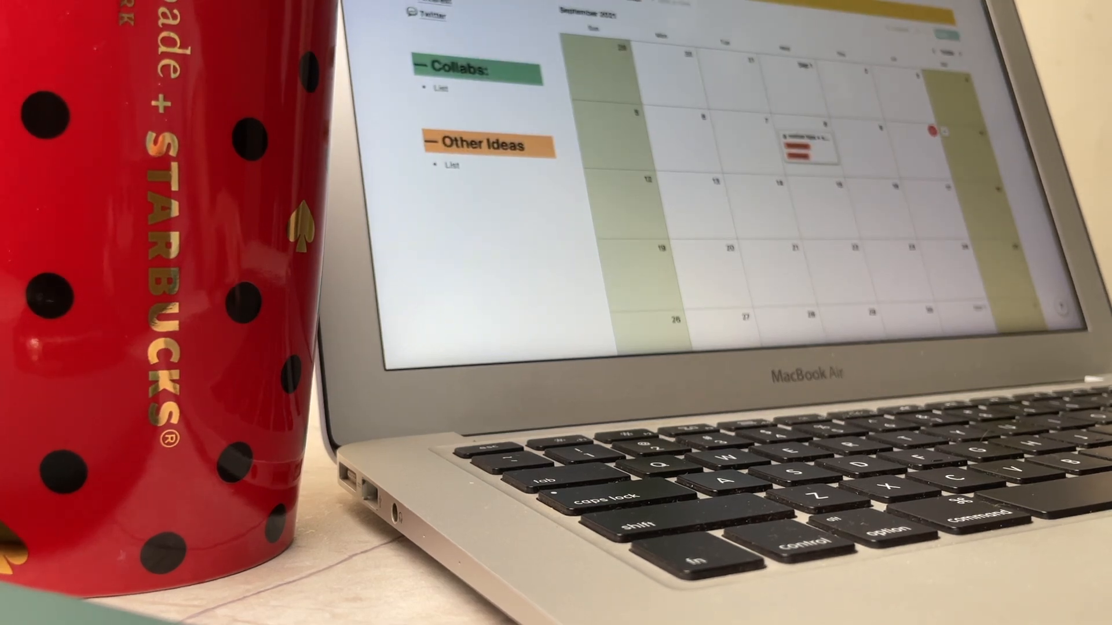
pyautogui.scroll(-5, 724, 202)
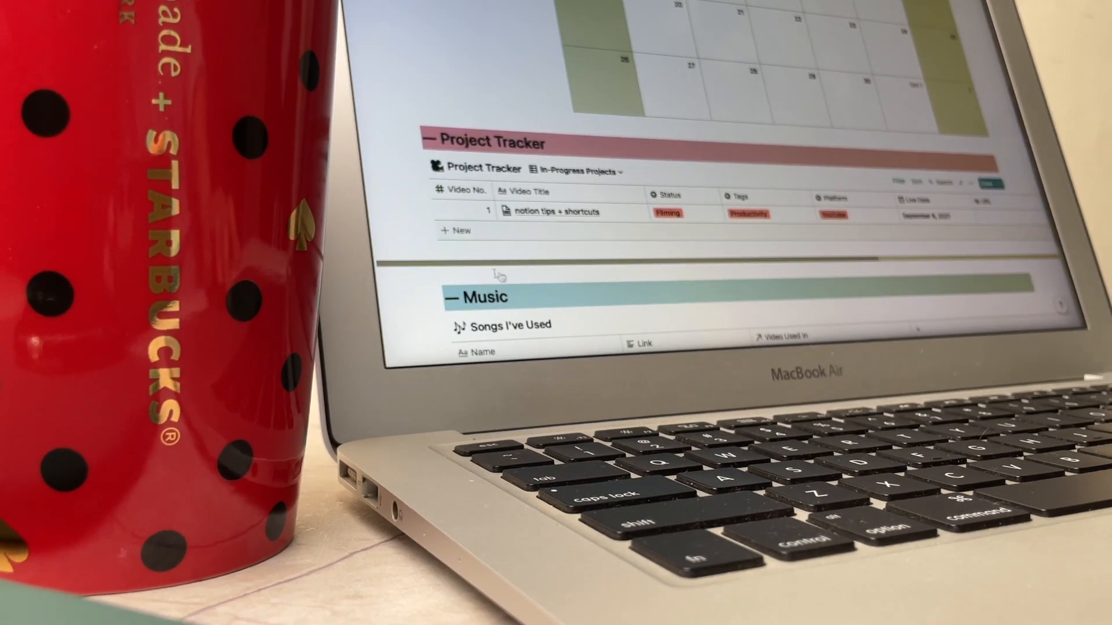
pyautogui.click(458, 231)
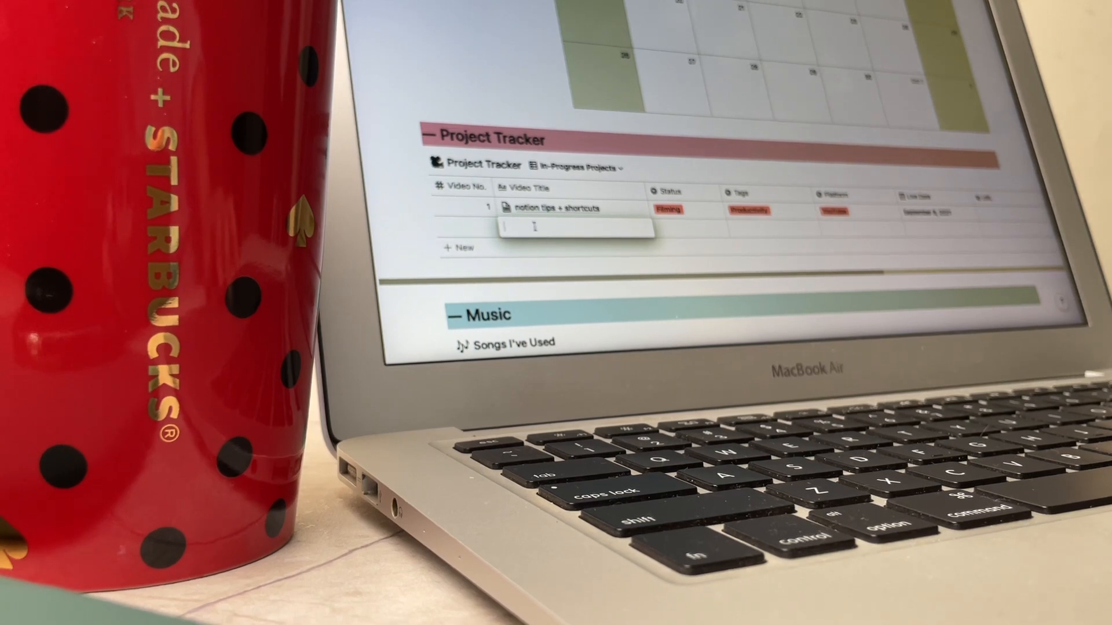
pyautogui.press('Escape')
pyautogui.click(484, 229)
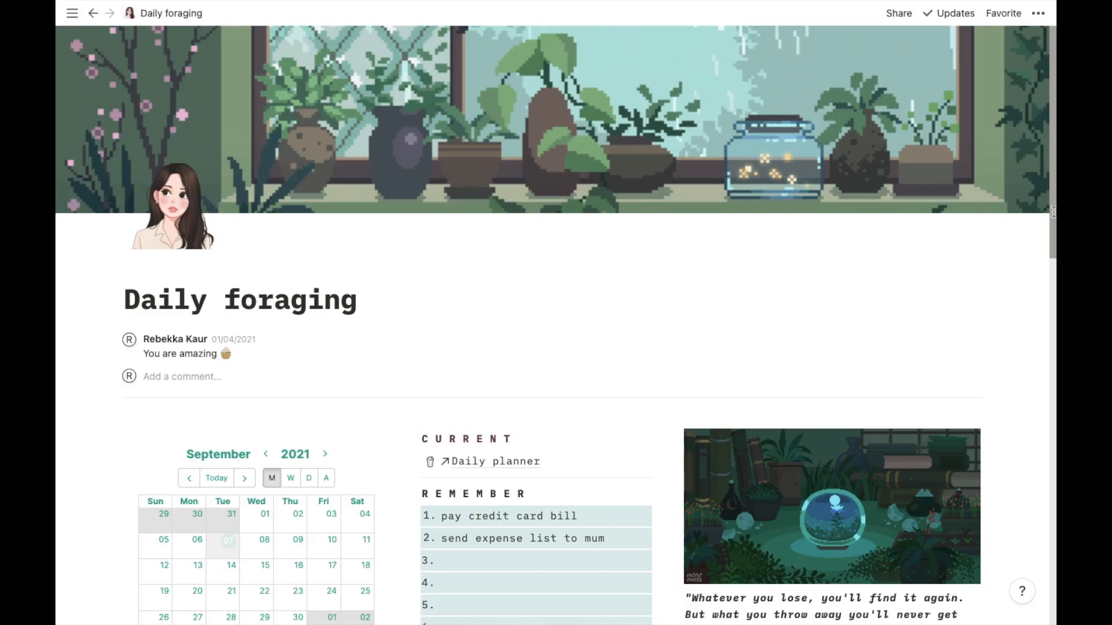
# - Browse the Daily foraging page, open the subscribed page from Finances, and return to Daily foraging
pyautogui.scroll(-5, 1047, 396)
pyautogui.scroll(-8, 1047, 397)
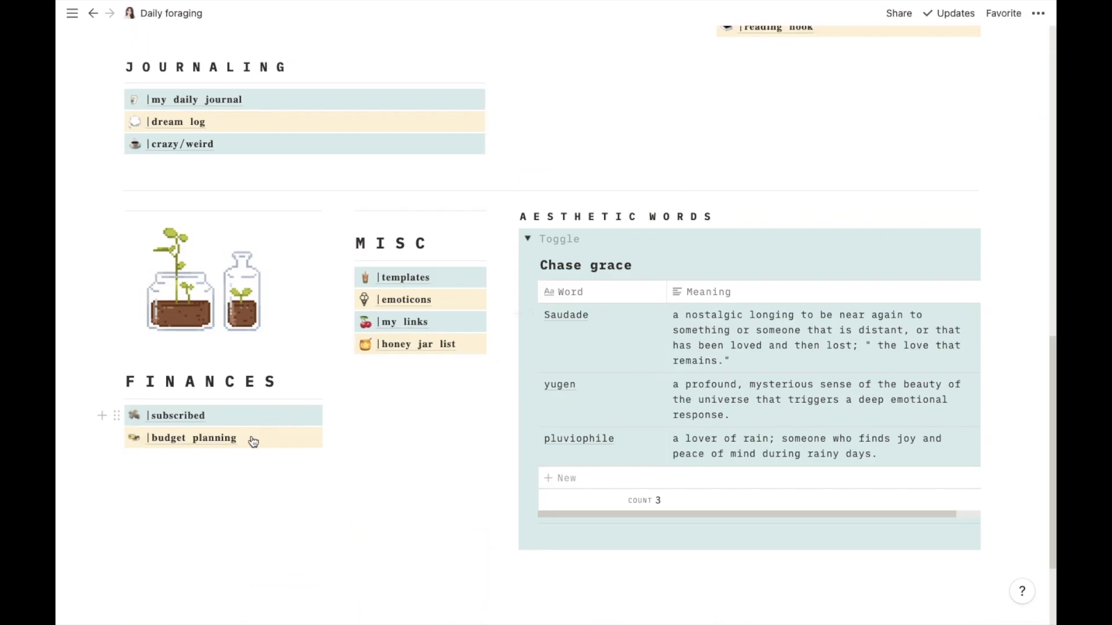
pyautogui.click(188, 418)
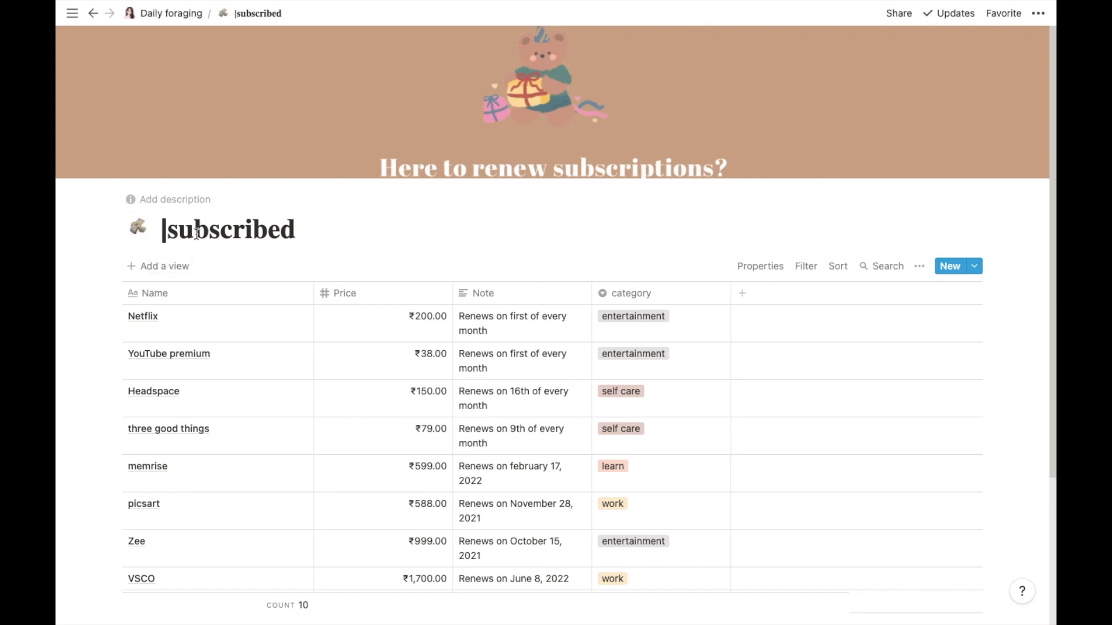
pyautogui.click(151, 13)
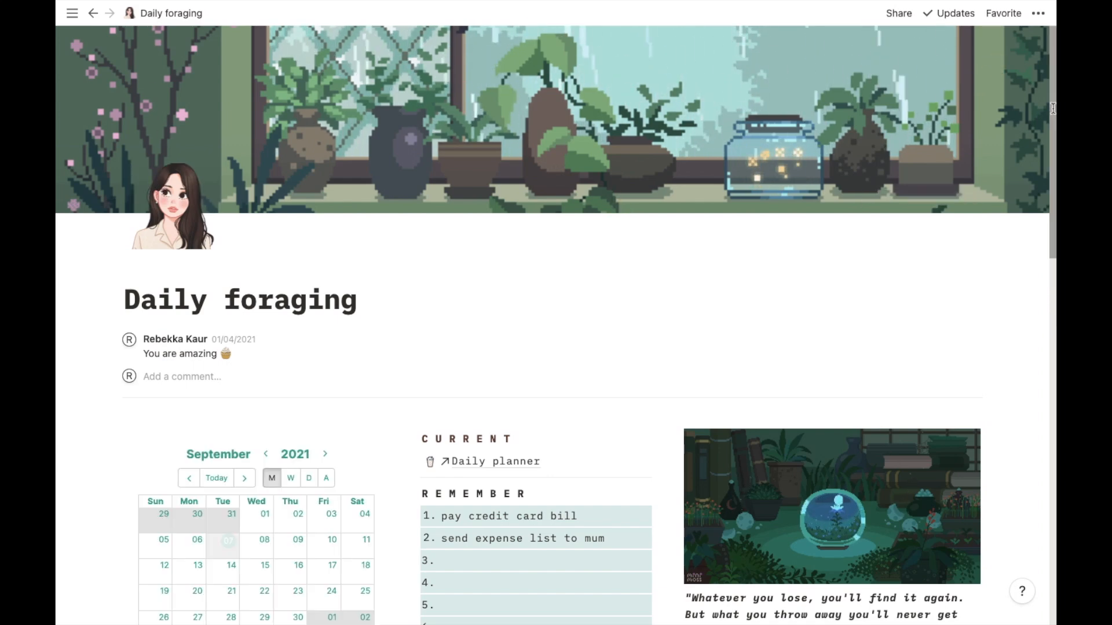
# - Add a full-page List database block at the bottom of the Daily foraging page
pyautogui.moveTo(1052, 111); pyautogui.dragTo(1050, 521)
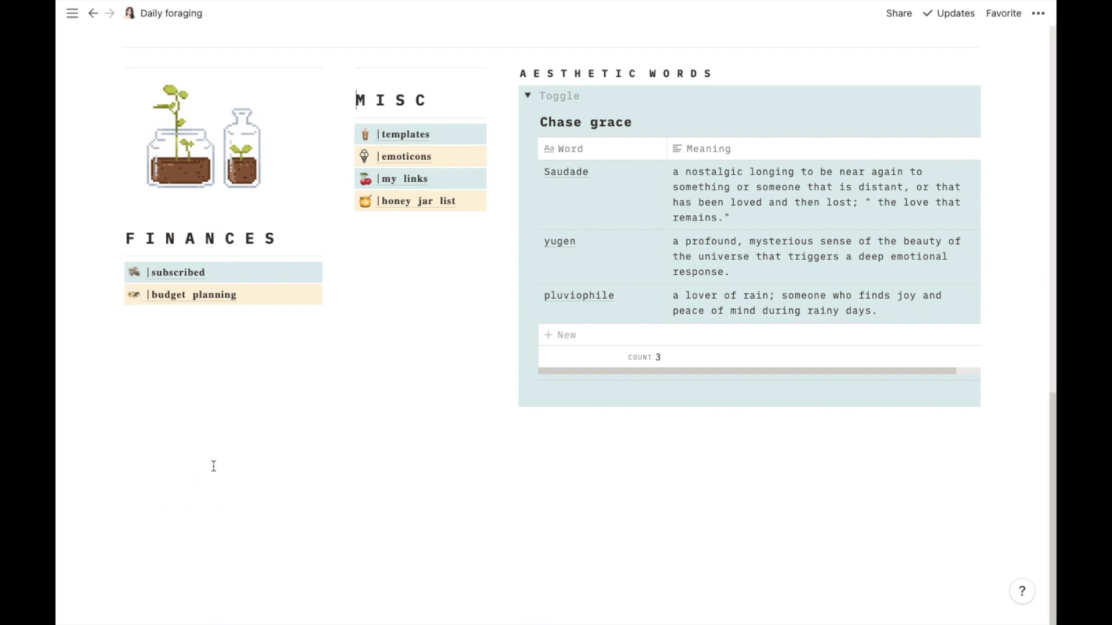
pyautogui.click(149, 485)
pyautogui.click(101, 429)
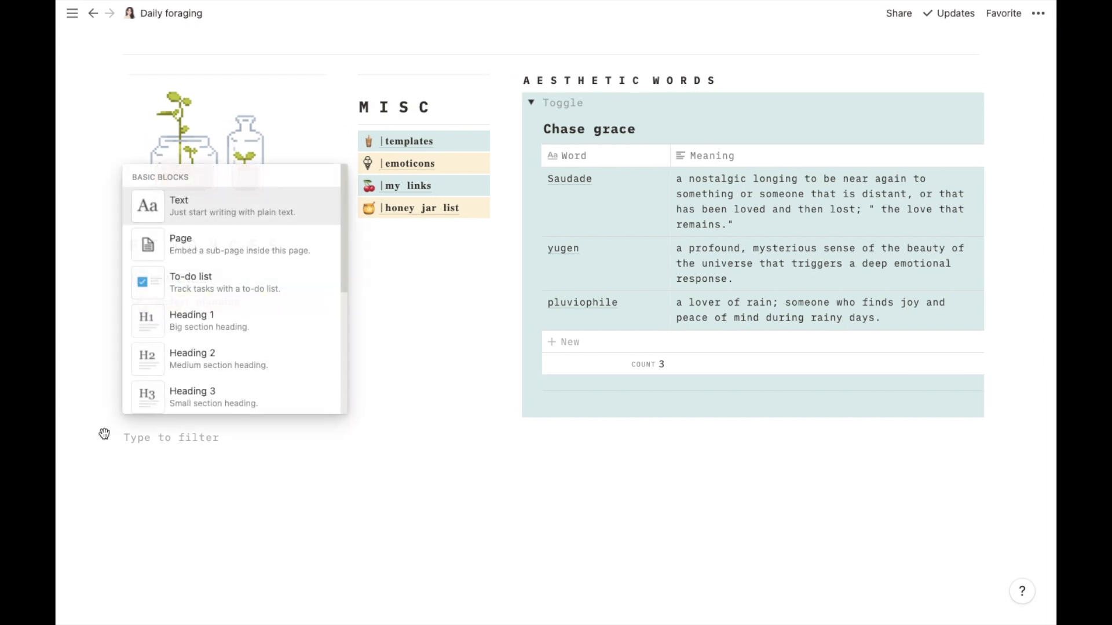
pyautogui.moveTo(343, 213); pyautogui.dragTo(340, 483)
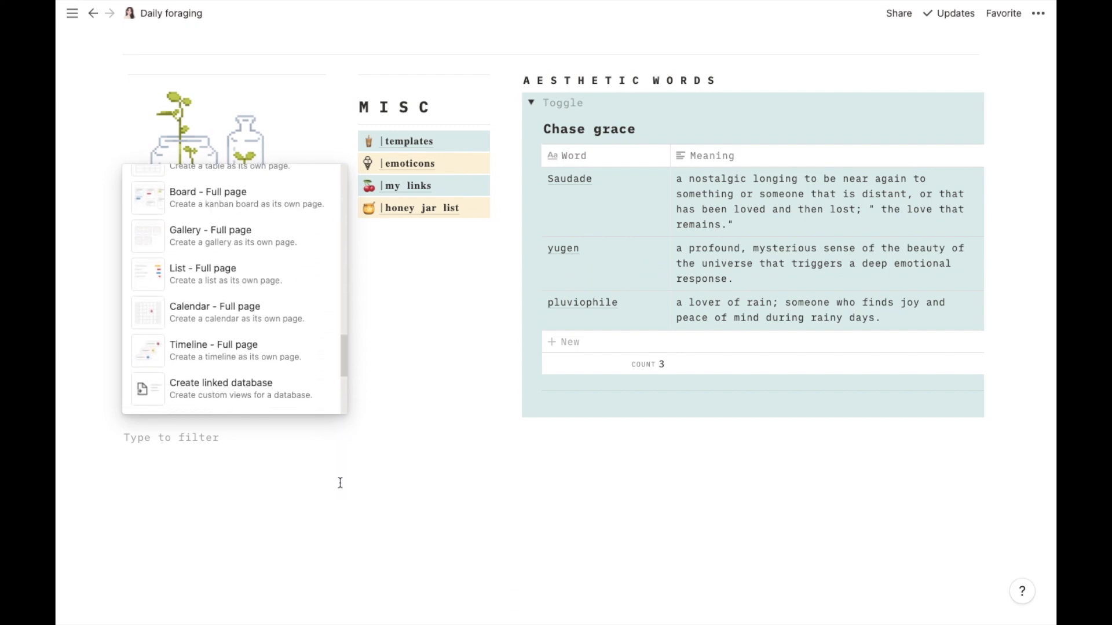
pyautogui.click(243, 278)
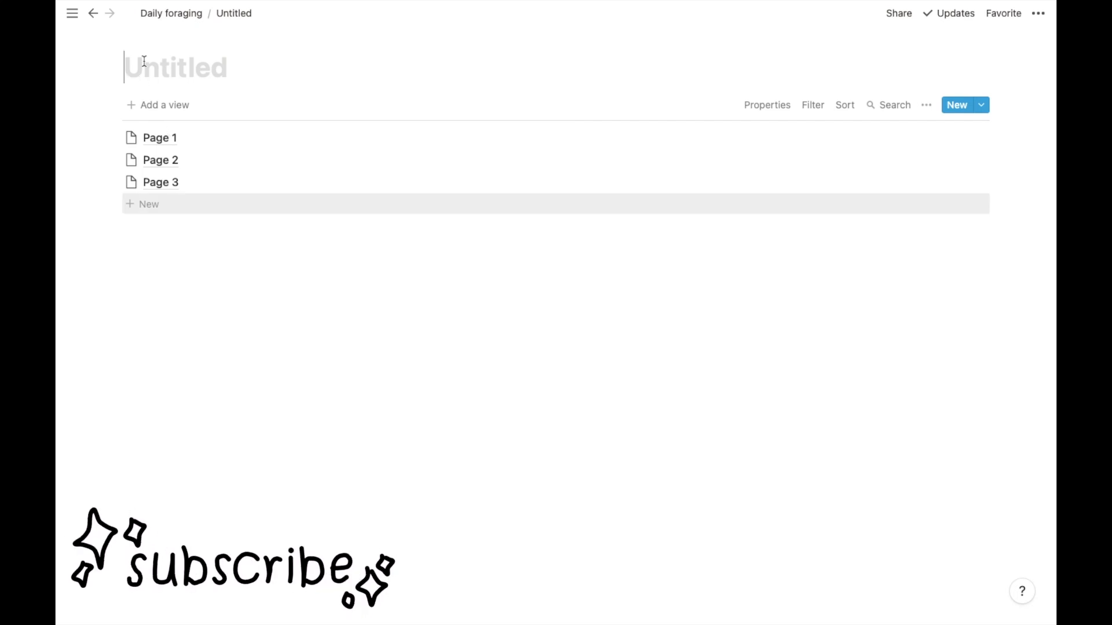
# - Title the new list database 'my daily journal' and set its icon to the school satchel emoji
pyautogui.write('m')
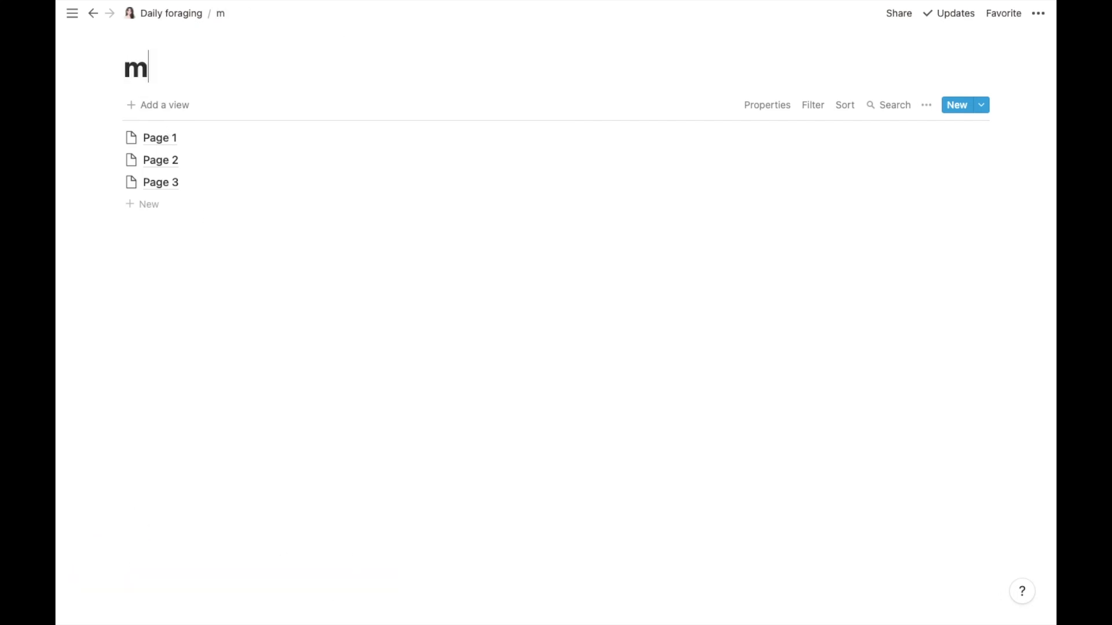
pyautogui.write('y daily journal')
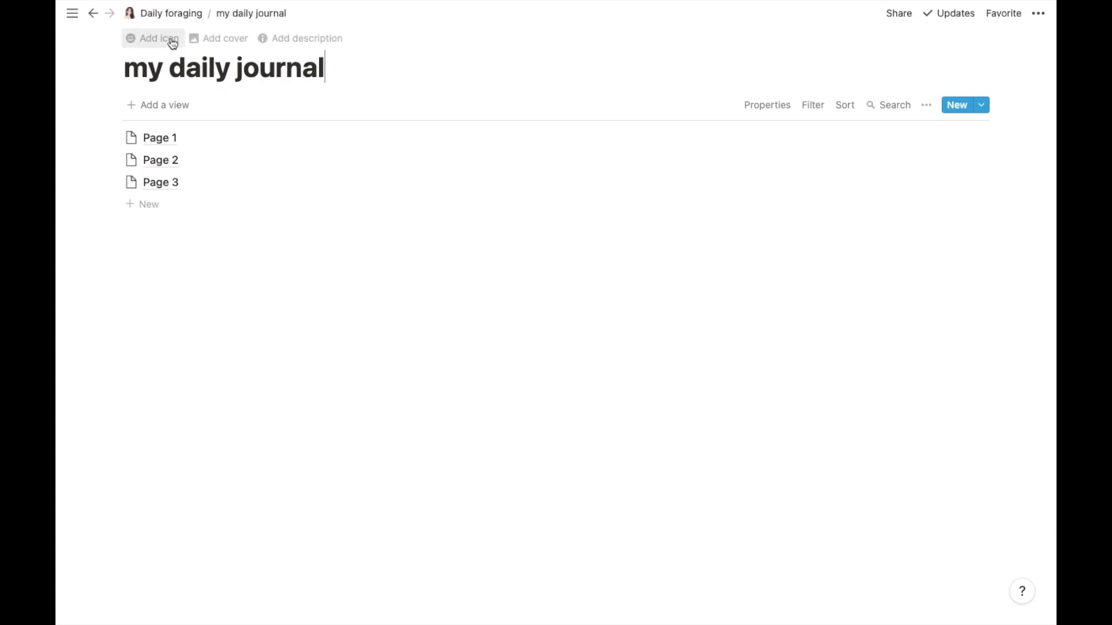
pyautogui.click(173, 44)
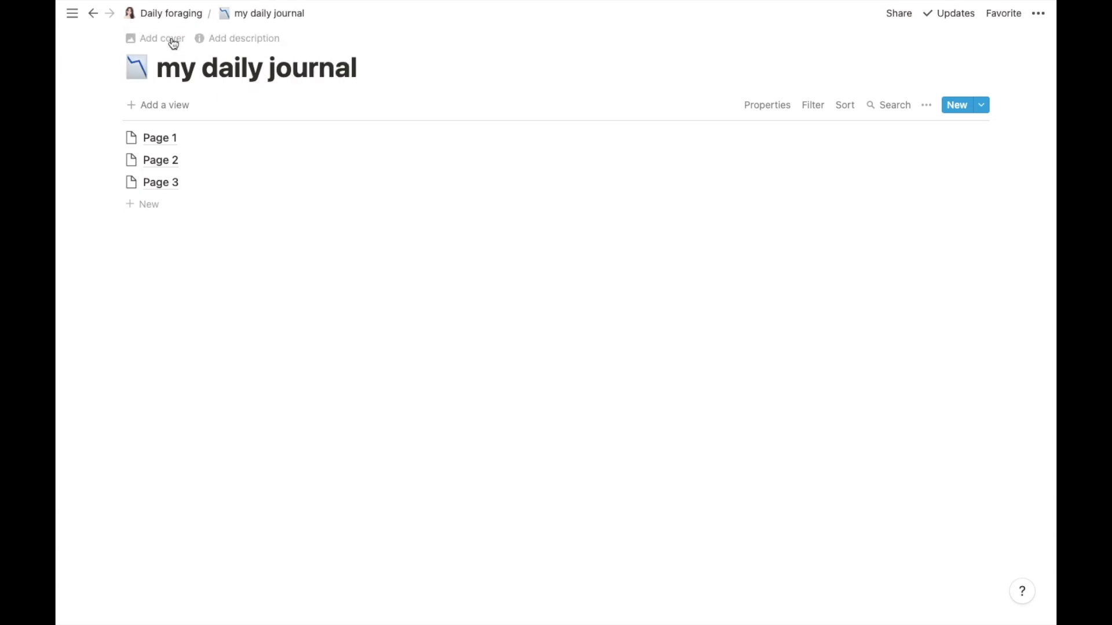
pyautogui.click(147, 76)
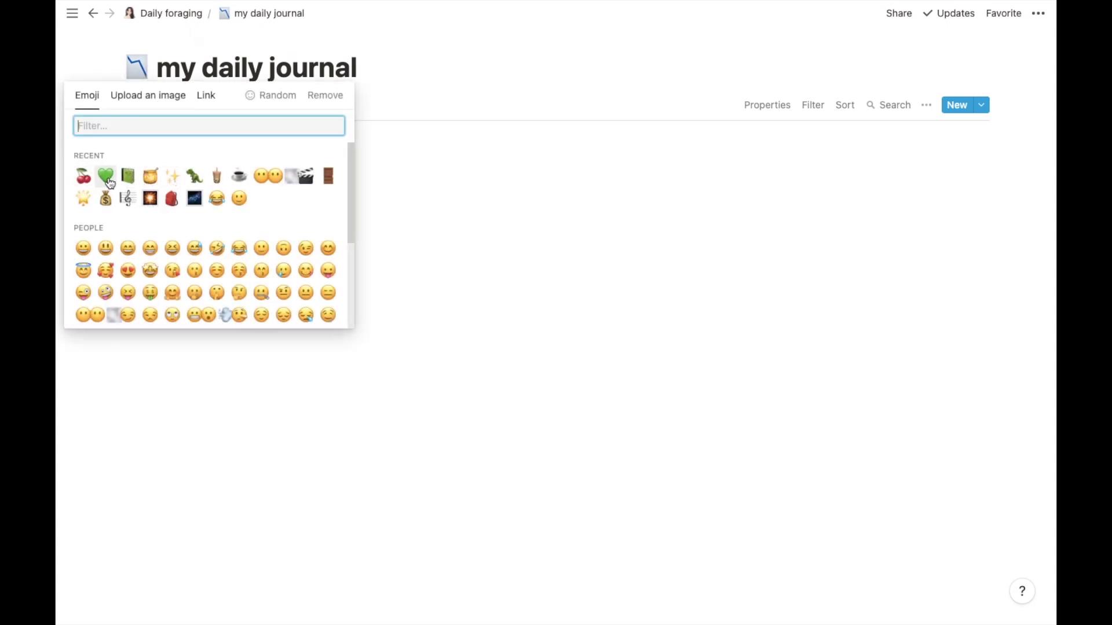
pyautogui.click(83, 176)
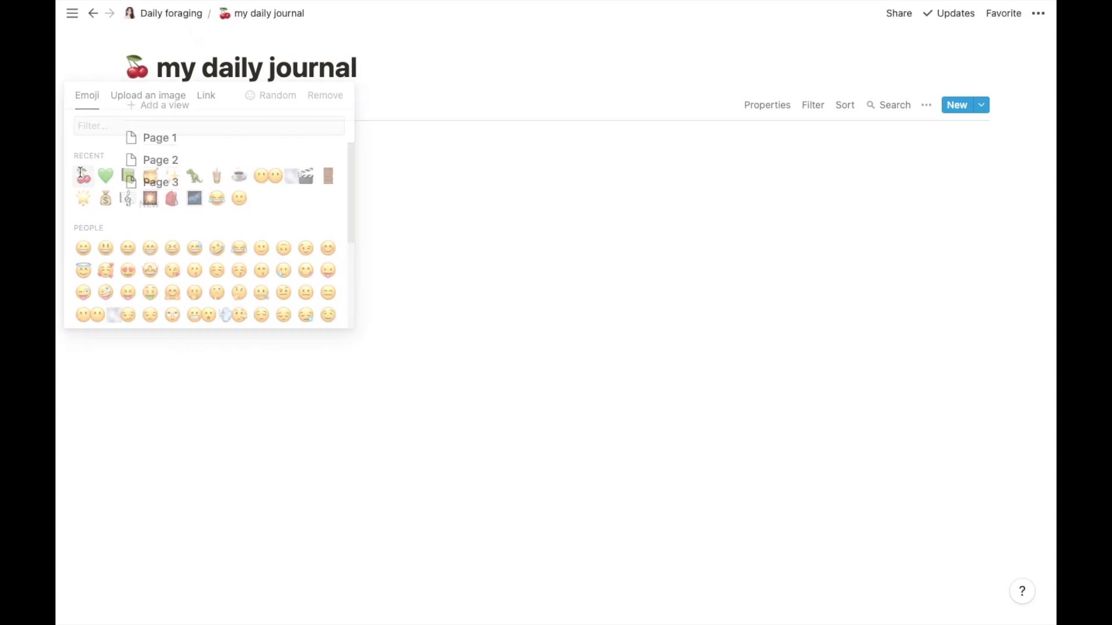
pyautogui.click(139, 74)
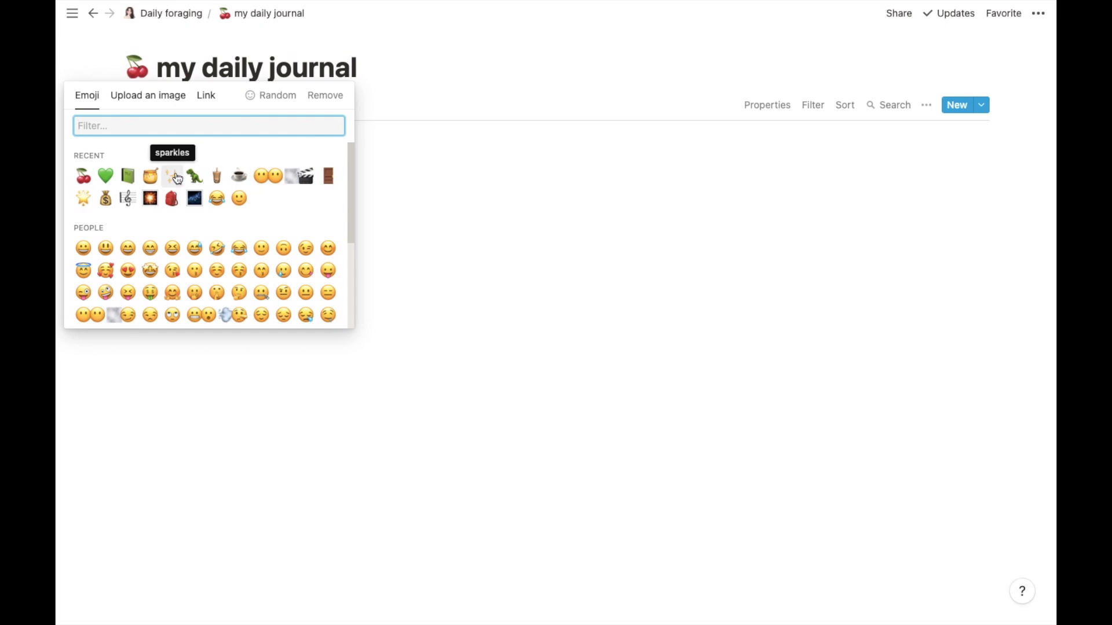
pyautogui.click(177, 178)
pyautogui.click(137, 68)
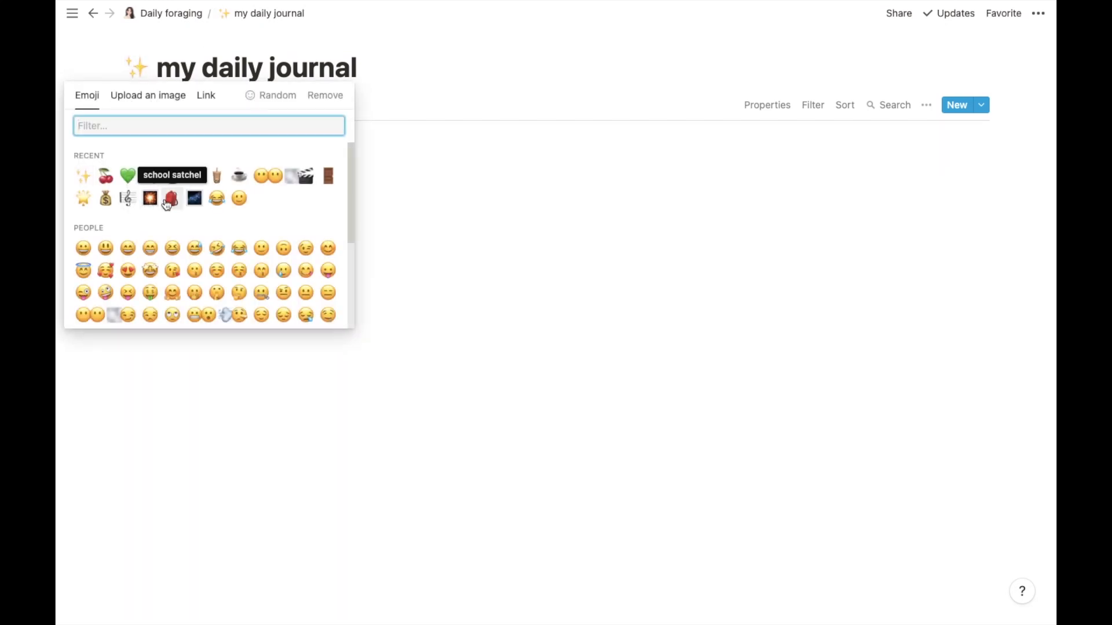
pyautogui.click(171, 199)
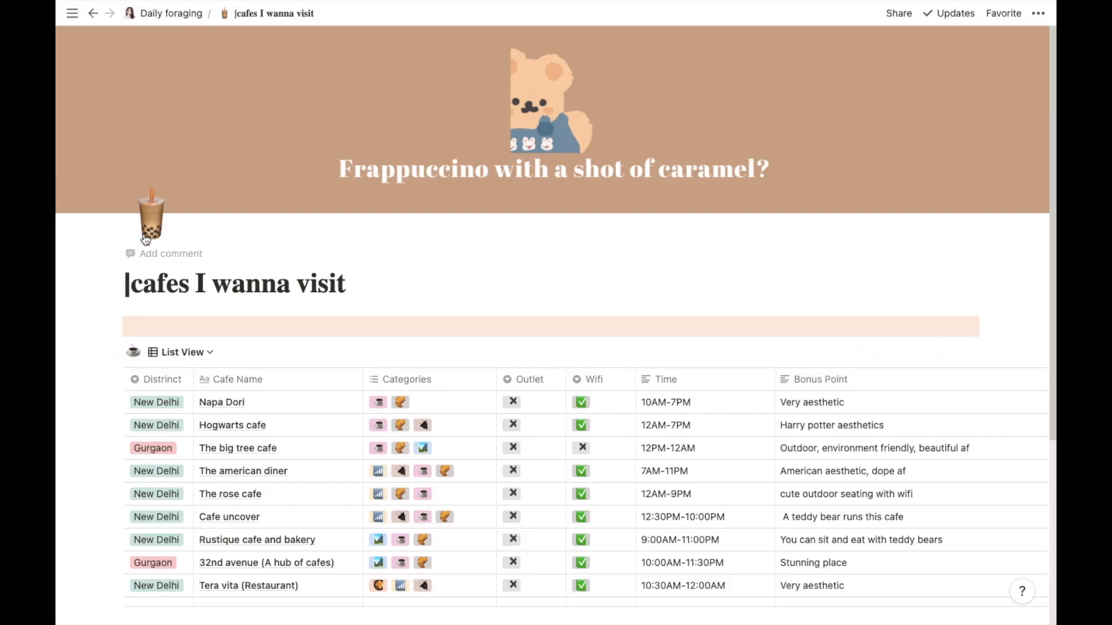
# - Change the cafes I wanna visit page icon to a seal emoji entered in the icon's link field
pyautogui.click(149, 234)
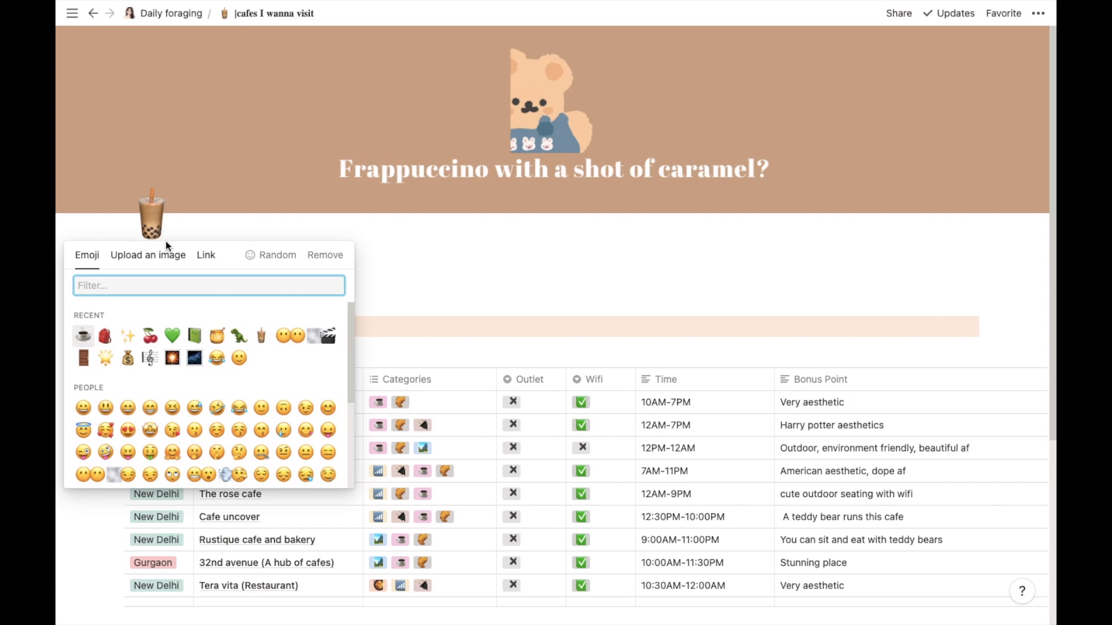
pyautogui.click(203, 256)
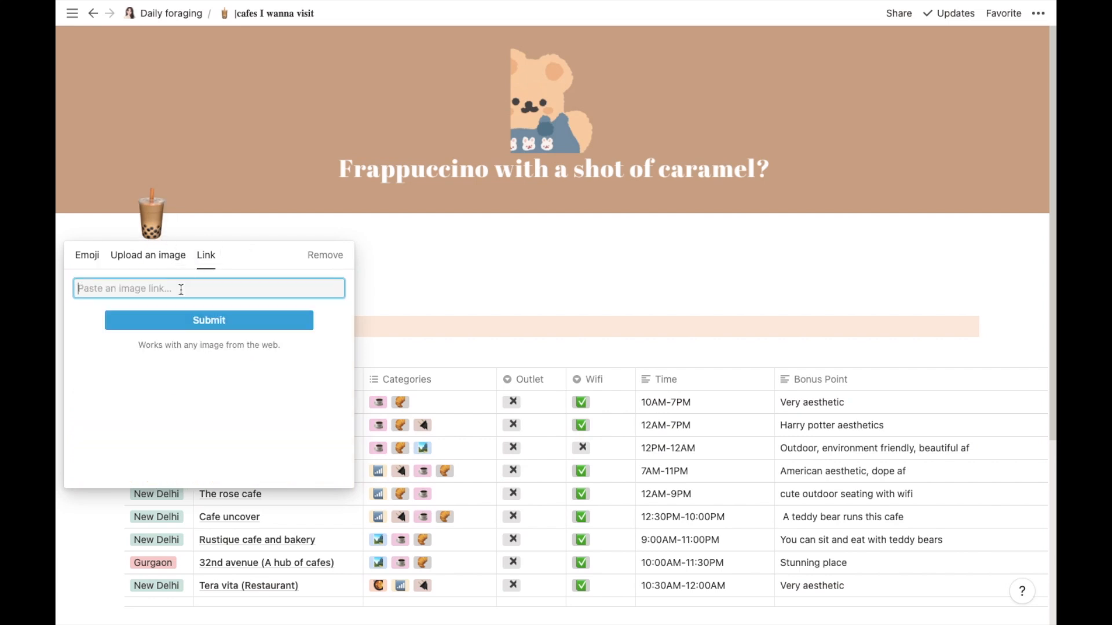
pyautogui.press('ctrl+super+space')
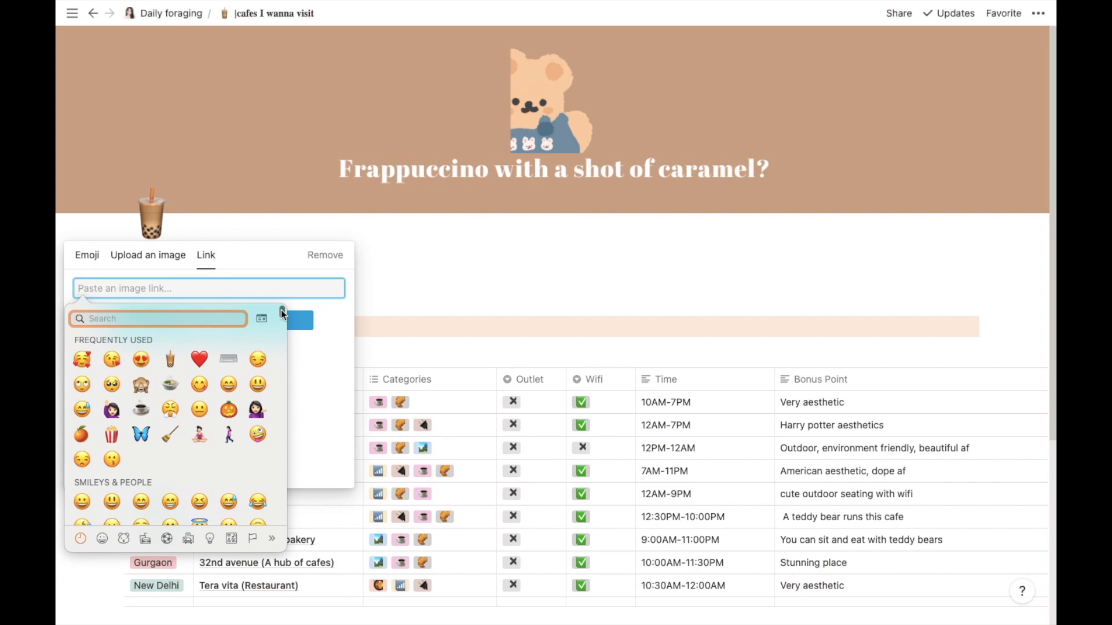
pyautogui.moveTo(280, 311); pyautogui.dragTo(273, 354)
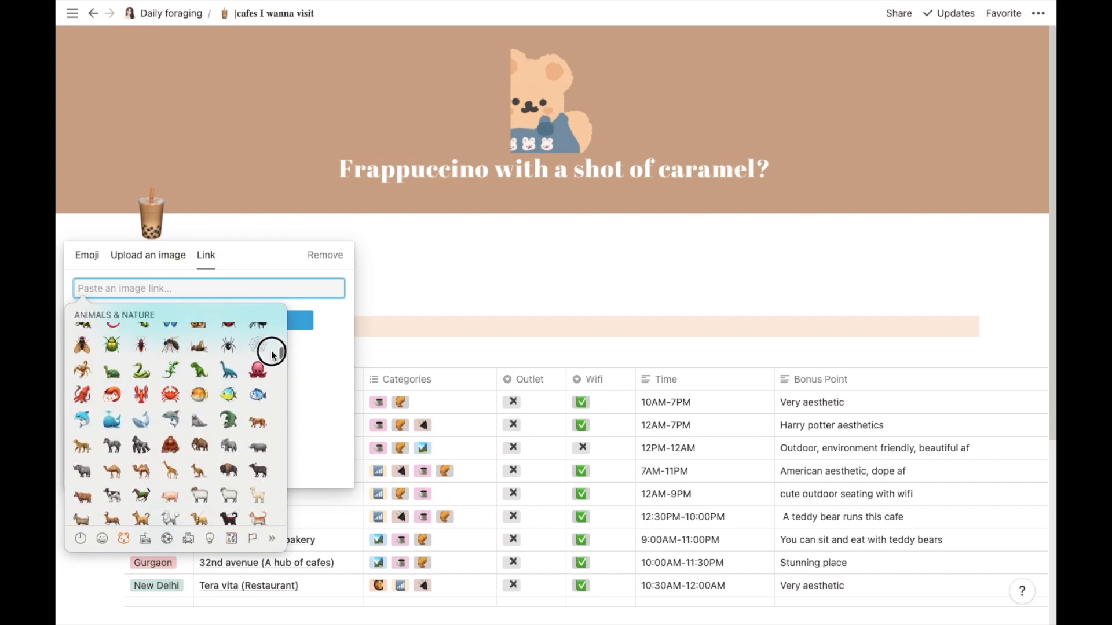
pyautogui.click(199, 421)
pyautogui.press('Return')
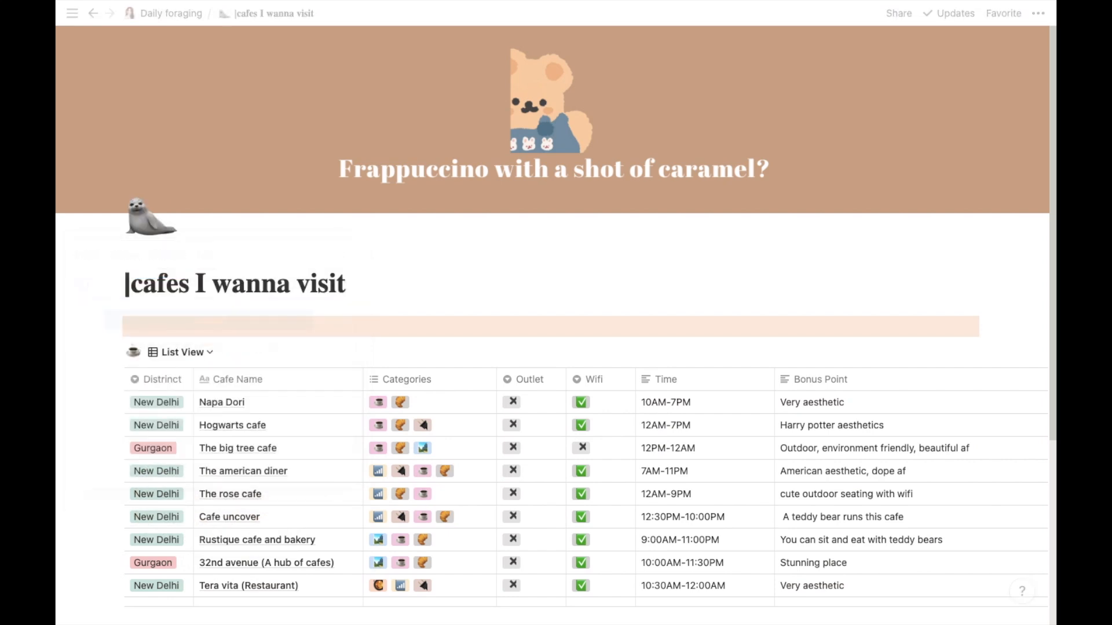
# - Set the cafes page icon to the bubble tea emoji through the link field and submit it
pyautogui.click(148, 227)
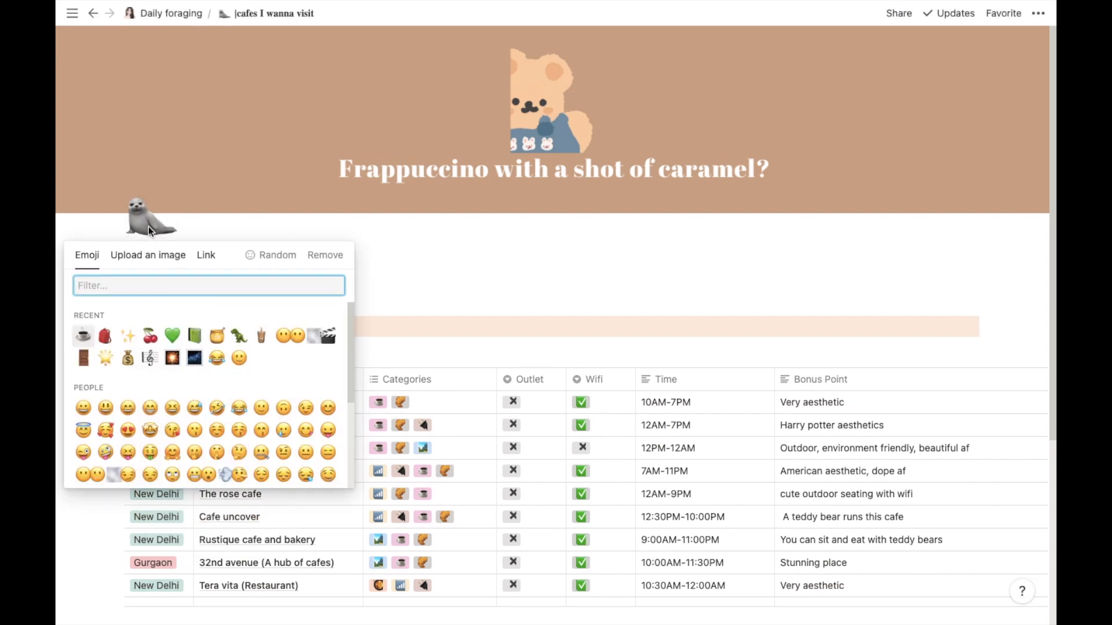
pyautogui.click(204, 256)
pyautogui.press('ctrl+super+space')
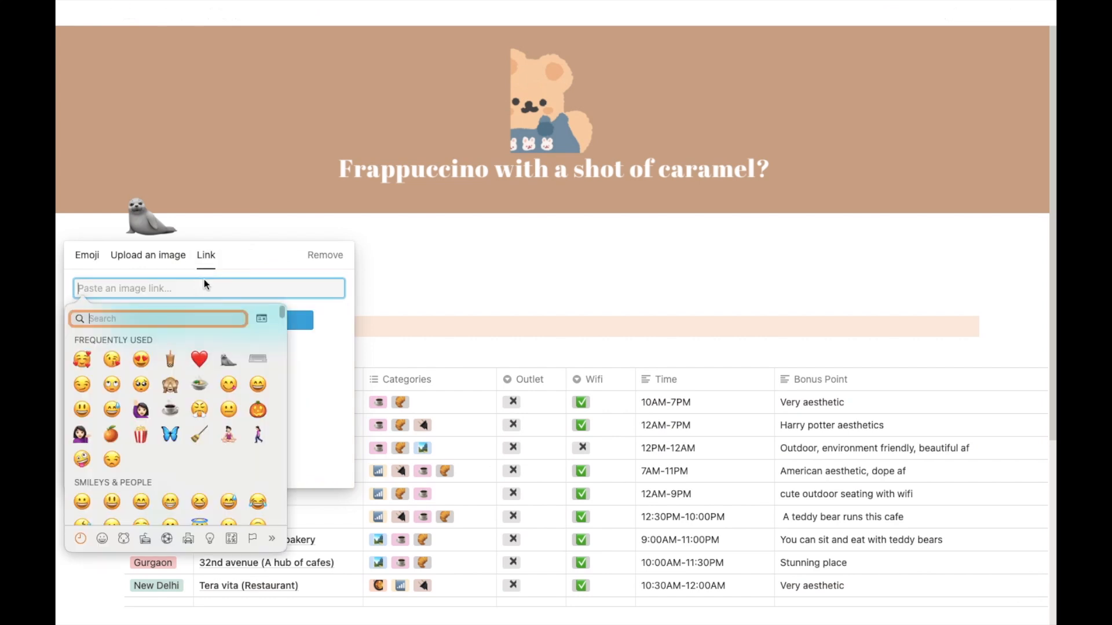
pyautogui.click(171, 361)
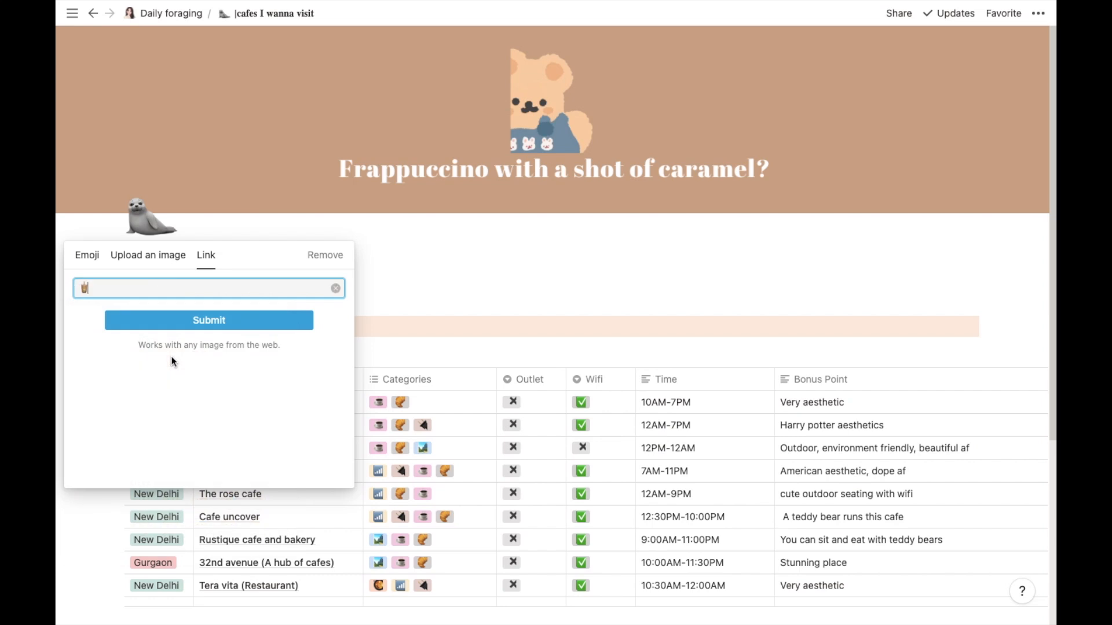
pyautogui.click(176, 317)
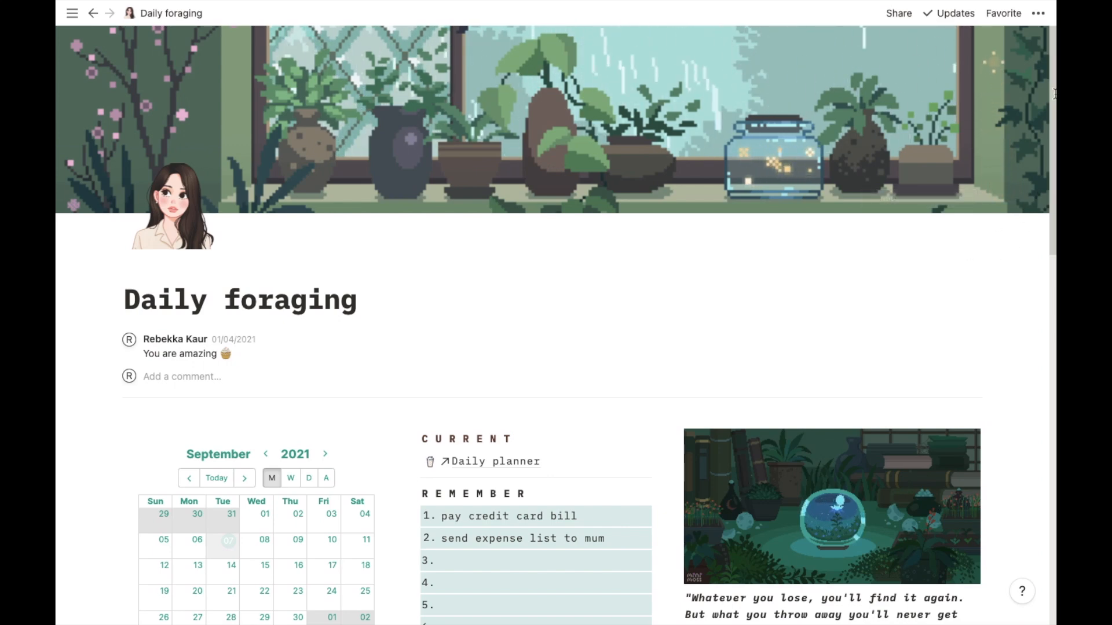
pyautogui.moveTo(1047, 99); pyautogui.dragTo(1046, 177)
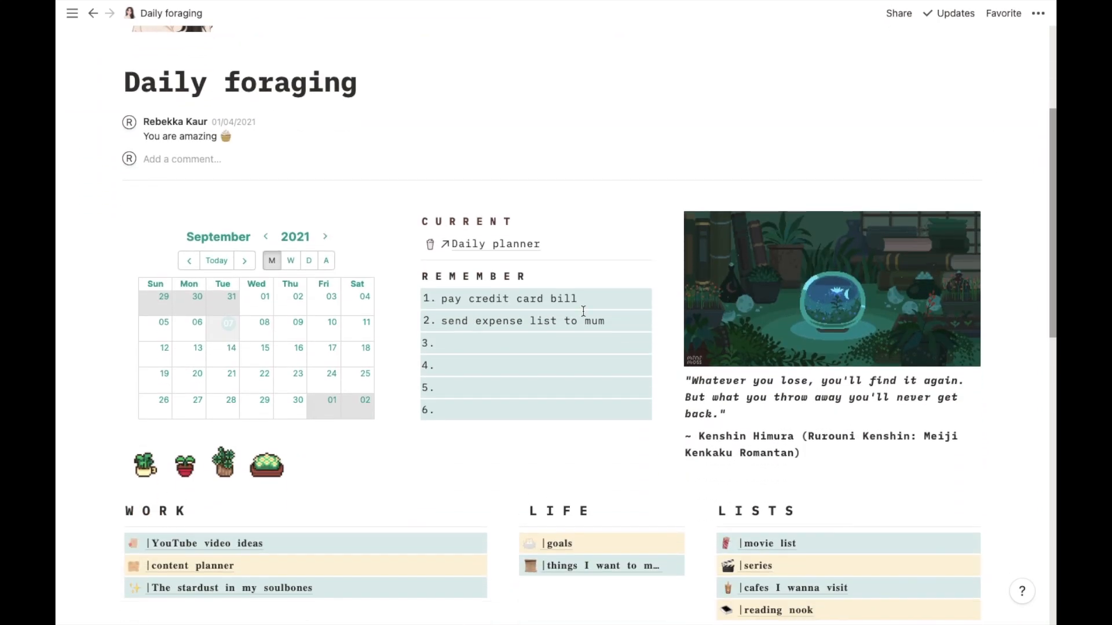
pyautogui.tripleClick(550, 301)
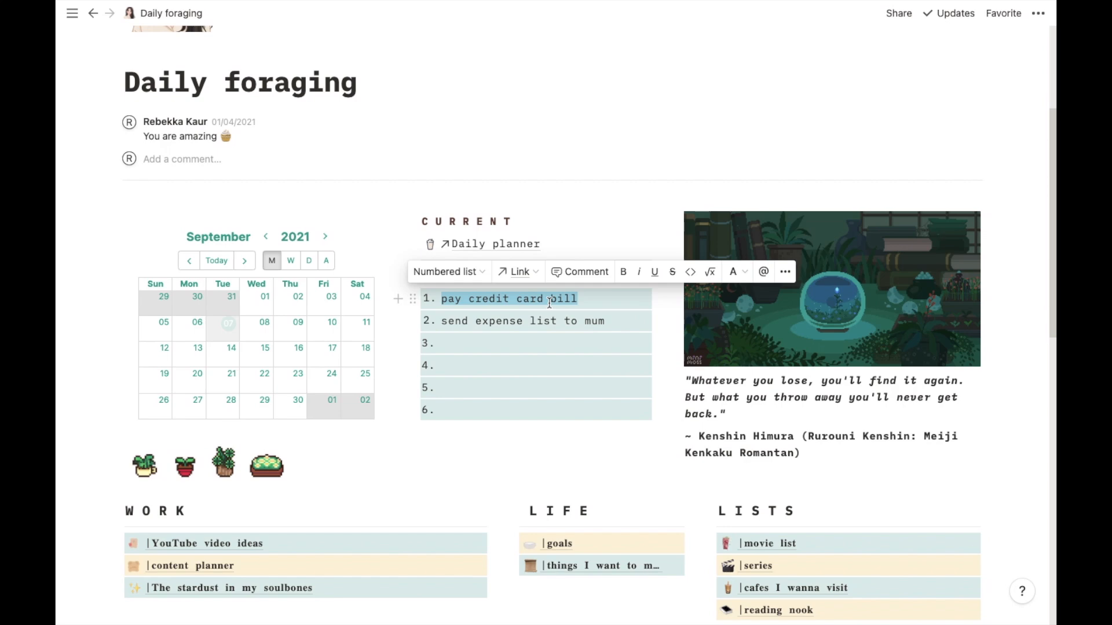
pyautogui.click(647, 305)
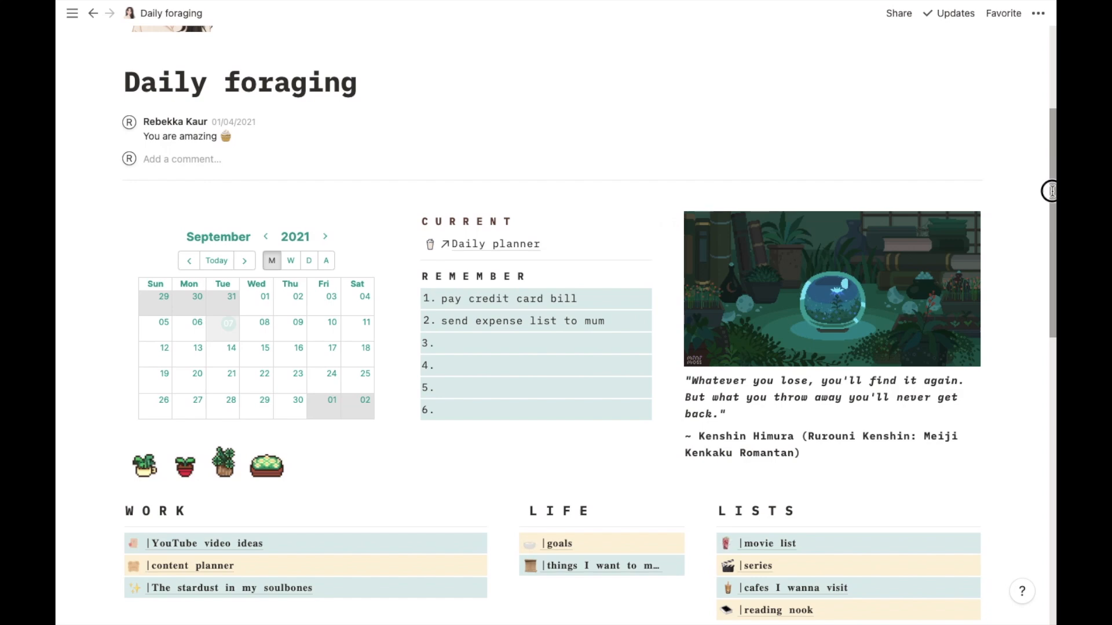
# - Write the line "I'm an introvert but I'm awesome :)" below the my daily journal link
pyautogui.moveTo(1051, 191); pyautogui.dragTo(1054, 529)
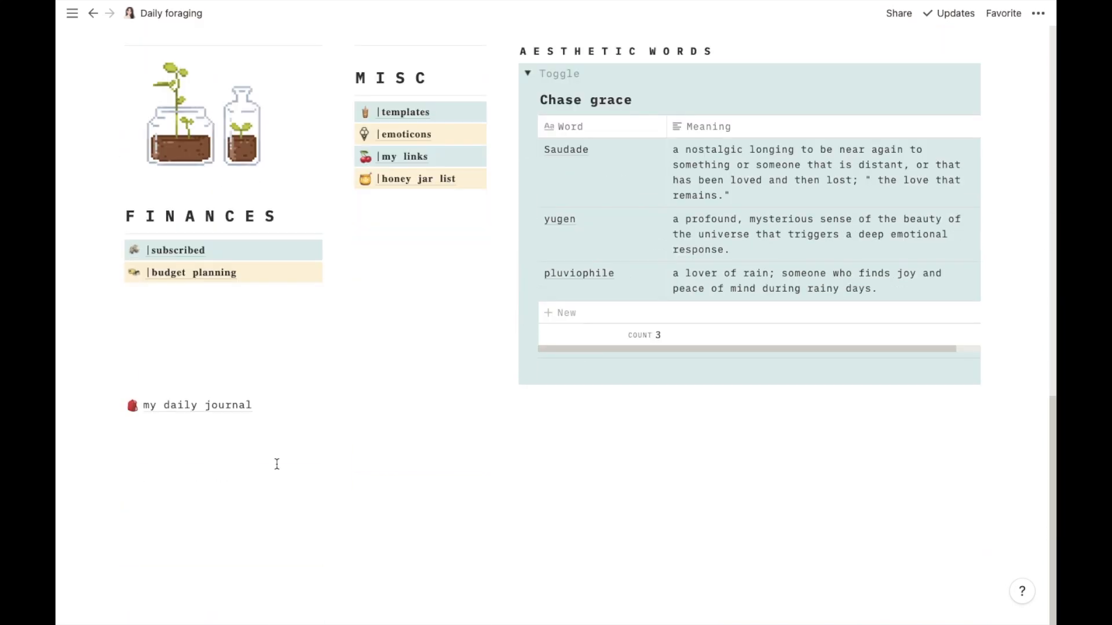
pyautogui.click(212, 444)
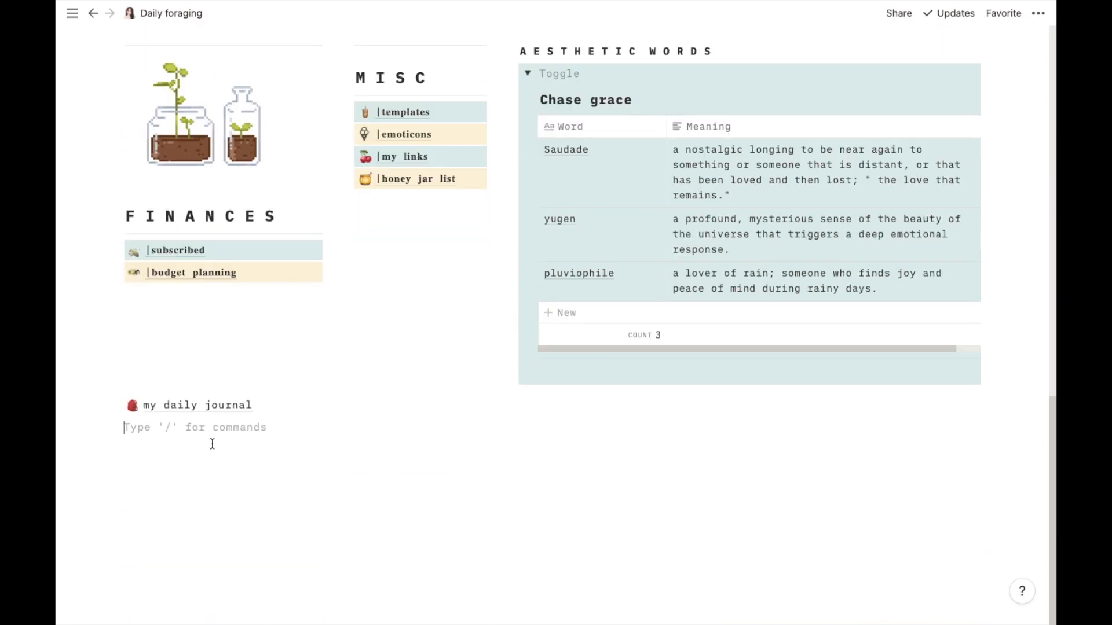
pyautogui.write("I'm an introvert but I'm")
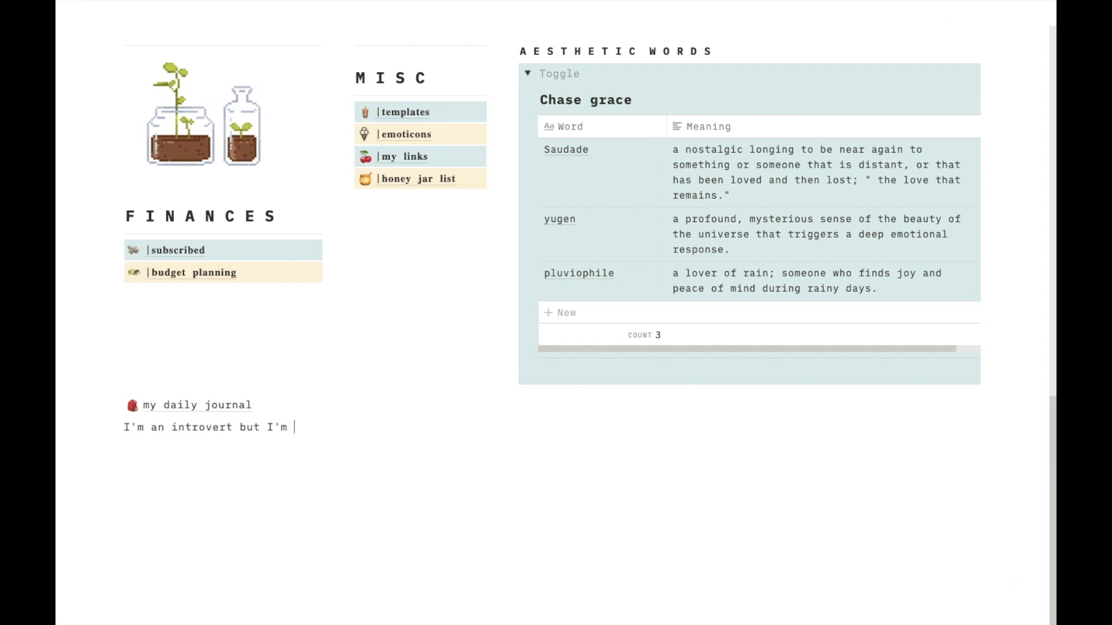
pyautogui.write(' awesome :)')
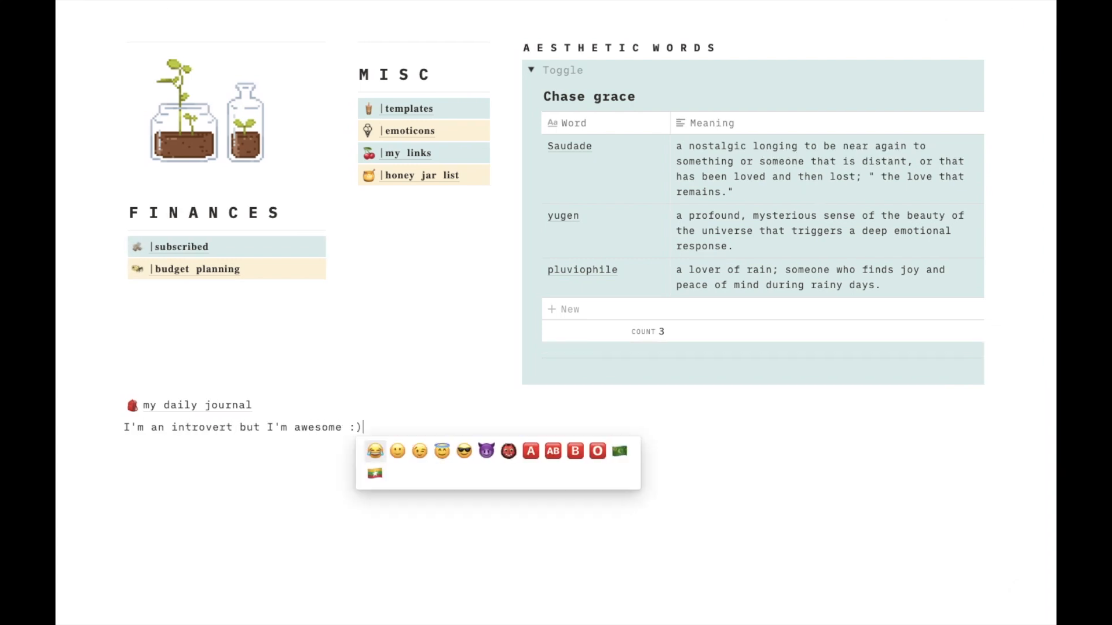
pyautogui.press('Return')
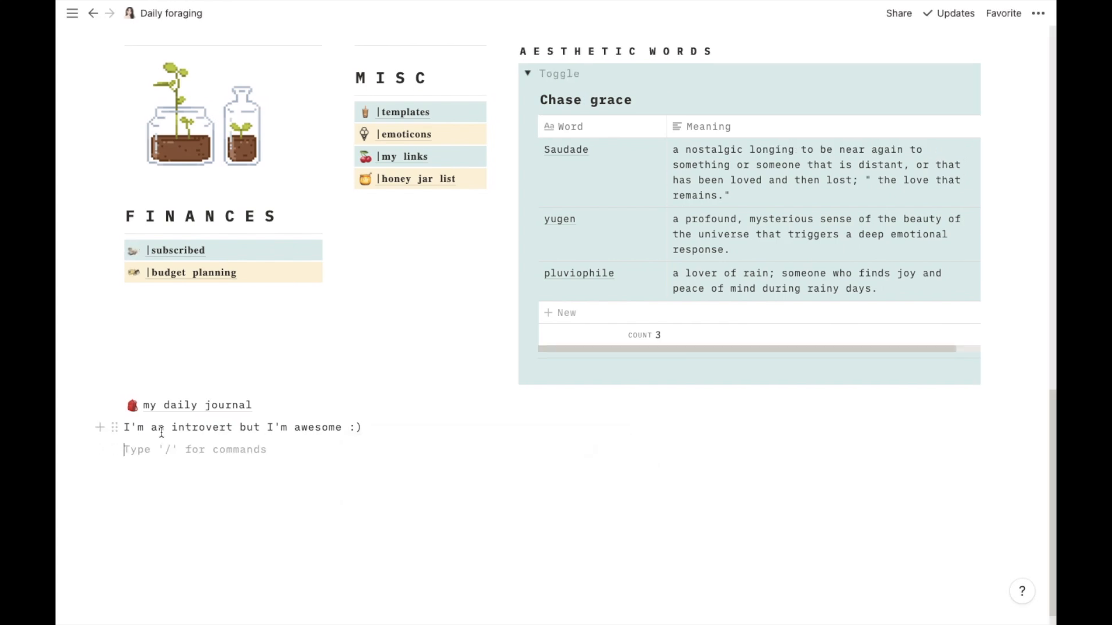
# - Give the line "I'm an introvert but I'm awesome :)" a yellow background, both on its text and across the whole block
pyautogui.tripleClick(161, 432)
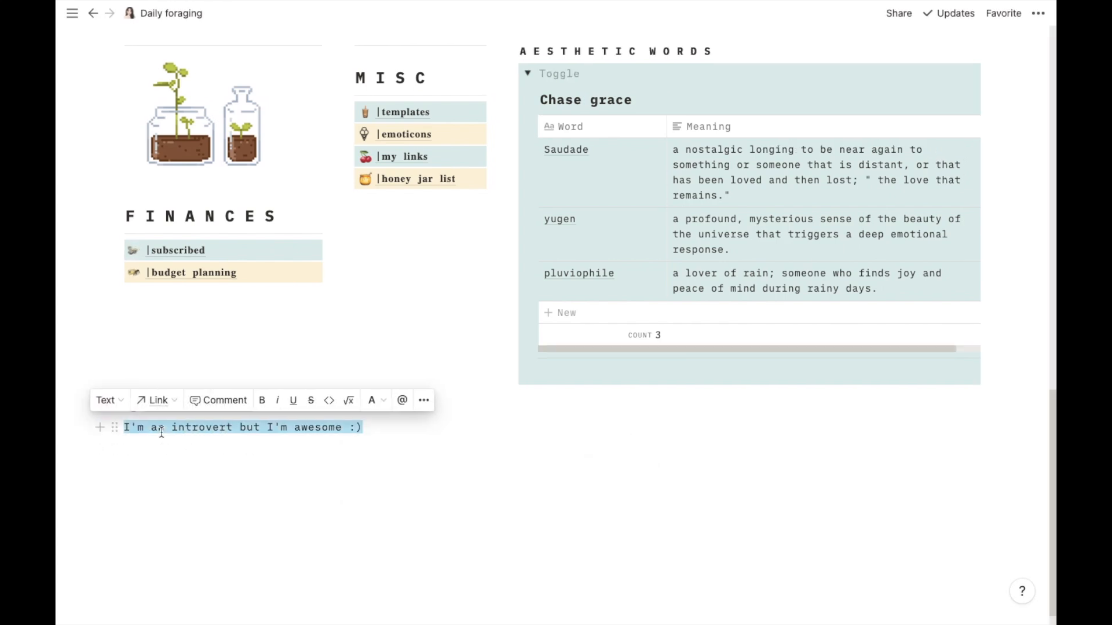
pyautogui.click(377, 400)
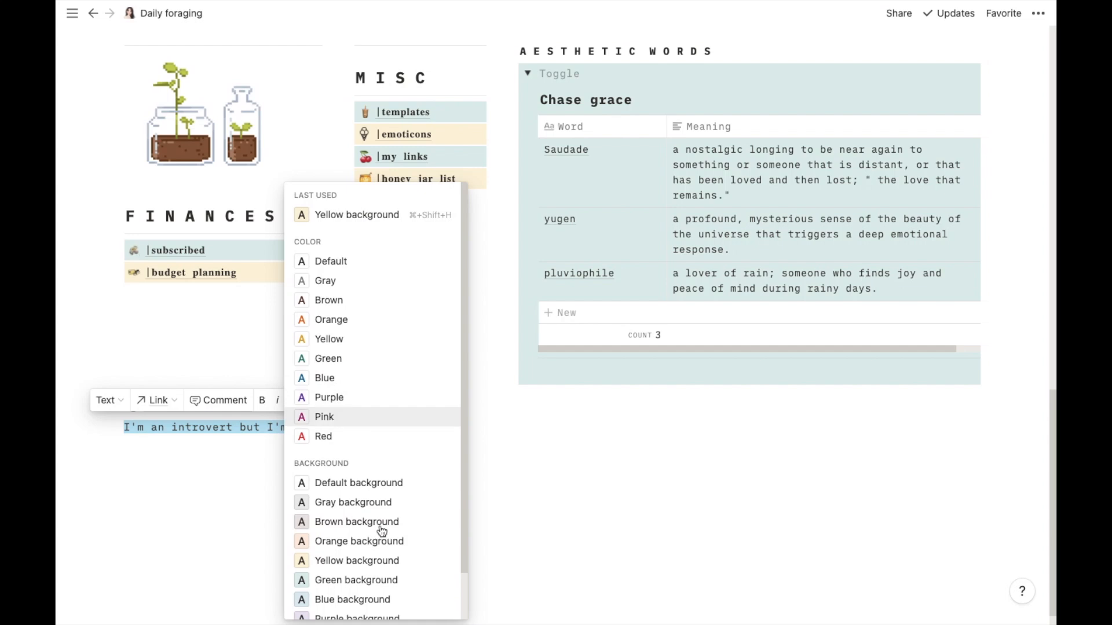
pyautogui.click(382, 560)
pyautogui.click(348, 445)
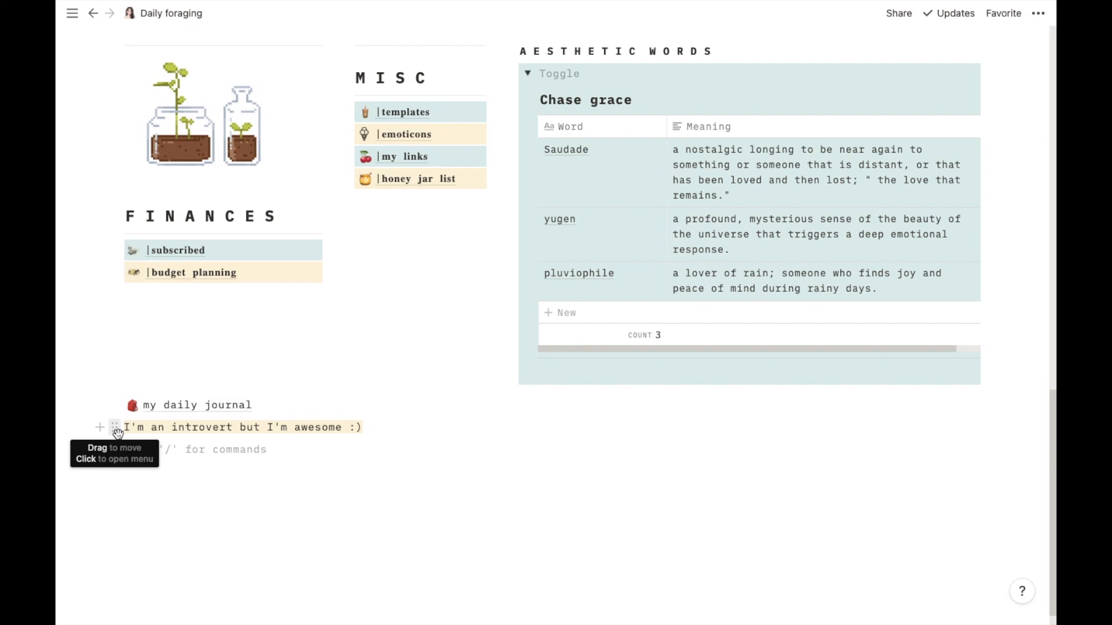
pyautogui.click(117, 433)
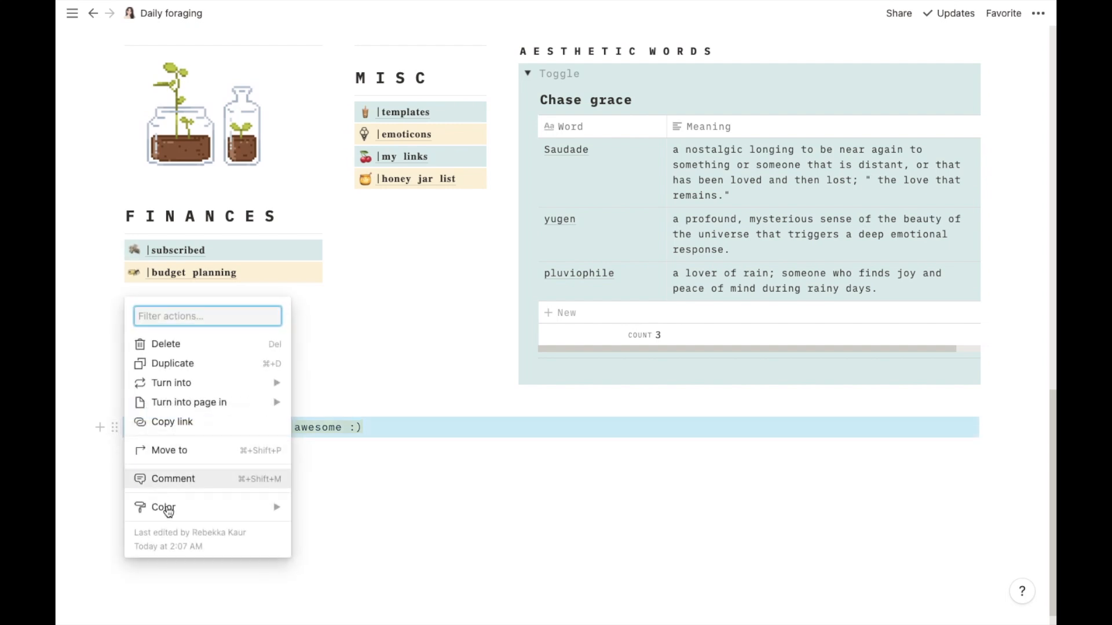
pyautogui.moveTo(168, 510)
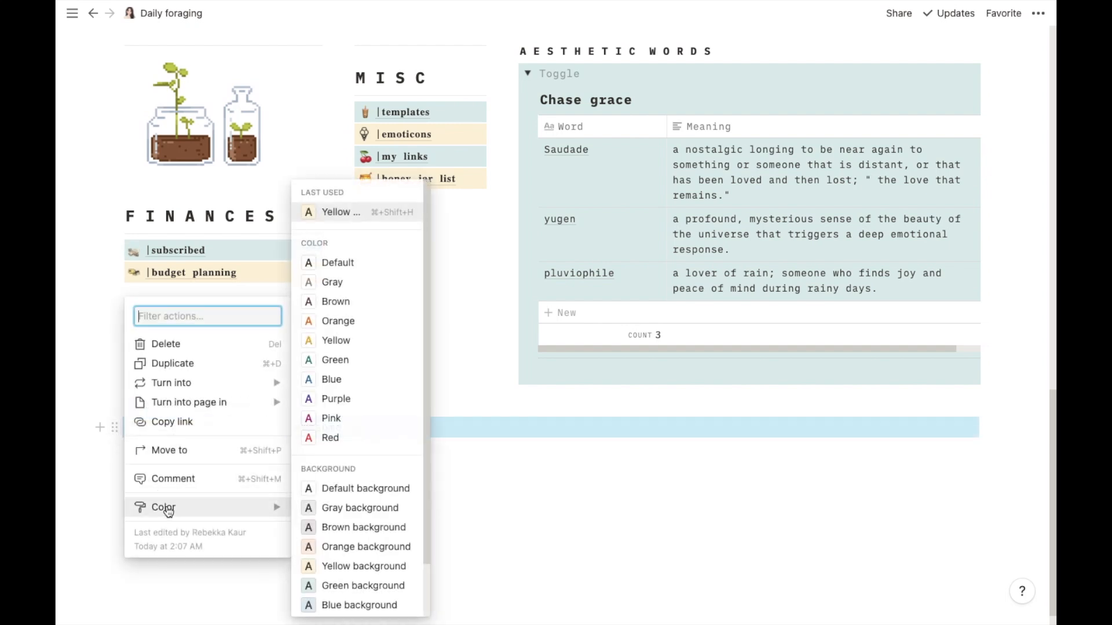
pyautogui.click(341, 567)
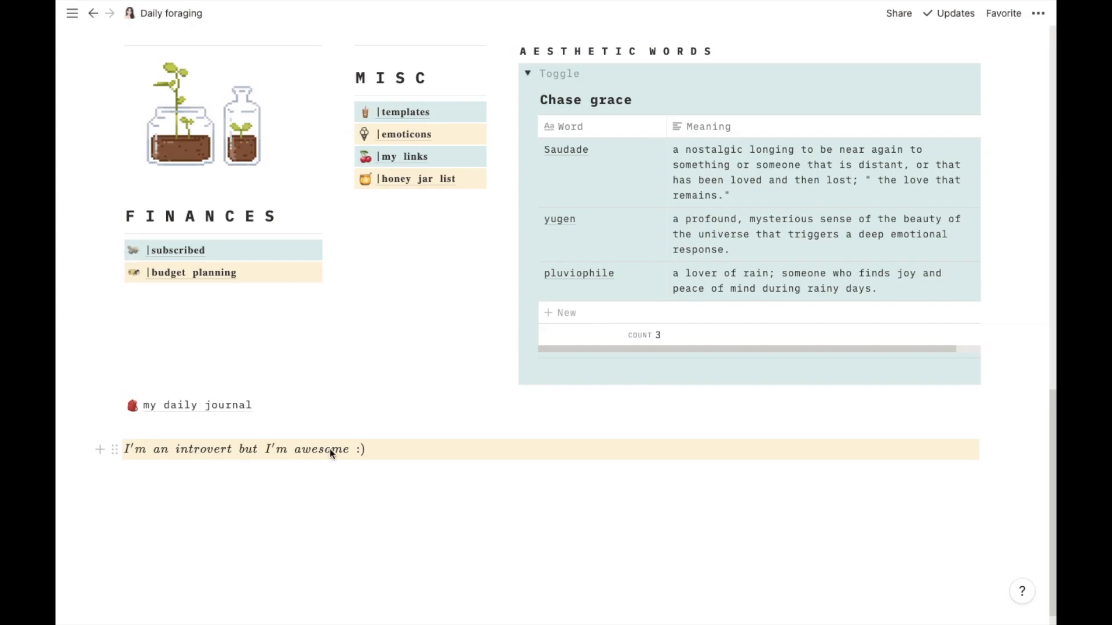
pyautogui.click(1038, 17)
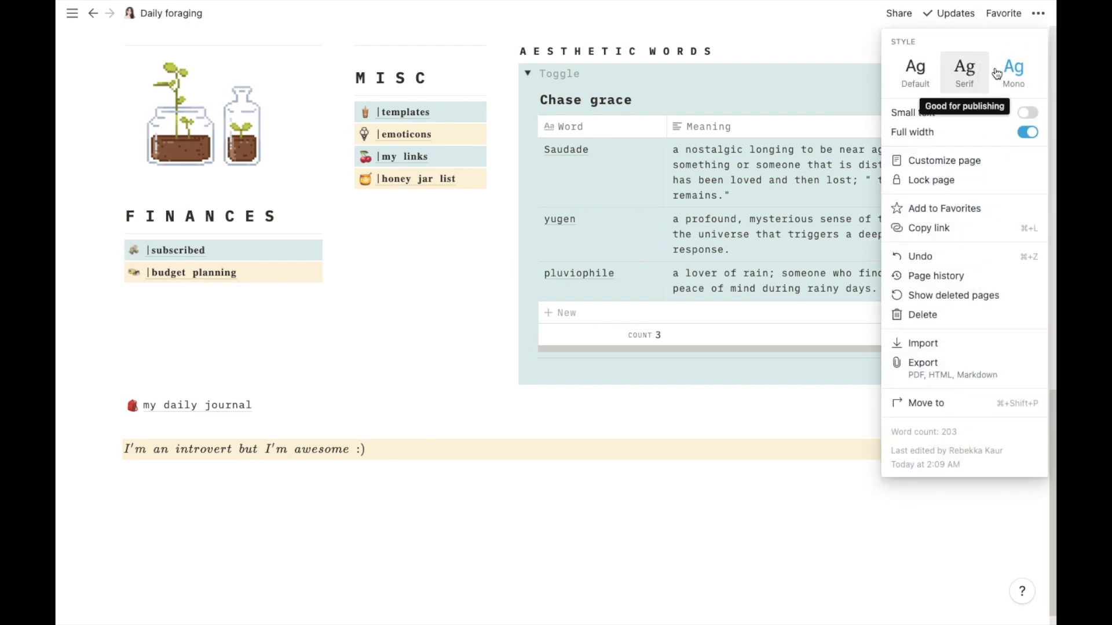
pyautogui.click(266, 472)
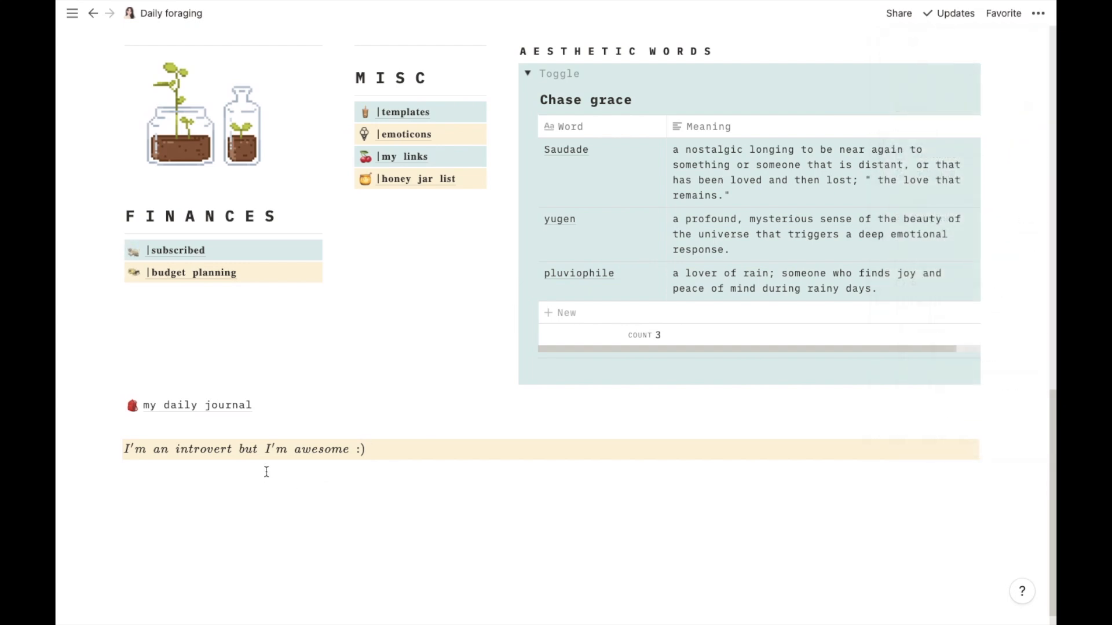
# - Write the line "I'm an introvert but I'm awesome :)" again on a new line below the highlighted one
pyautogui.click(159, 496)
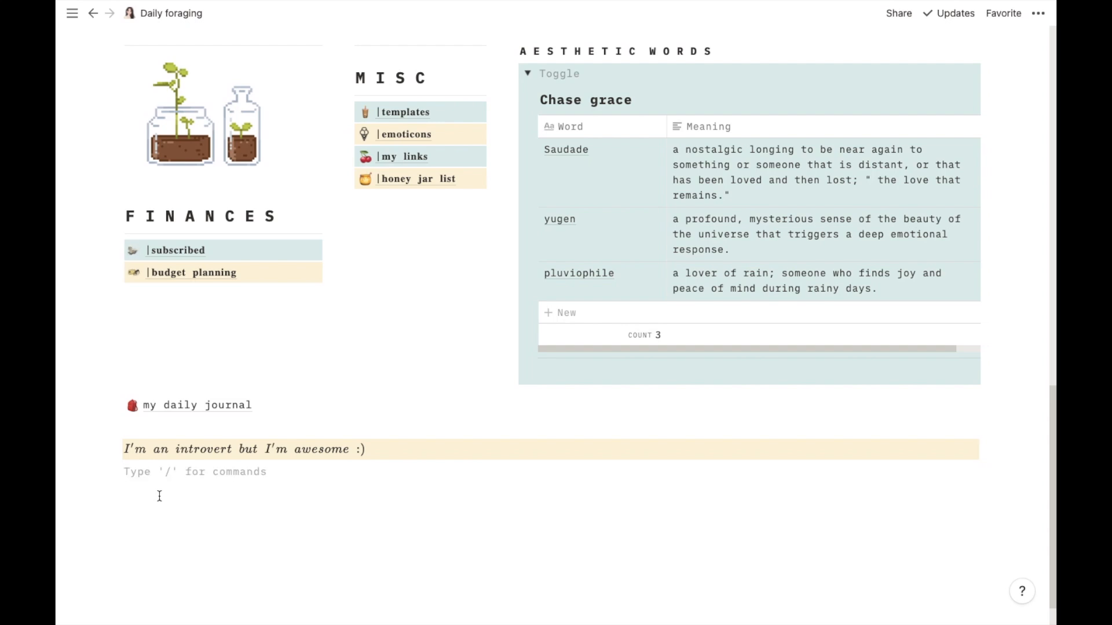
pyautogui.press('Return')
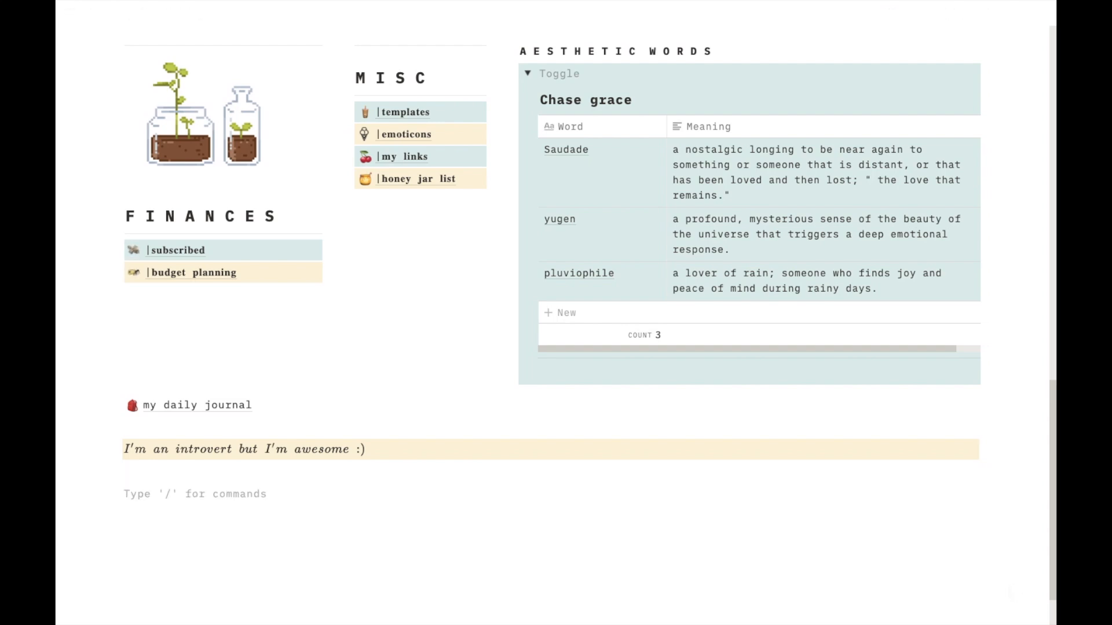
pyautogui.write('I')
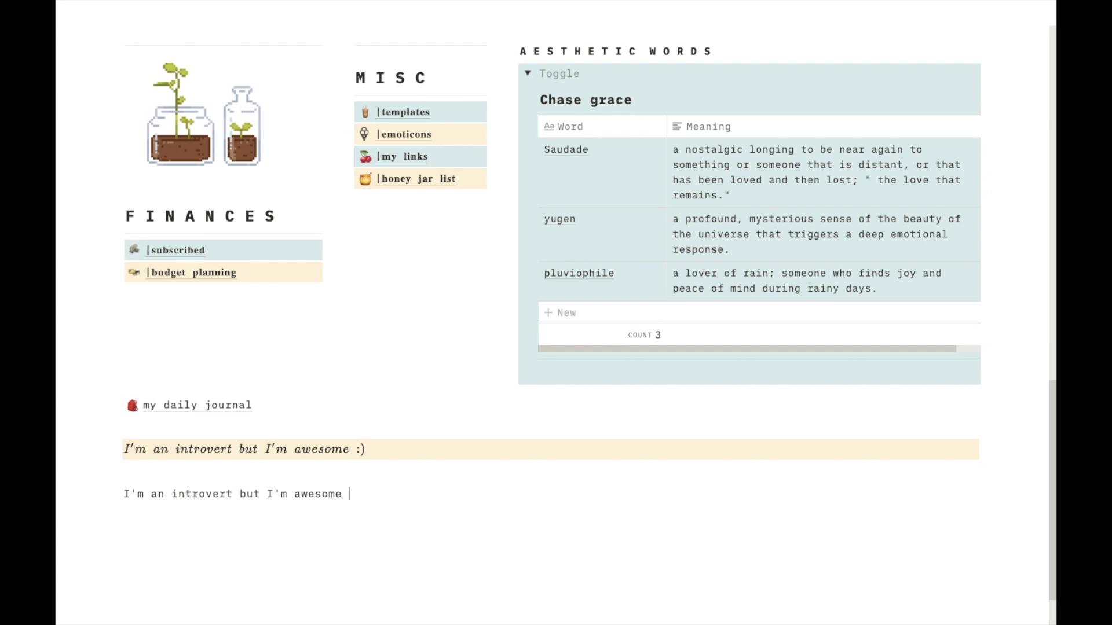
pyautogui.write(')')
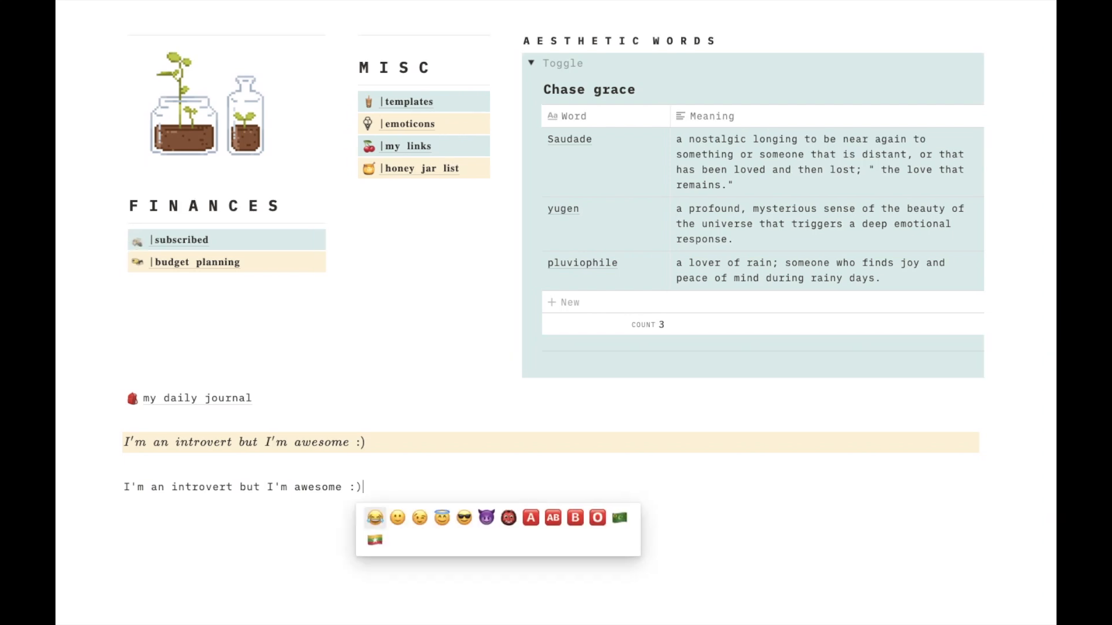
# - Convert each word of the new line, from "I'm" through ":)", into inline equations one at a time
pyautogui.scroll(-1, 367, 433)
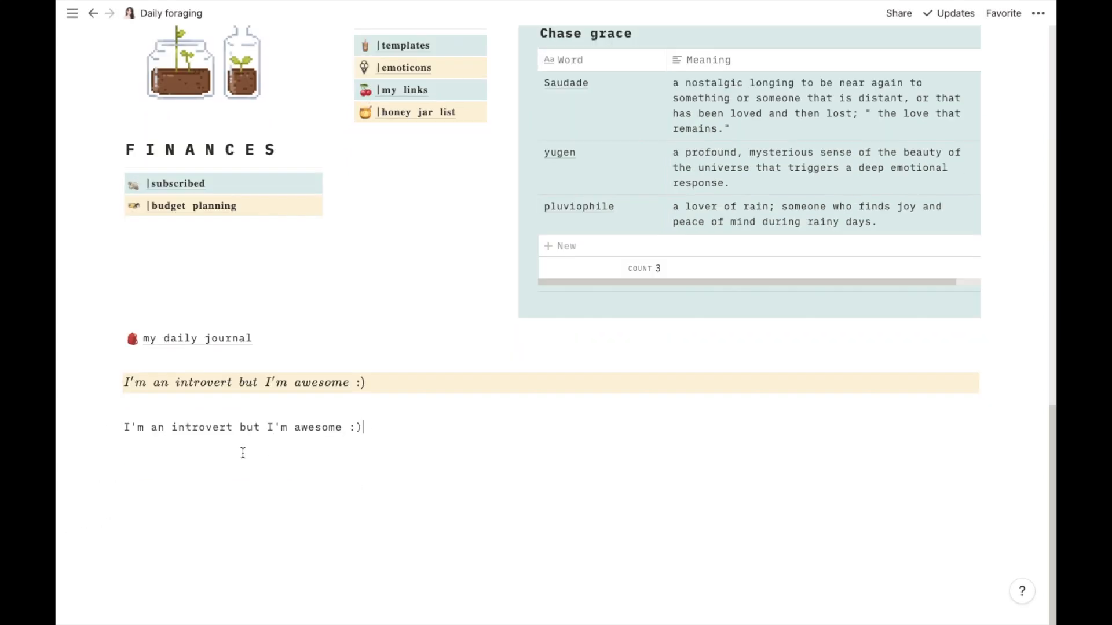
pyautogui.moveTo(124, 428); pyautogui.dragTo(143, 430)
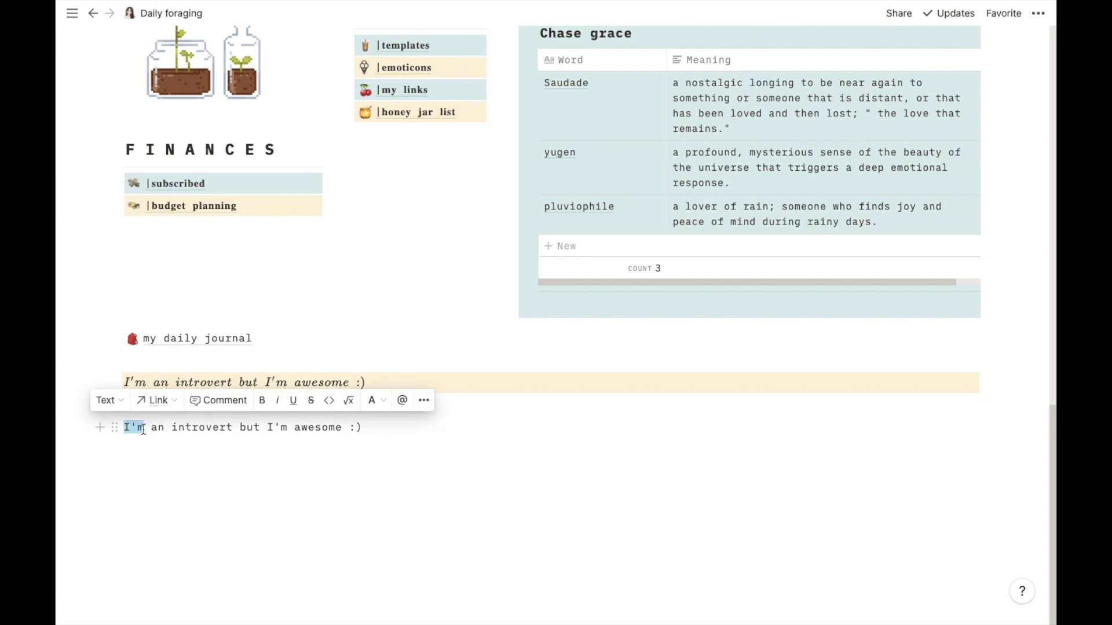
pyautogui.click(350, 405)
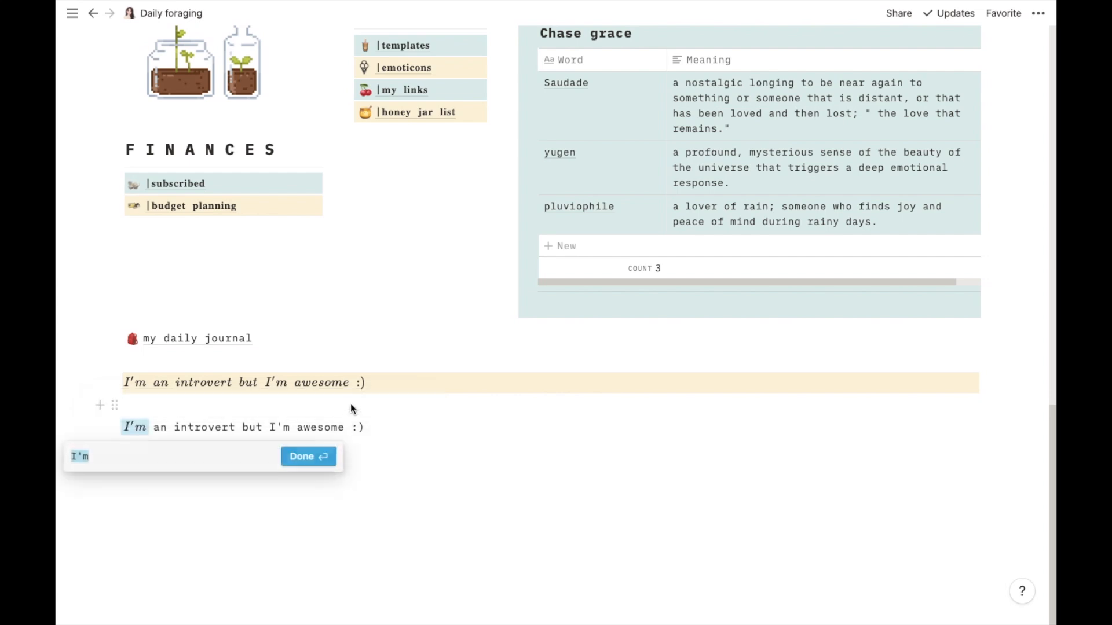
pyautogui.click(298, 460)
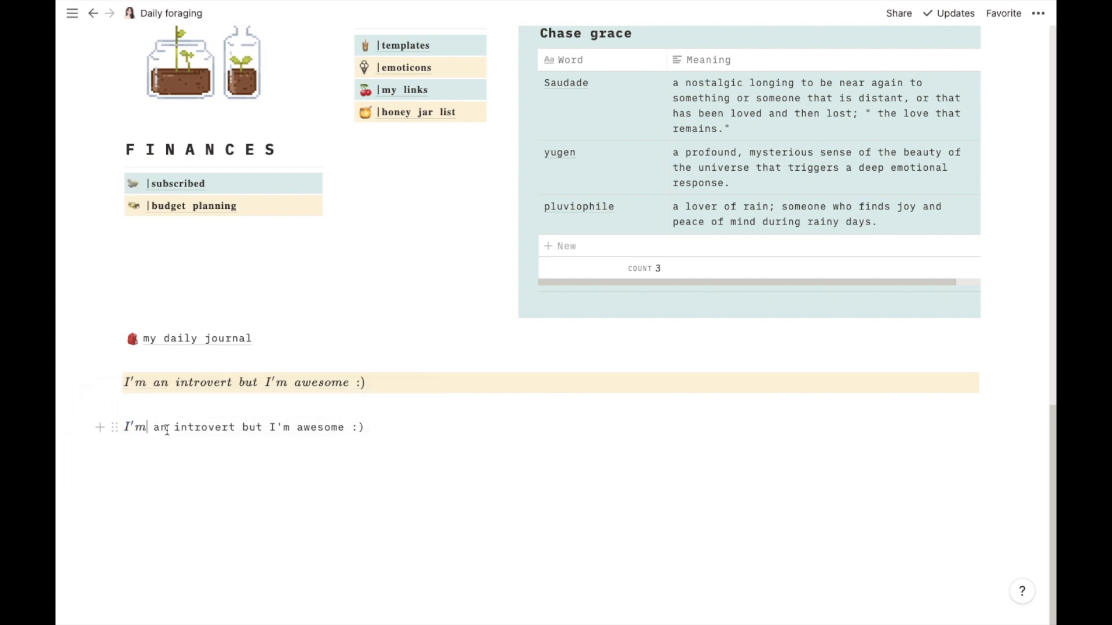
pyautogui.moveTo(167, 430); pyautogui.dragTo(154, 429)
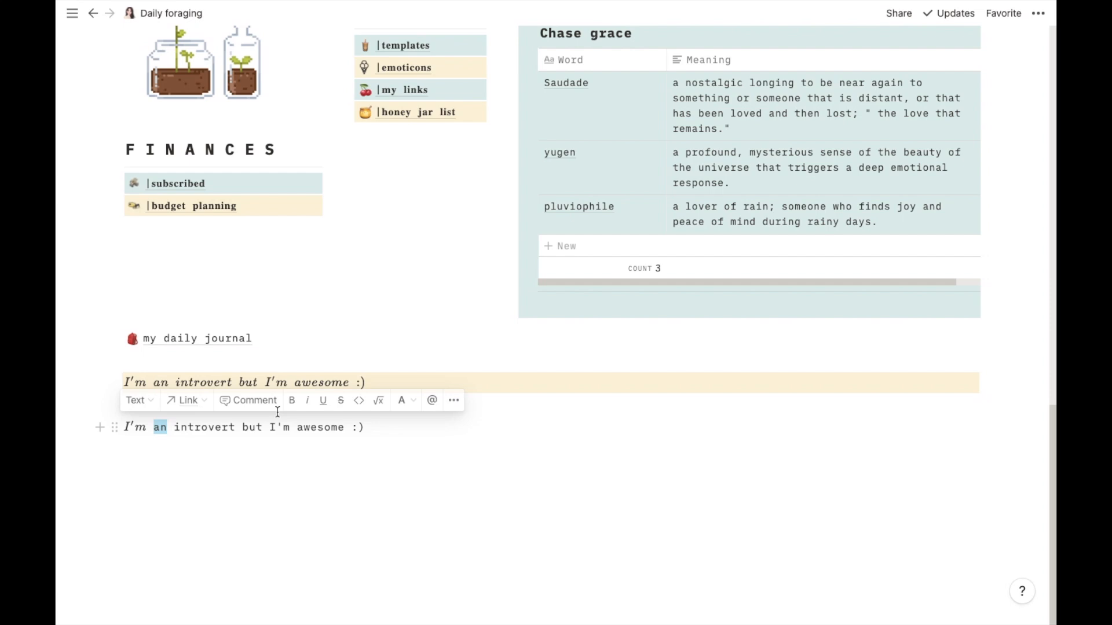
pyautogui.click(378, 403)
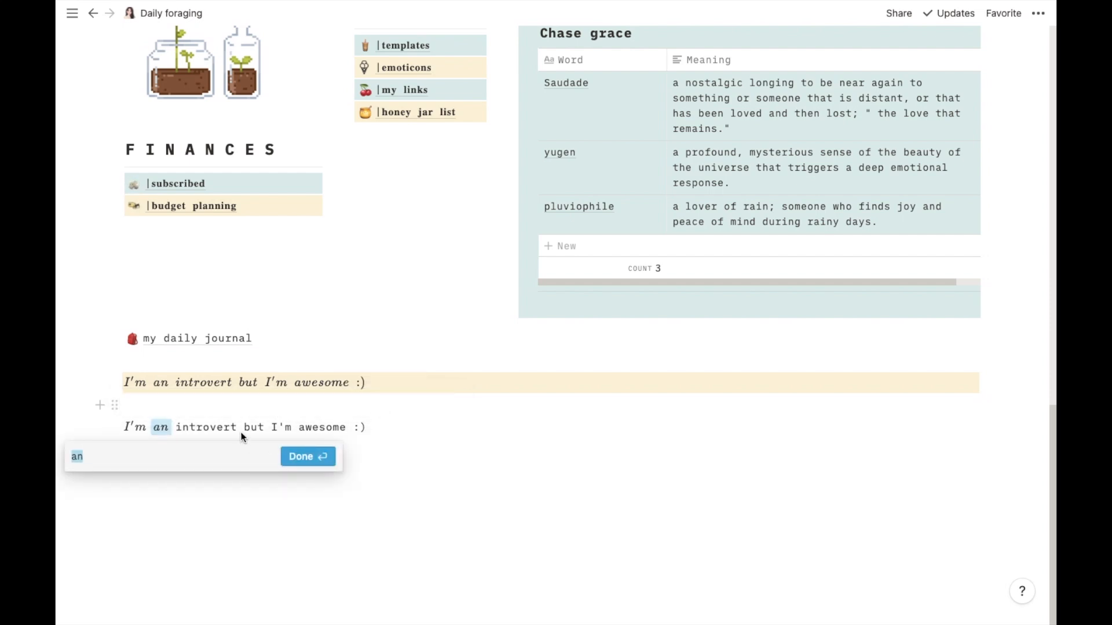
pyautogui.press('Return')
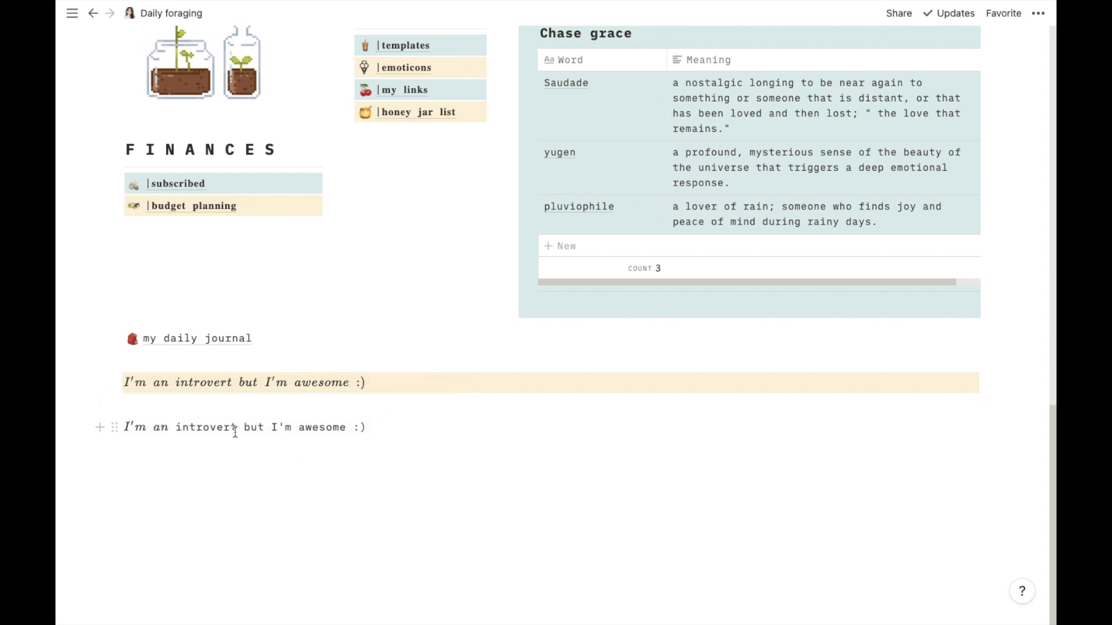
pyautogui.moveTo(237, 433); pyautogui.dragTo(174, 429)
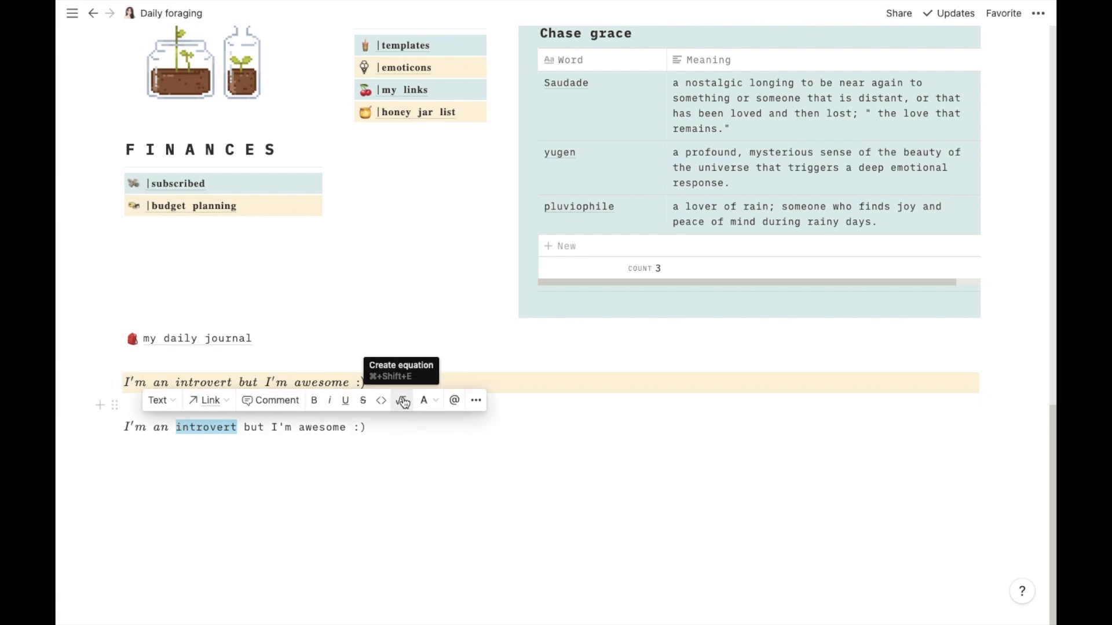
pyautogui.click(401, 400)
pyautogui.click(311, 457)
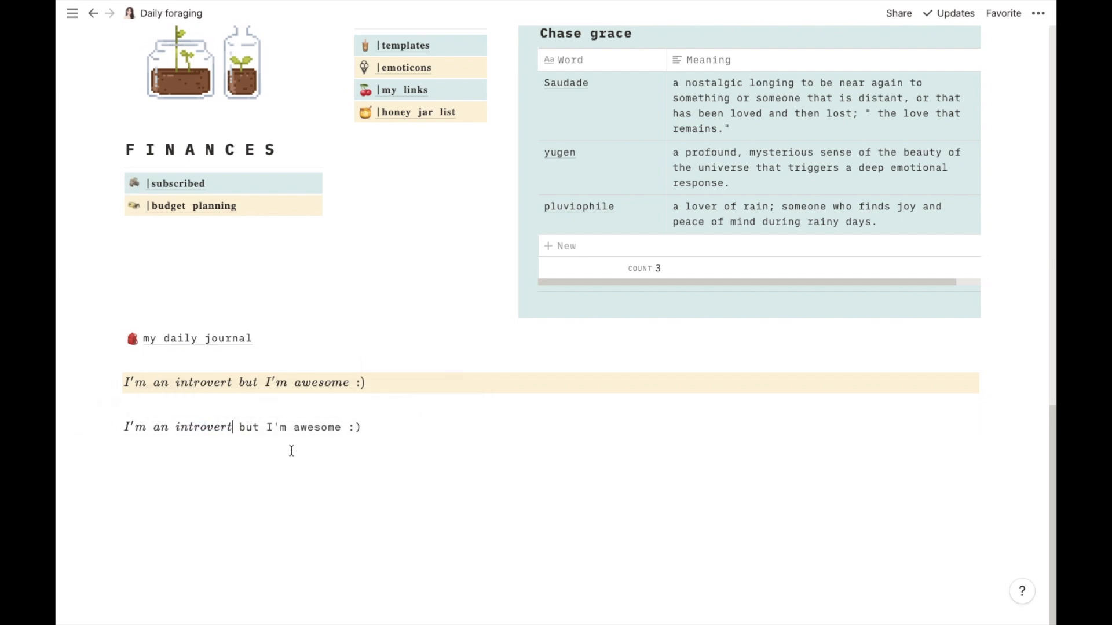
pyautogui.moveTo(258, 428)
pyautogui.mouseDown()
pyautogui.moveTo(239, 427)
pyautogui.moveTo(265, 430)
pyautogui.mouseUp()
pyautogui.click(469, 400)
pyautogui.press('Return')
pyautogui.click(494, 400)
pyautogui.click(371, 462)
pyautogui.moveTo(342, 427); pyautogui.dragTo(295, 428)
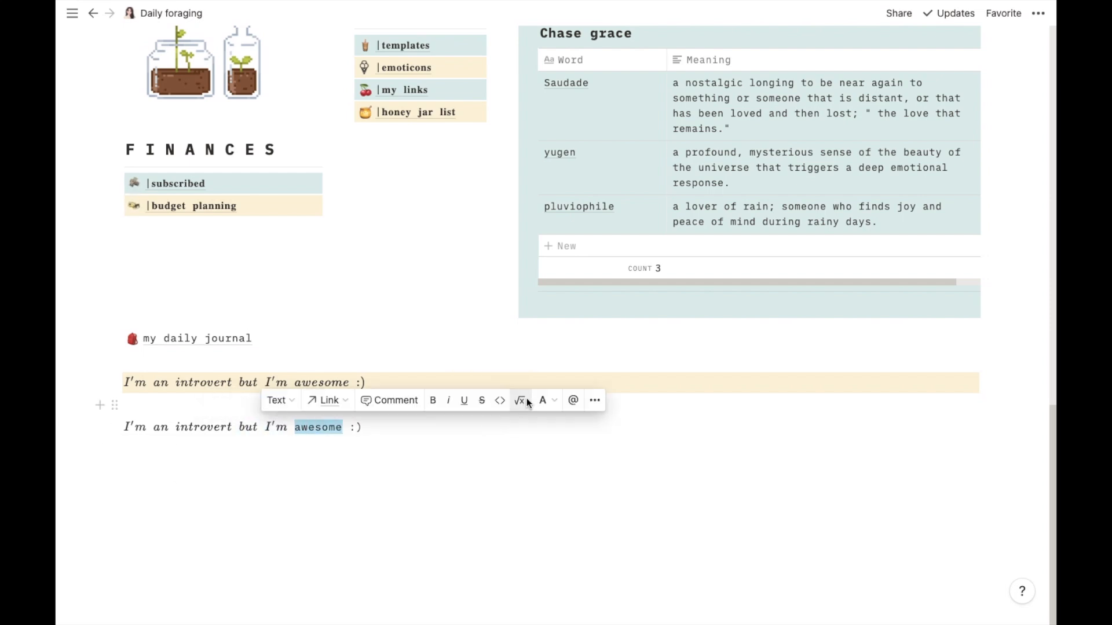
pyautogui.click(524, 400)
pyautogui.click(414, 460)
pyautogui.moveTo(369, 428); pyautogui.dragTo(355, 427)
pyautogui.click(586, 400)
pyautogui.click(461, 455)
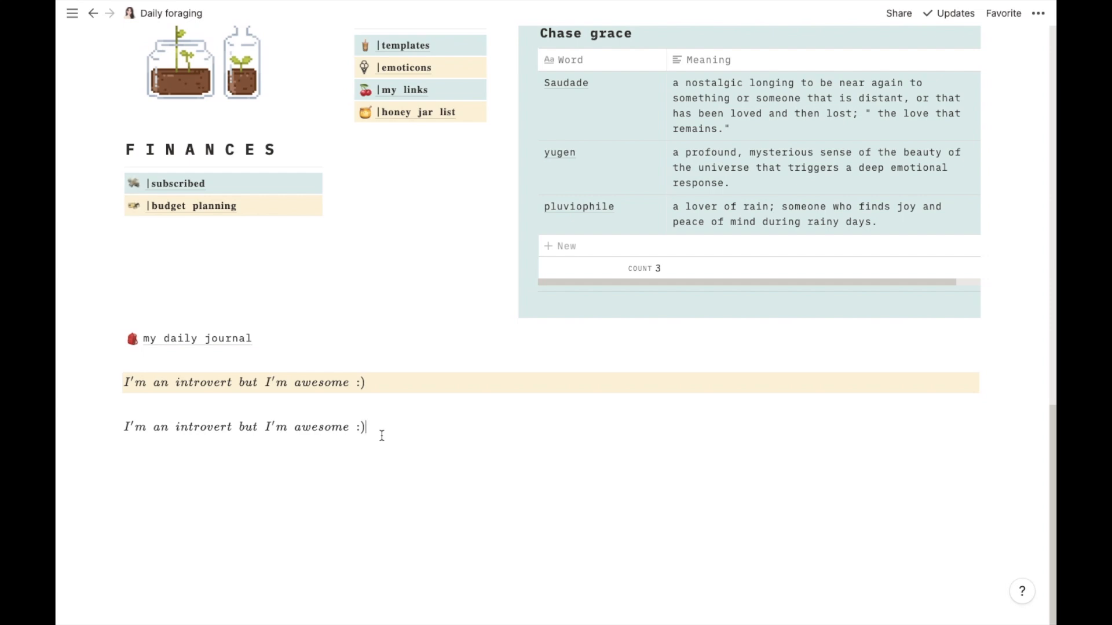
# - Add the line "hello world!" below the equation-styled line
pyautogui.press('Return')
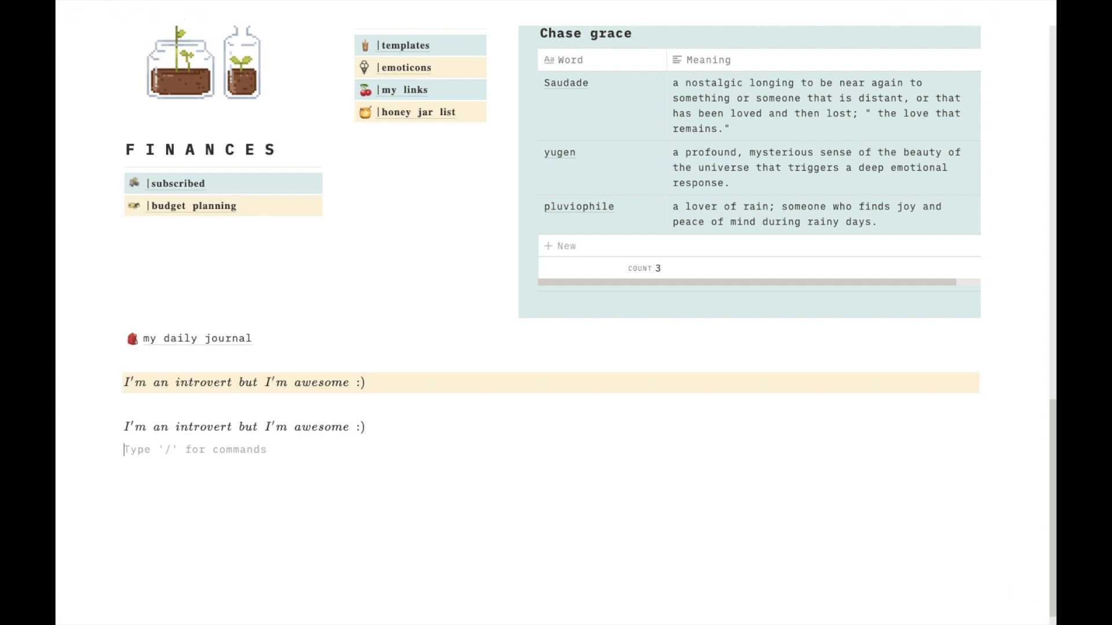
pyautogui.press('Return')
pyautogui.write('he')
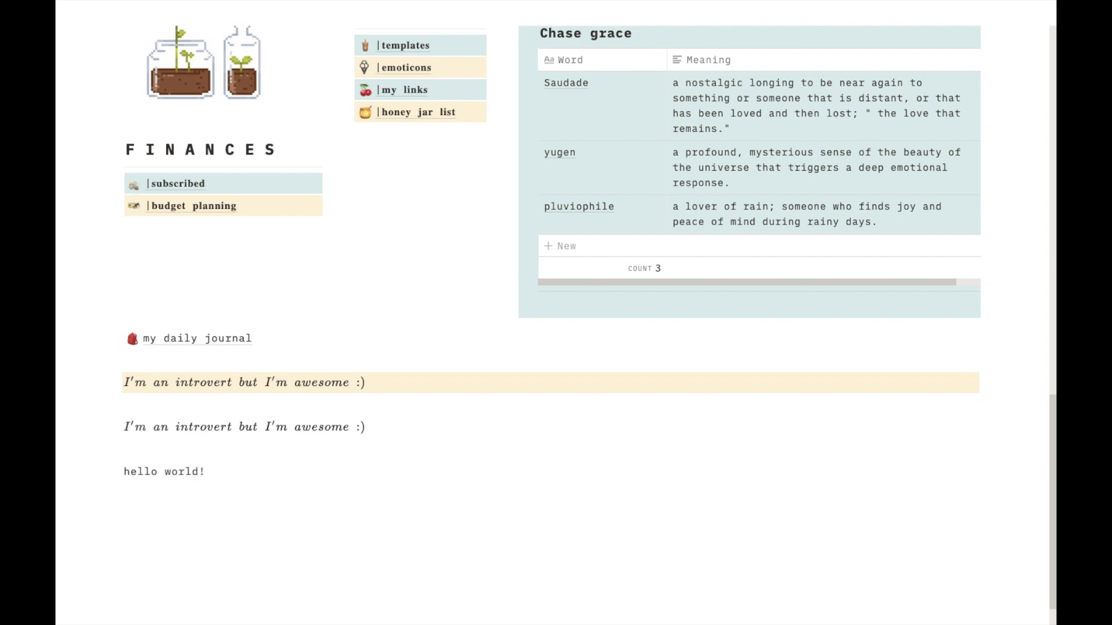
pyautogui.write('llo world!')
# - Turn the "hello world!" line into an inline equation
pyautogui.moveTo(207, 471); pyautogui.dragTo(122, 472)
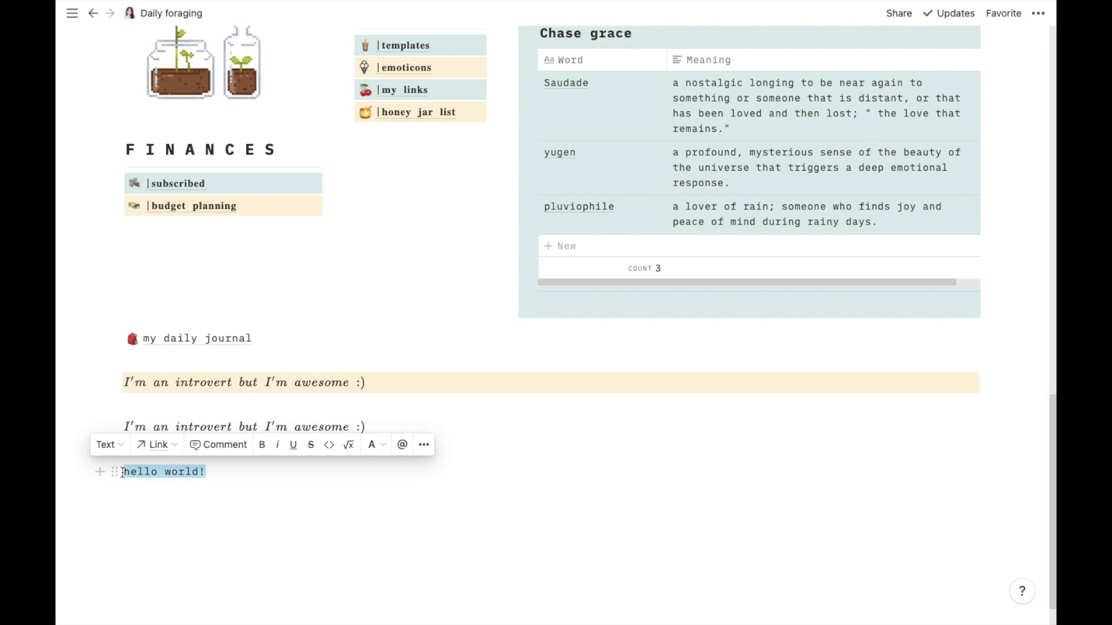
pyautogui.click(349, 445)
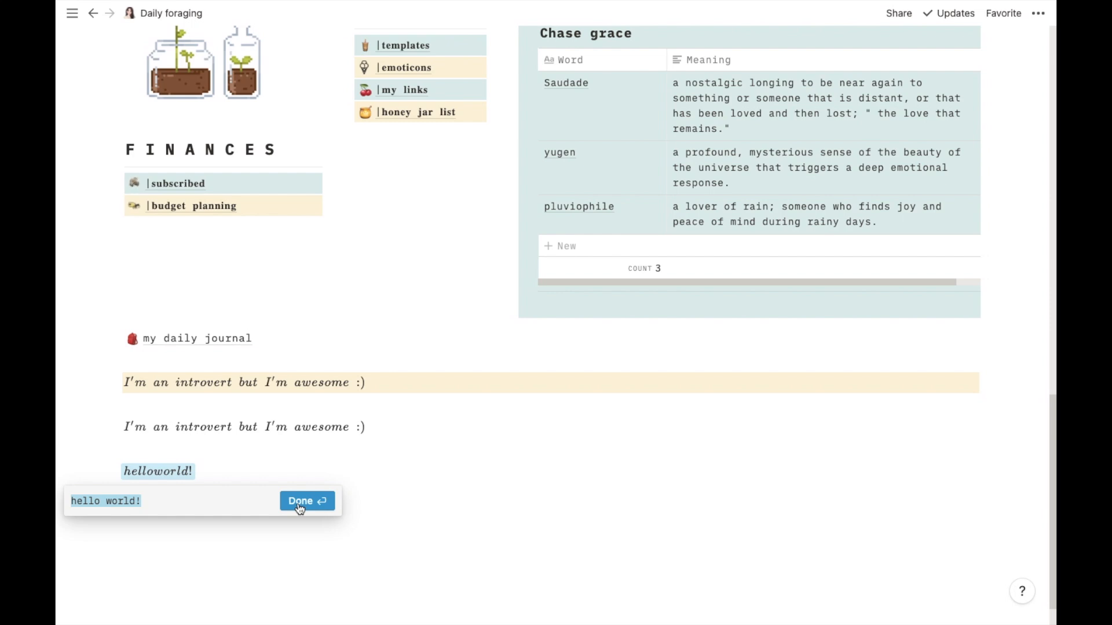
pyautogui.click(107, 501)
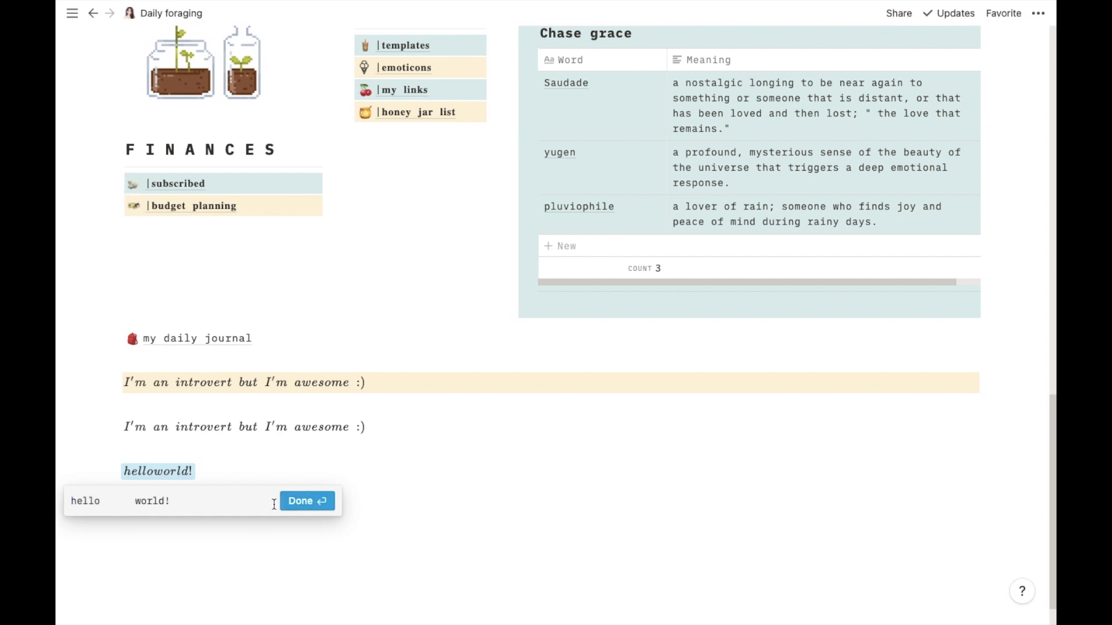
pyautogui.click(299, 502)
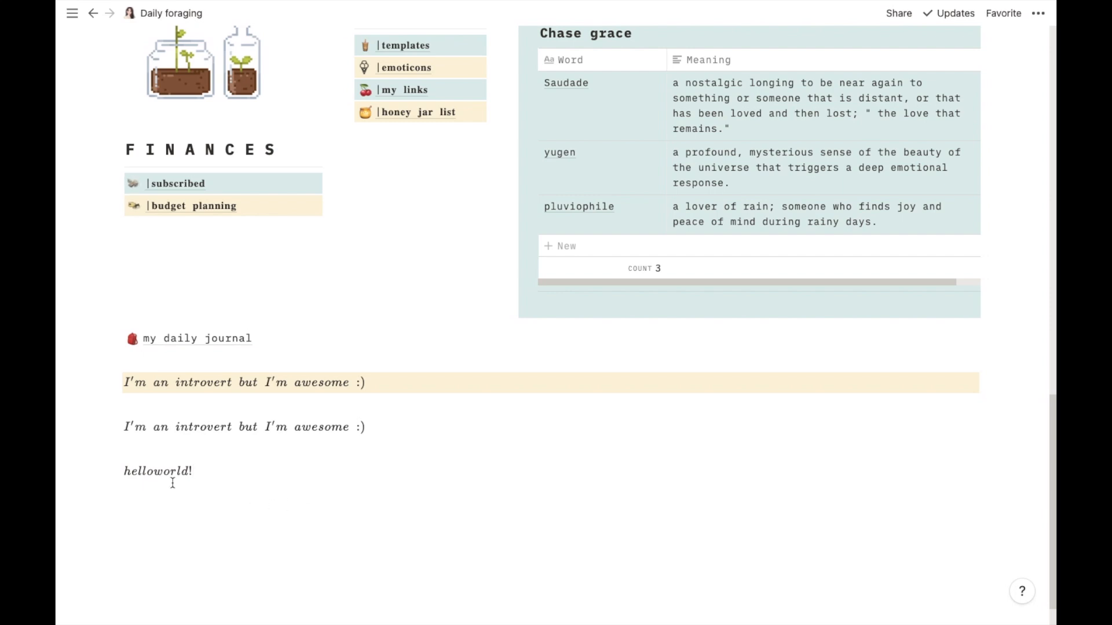
pyautogui.click(155, 471)
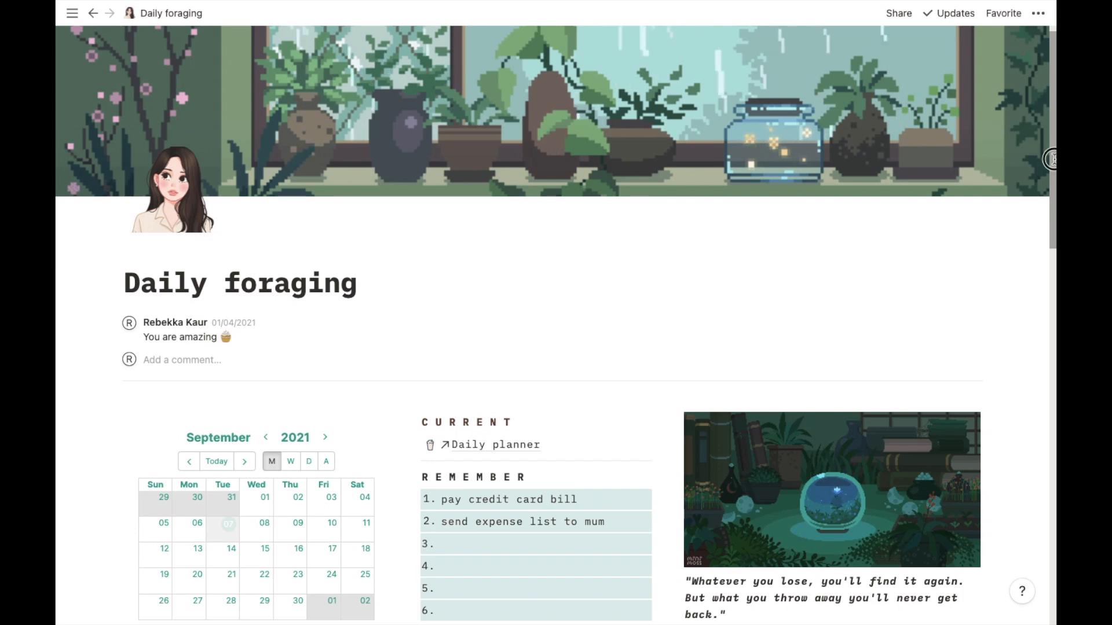
# - Switch to Google Chrome and create a new Google Calendar widget on the Indify site
pyautogui.scroll(-5, 1051, 211)
pyautogui.scroll(-3, 1051, 210)
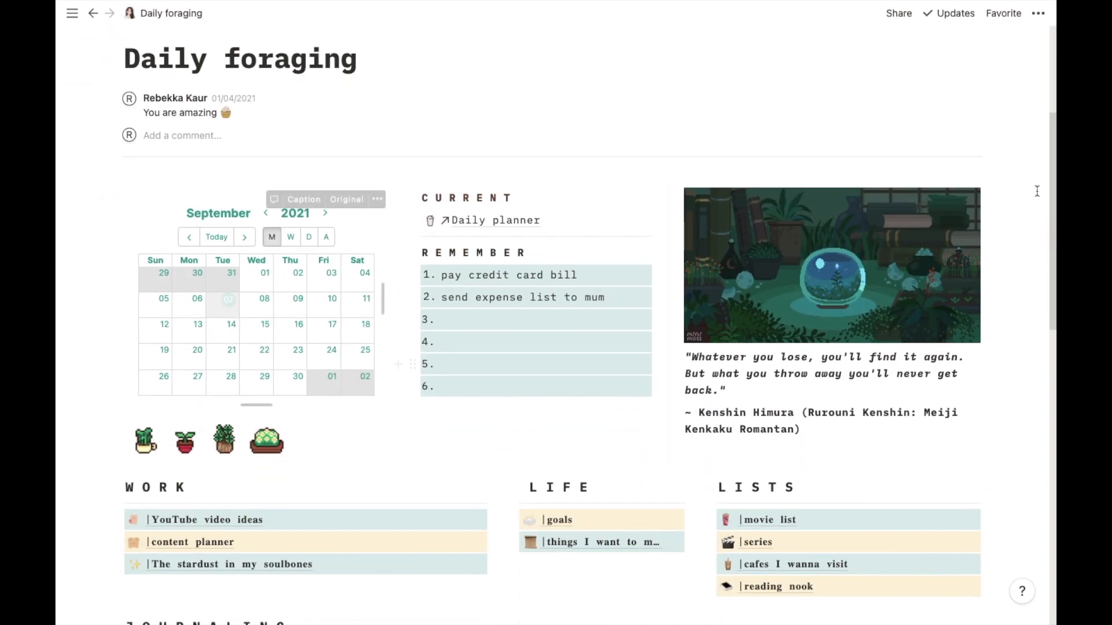
pyautogui.moveTo(1052, 185); pyautogui.dragTo(1012, 53)
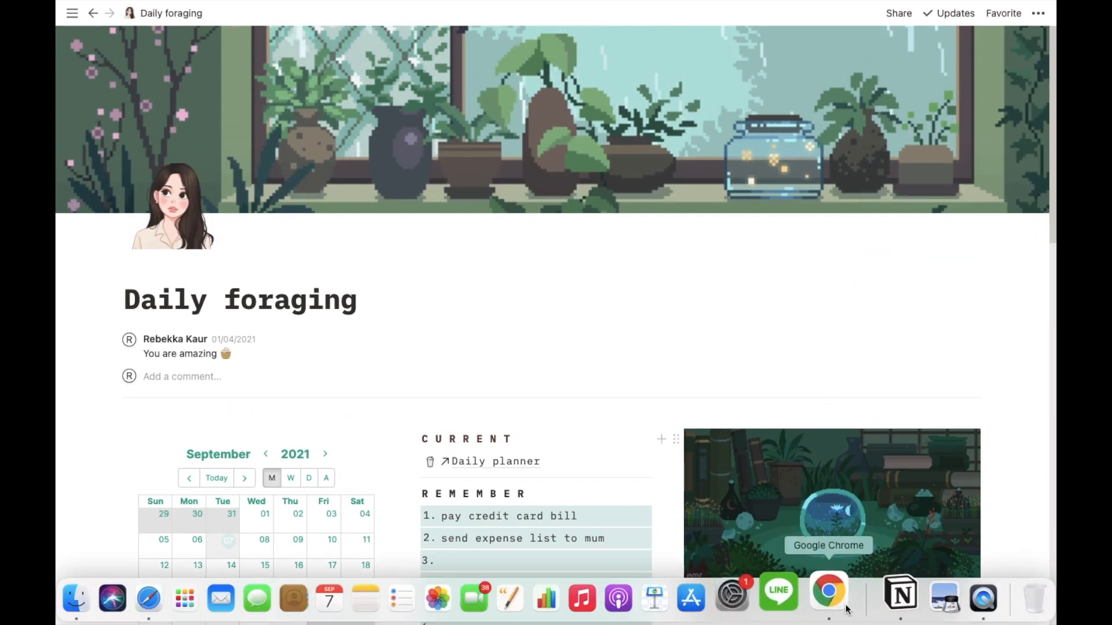
pyautogui.click(829, 597)
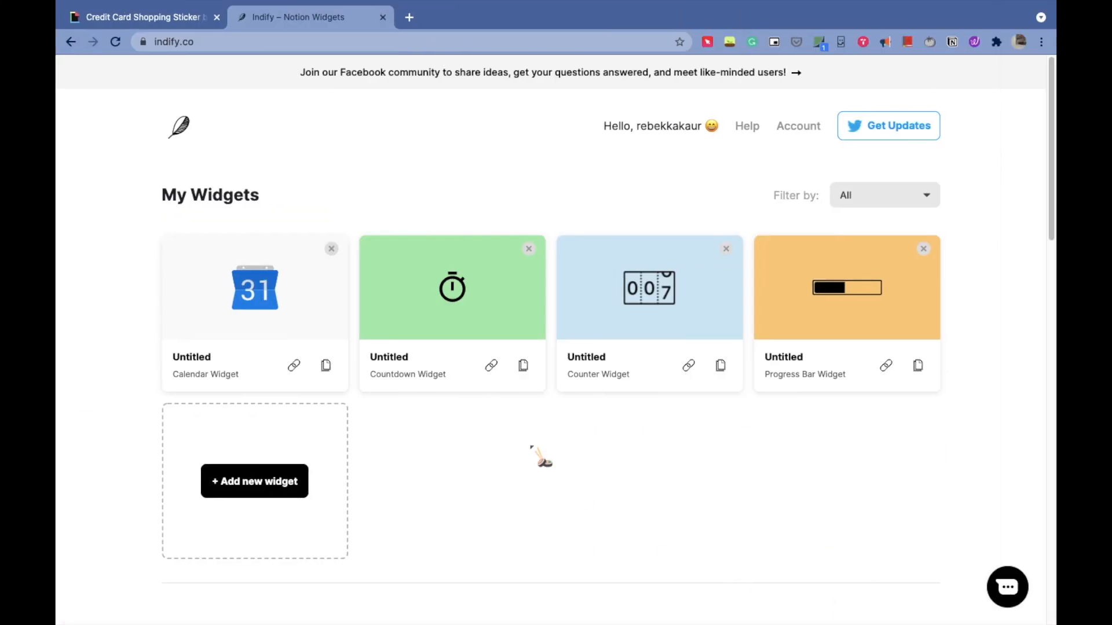
pyautogui.moveTo(1053, 202); pyautogui.dragTo(1051, 382)
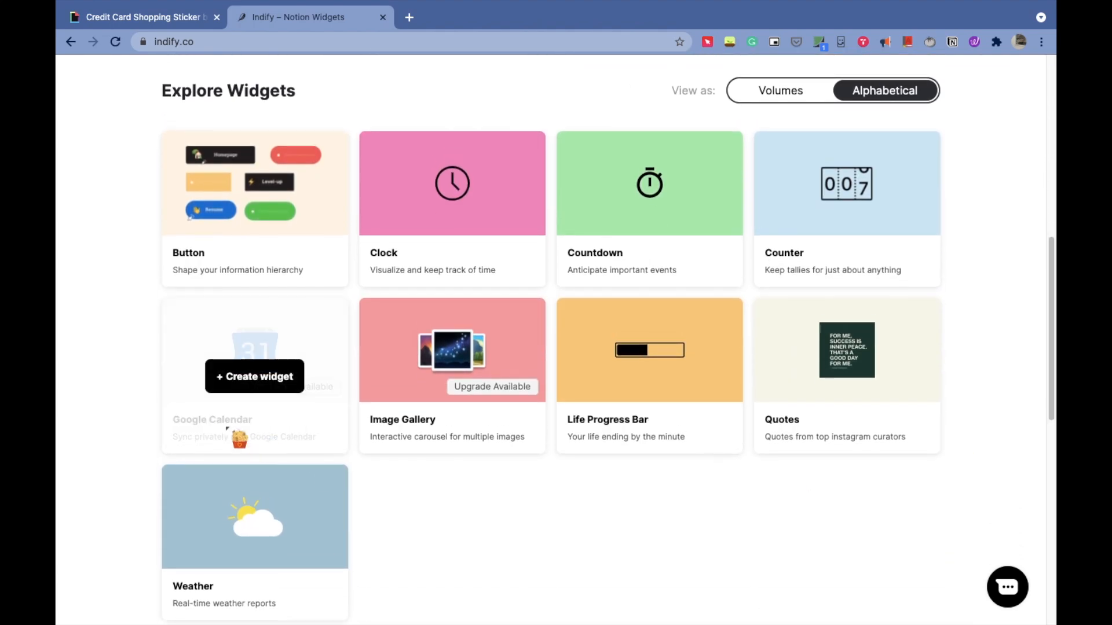
pyautogui.click(232, 378)
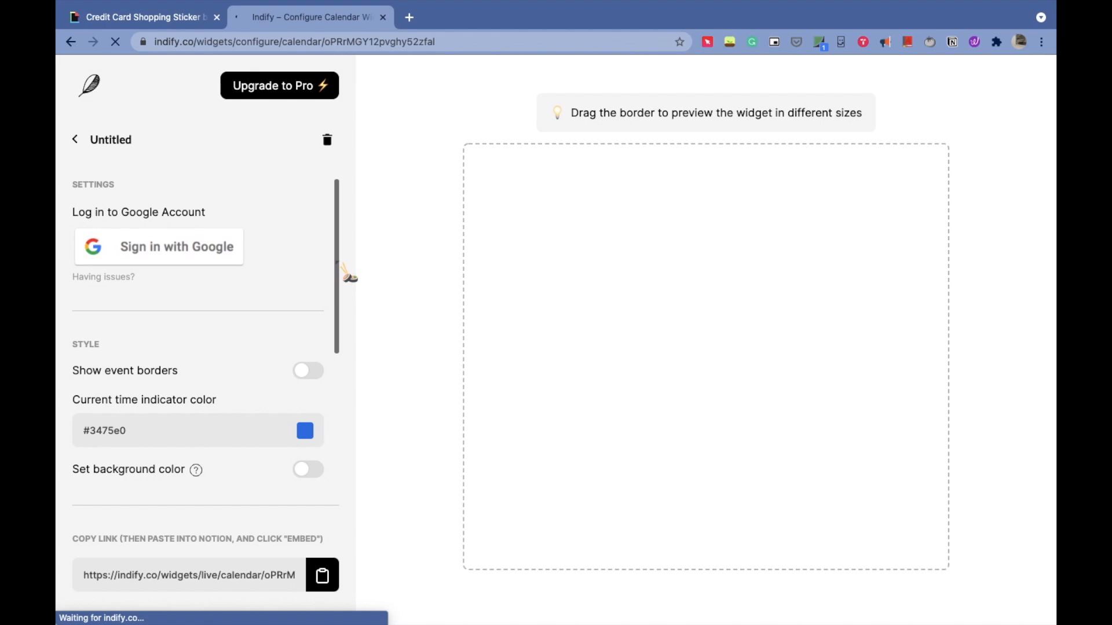
# - Sign in with Google to connect the calendar widget, then close the login confirmation tab
pyautogui.moveTo(336, 261); pyautogui.dragTo(336, 278)
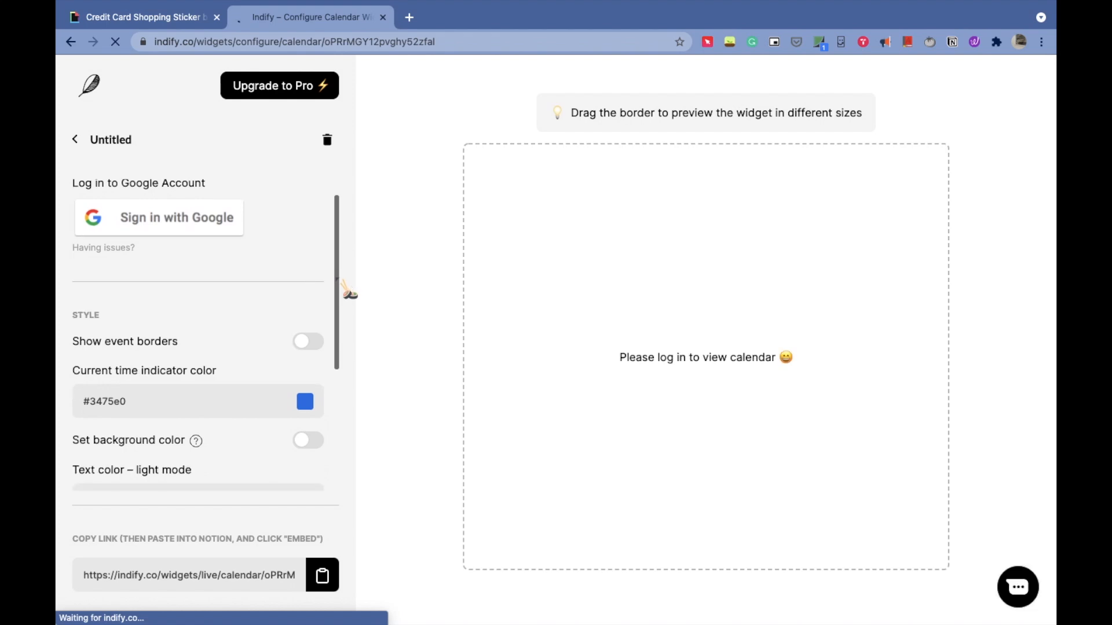
pyautogui.click(205, 223)
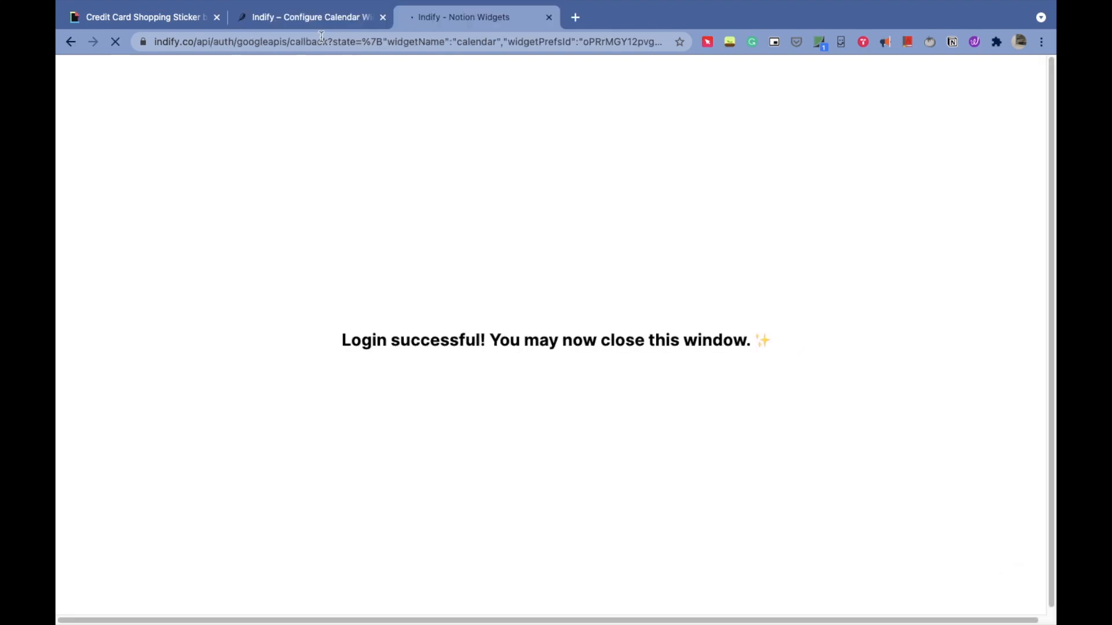
pyautogui.click(550, 17)
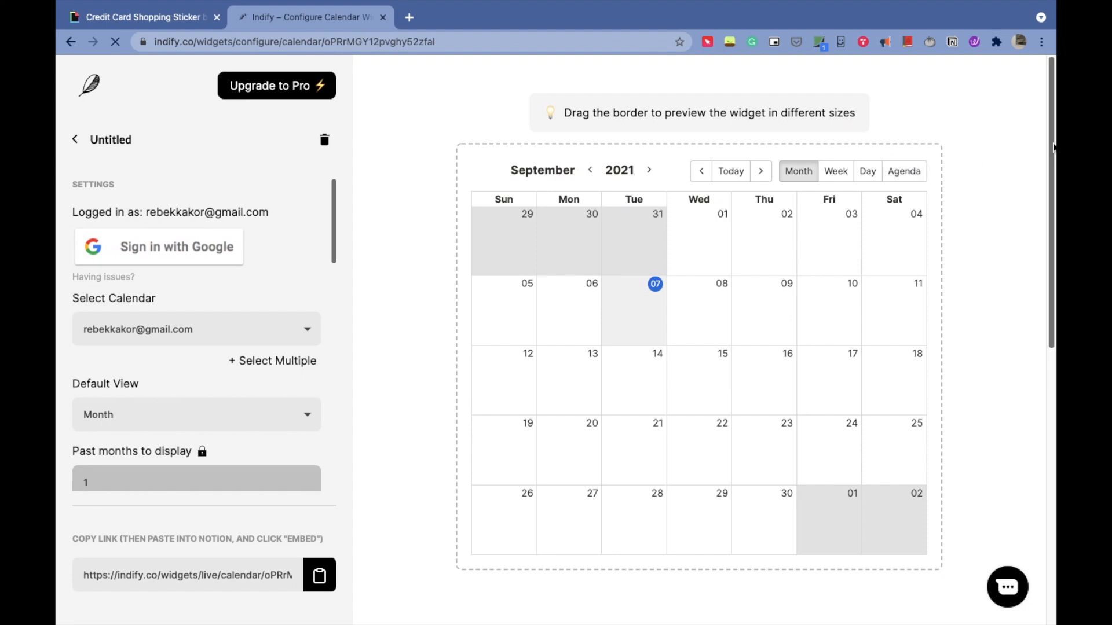
# - Preview the calendar widget in the Week, Day, Agenda and Month views
pyautogui.moveTo(1051, 139)
pyautogui.mouseDown()
pyautogui.moveTo(1052, 207)
pyautogui.moveTo(1050, 152)
pyautogui.mouseUp()
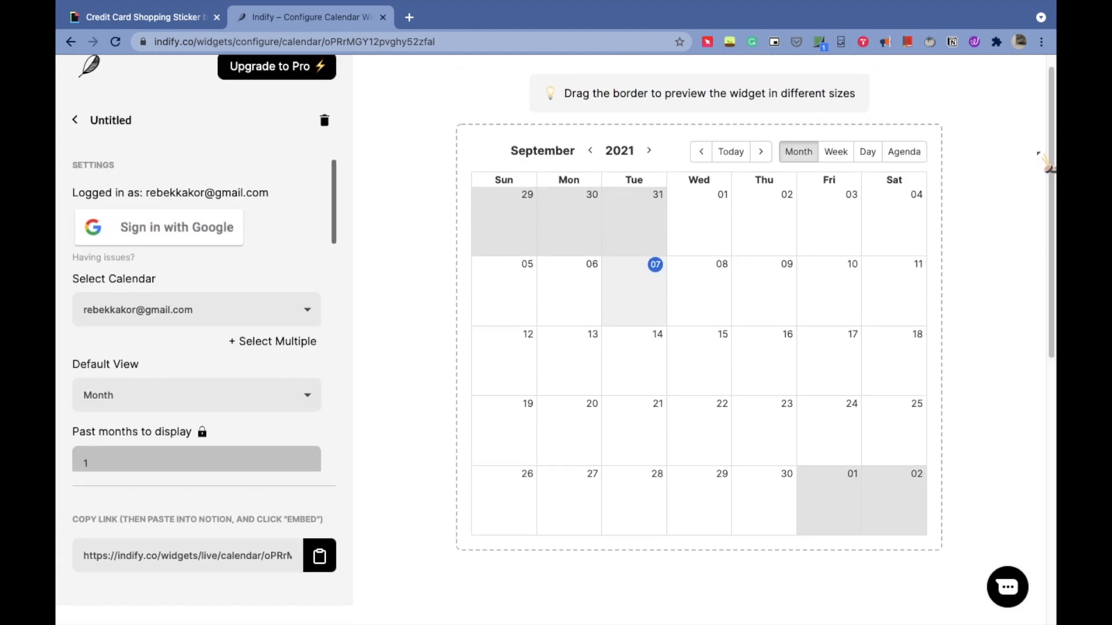
pyautogui.click(839, 154)
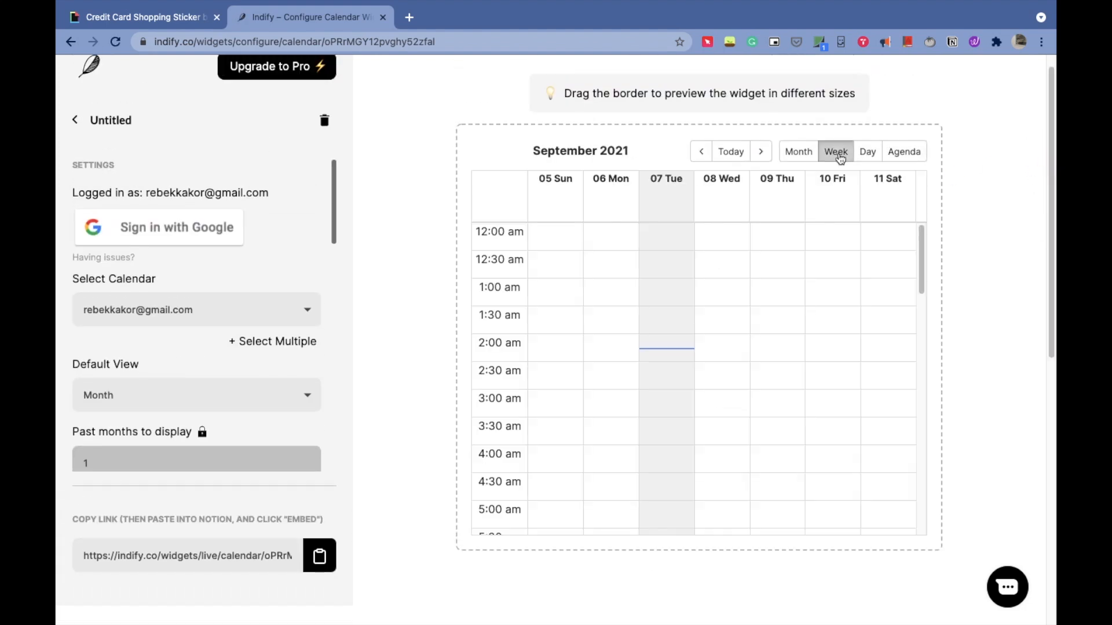
pyautogui.click(867, 153)
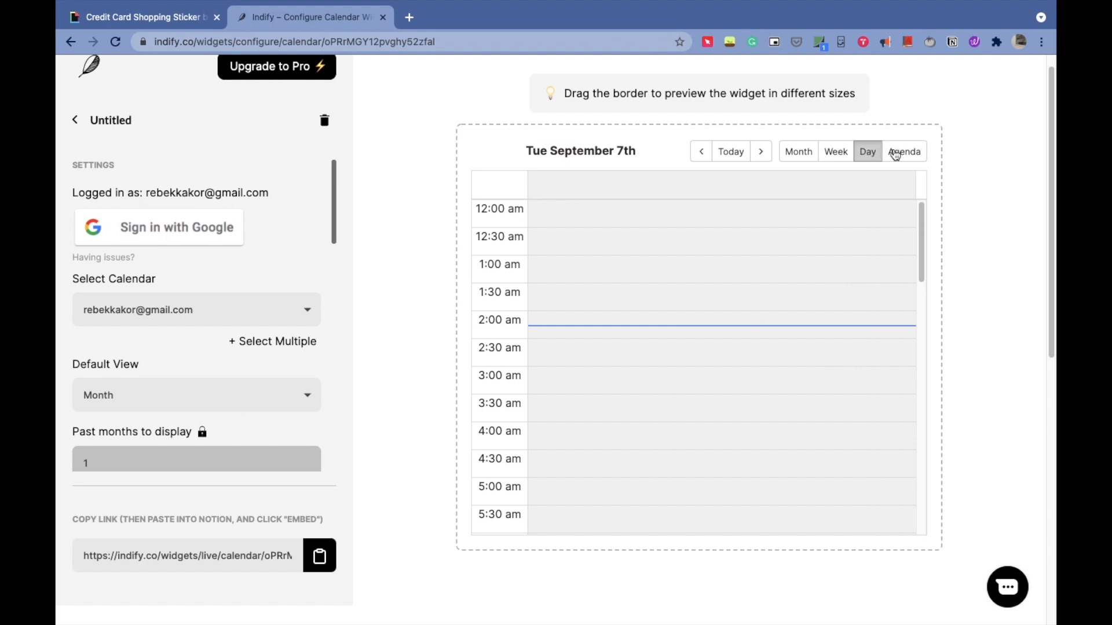
pyautogui.click(912, 151)
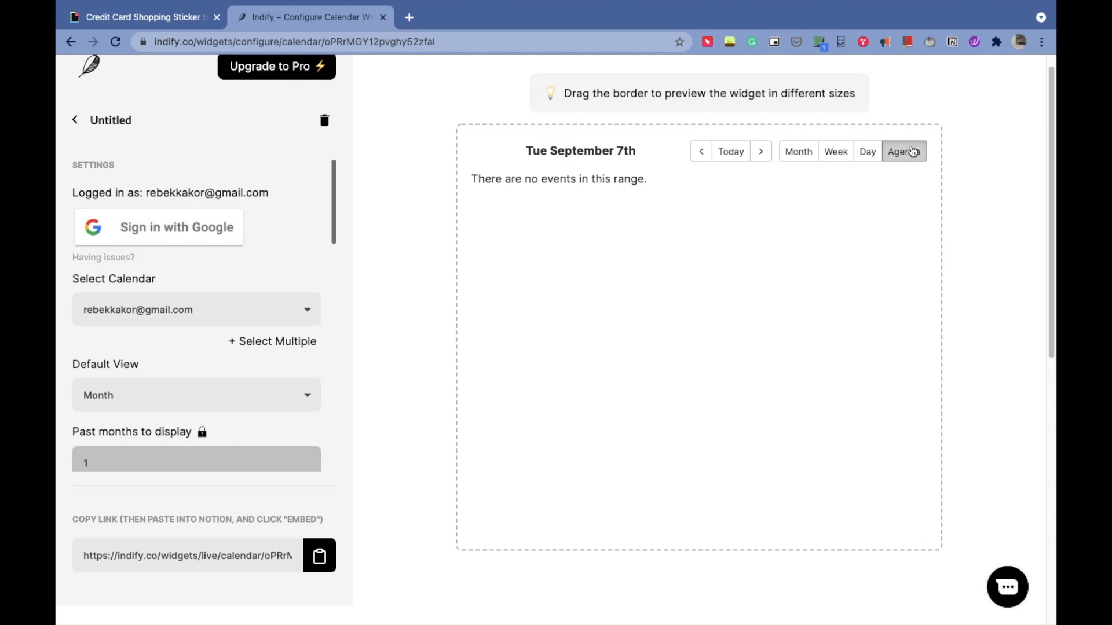
pyautogui.click(790, 156)
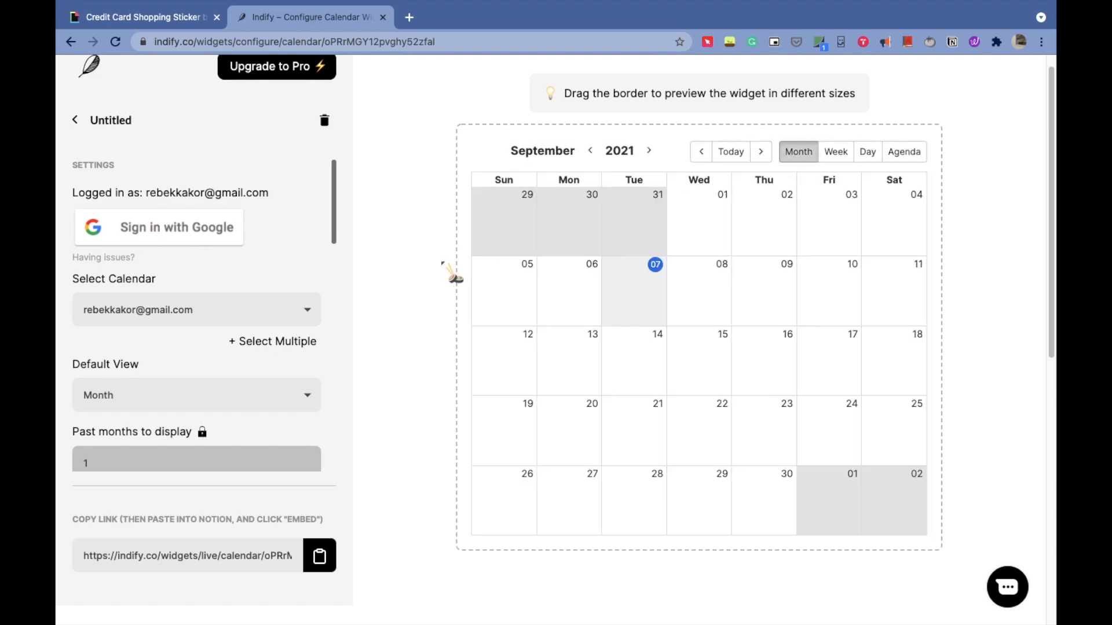
# - Set the widget's light-mode text color to the Notion dark green swatch (#0f7b6c)
pyautogui.moveTo(346, 246); pyautogui.dragTo(382, 468)
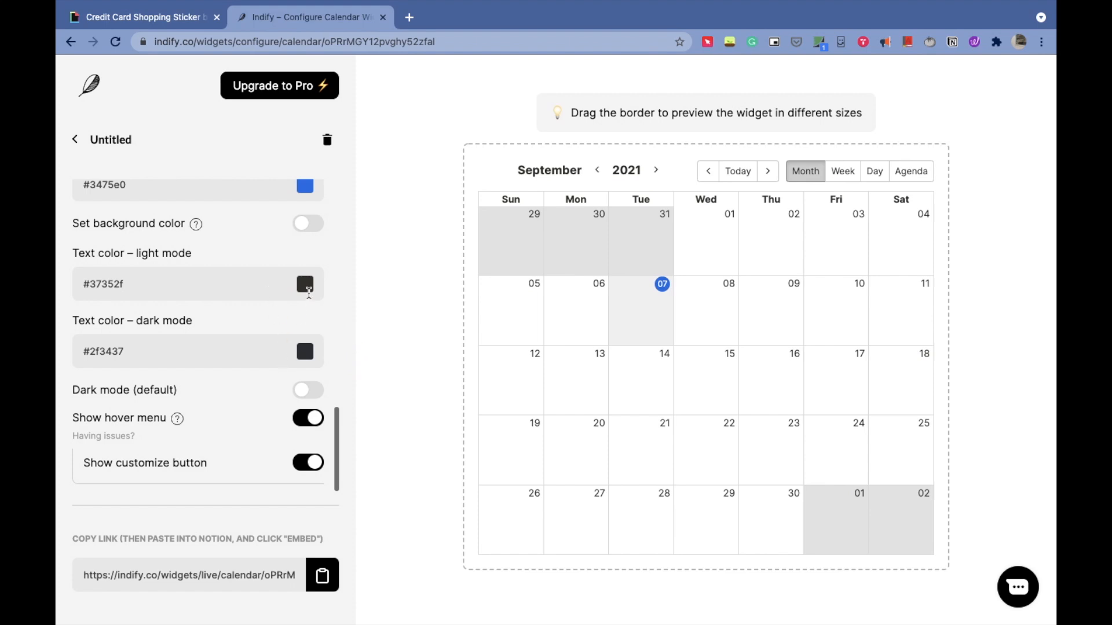
pyautogui.click(307, 289)
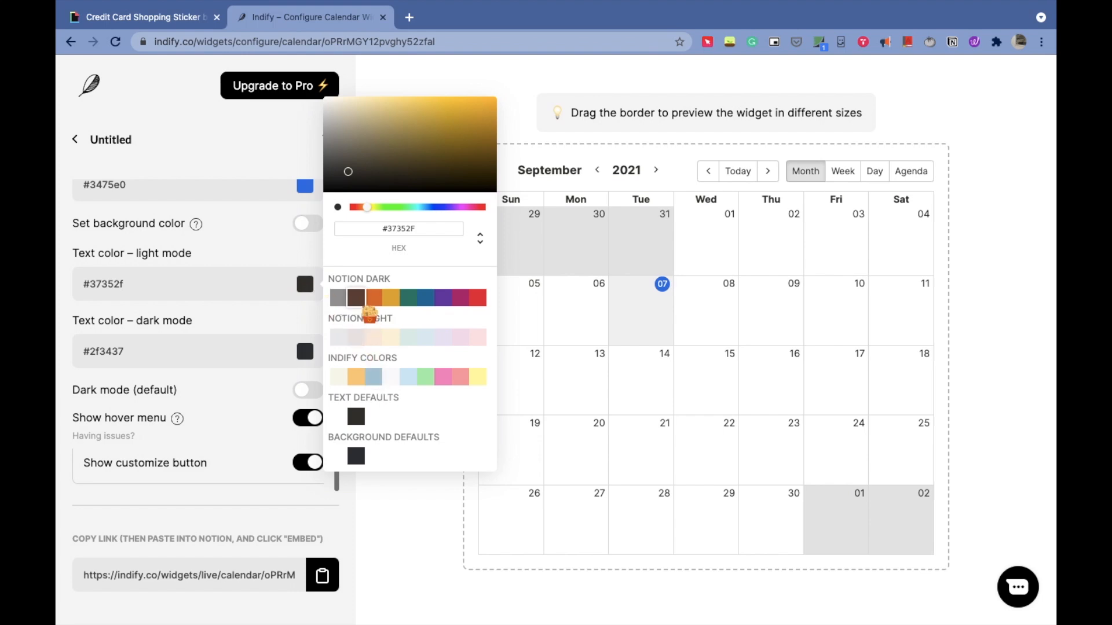
pyautogui.click(410, 301)
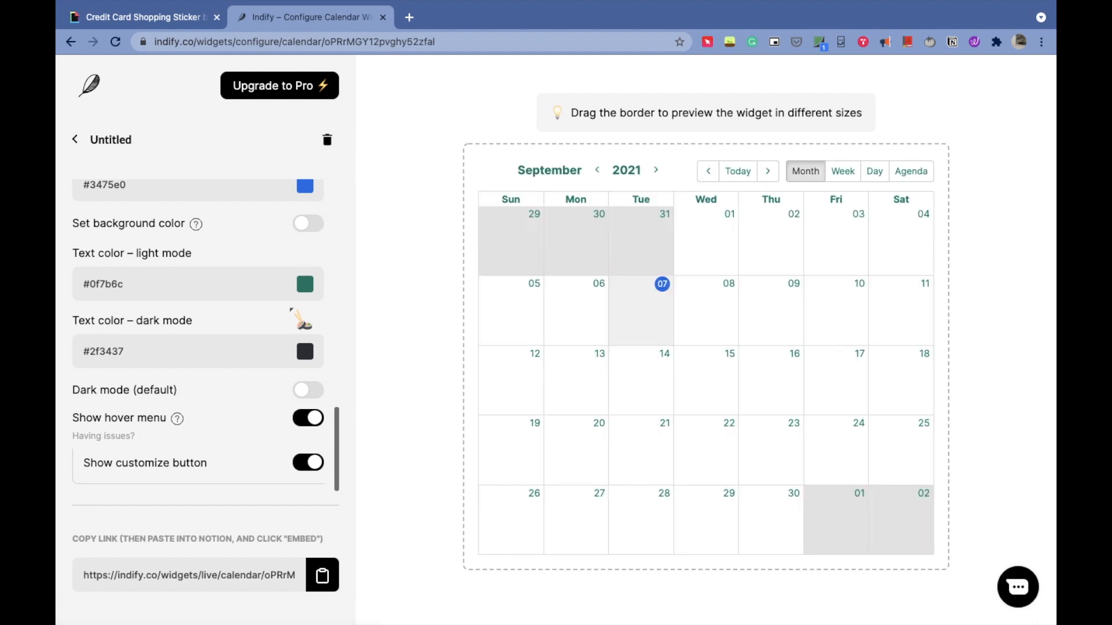
# - Copy the widget's live link and switch to Notion
pyautogui.click(334, 582)
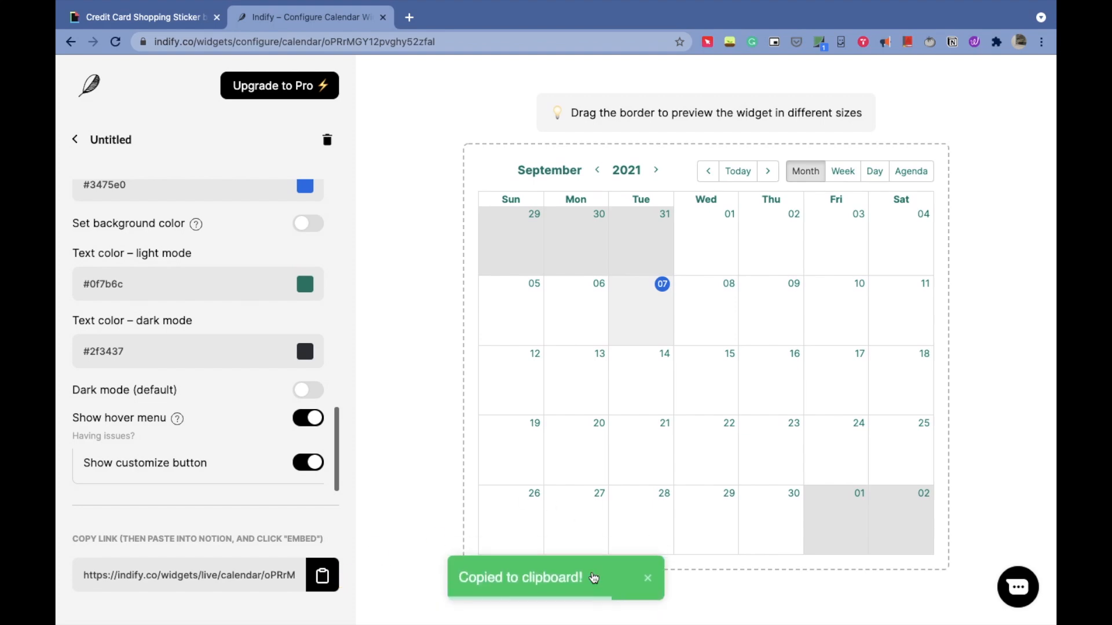
pyautogui.moveTo(637, 611)
pyautogui.click(909, 597)
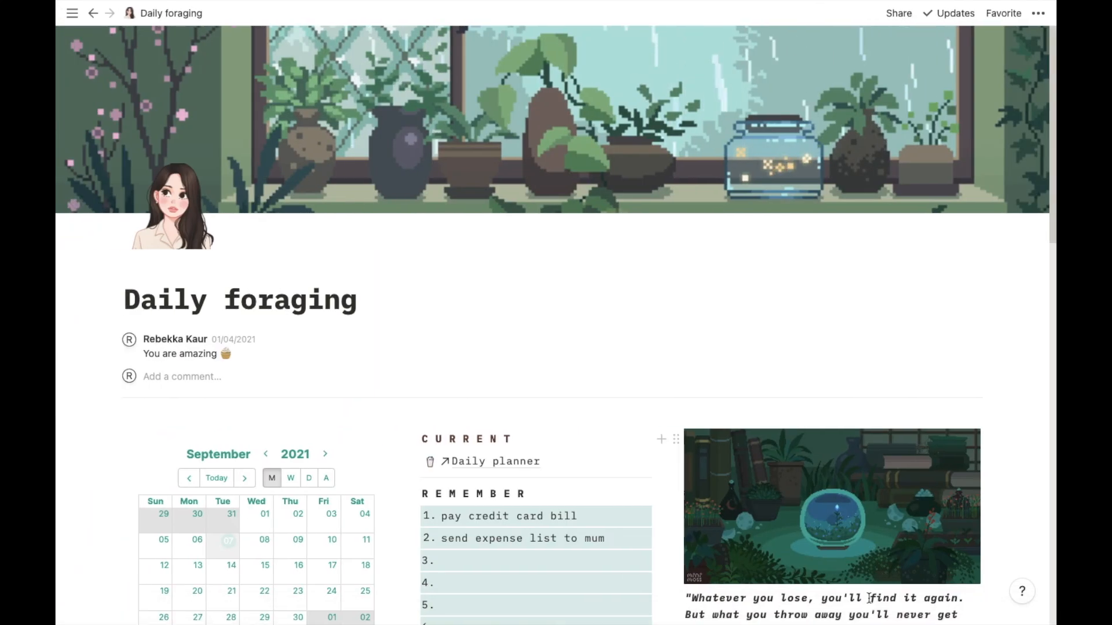
# - Paste the Indify calendar link below the equation line and turn it into an embed
pyautogui.moveTo(1052, 195); pyautogui.dragTo(1051, 612)
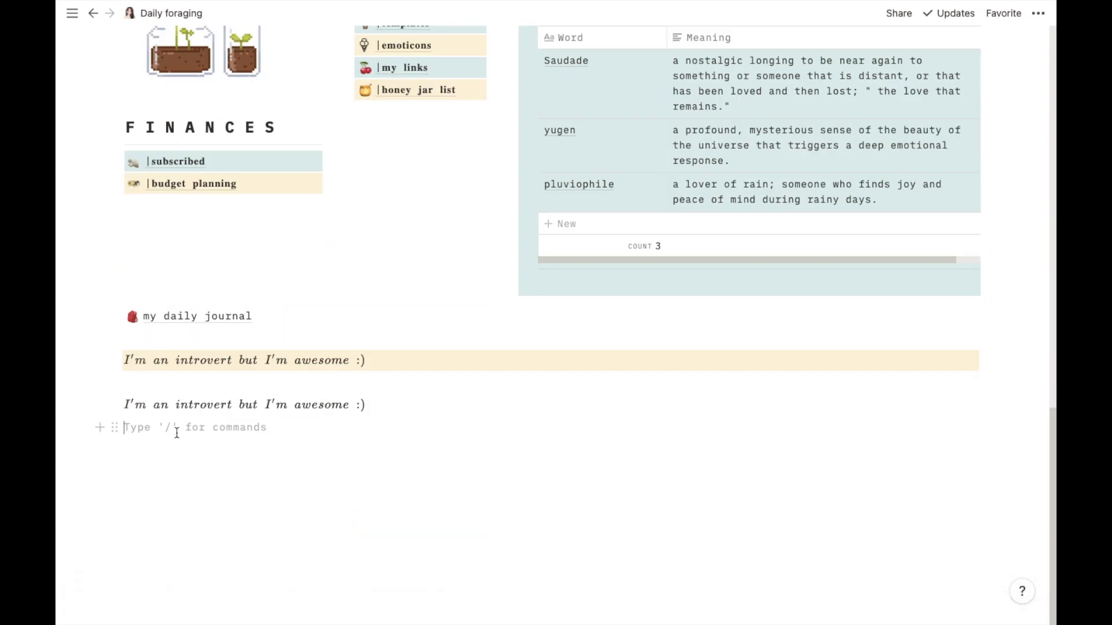
pyautogui.press('super+v')
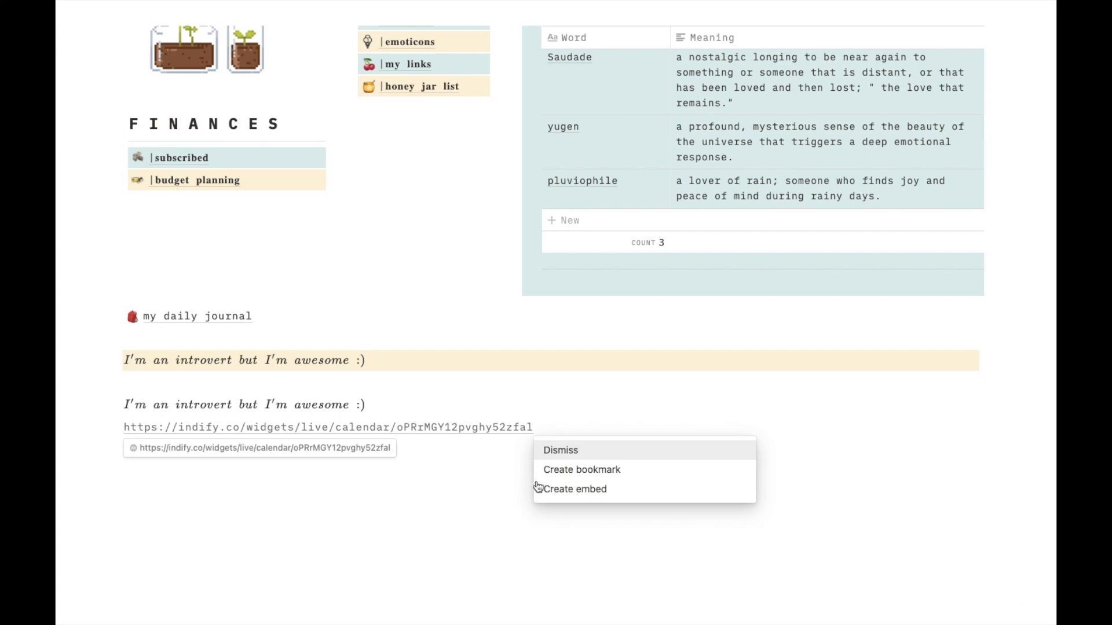
pyautogui.click(560, 494)
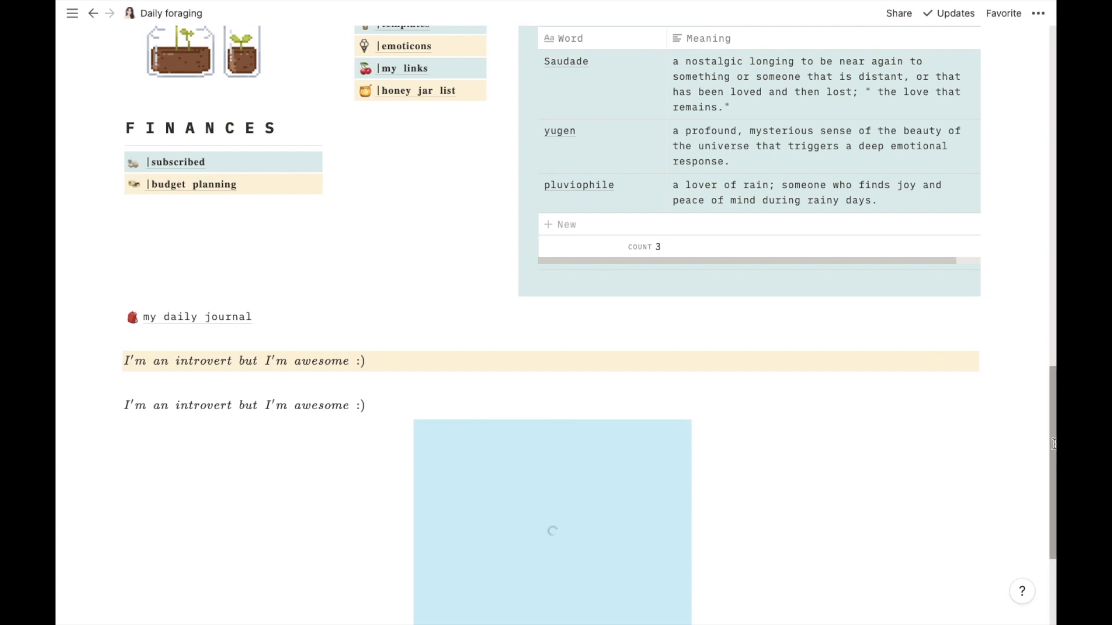
# - Move the empty block beside the embedded calendar to form a two-column layout
pyautogui.moveTo(1052, 456); pyautogui.dragTo(1051, 524)
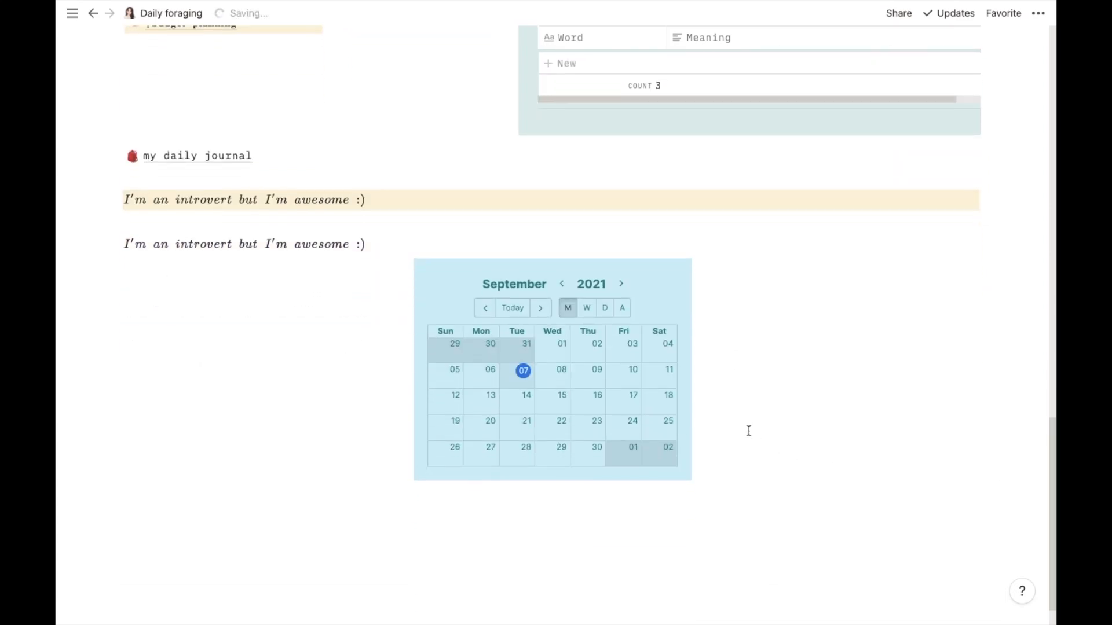
pyautogui.click(458, 531)
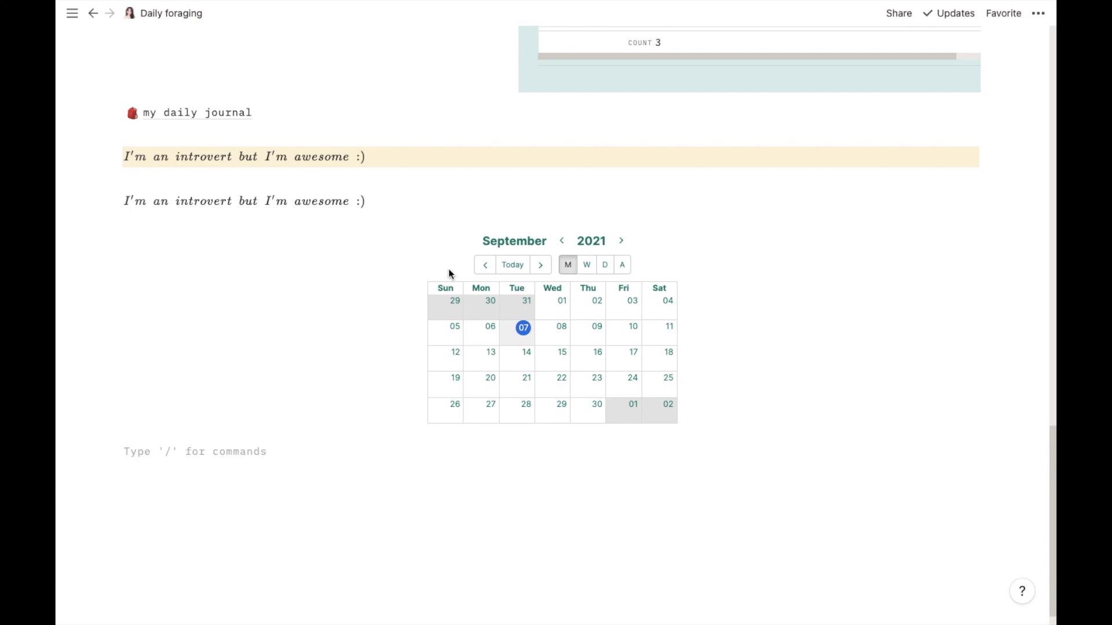
pyautogui.moveTo(112, 452); pyautogui.dragTo(810, 322)
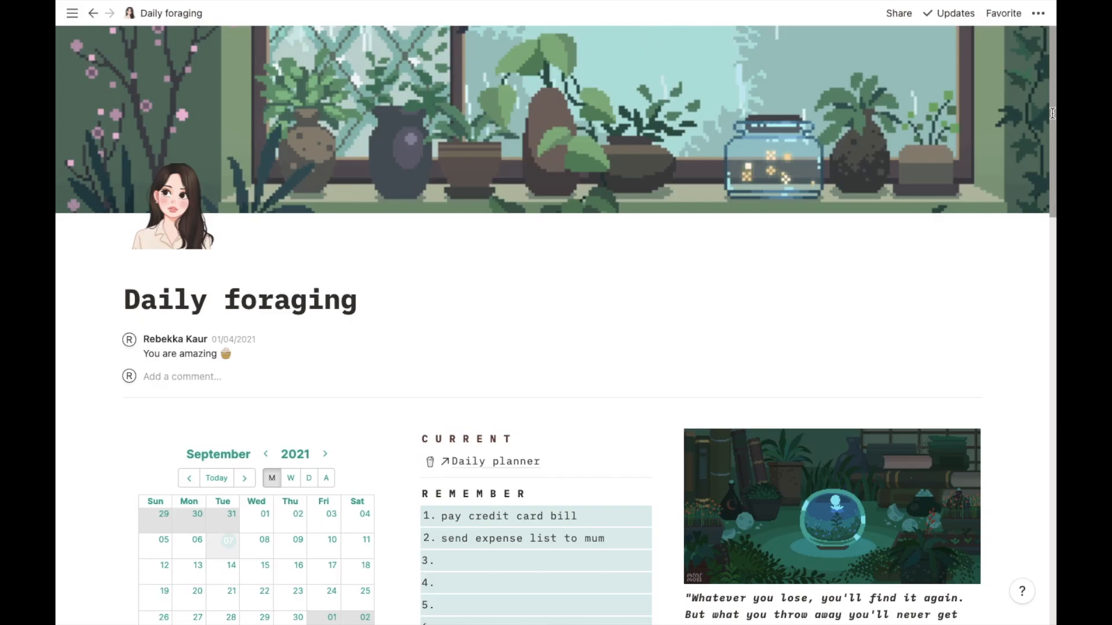
# - Open the LingoJam Aesthetic Fonts Generator in a new Chrome tab
pyautogui.scroll(-5, 1050, 209)
pyautogui.scroll(-1, 1051, 208)
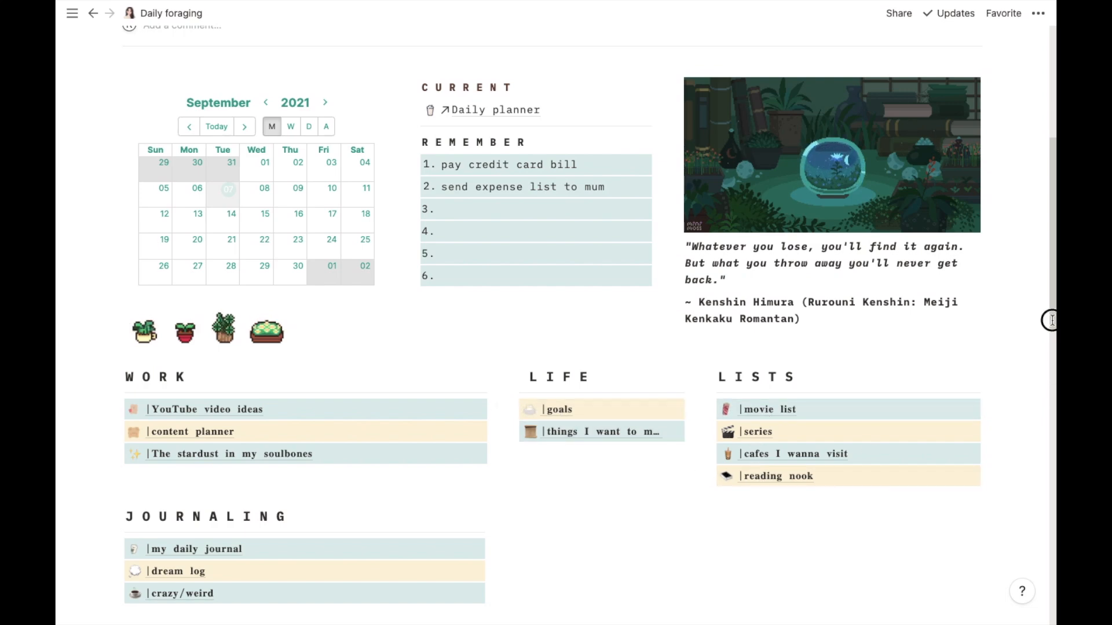
pyautogui.moveTo(1052, 321); pyautogui.dragTo(1053, 421)
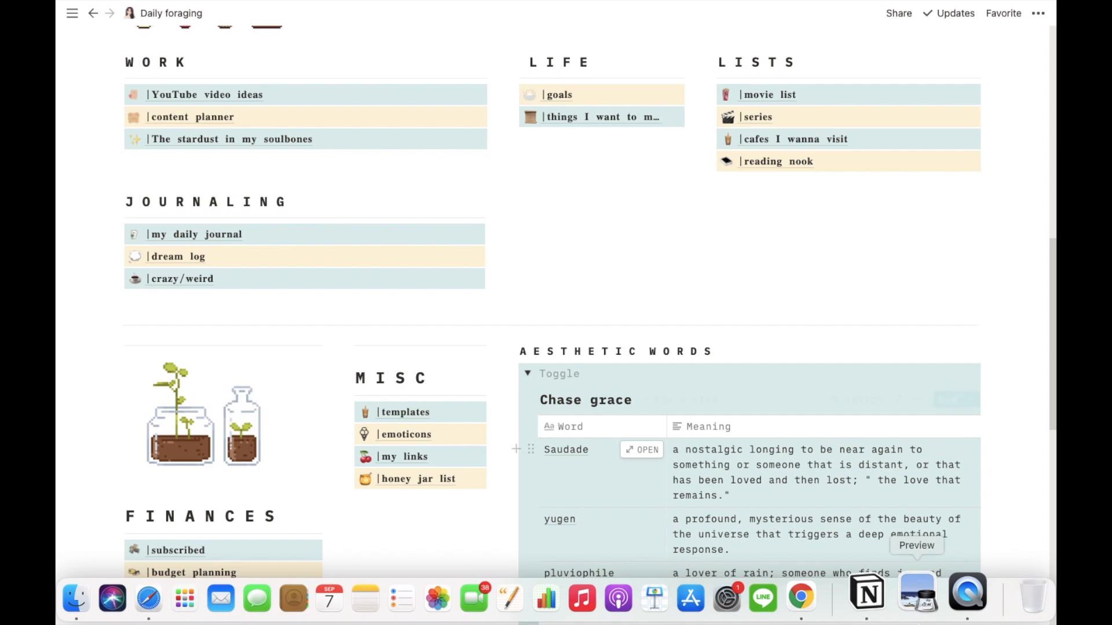
pyautogui.click(840, 601)
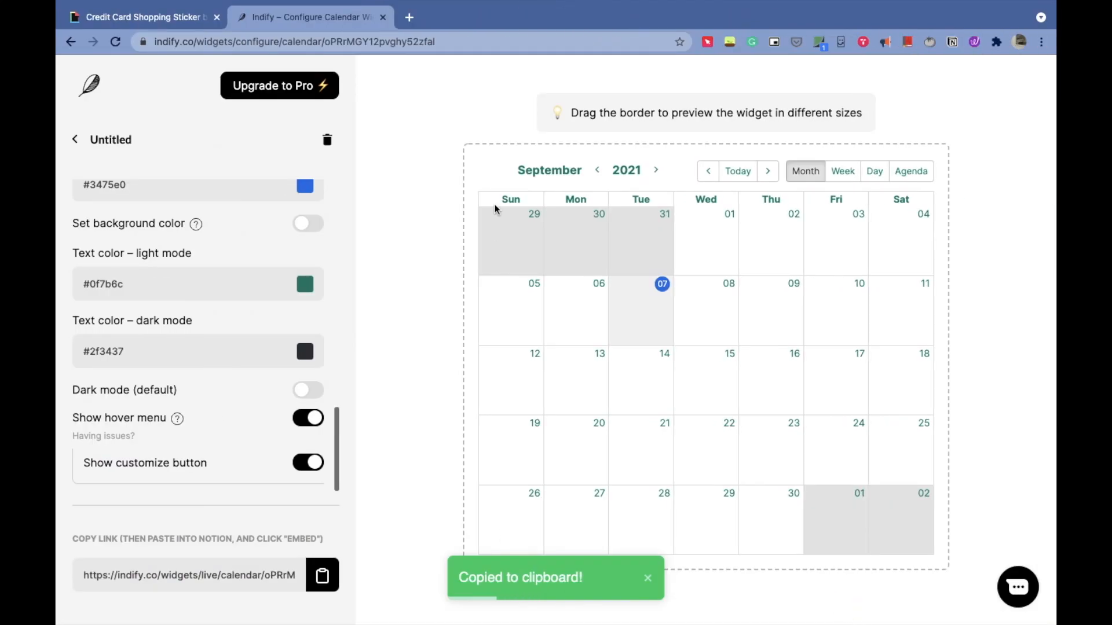
pyautogui.click(409, 17)
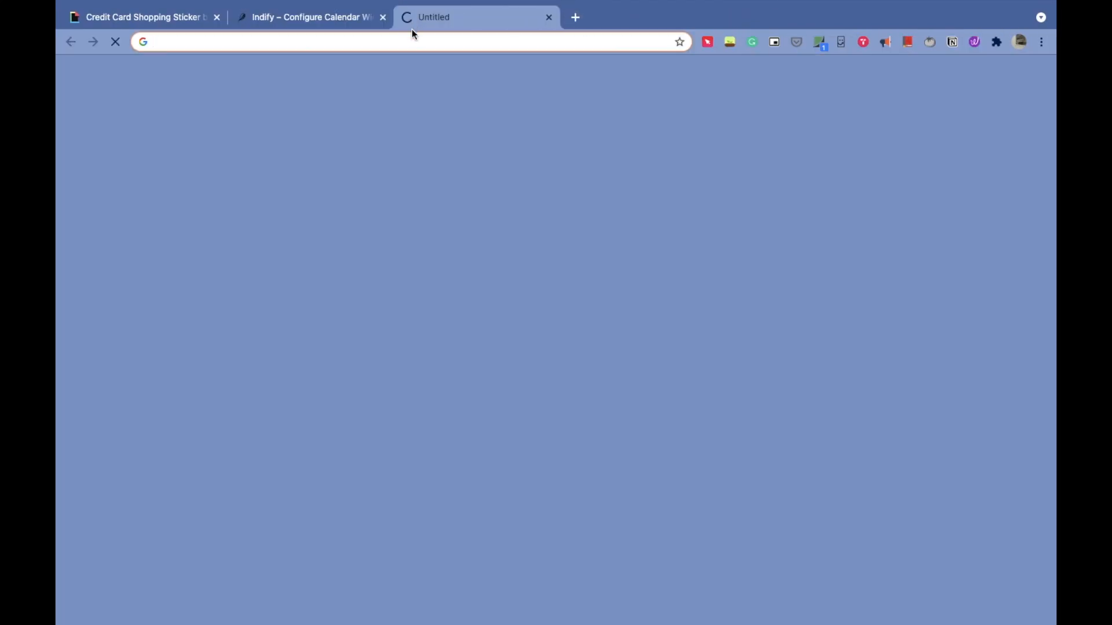
pyautogui.click(410, 43)
pyautogui.write('aes')
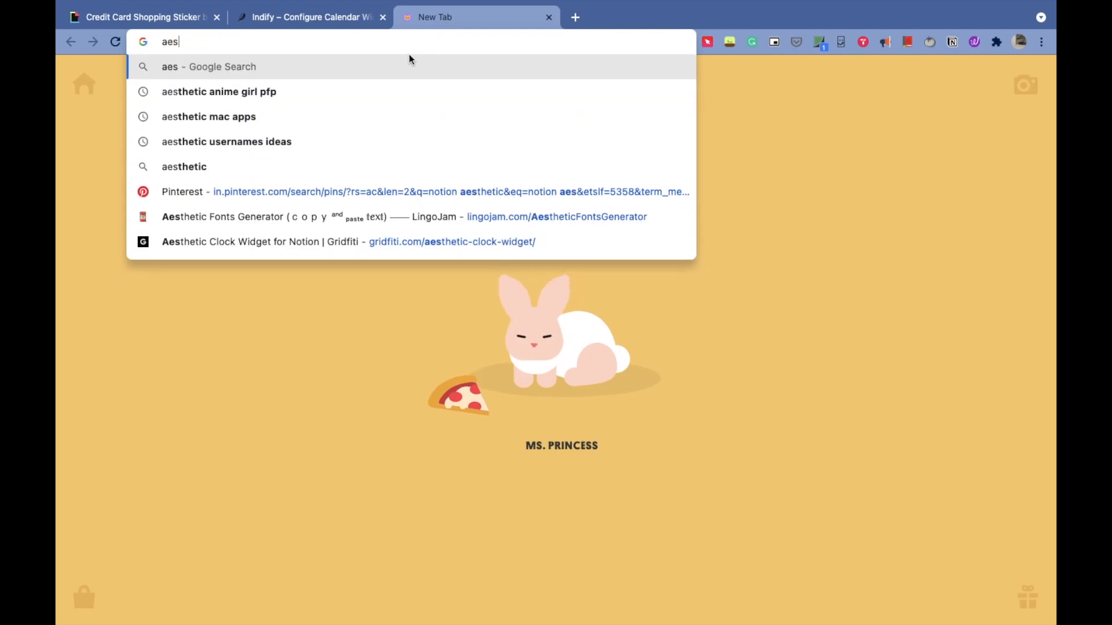
pyautogui.click(382, 218)
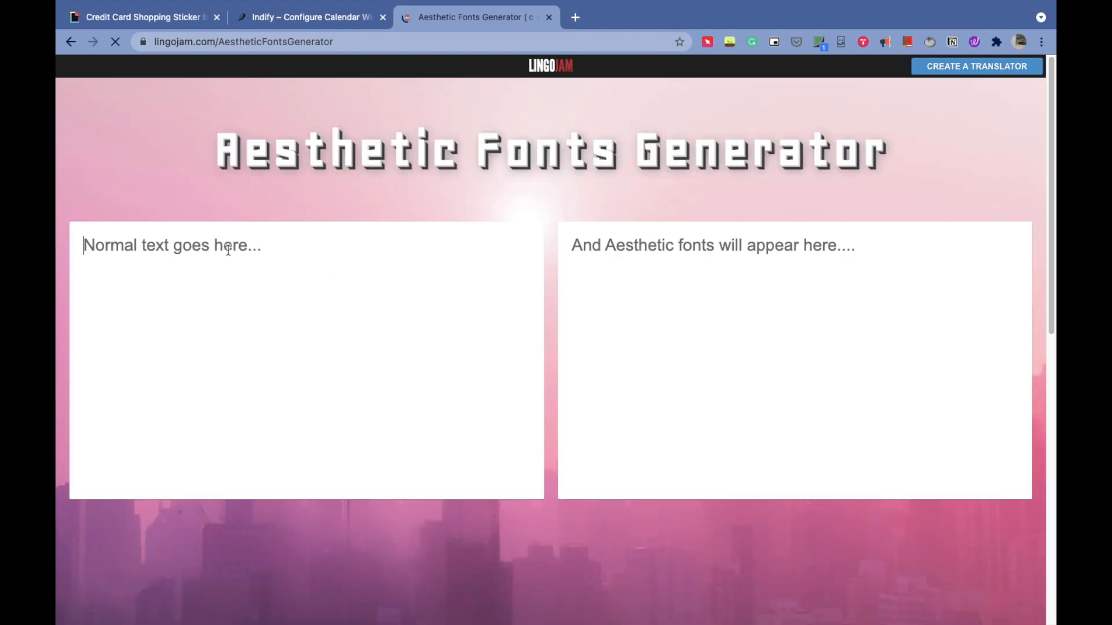
# - Enter "I'm an introvert but I'm cool" into the generator's input box
pyautogui.write("I'm an introvert but I'm")
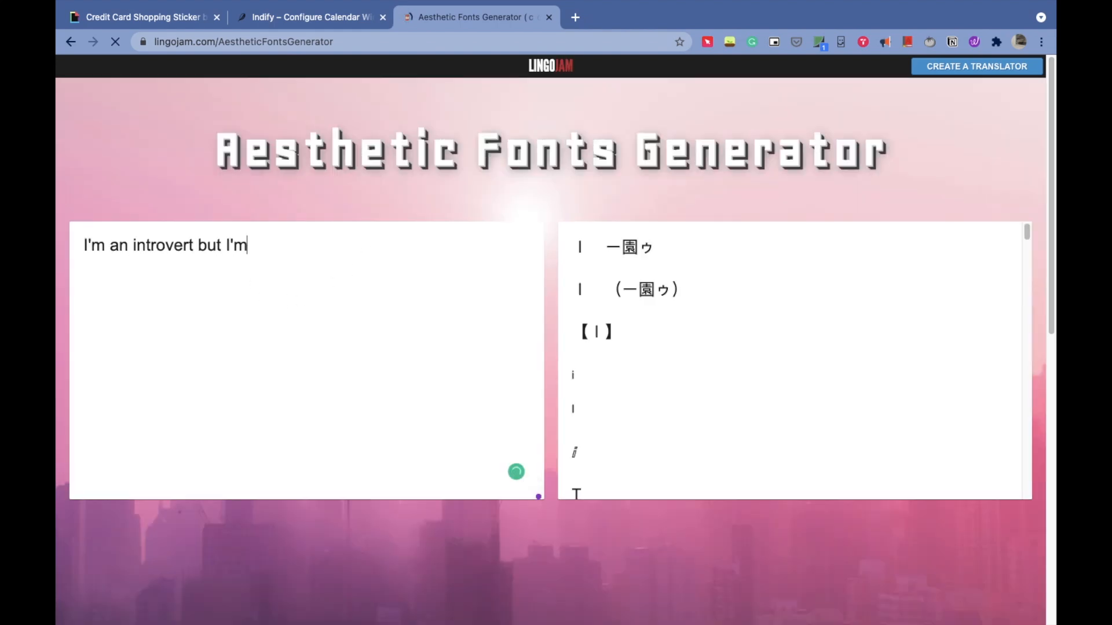
pyautogui.write(' cool')
pyautogui.moveTo(1026, 230); pyautogui.dragTo(1017, 270)
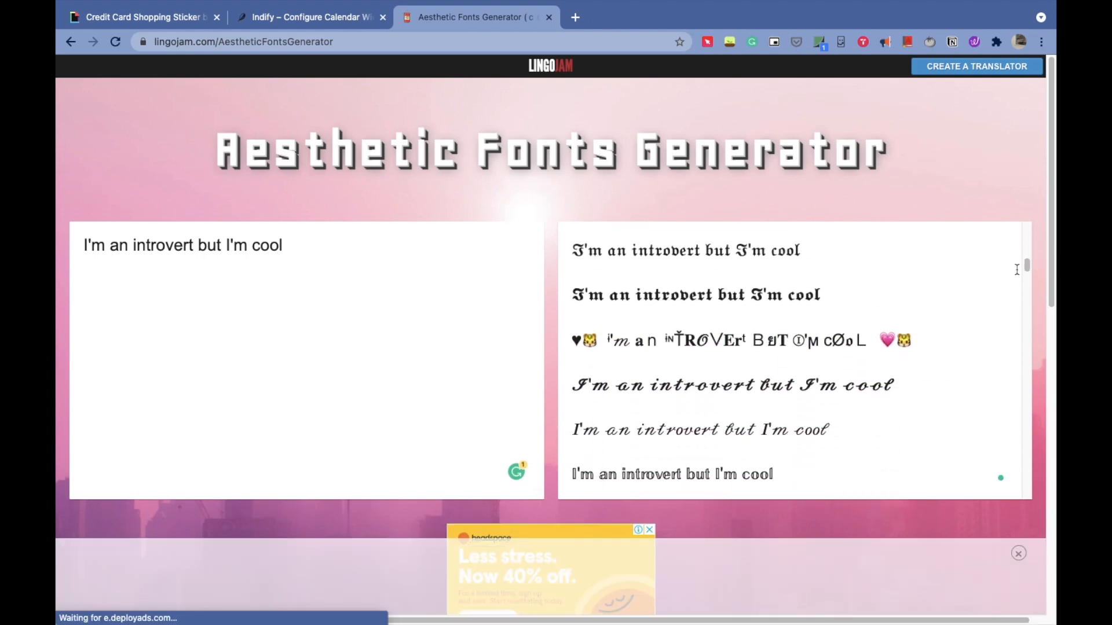
# - Copy the bold blackletter version of the generated text
pyautogui.tripleClick(748, 432)
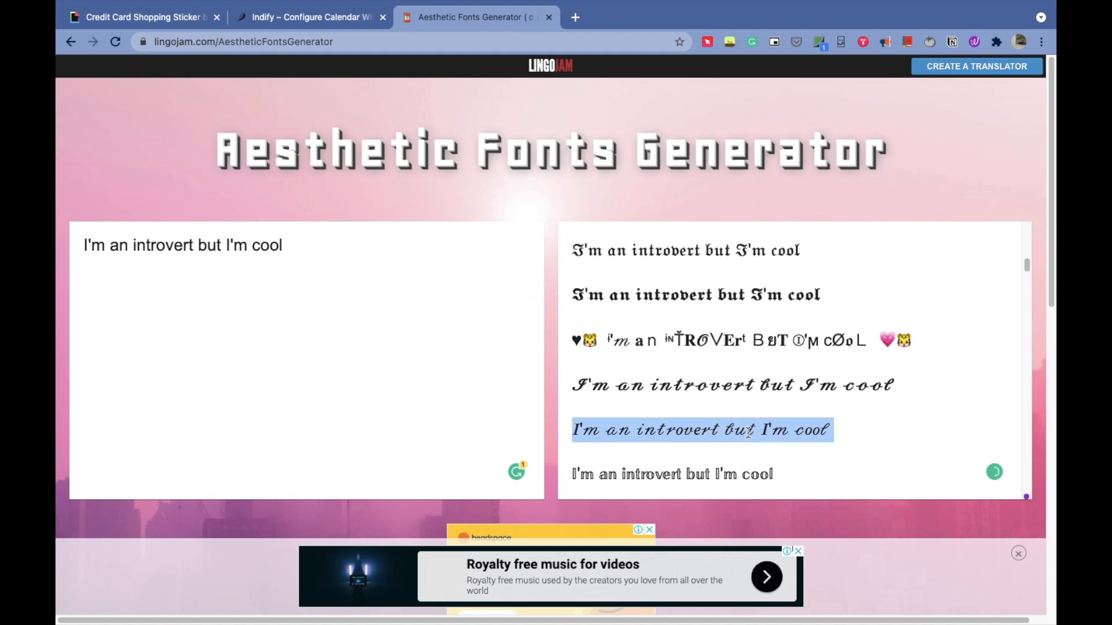
pyautogui.tripleClick(727, 299)
pyautogui.rightClick(726, 299)
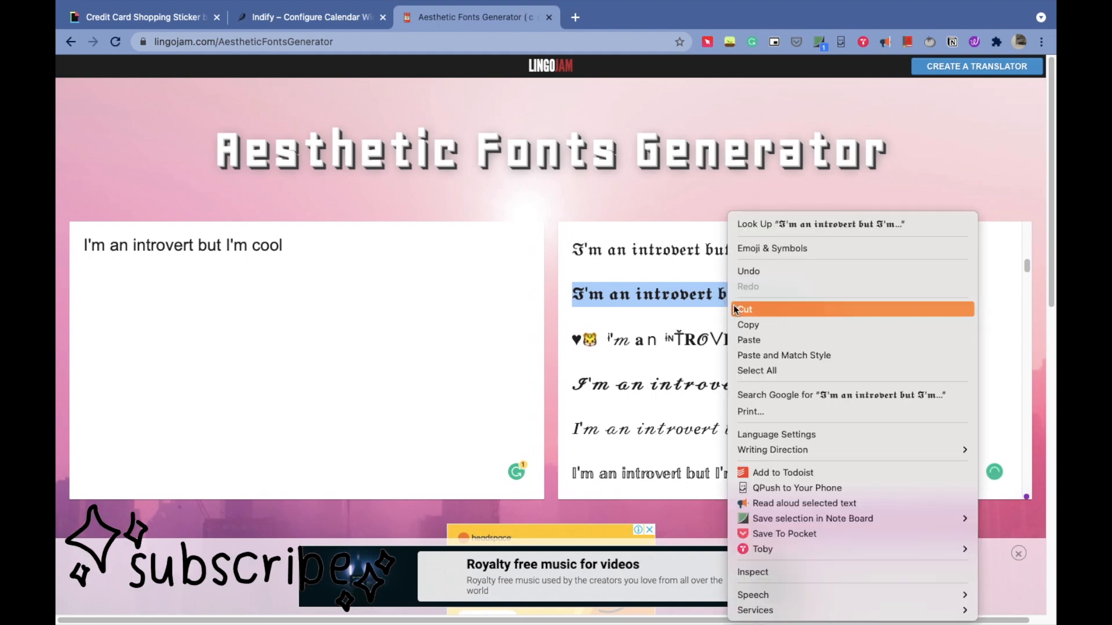
pyautogui.click(747, 324)
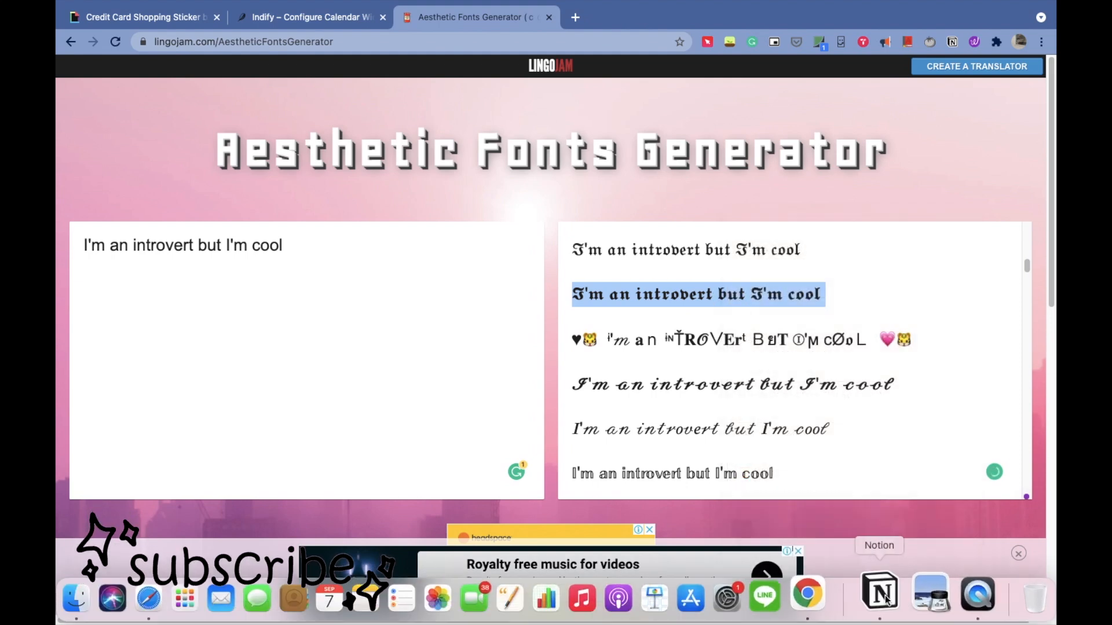
# - Paste the blackletter text into the column beside the calendar, then open the my daily journal page
pyautogui.click(884, 597)
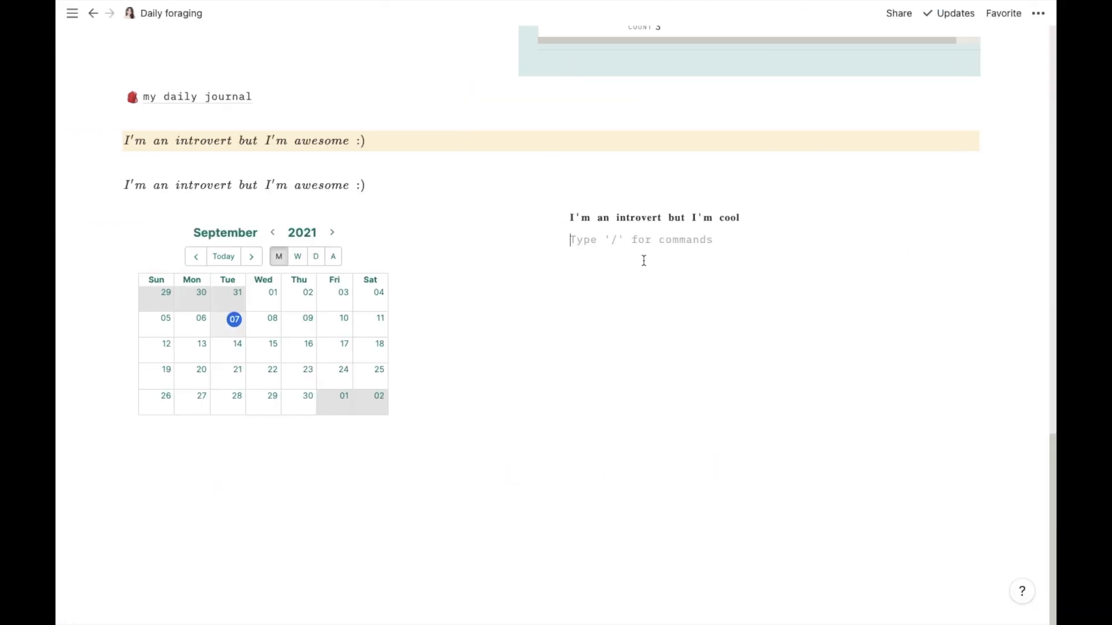
pyautogui.press('super+v')
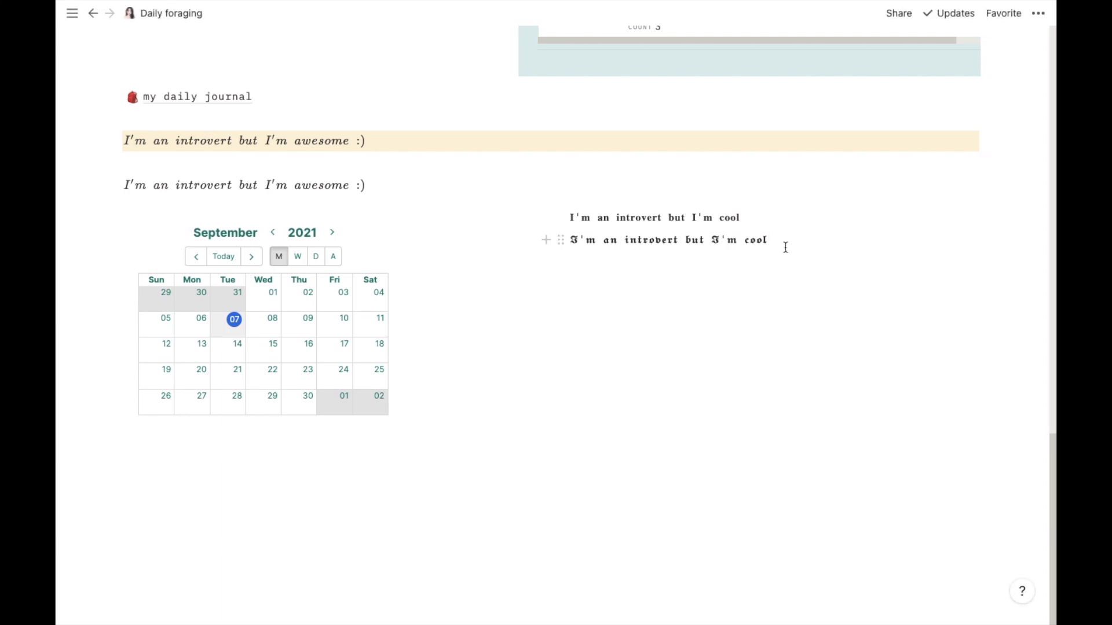
pyautogui.click(218, 99)
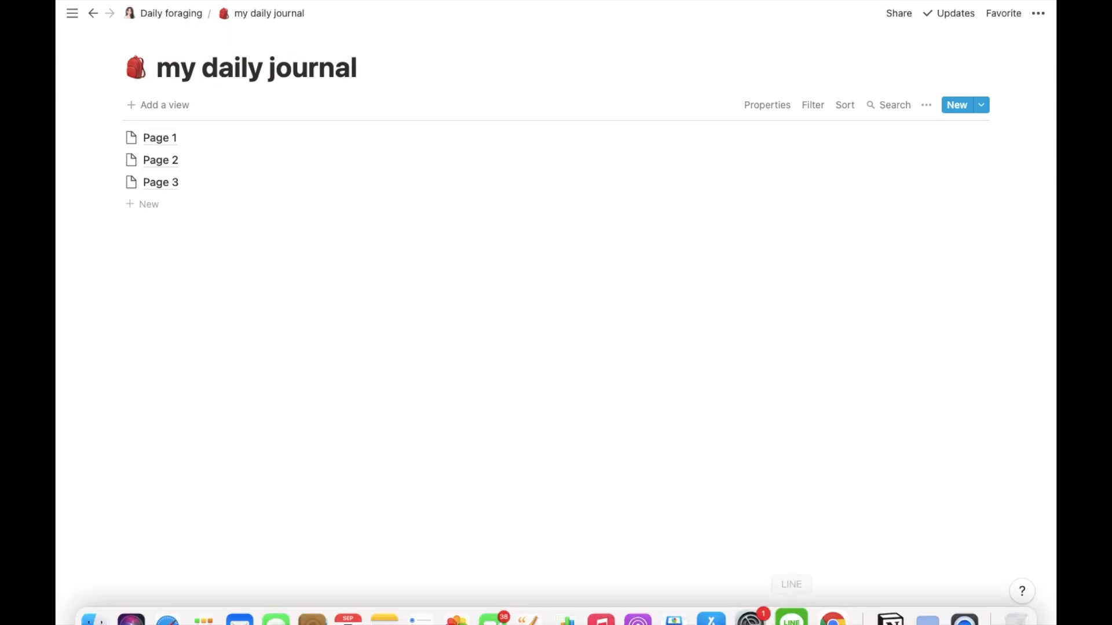
# - Switch to Chrome and clear the generator's input text
pyautogui.click(829, 597)
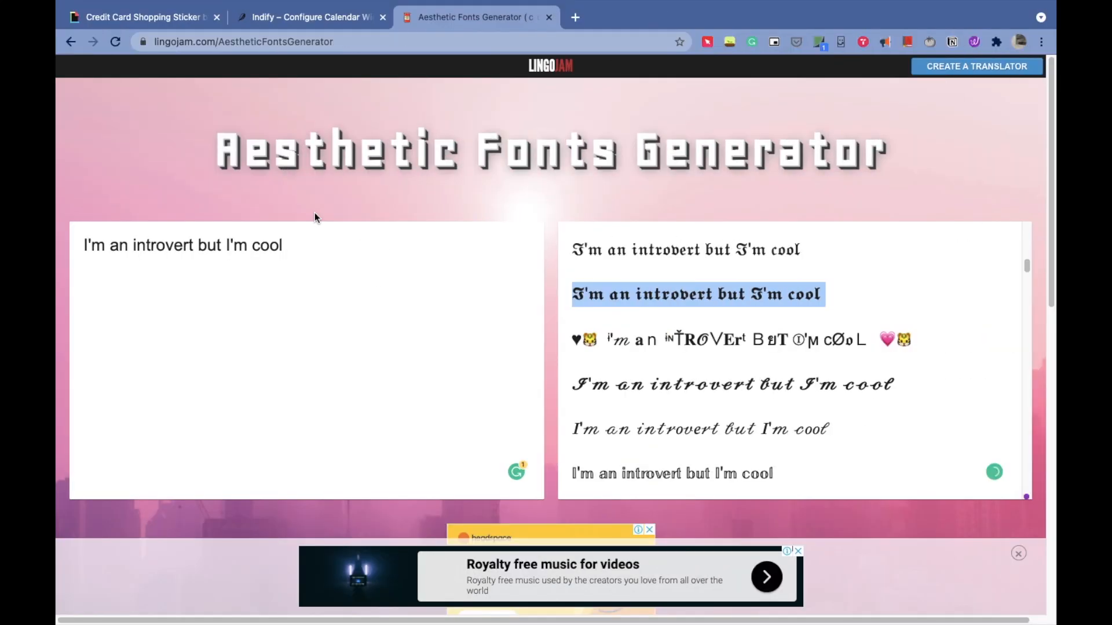
pyautogui.click(222, 246)
pyautogui.press('super+a')
pyautogui.press('BackSpace')
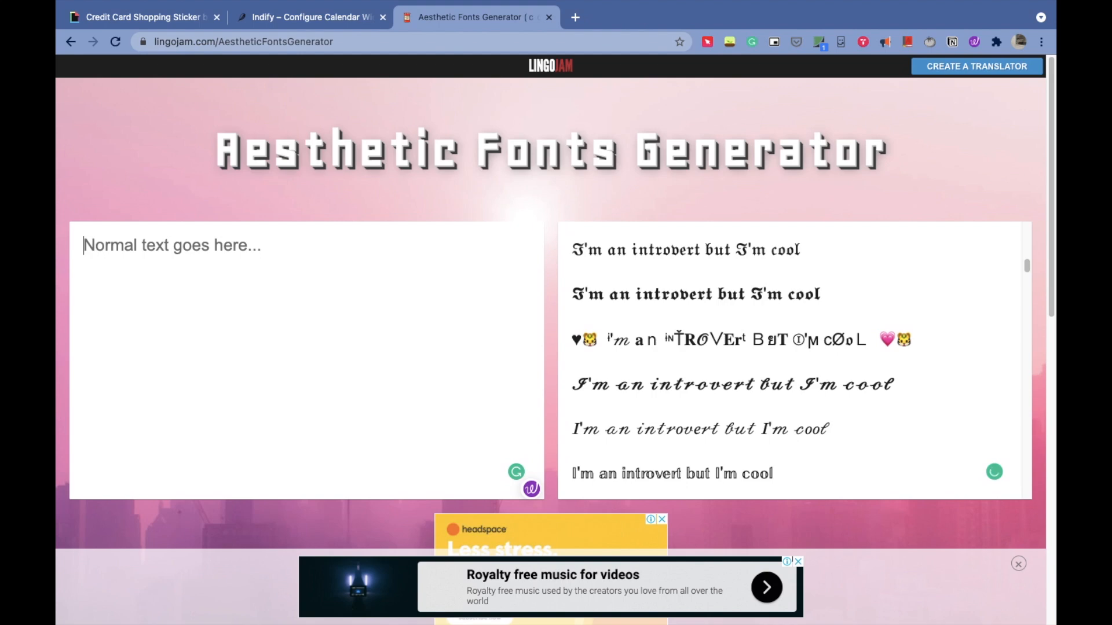
# - Enter "my daily journal" into the aesthetic fonts generator's input box
pyautogui.write('my daily ')
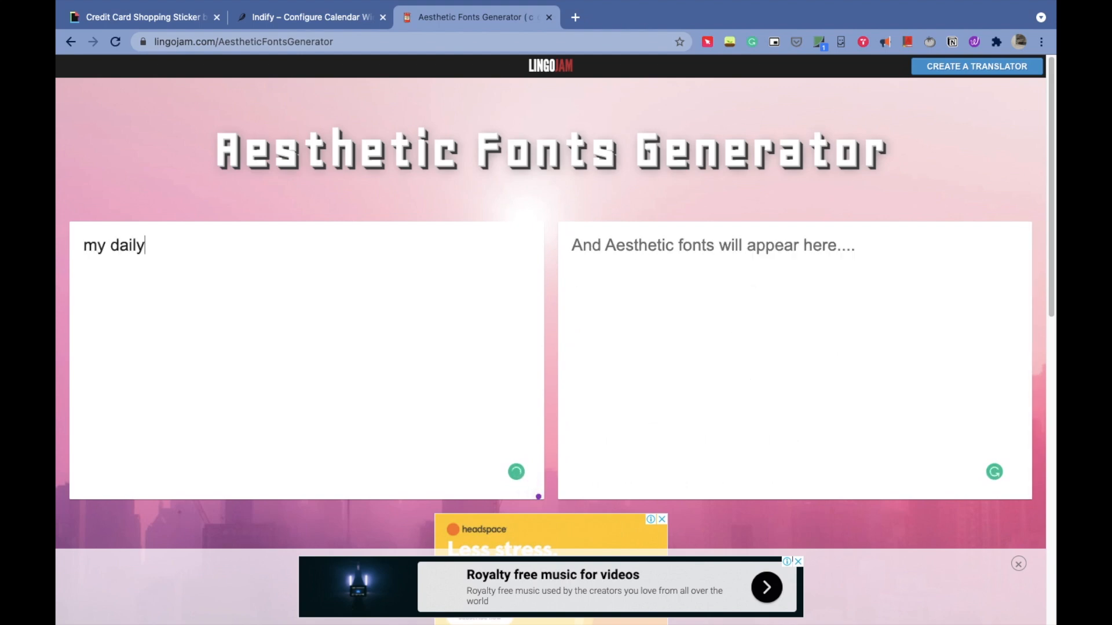
pyautogui.write('journal')
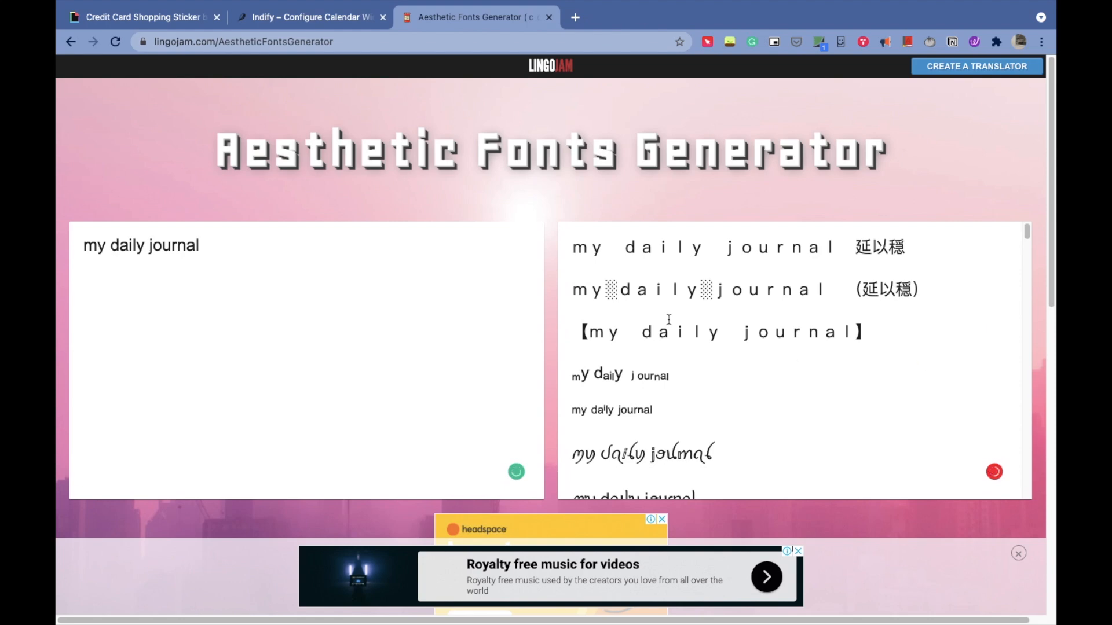
# - Copy the bold serif version of "my daily journal" from the generated results
pyautogui.moveTo(1027, 231); pyautogui.dragTo(1047, 334)
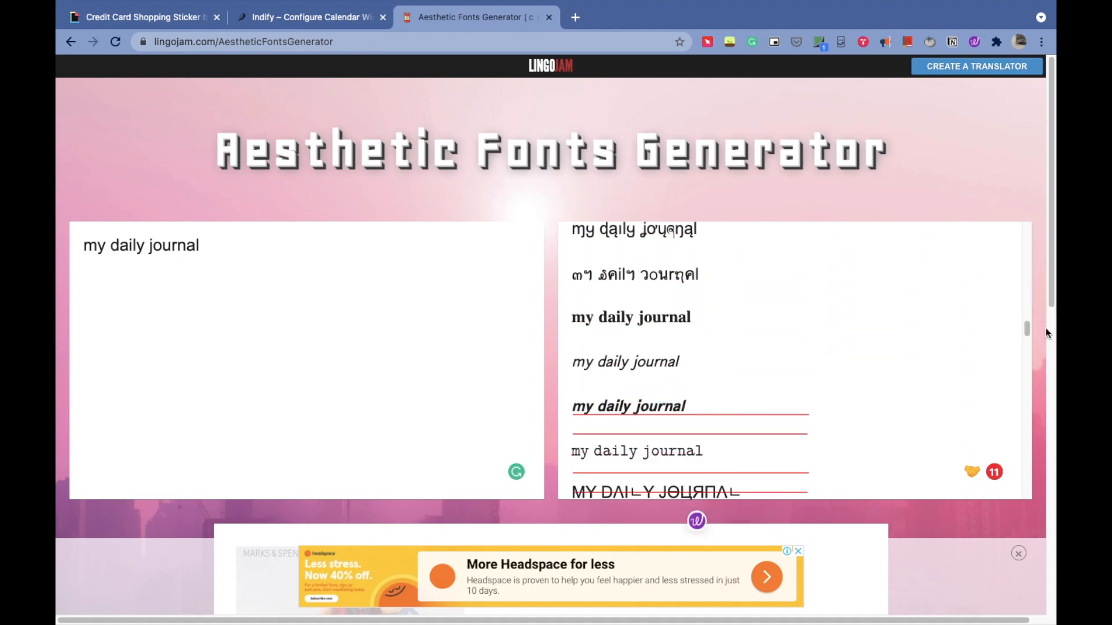
pyautogui.tripleClick(633, 322)
pyautogui.rightClick(632, 325)
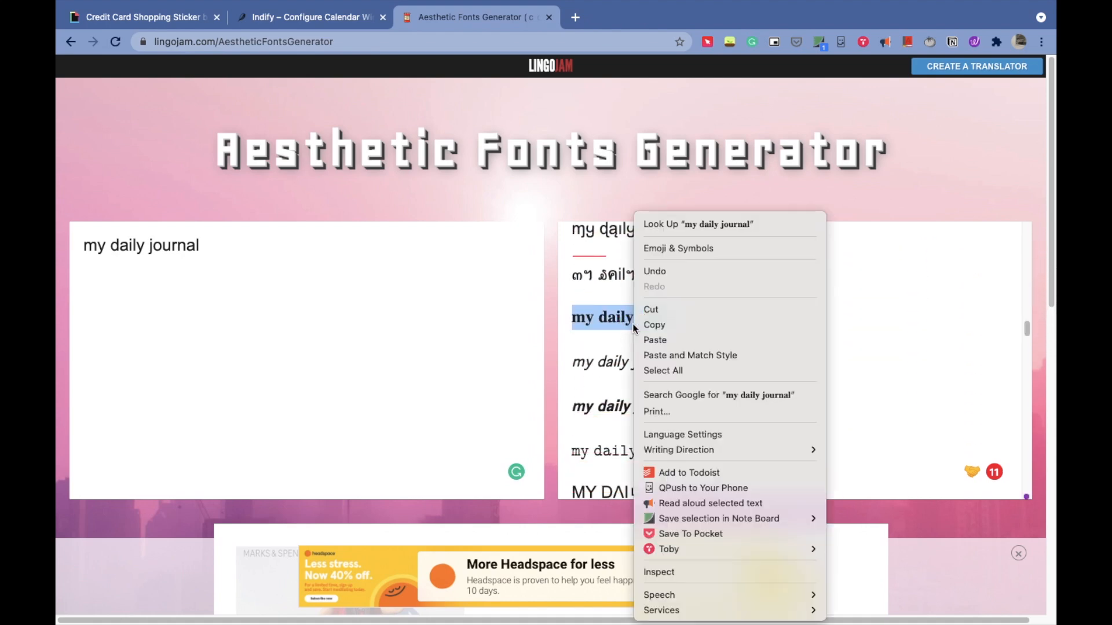
pyautogui.click(649, 325)
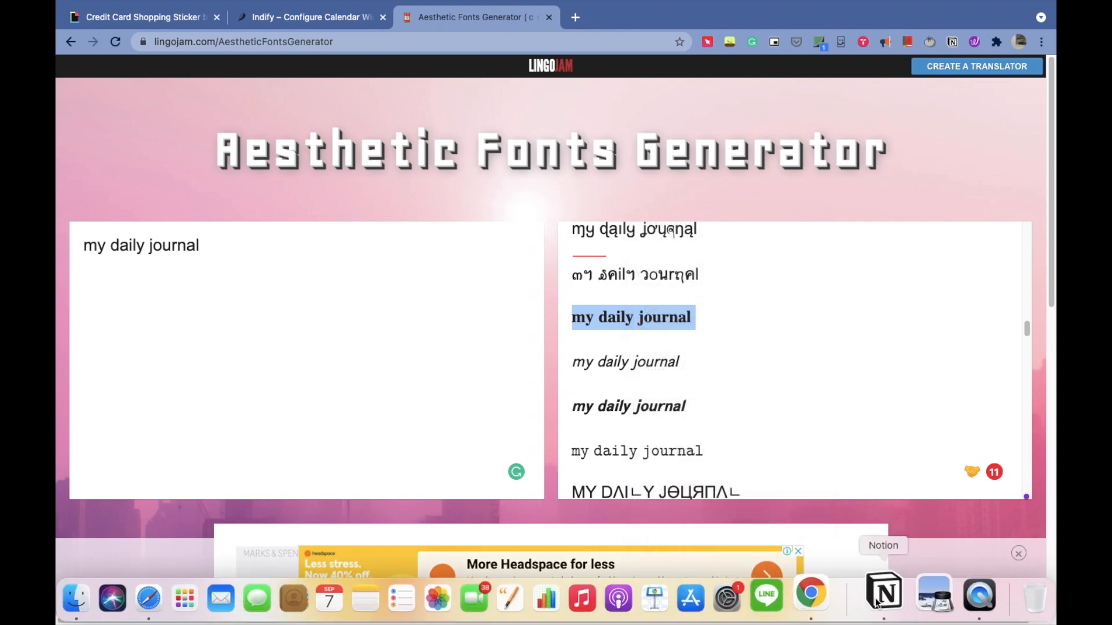
# - Switch to Notion and replace the my daily journal page's title with the copied bold serif text
pyautogui.click(874, 597)
pyautogui.tripleClick(234, 60)
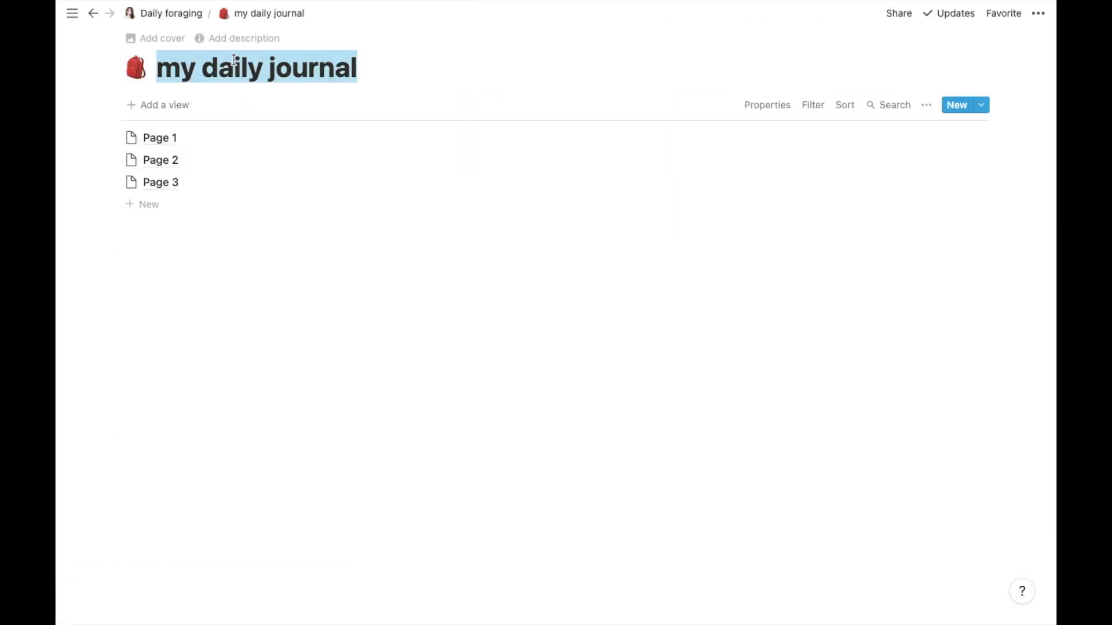
pyautogui.press('BackSpace')
pyautogui.press('super+v')
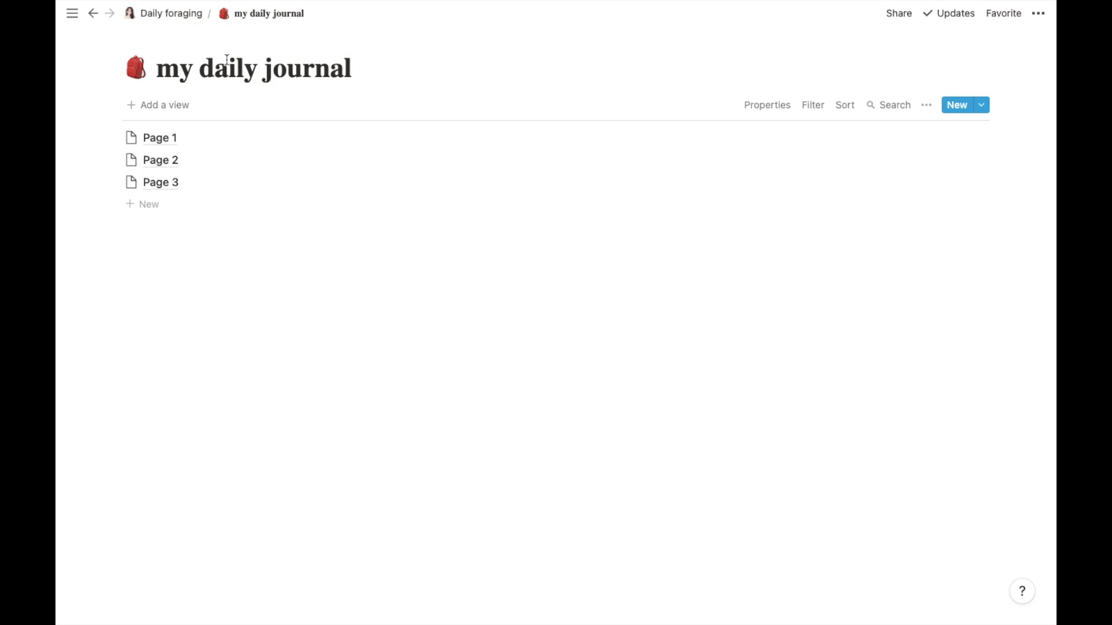
# - Return to the Daily foraging page and insert an inline gallery database below the calendar widget
pyautogui.click(156, 17)
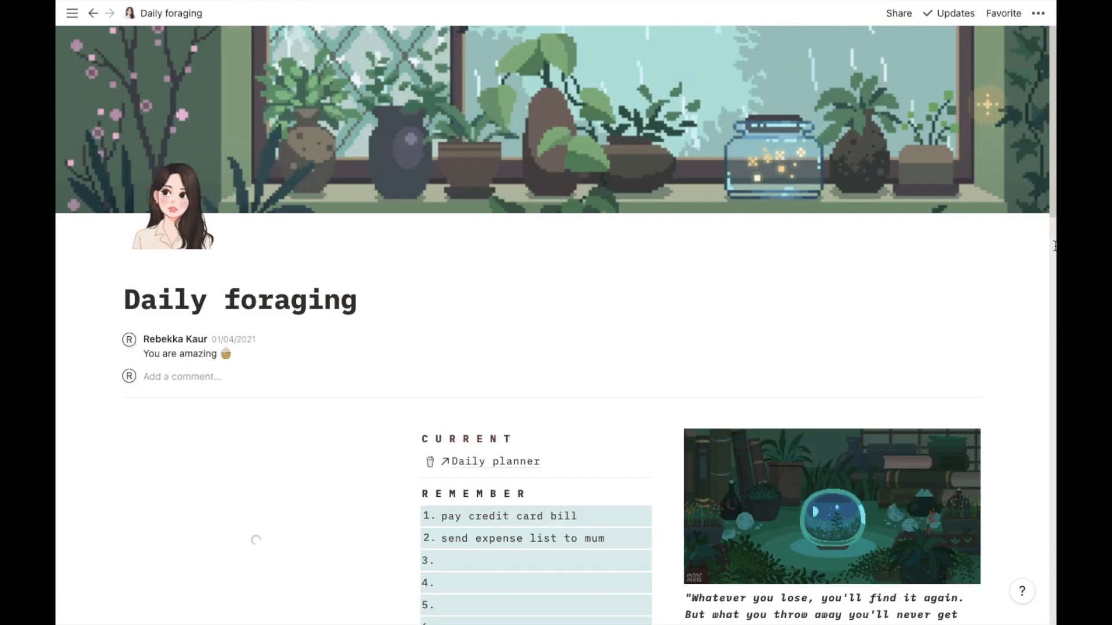
pyautogui.moveTo(1051, 200); pyautogui.dragTo(1053, 610)
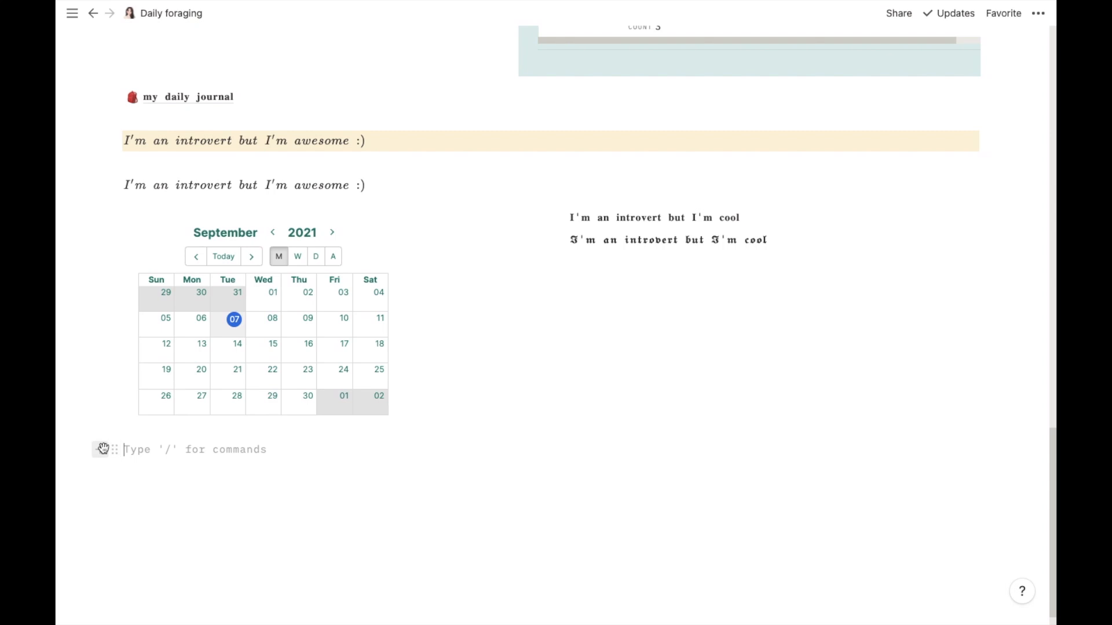
pyautogui.click(102, 448)
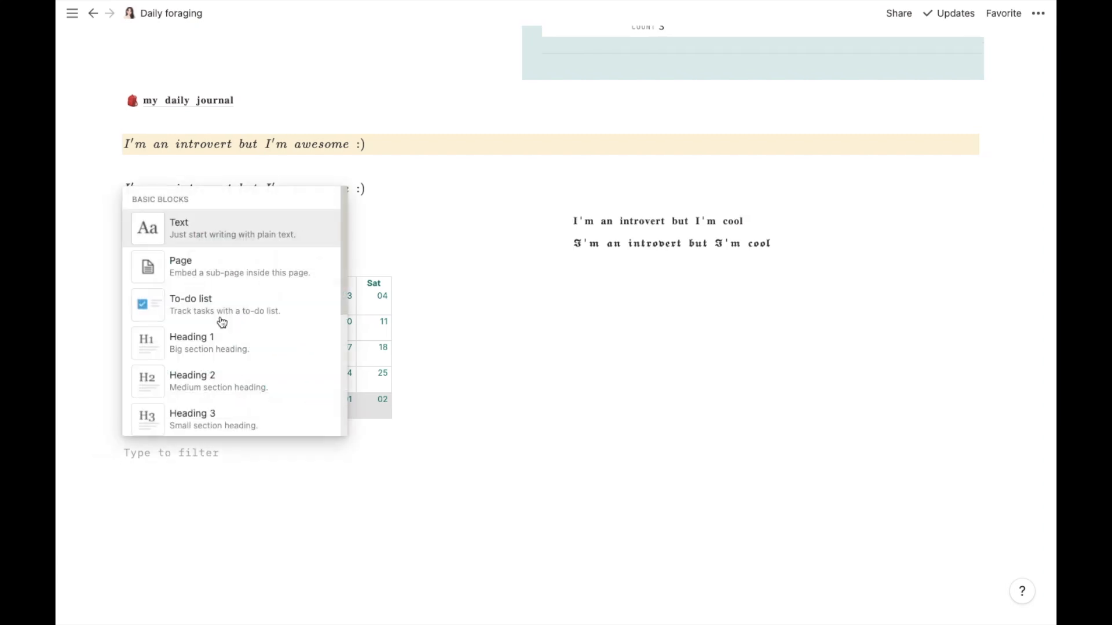
pyautogui.moveTo(343, 206); pyautogui.dragTo(342, 397)
pyautogui.scroll(-4, 341, 397)
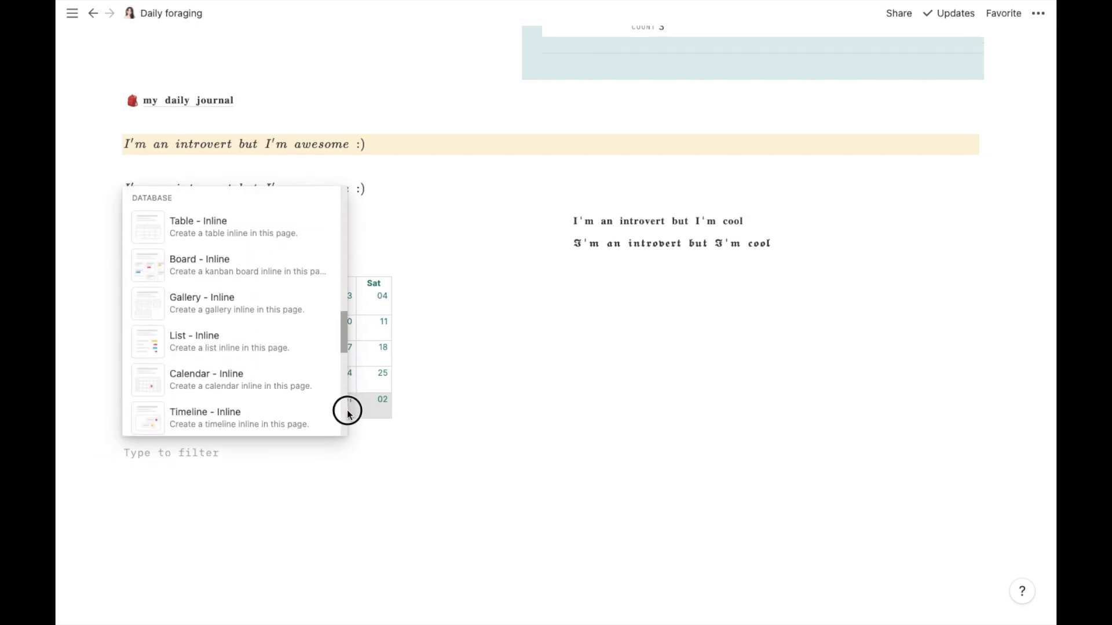
pyautogui.click(280, 315)
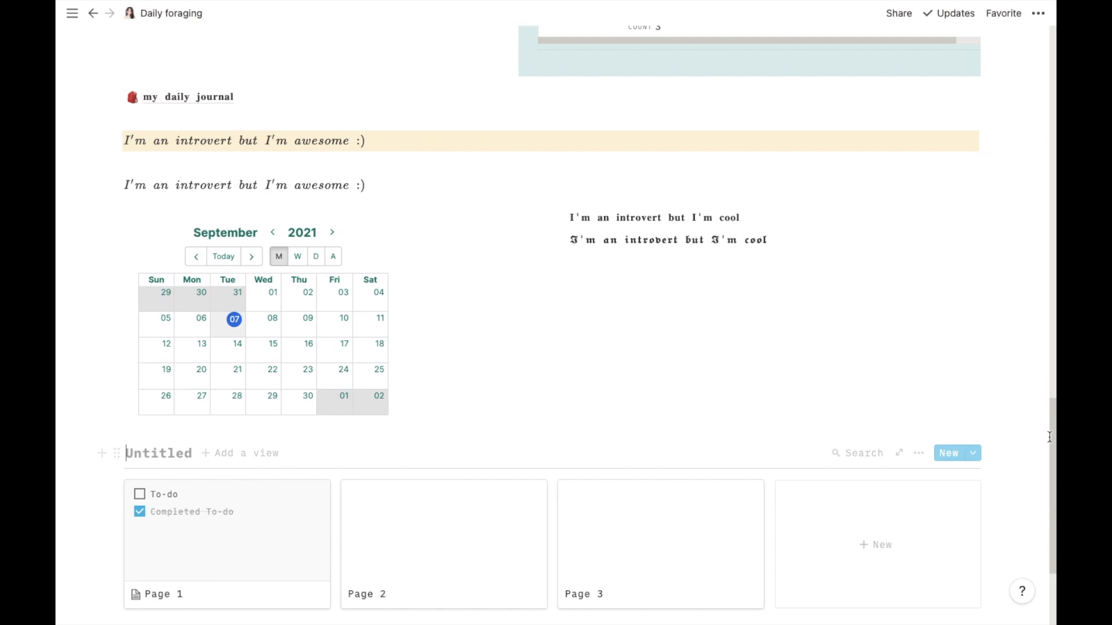
# - Give the gallery's Page 1 a cover uploaded from kiki's delivery service 2.jpeg on the Desktop and reposition it
pyautogui.moveTo(1052, 433); pyautogui.dragTo(1052, 477)
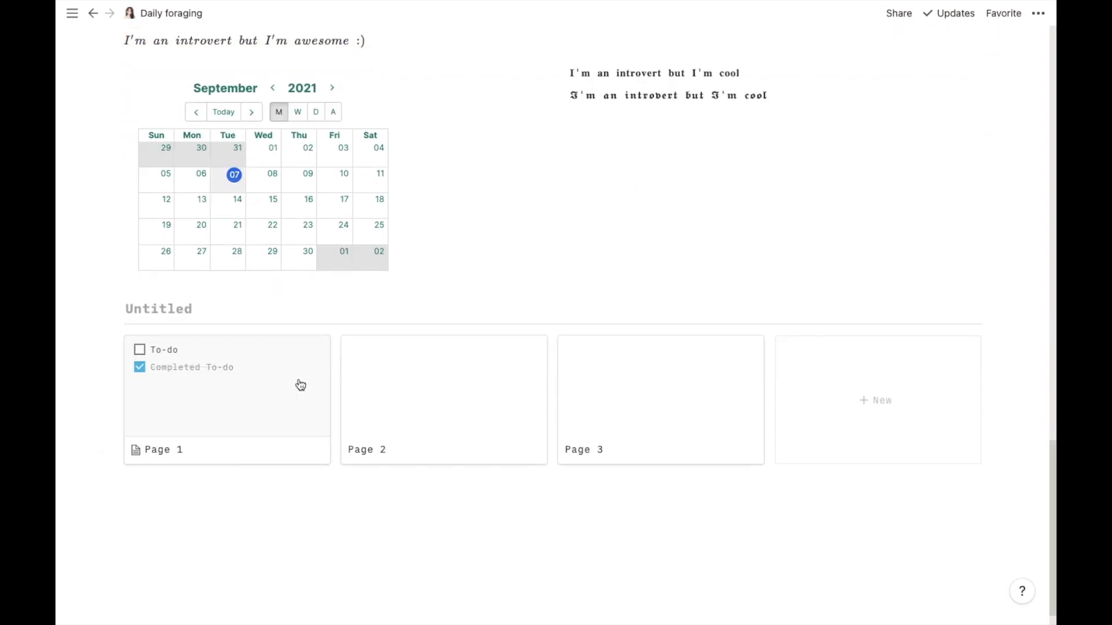
pyautogui.click(249, 400)
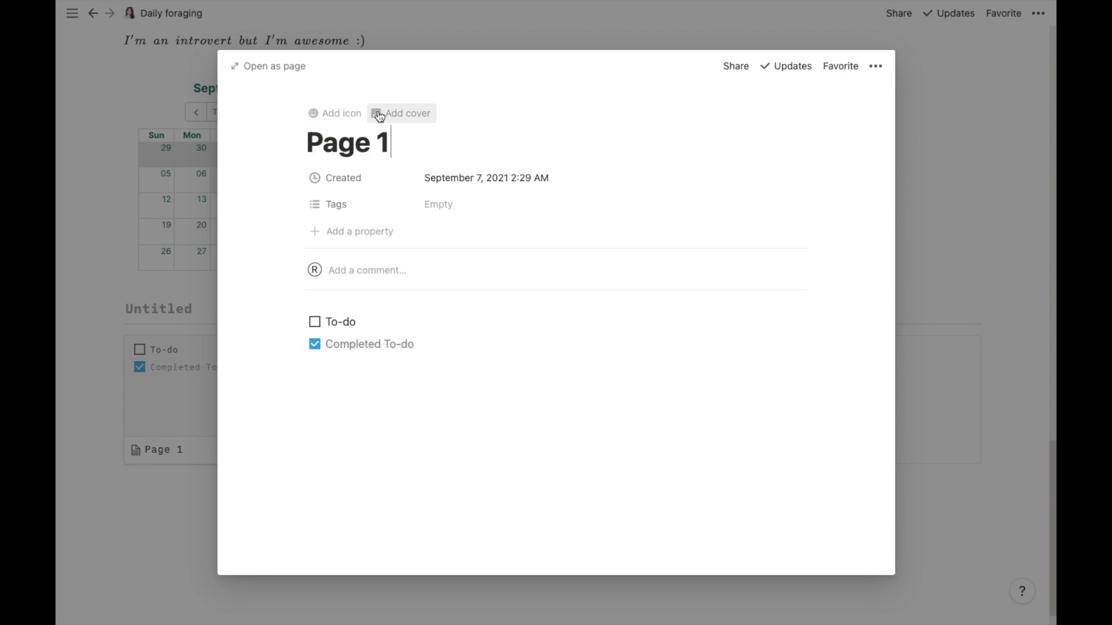
pyautogui.click(379, 115)
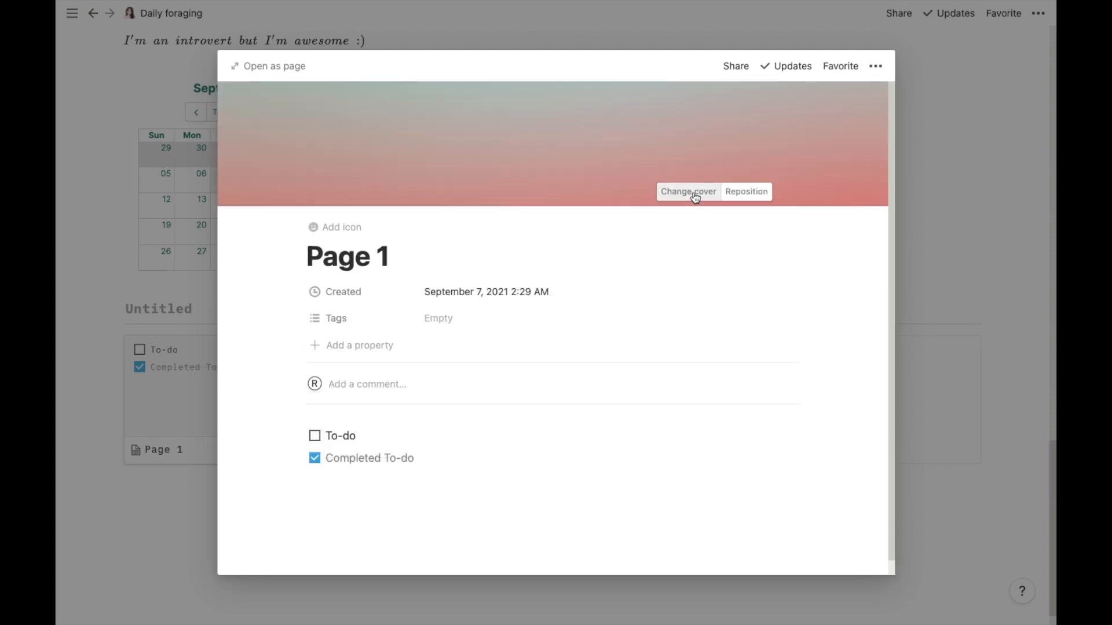
pyautogui.click(288, 65)
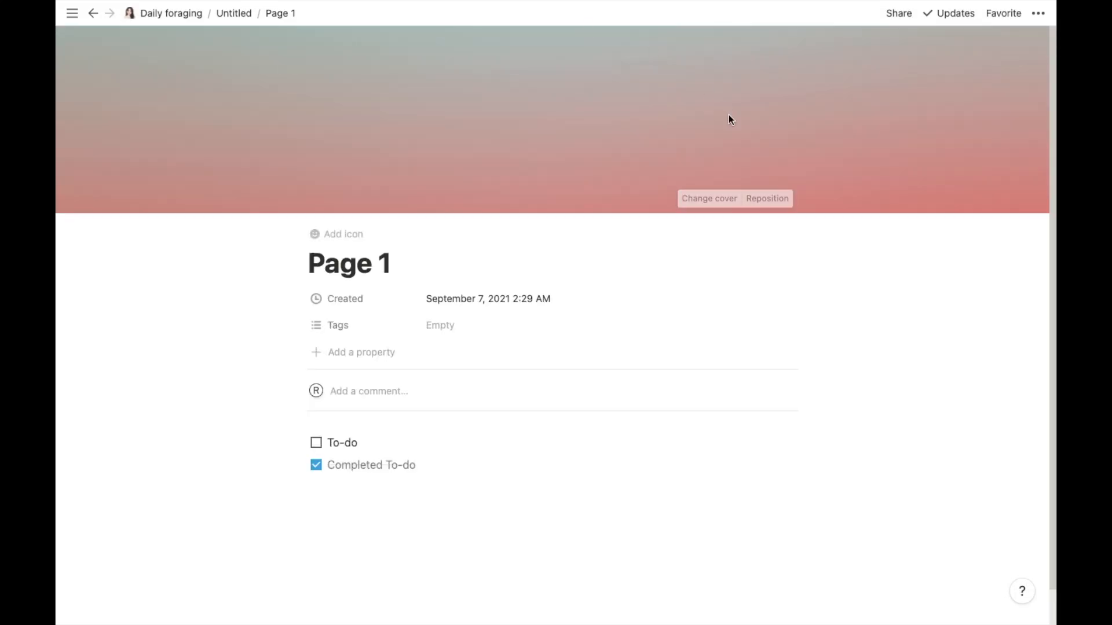
pyautogui.click(712, 200)
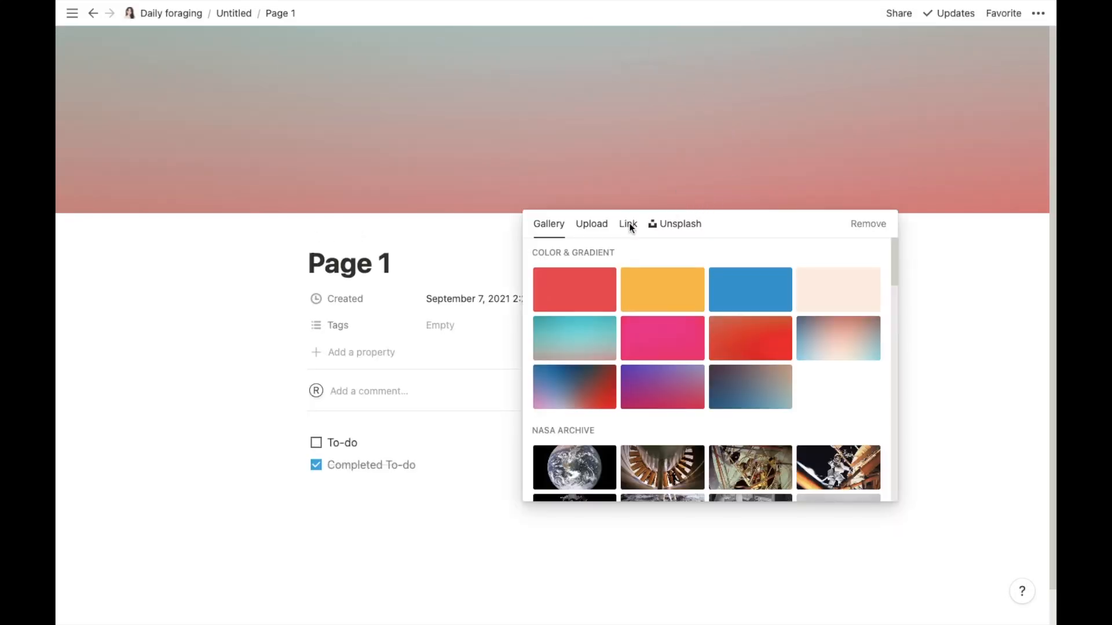
pyautogui.click(592, 226)
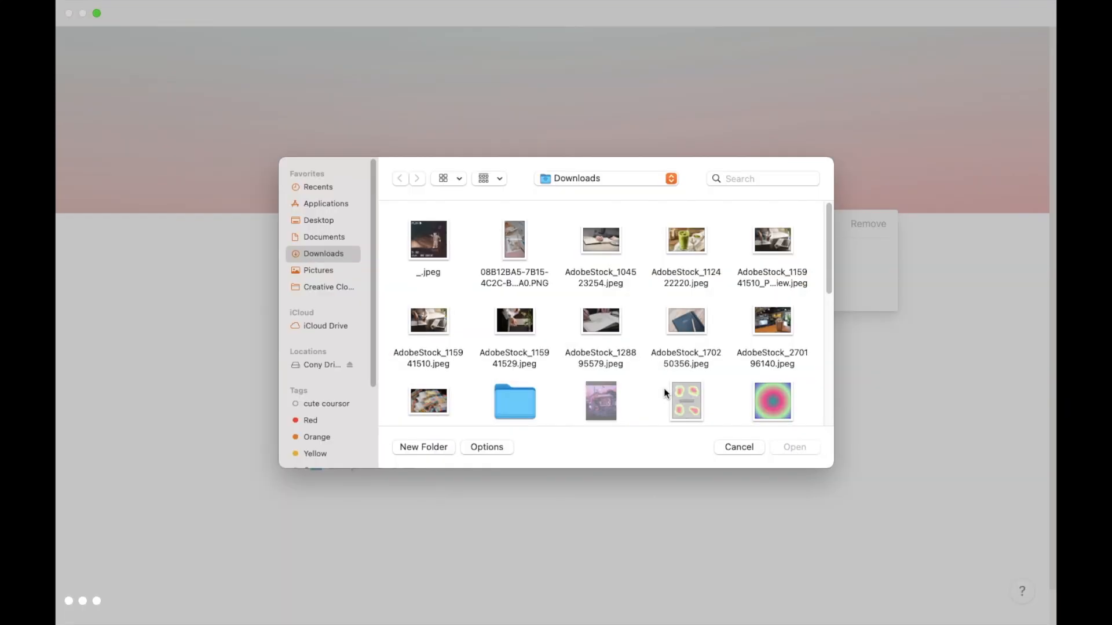
pyautogui.click(331, 223)
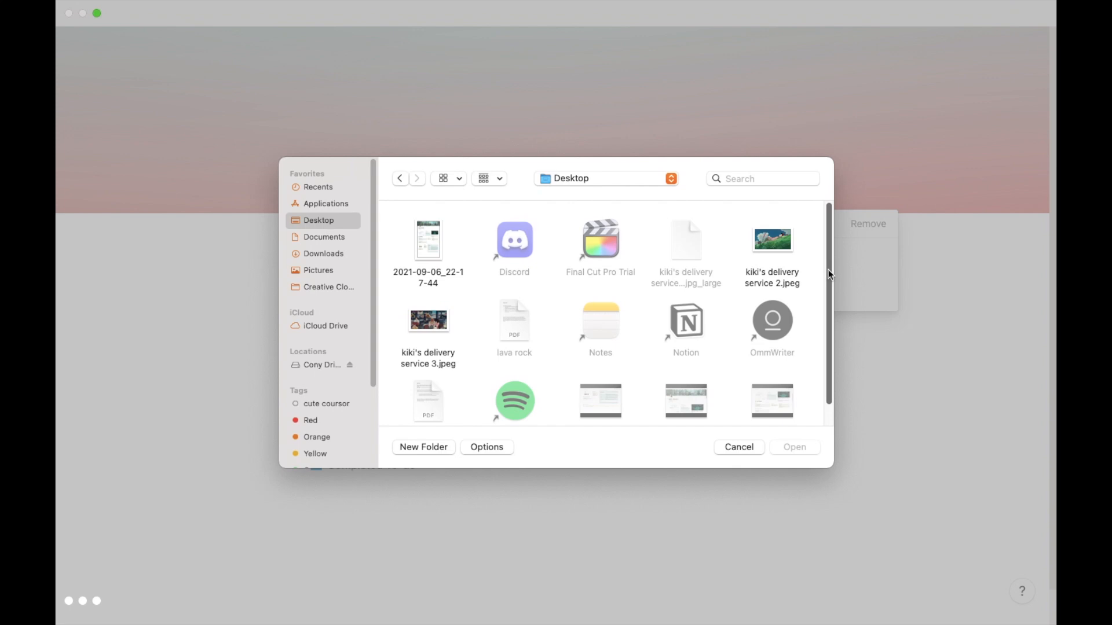
pyautogui.moveTo(828, 270); pyautogui.dragTo(831, 350)
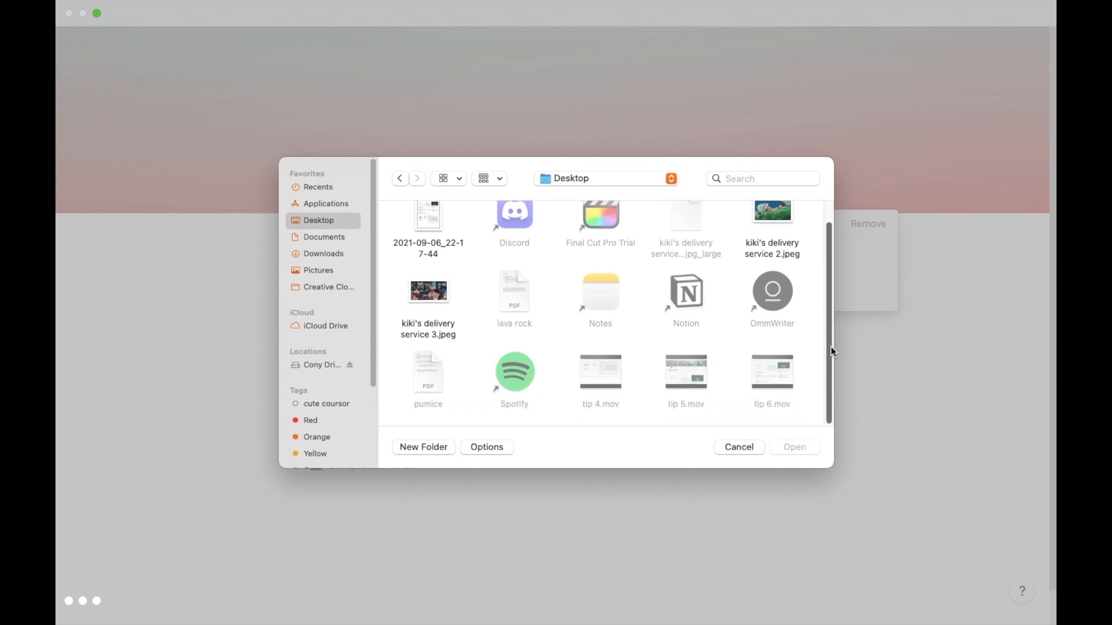
pyautogui.click(780, 252)
pyautogui.click(794, 448)
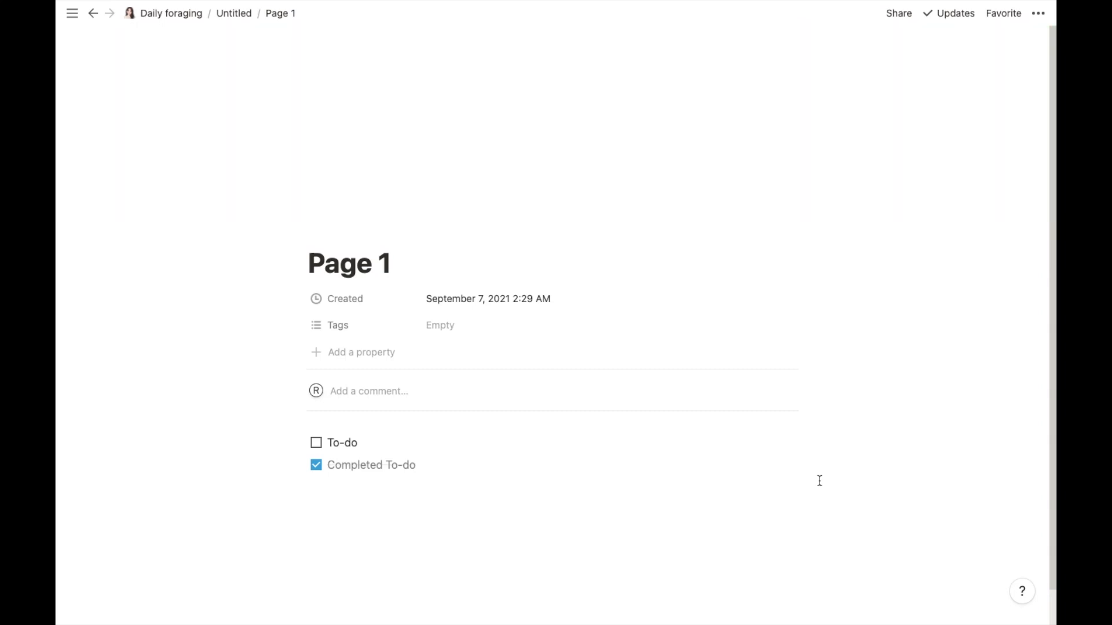
pyautogui.moveTo(696, 120); pyautogui.dragTo(720, 255)
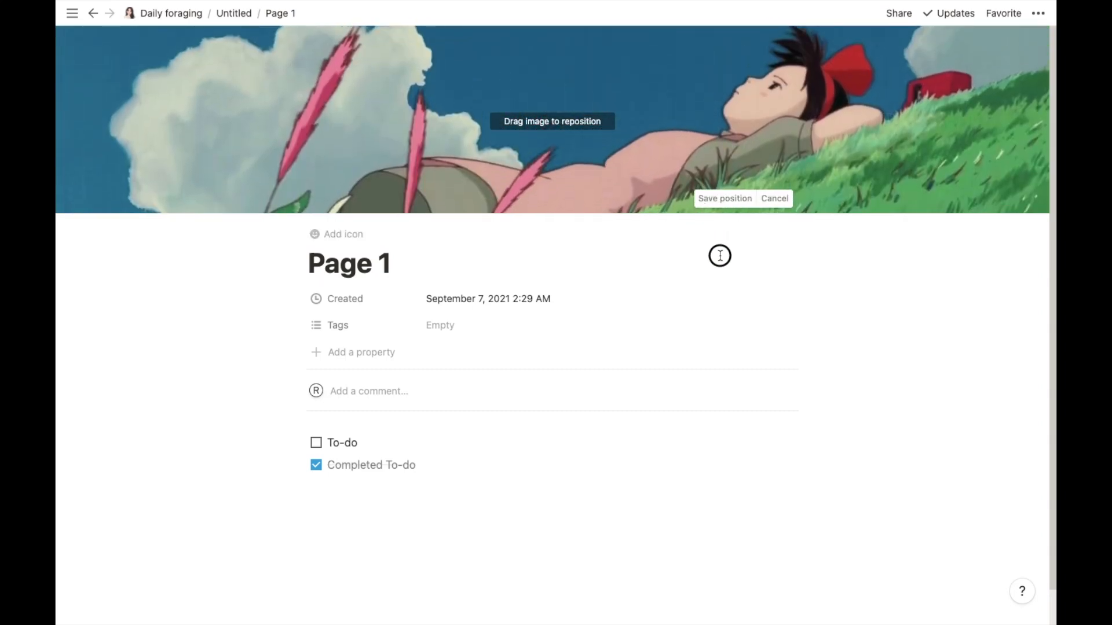
pyautogui.click(723, 199)
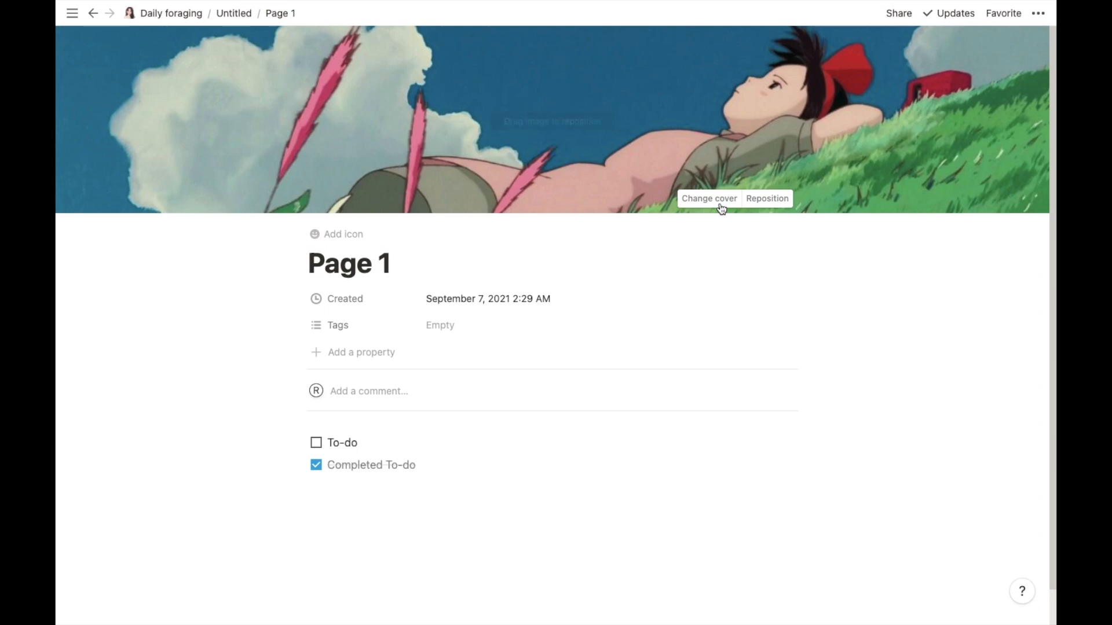
# - Back on the dashboard, upload kiki's delivery service 3.jpeg from the Desktop as Page 2's cover
pyautogui.click(166, 16)
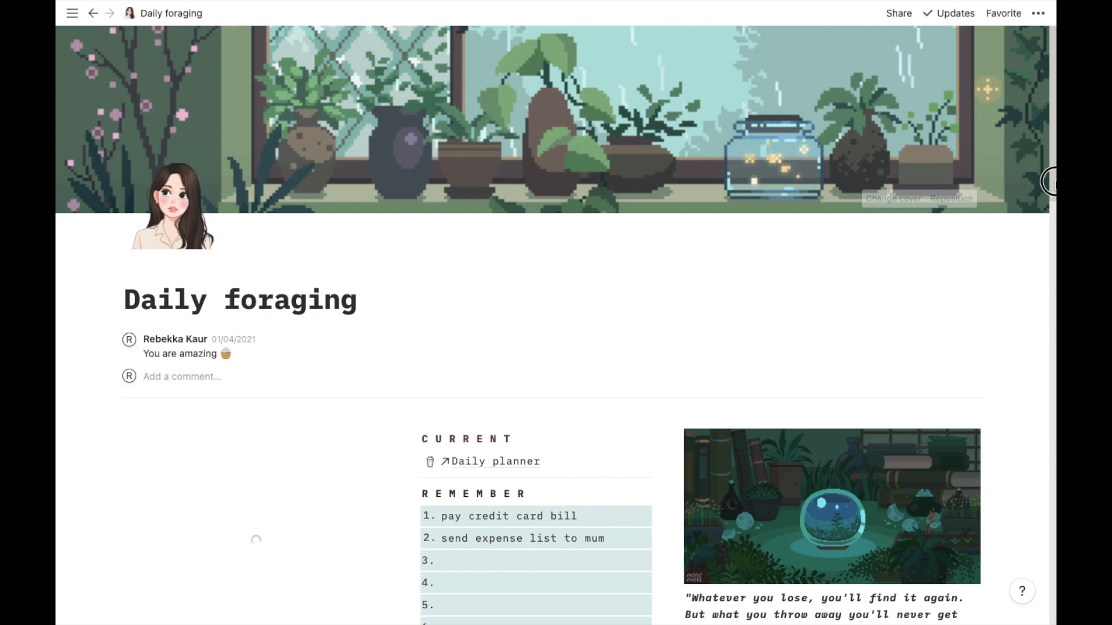
pyautogui.moveTo(1053, 202); pyautogui.dragTo(1055, 593)
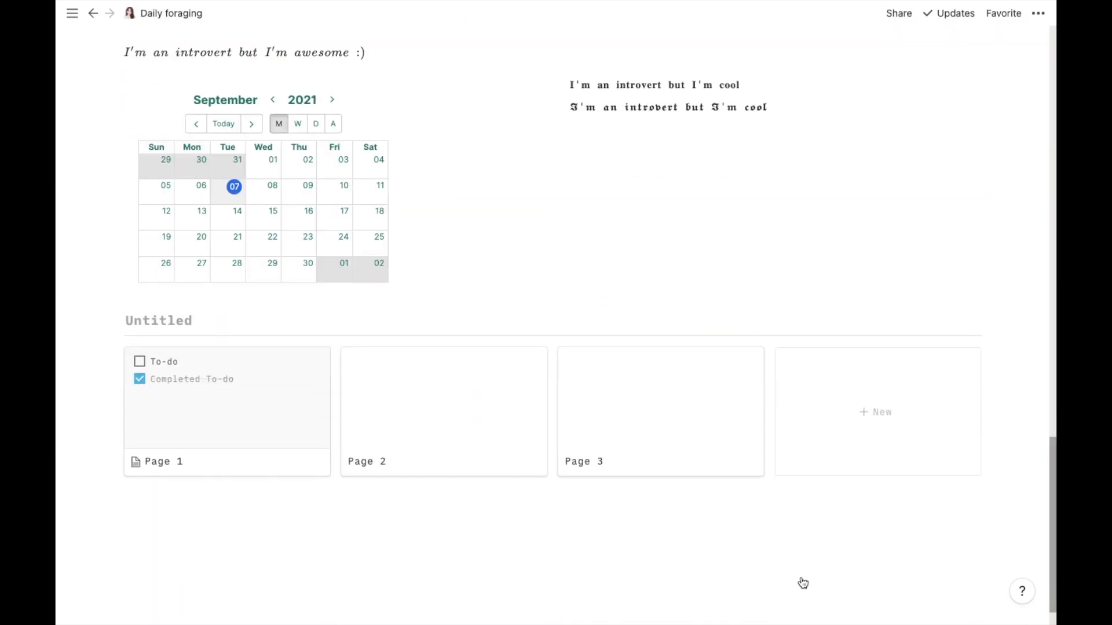
pyautogui.click(443, 421)
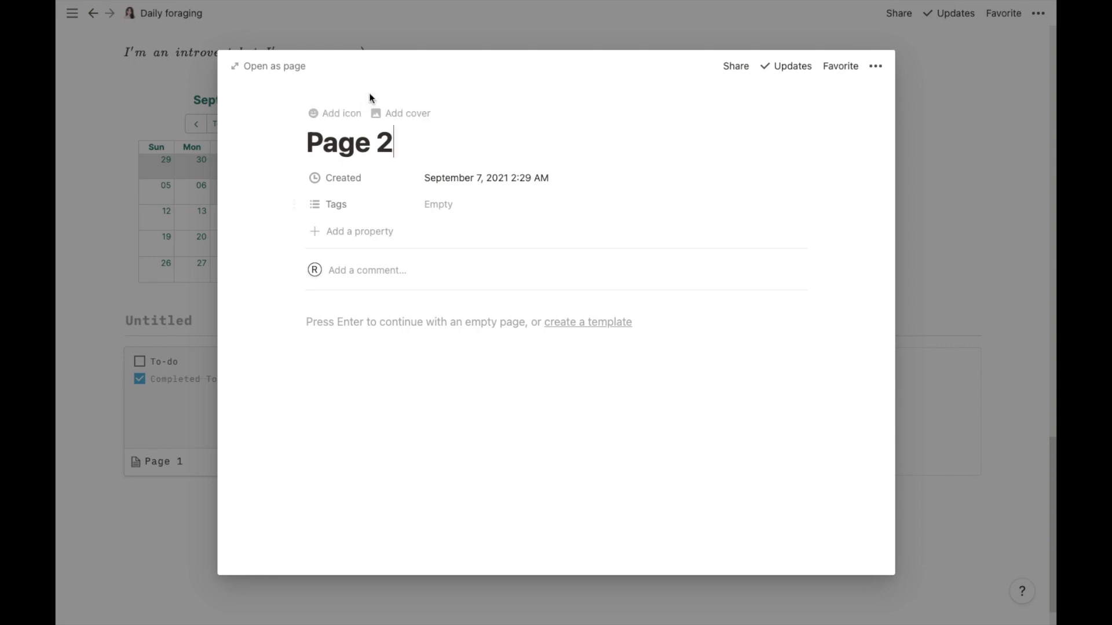
pyautogui.click(377, 113)
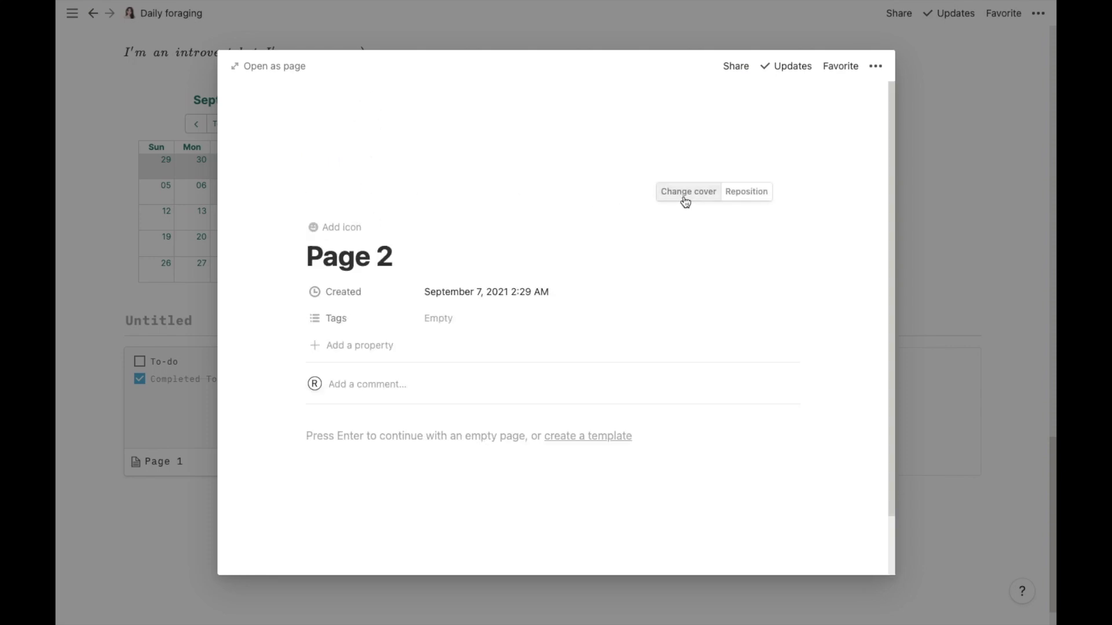
pyautogui.click(689, 200)
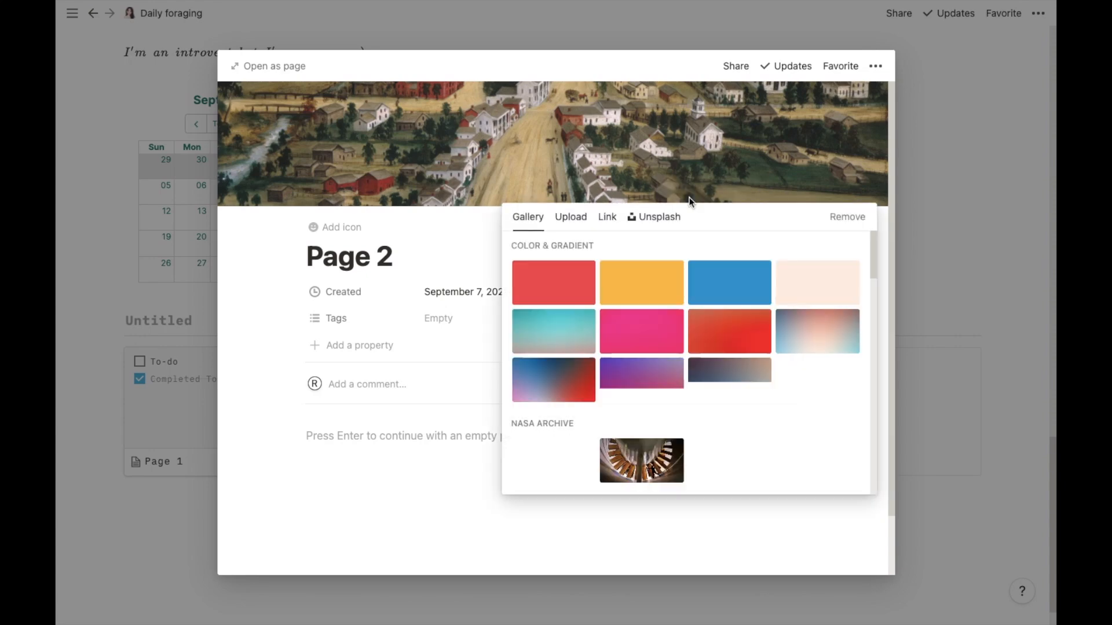
pyautogui.click(570, 219)
pyautogui.click(647, 262)
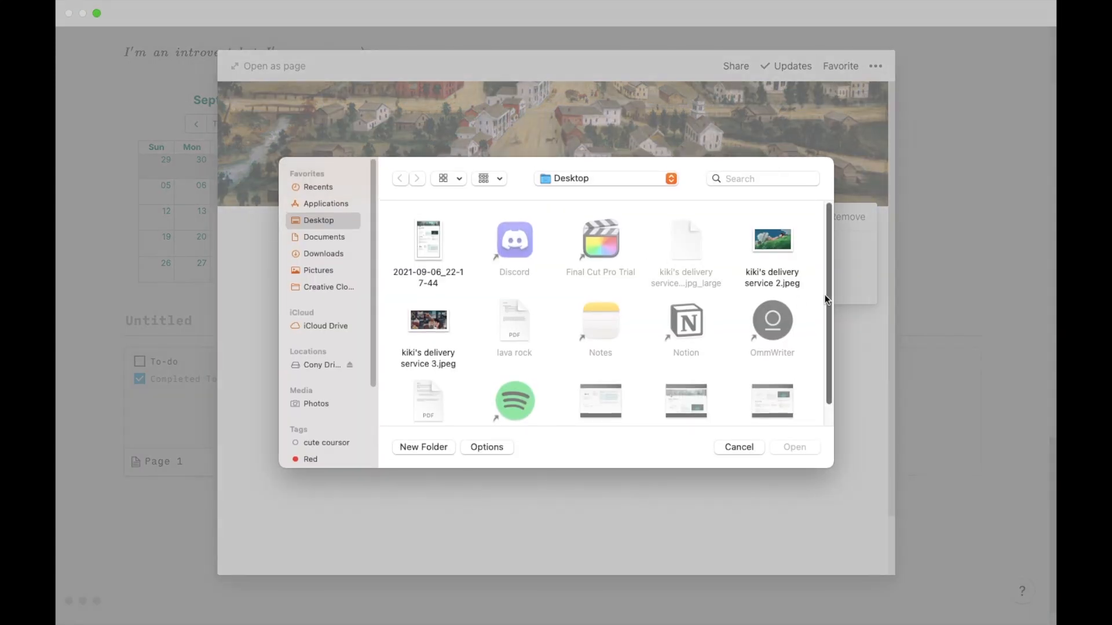
pyautogui.scroll(-2, 826, 293)
pyautogui.click(419, 293)
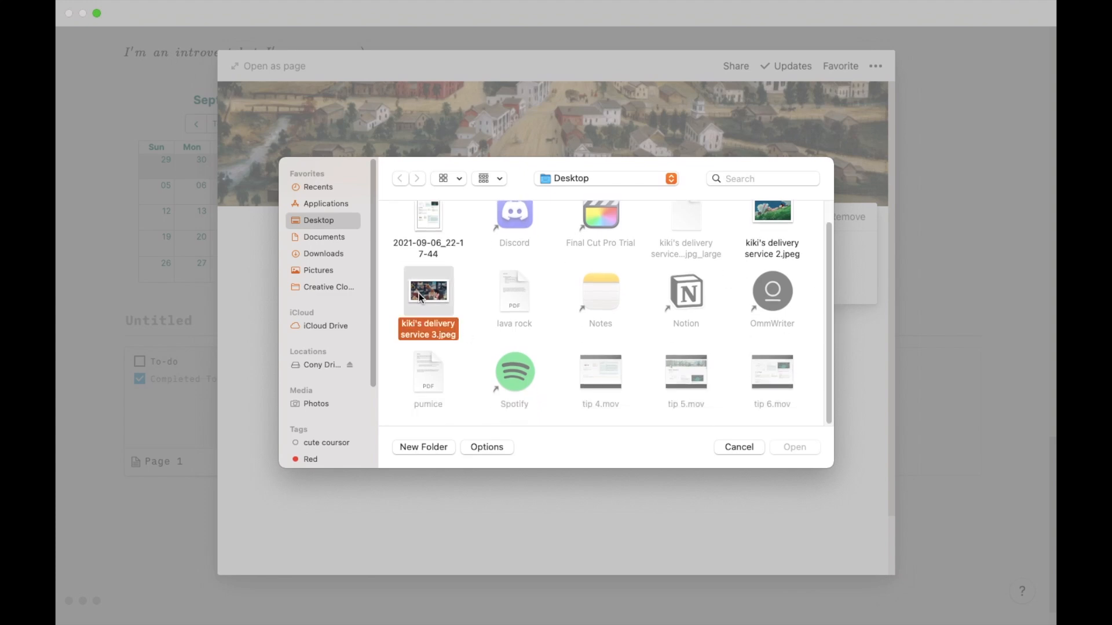
pyautogui.click(793, 446)
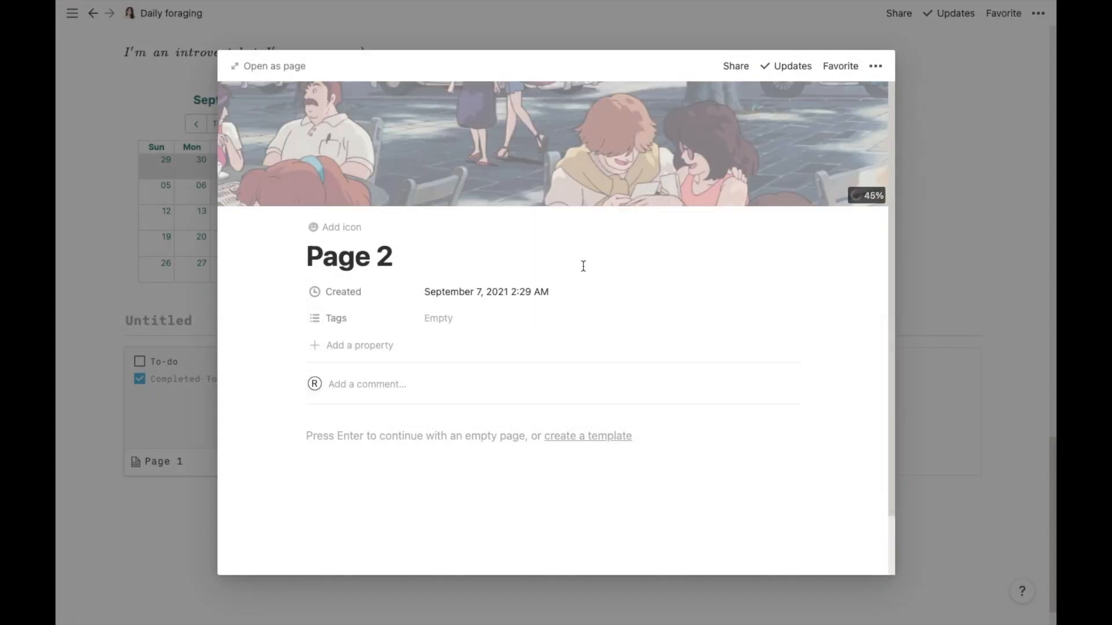
# - Reposition Page 2's cover image in full-page view and go back to the Daily foraging page
pyautogui.click(281, 65)
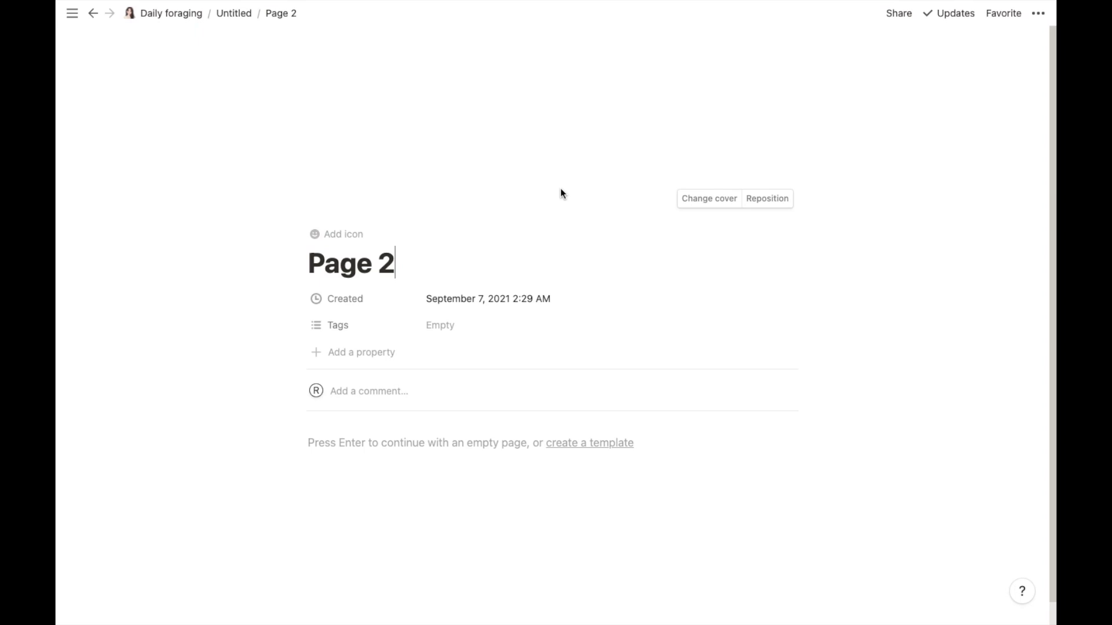
pyautogui.click(780, 205)
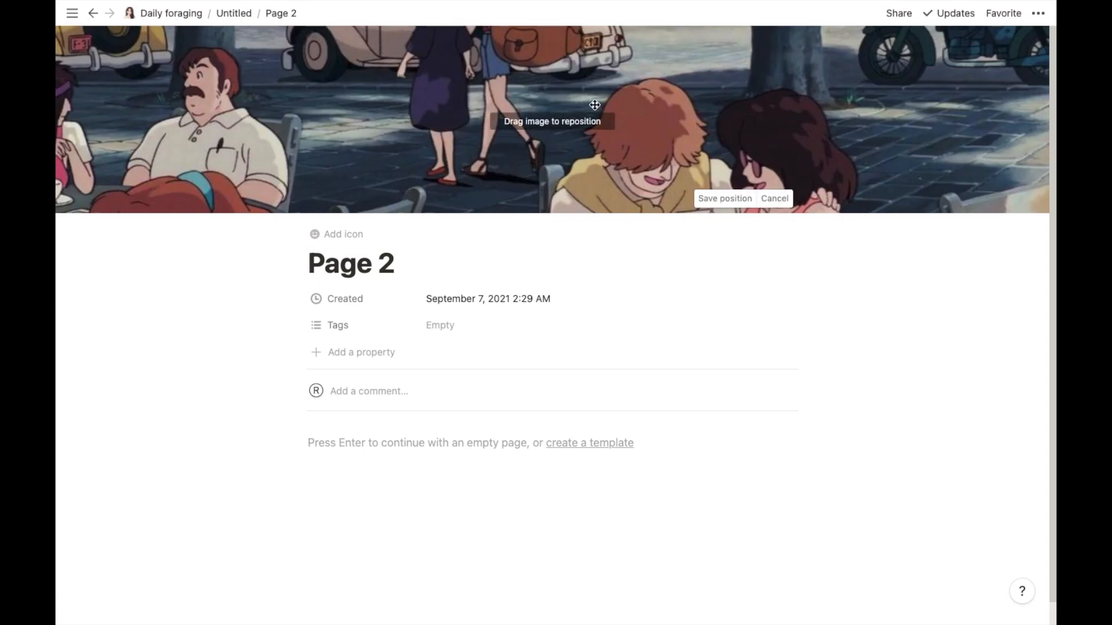
pyautogui.moveTo(594, 105); pyautogui.dragTo(642, 250)
pyautogui.click(728, 199)
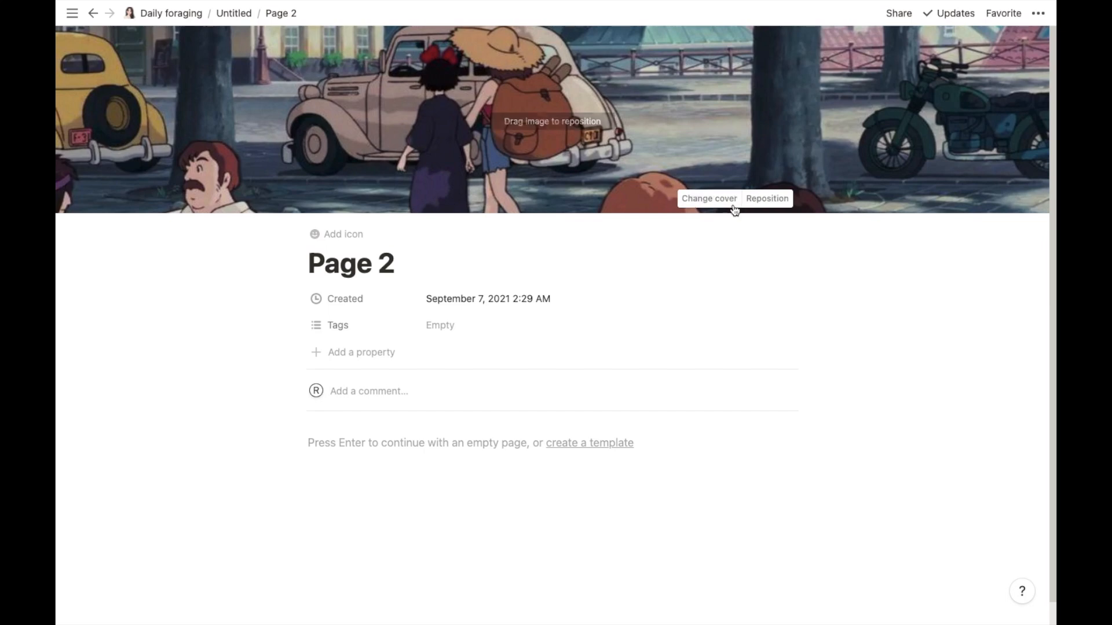
pyautogui.click(187, 14)
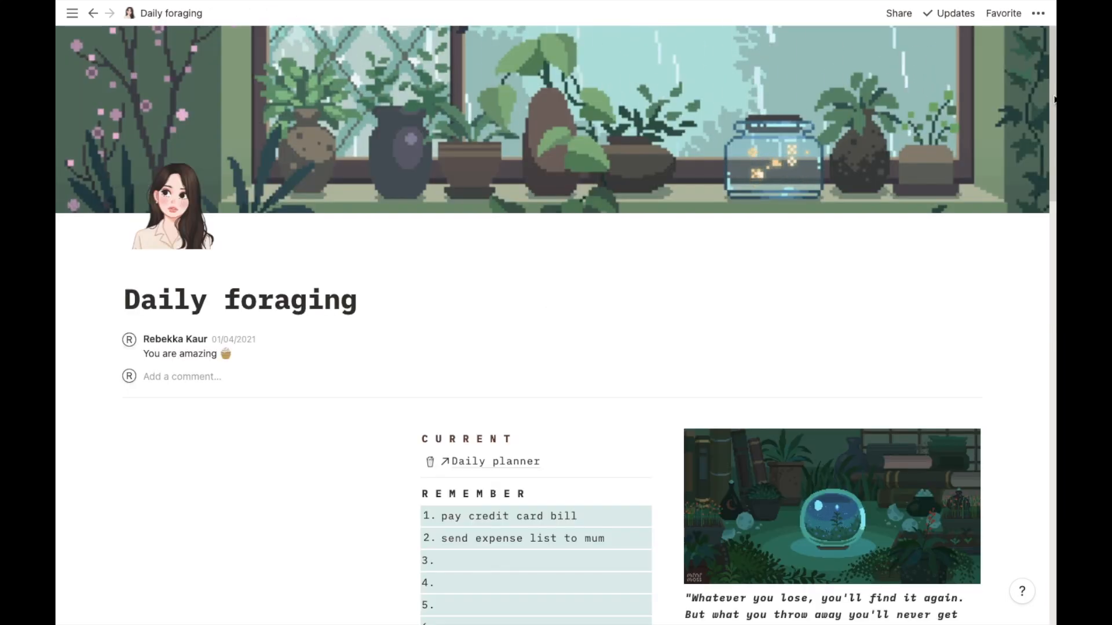
# - Scroll down to the gallery, open Page 3 and upload an image from the Desktop as its cover
pyautogui.moveTo(1052, 168); pyautogui.dragTo(1052, 520)
pyautogui.scroll(-1, 1052, 520)
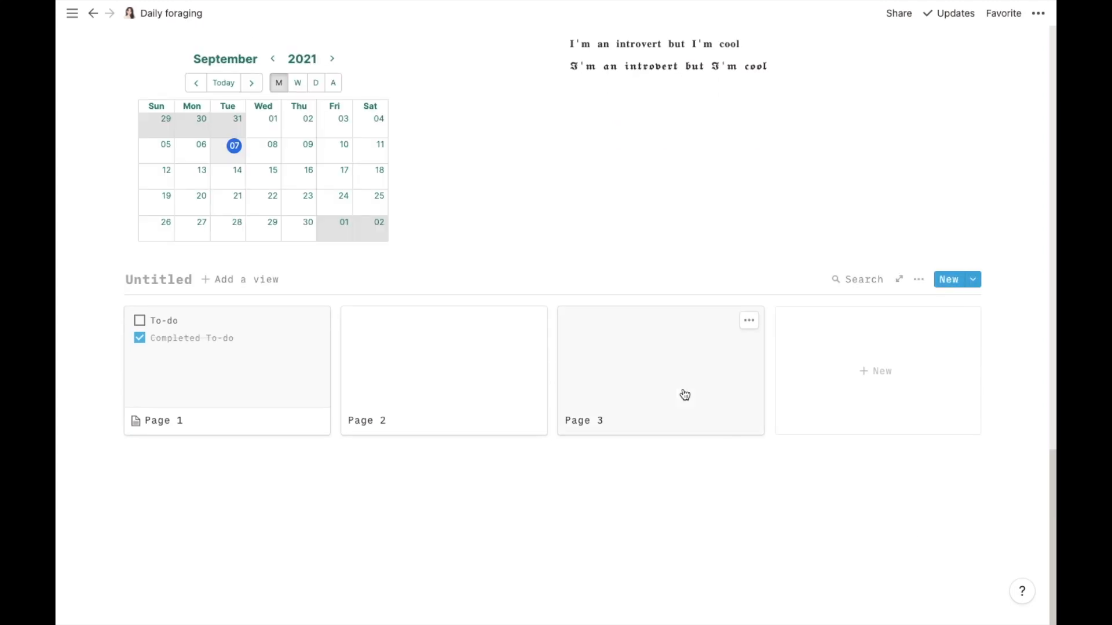
pyautogui.click(678, 345)
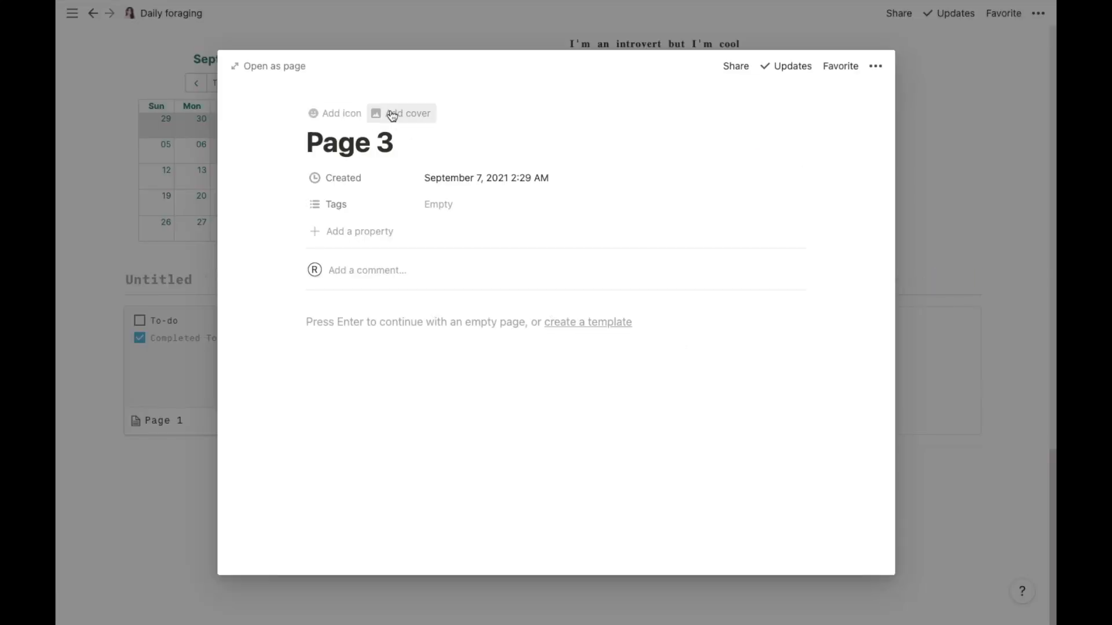
pyautogui.click(389, 114)
pyautogui.click(688, 191)
pyautogui.click(571, 216)
pyautogui.click(636, 260)
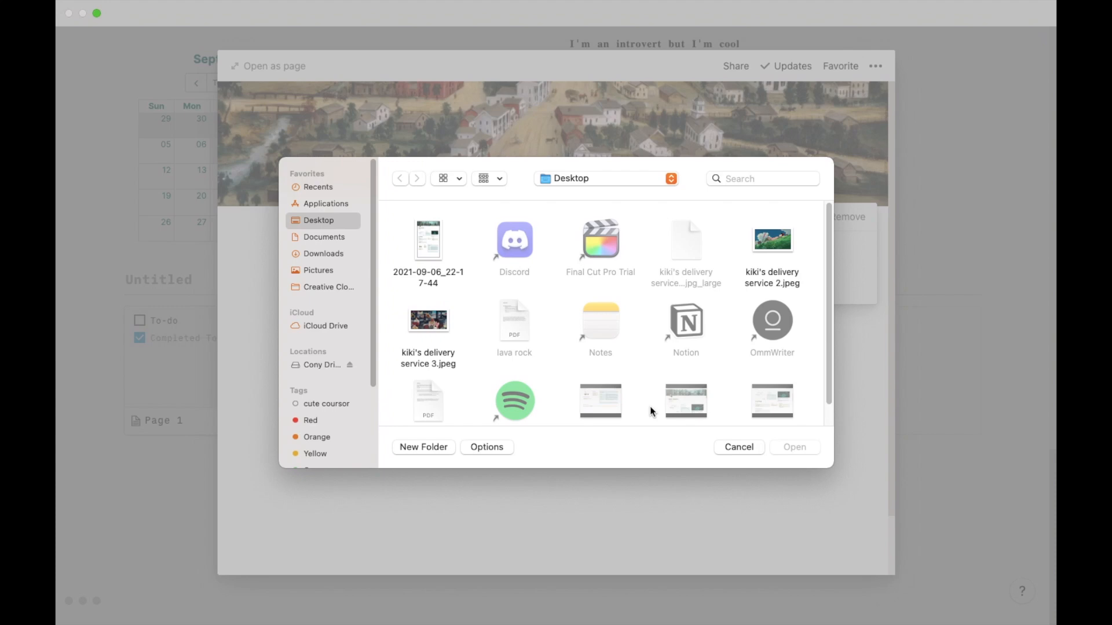
pyautogui.moveTo(830, 324); pyautogui.dragTo(831, 347)
pyautogui.click(429, 372)
pyautogui.click(795, 446)
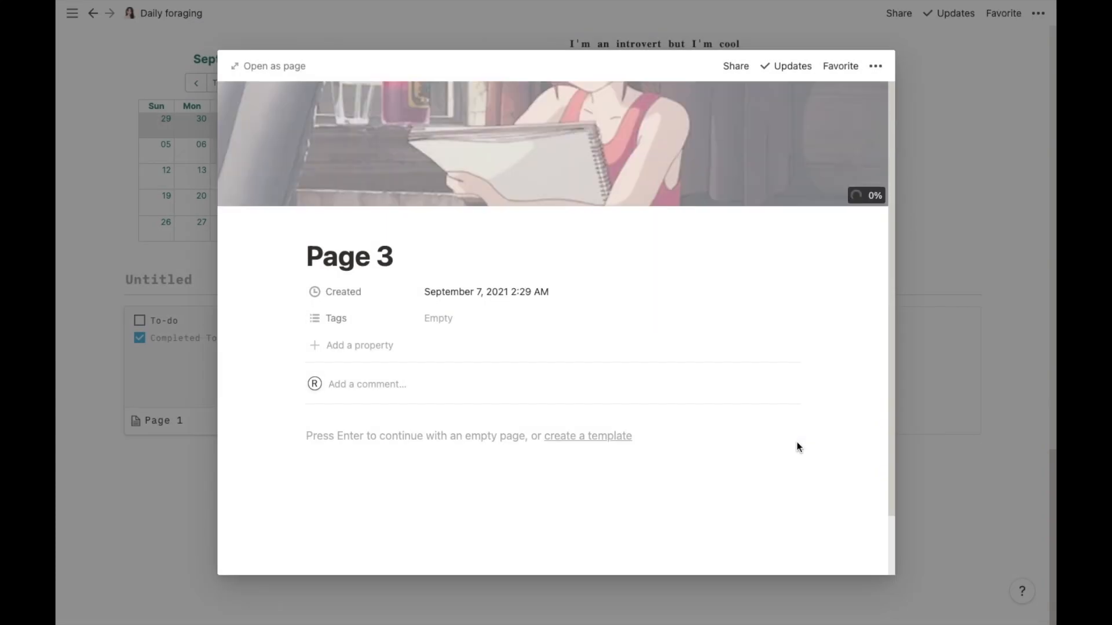
# - Reposition Page 3's cover image in full-page view and go back to the Daily foraging page
pyautogui.click(284, 65)
pyautogui.click(750, 193)
pyautogui.moveTo(750, 194); pyautogui.dragTo(677, 292)
pyautogui.click(724, 198)
pyautogui.click(168, 13)
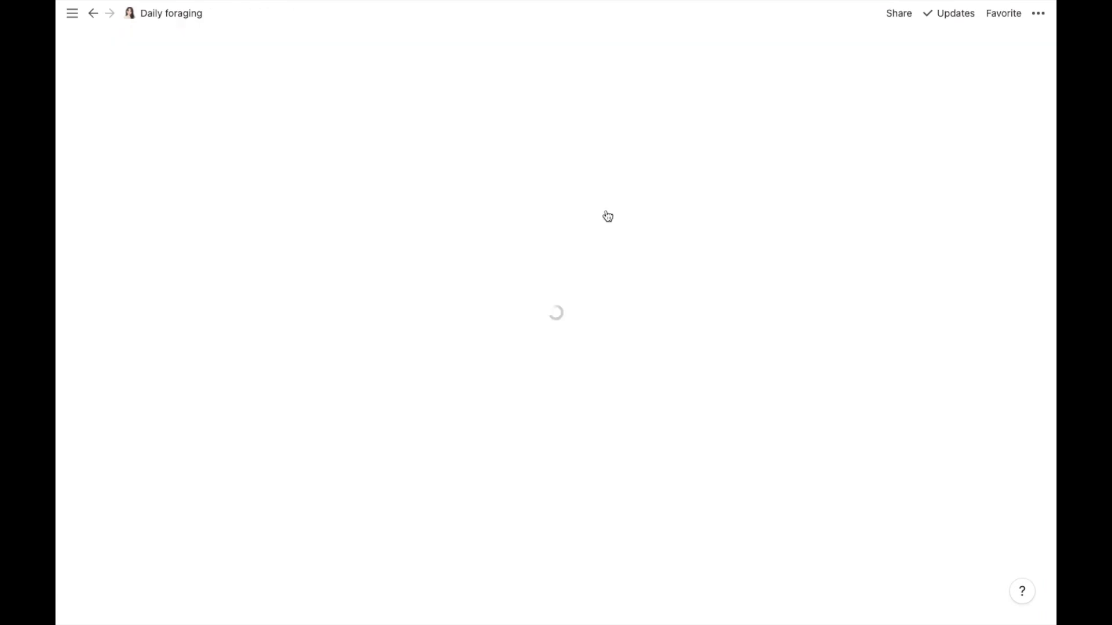
# - Set the gallery view's card preview to Page cover in its properties
pyautogui.moveTo(1051, 152); pyautogui.dragTo(1051, 587)
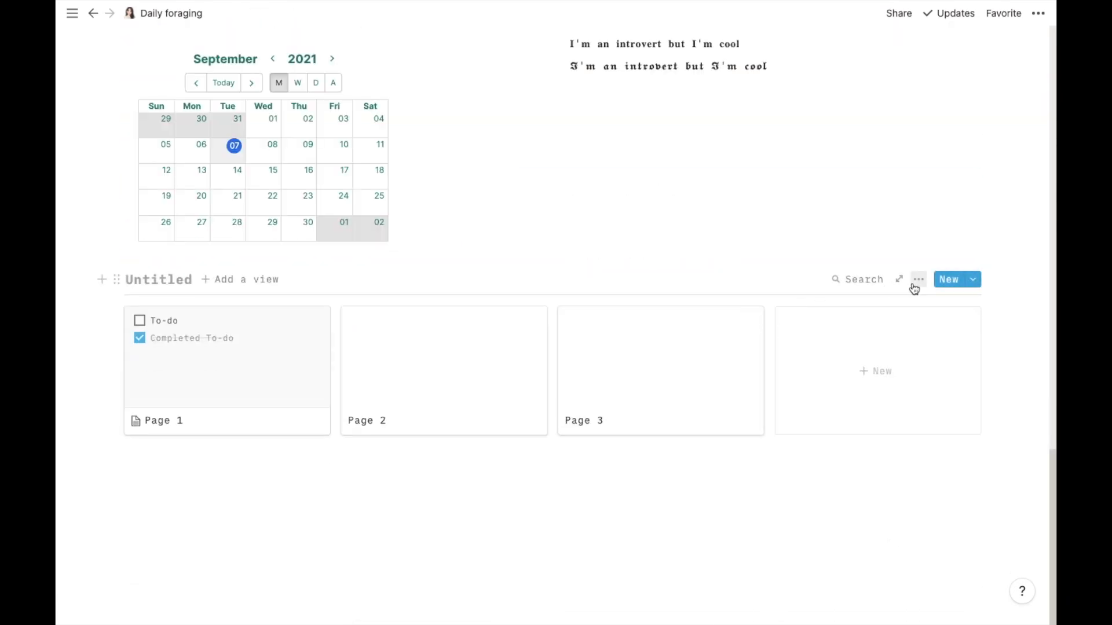
pyautogui.click(915, 283)
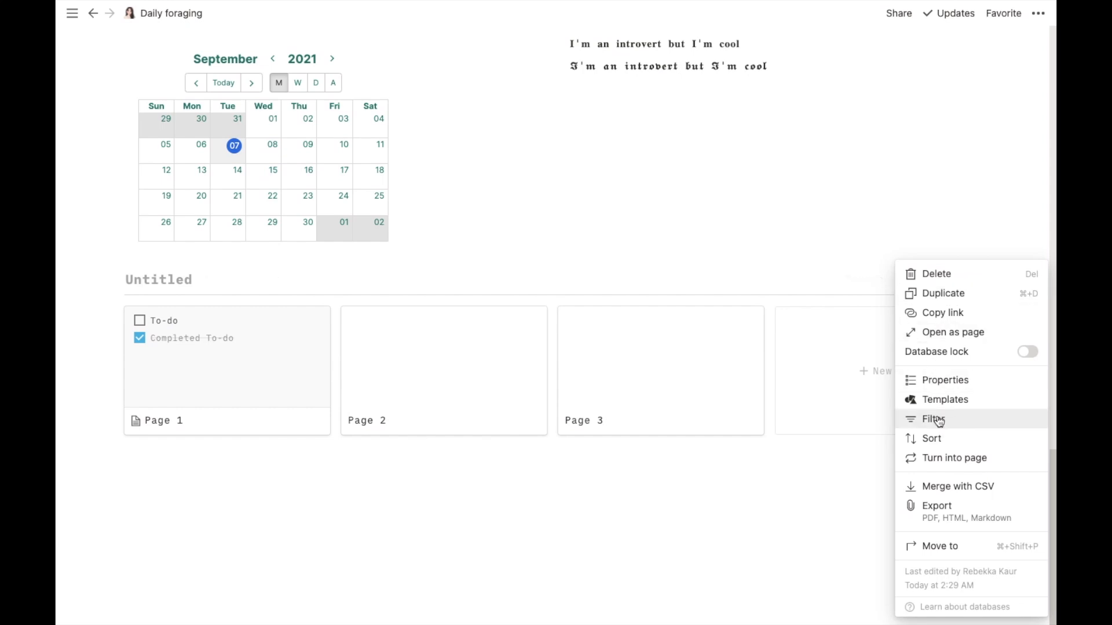
pyautogui.click(937, 385)
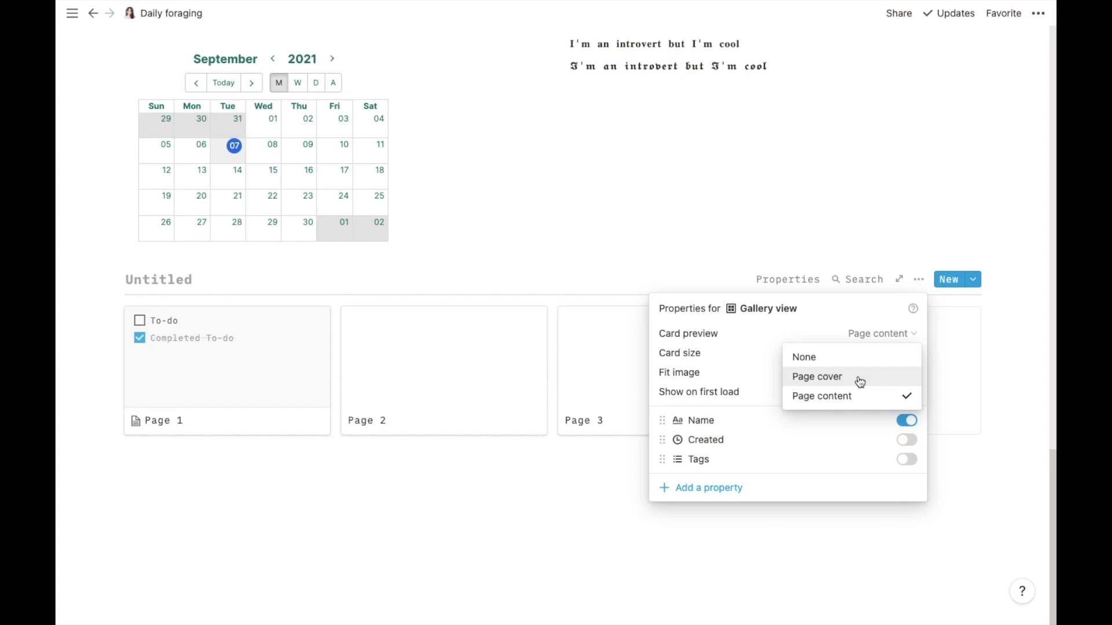
pyautogui.click(860, 382)
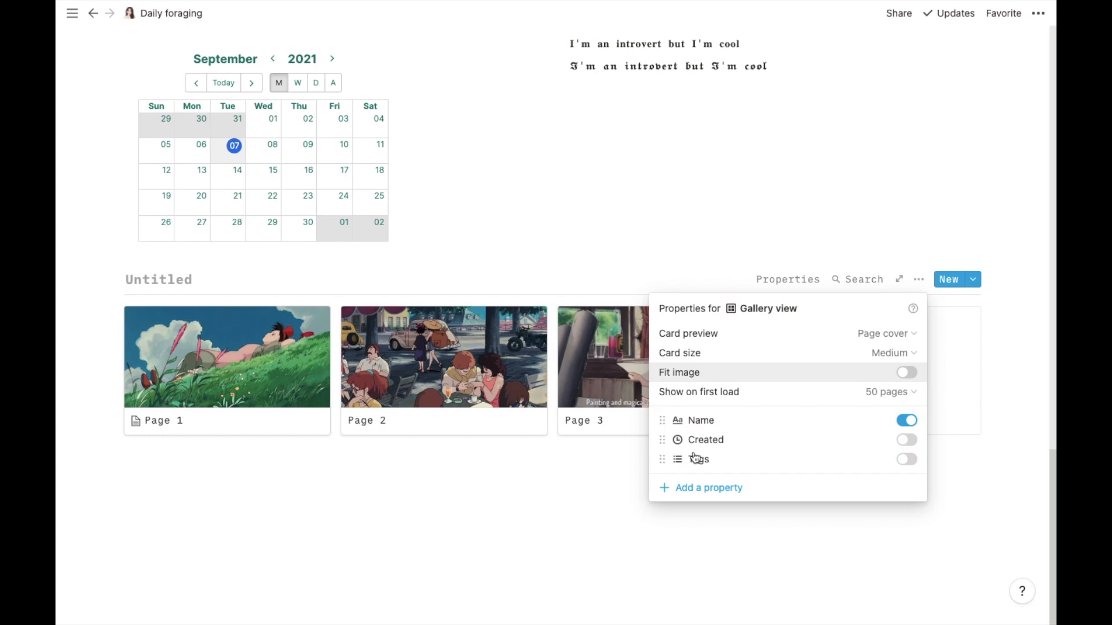
pyautogui.click(647, 527)
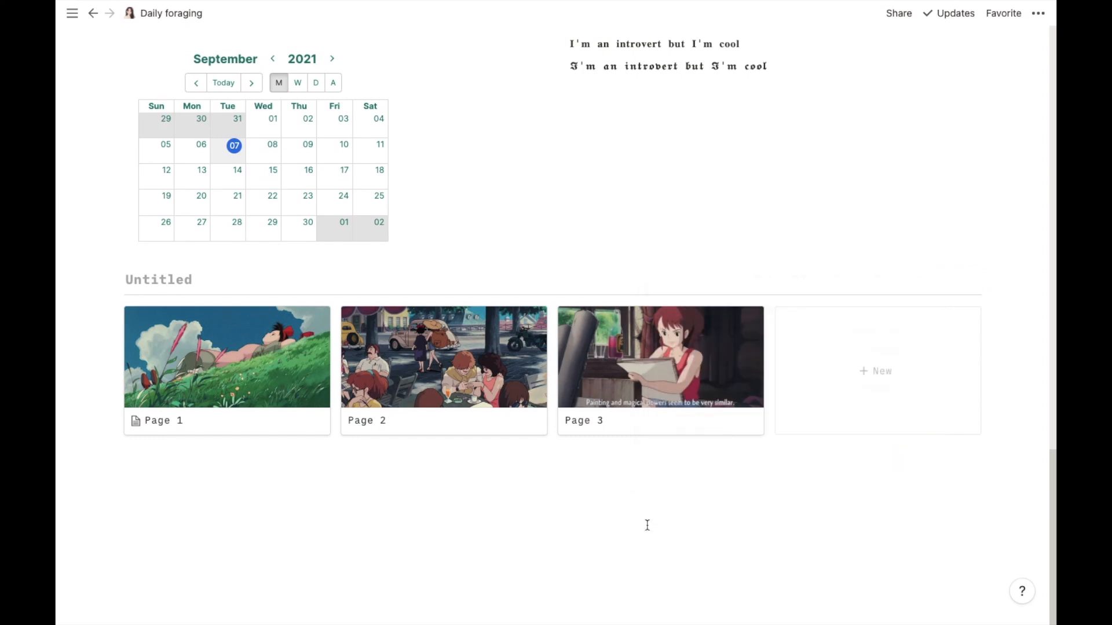
# - Open the first gallery card and rename it "my dream journal"
pyautogui.click(267, 357)
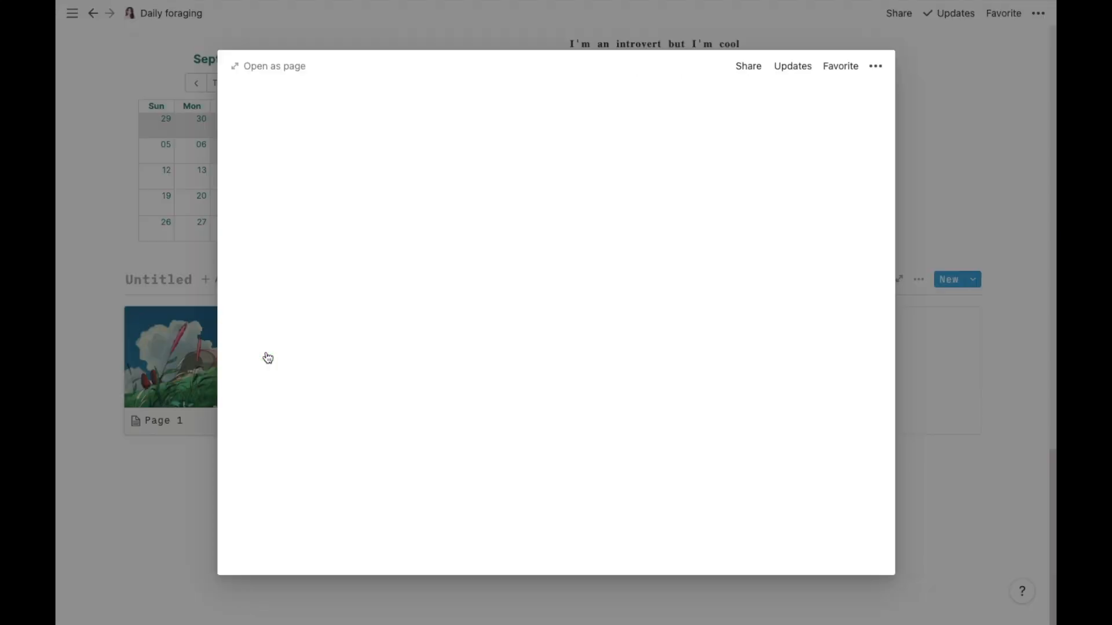
pyautogui.tripleClick(391, 243)
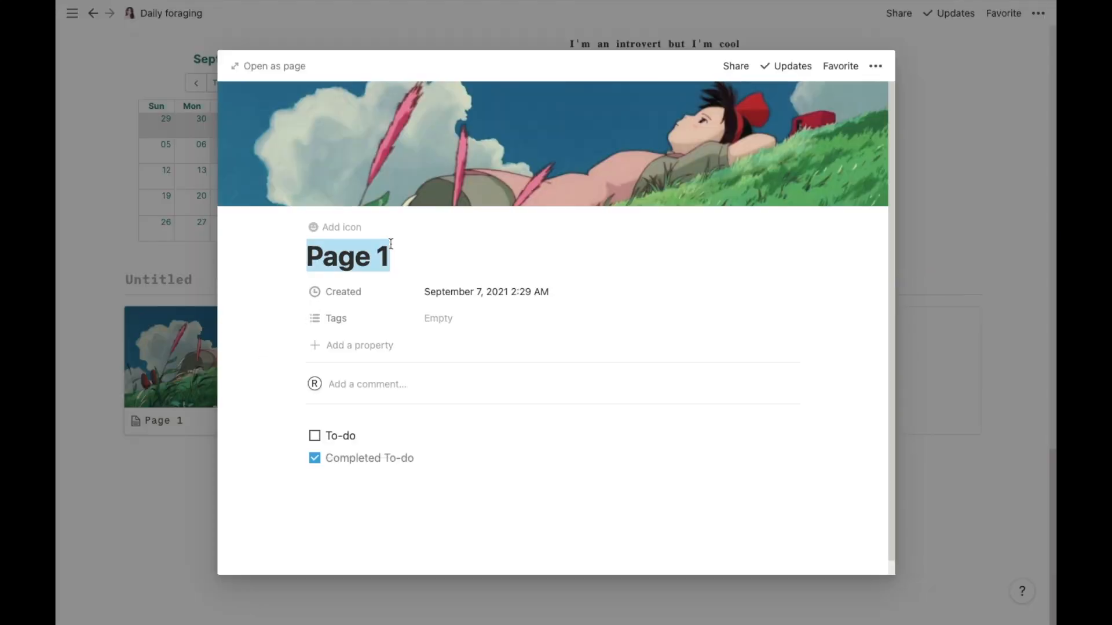
pyautogui.press('BackSpace')
pyautogui.write('my ')
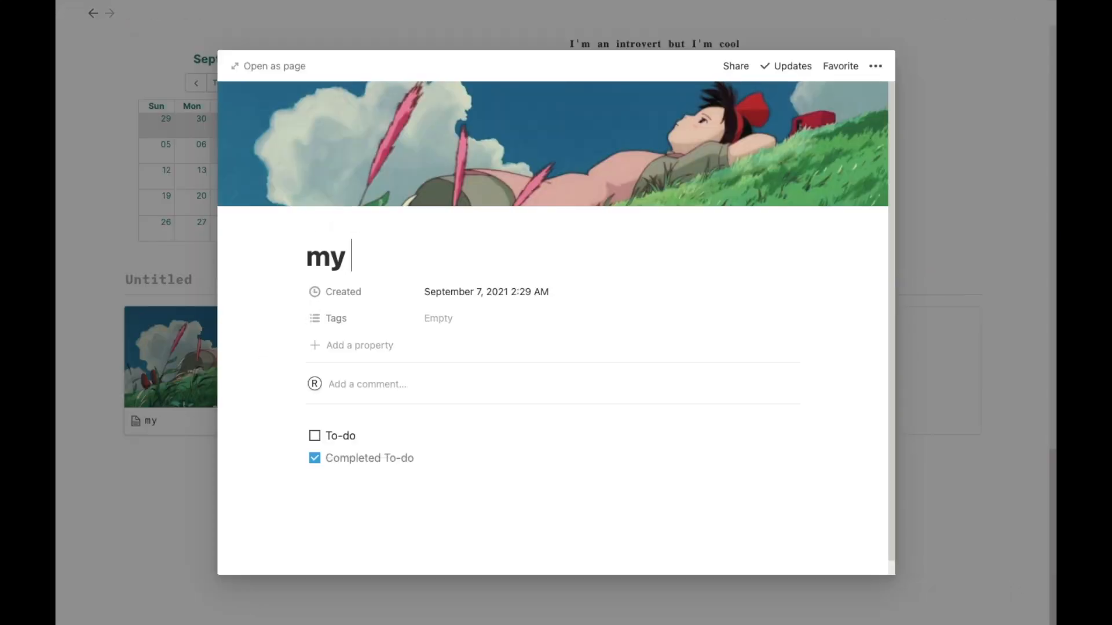
pyautogui.write('dream journal')
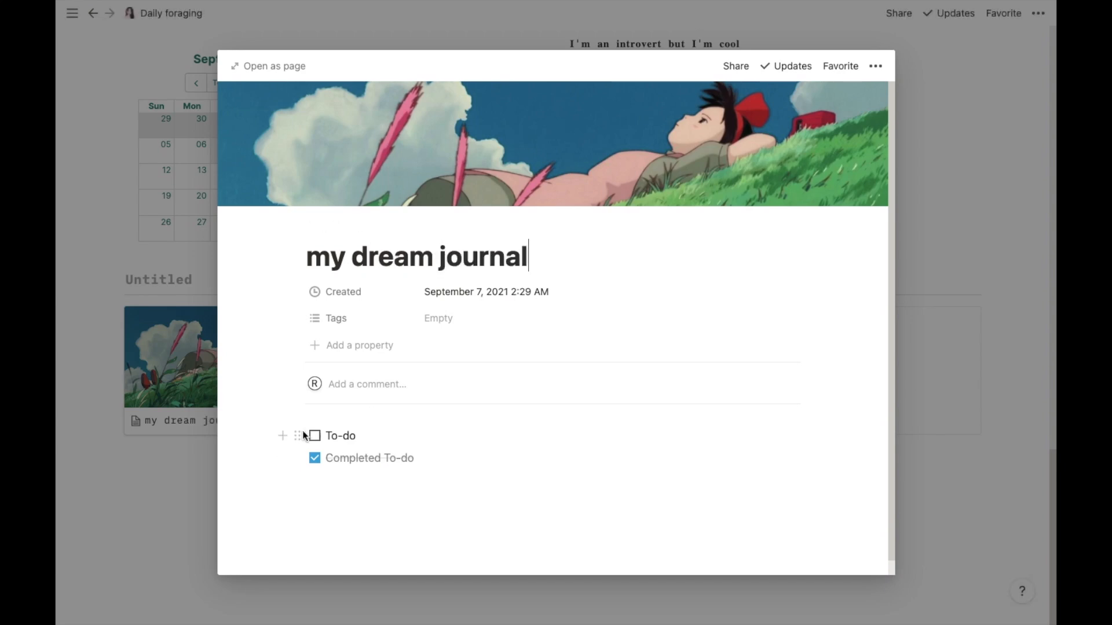
# - Delete both to-do blocks from the my dream journal page
pyautogui.click(298, 435)
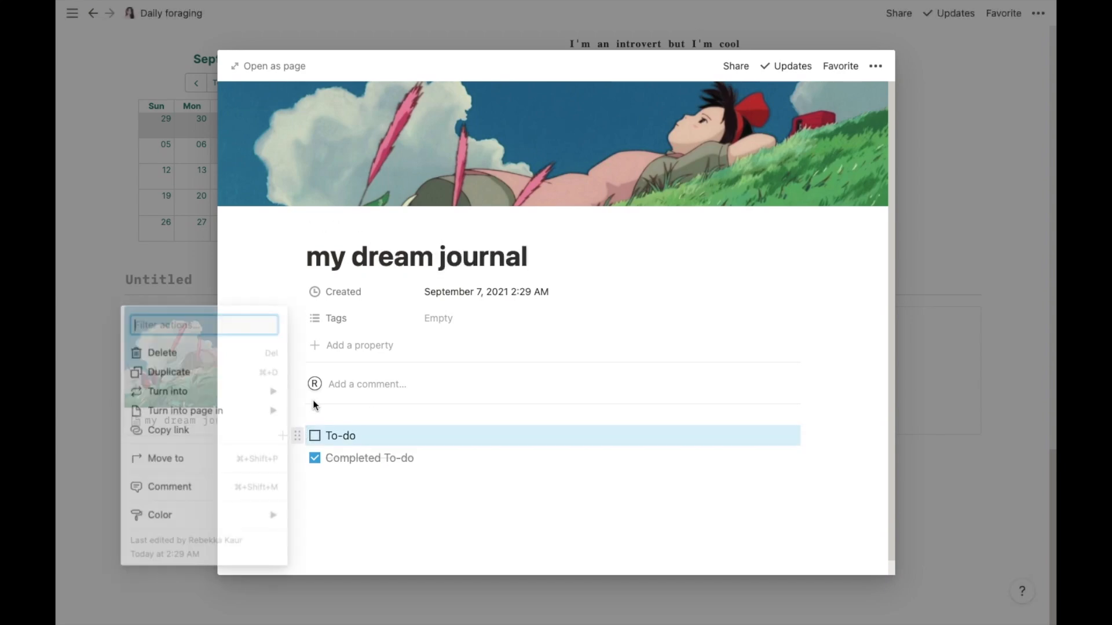
pyautogui.click(262, 353)
pyautogui.click(298, 435)
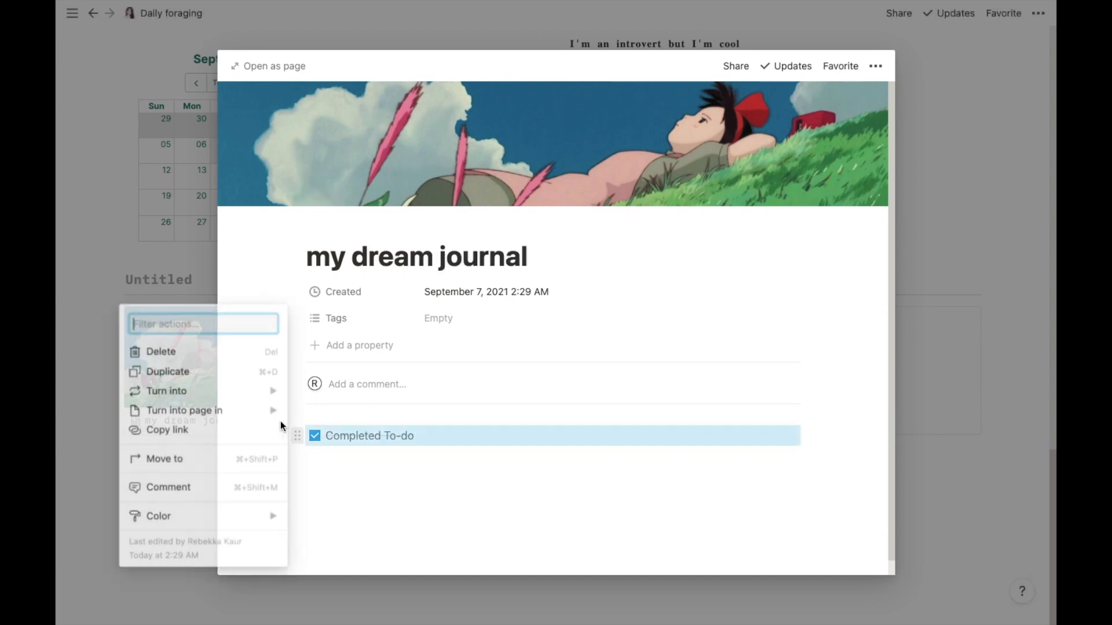
pyautogui.click(224, 354)
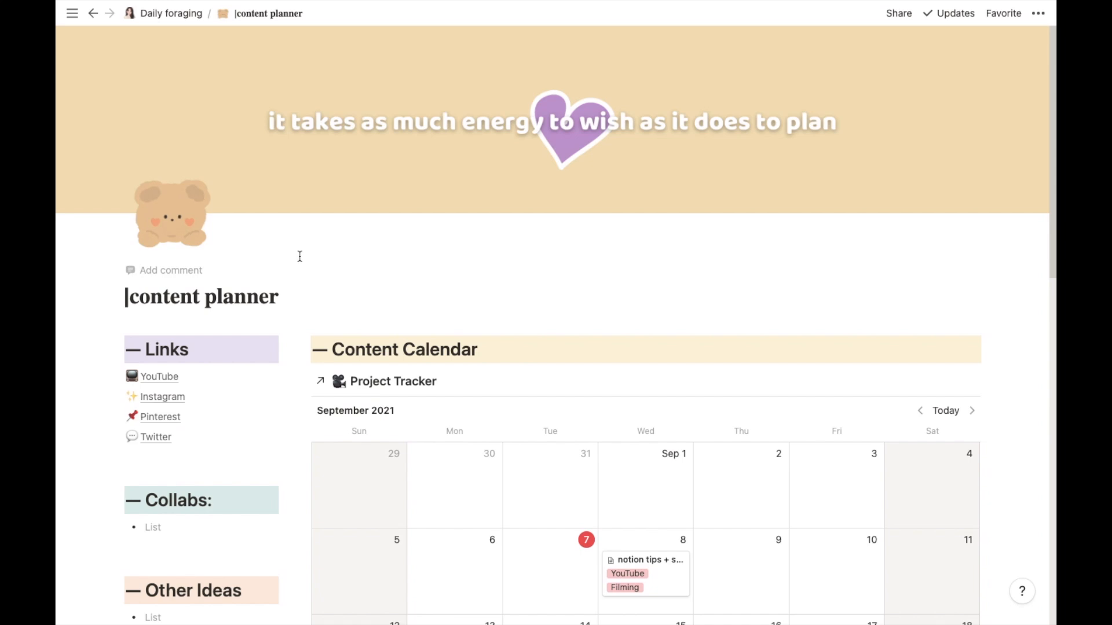
# - Switch to Chrome and search GIPHY for bear
pyautogui.moveTo(789, 618)
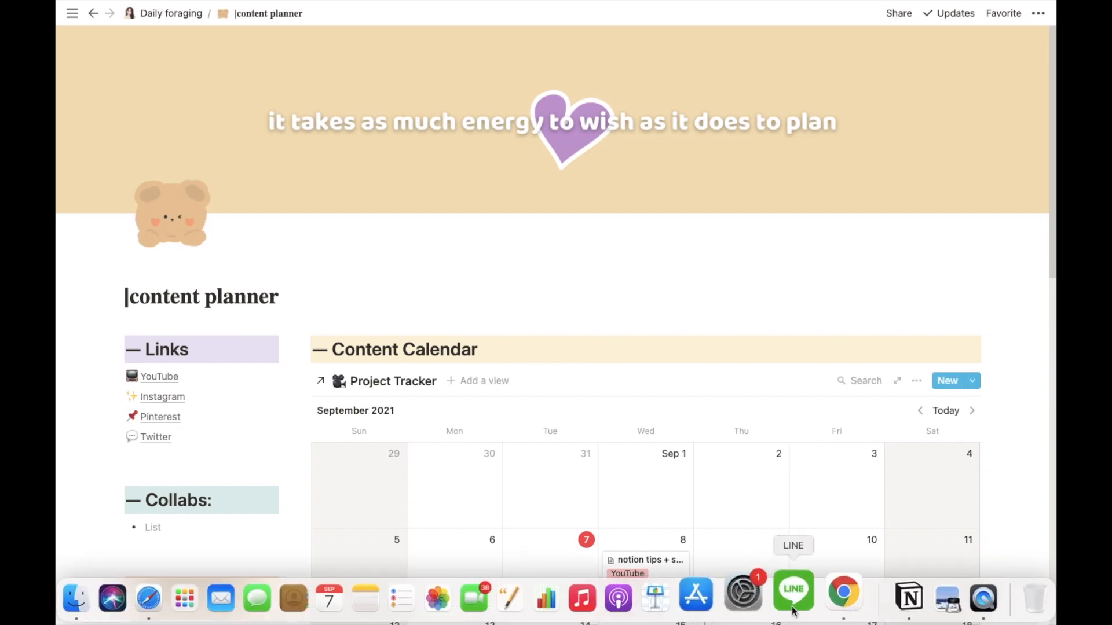
pyautogui.click(823, 608)
pyautogui.write('bear')
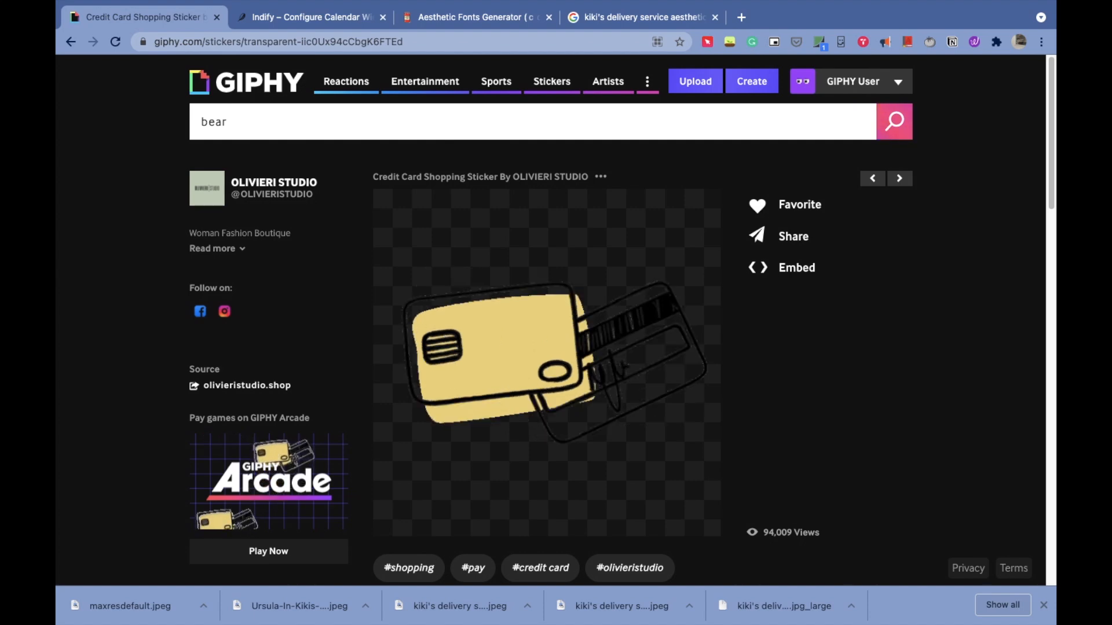
pyautogui.press('Return')
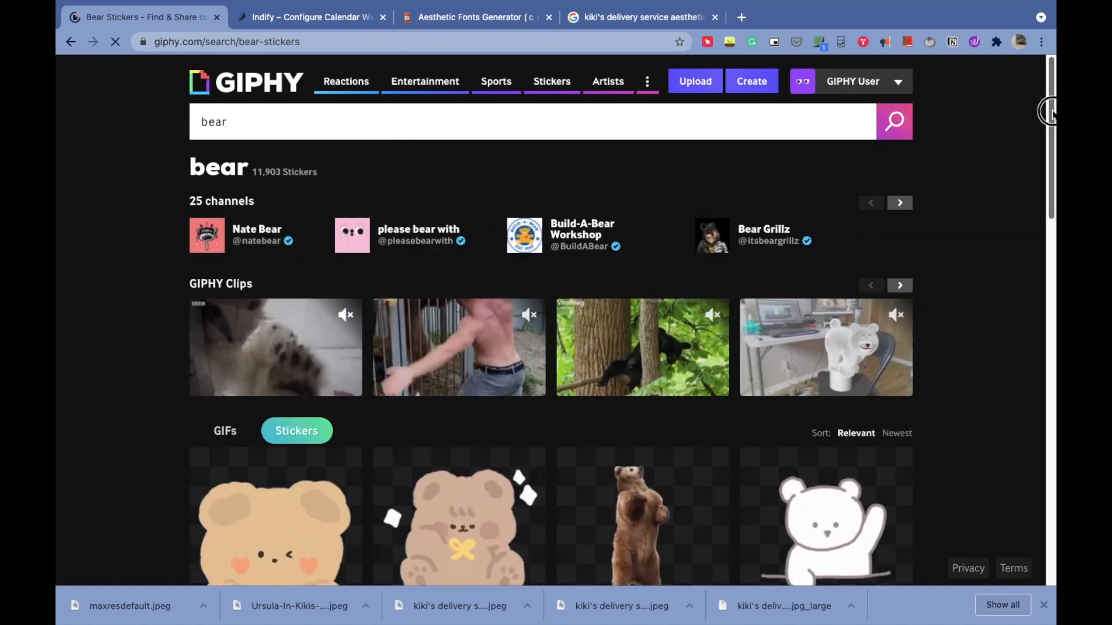
# - Open the Teddy Bear Love Sticker and copy its image address
pyautogui.scroll(-5, 1049, 113)
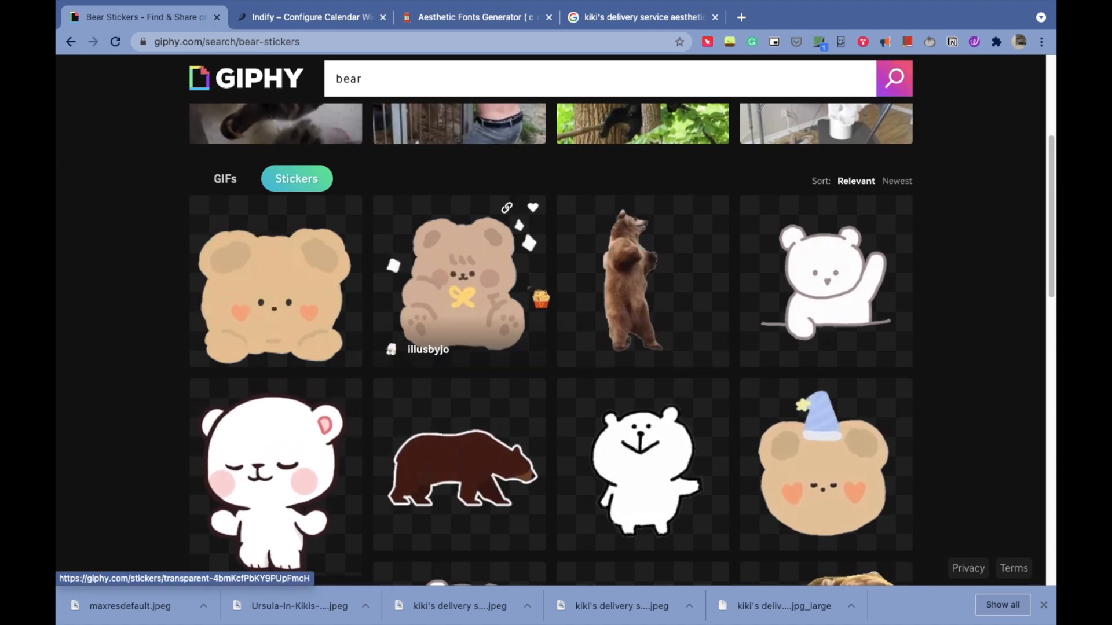
pyautogui.click(451, 297)
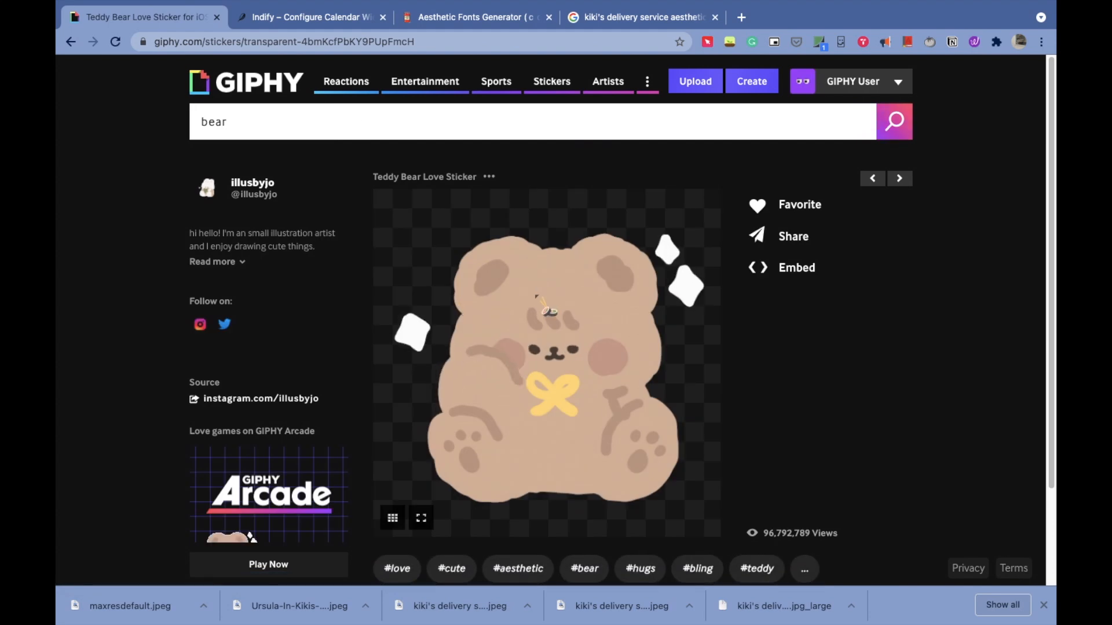
pyautogui.rightClick(537, 294)
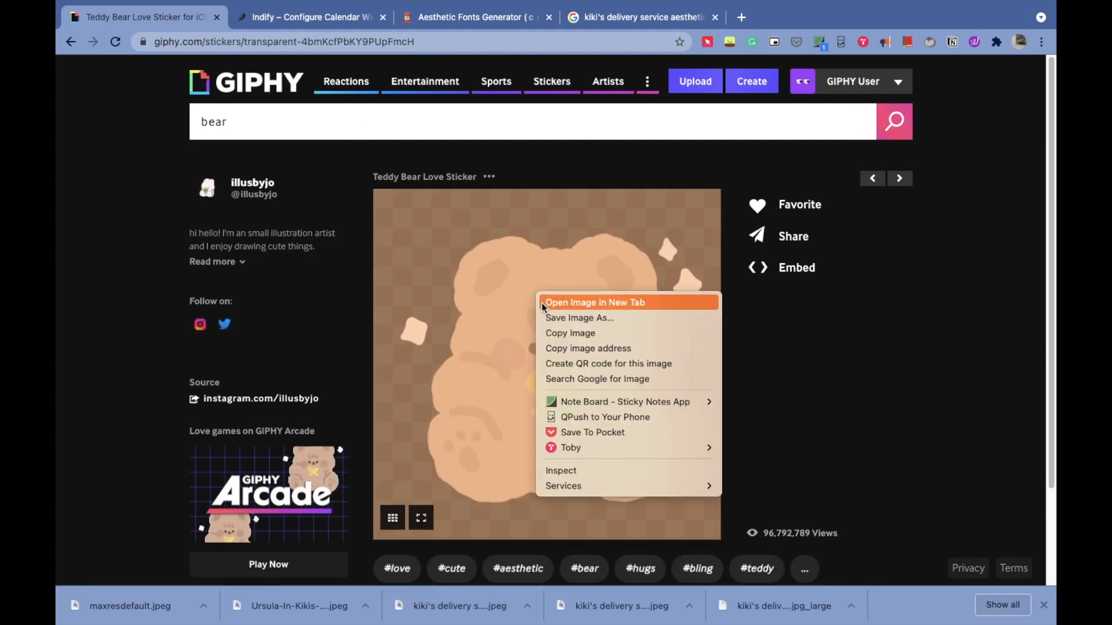
pyautogui.click(561, 353)
# - Back in Notion, replace the content planner page icon with the copied sticker link
pyautogui.moveTo(774, 620)
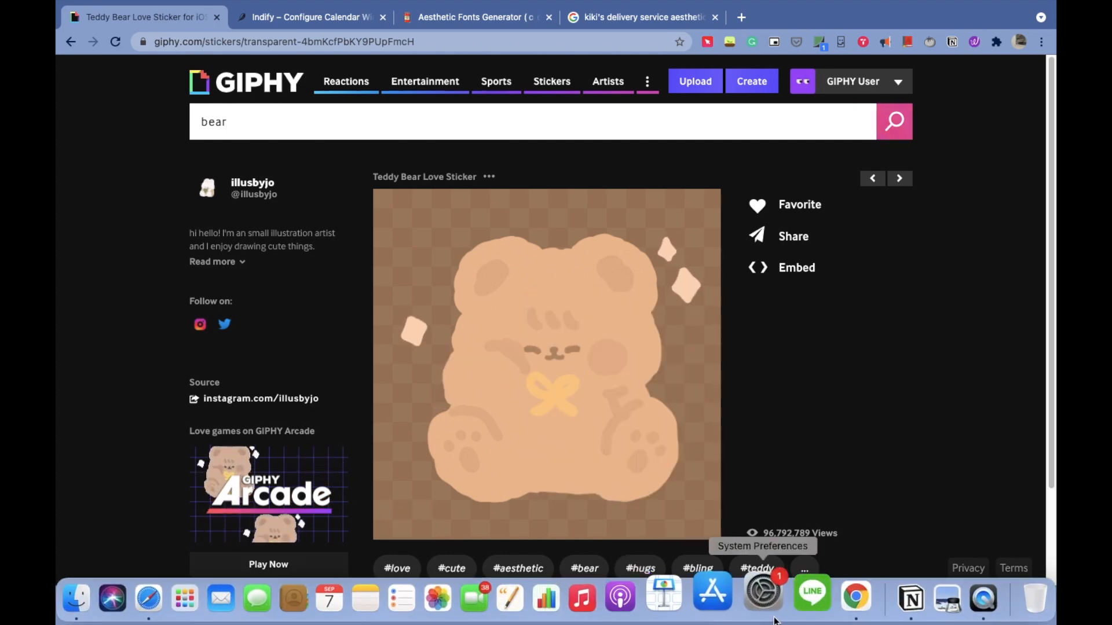
pyautogui.click(910, 597)
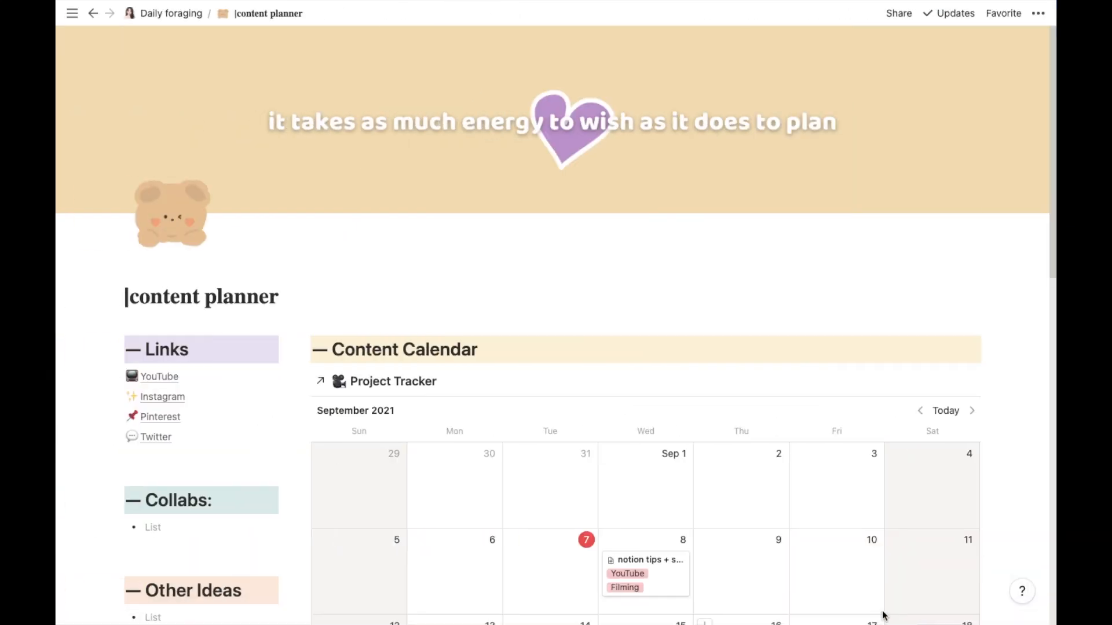
pyautogui.click(192, 209)
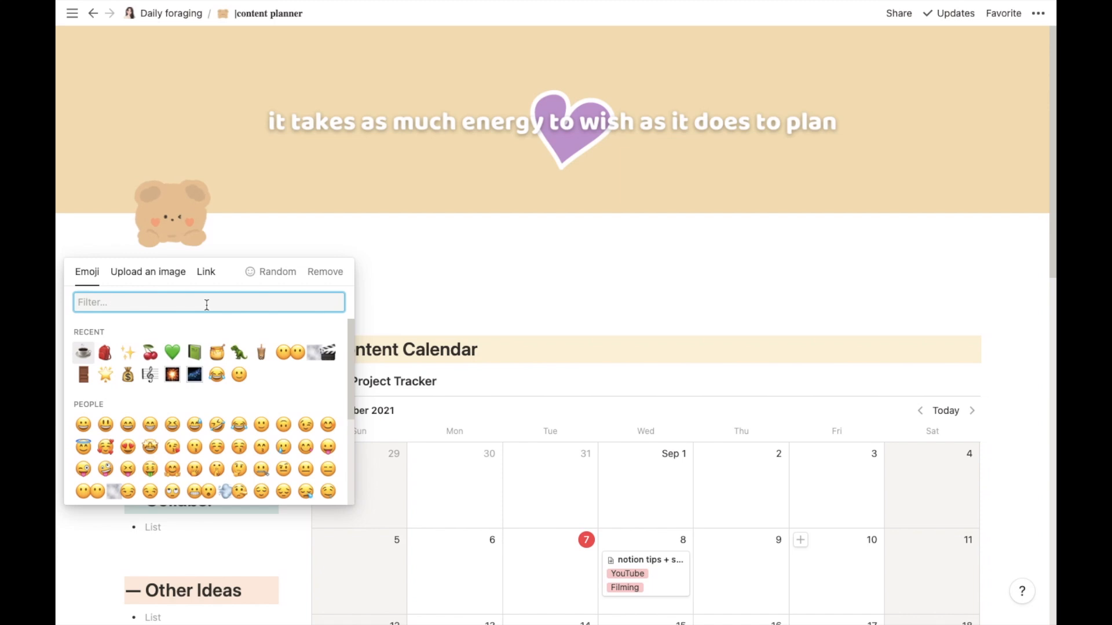
pyautogui.click(205, 277)
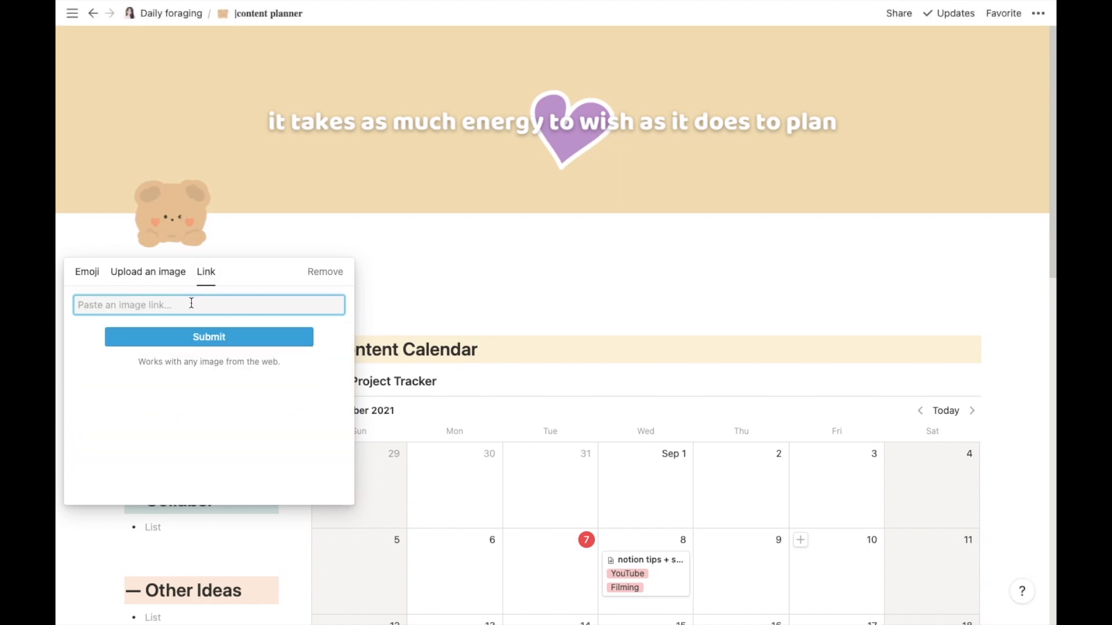
pyautogui.press('super+v')
pyautogui.click(198, 336)
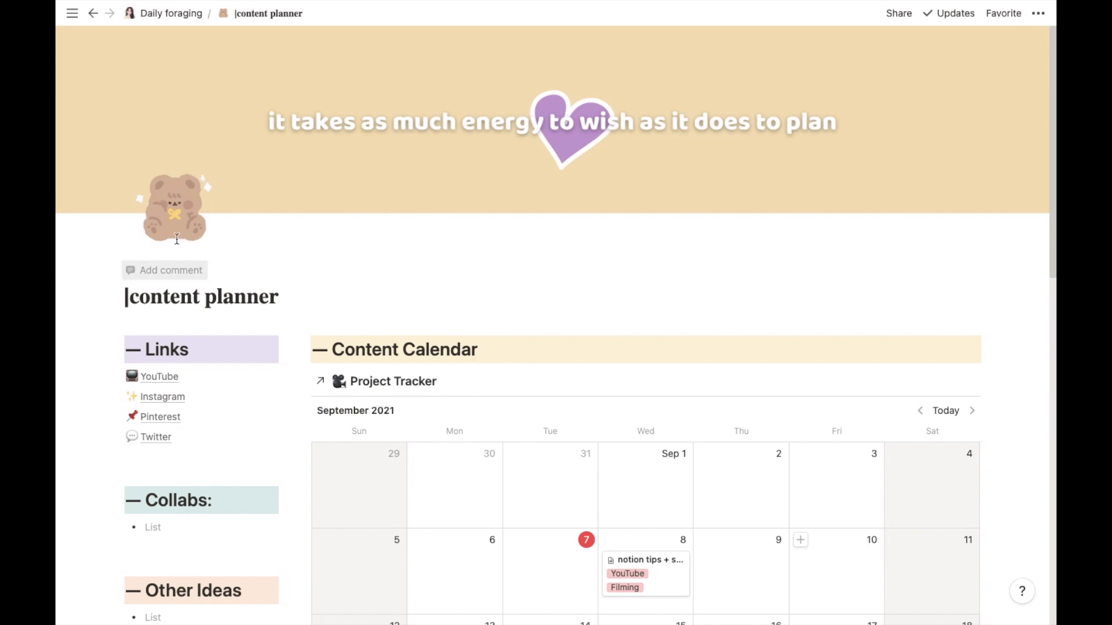
# - Return to the Daily foraging dashboard and scroll through it
pyautogui.click(159, 17)
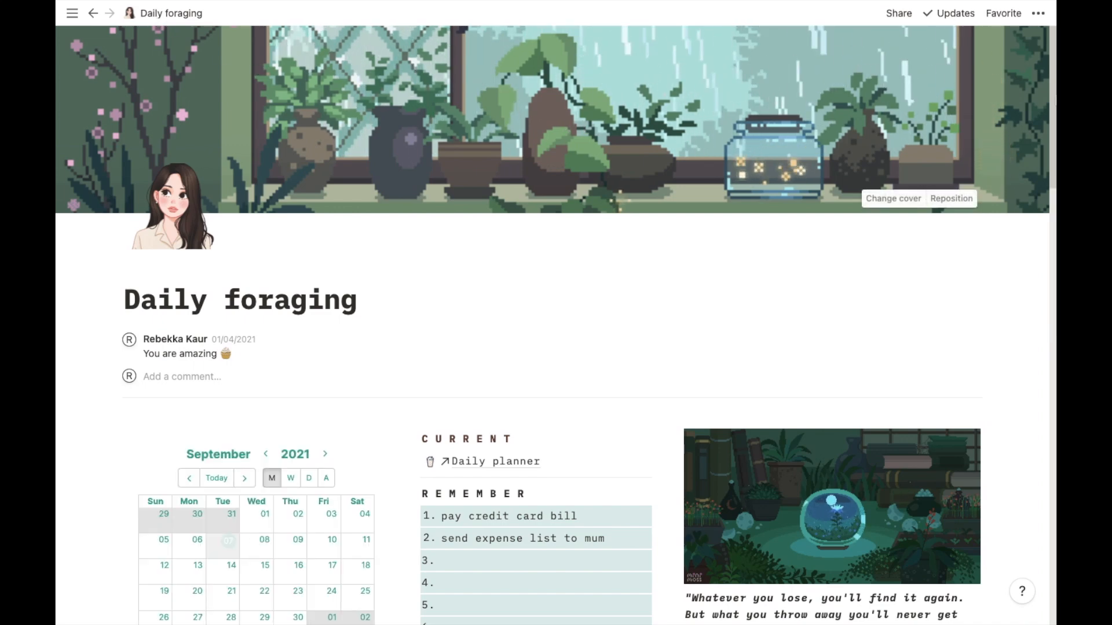
pyautogui.moveTo(1053, 85); pyautogui.dragTo(1047, 173)
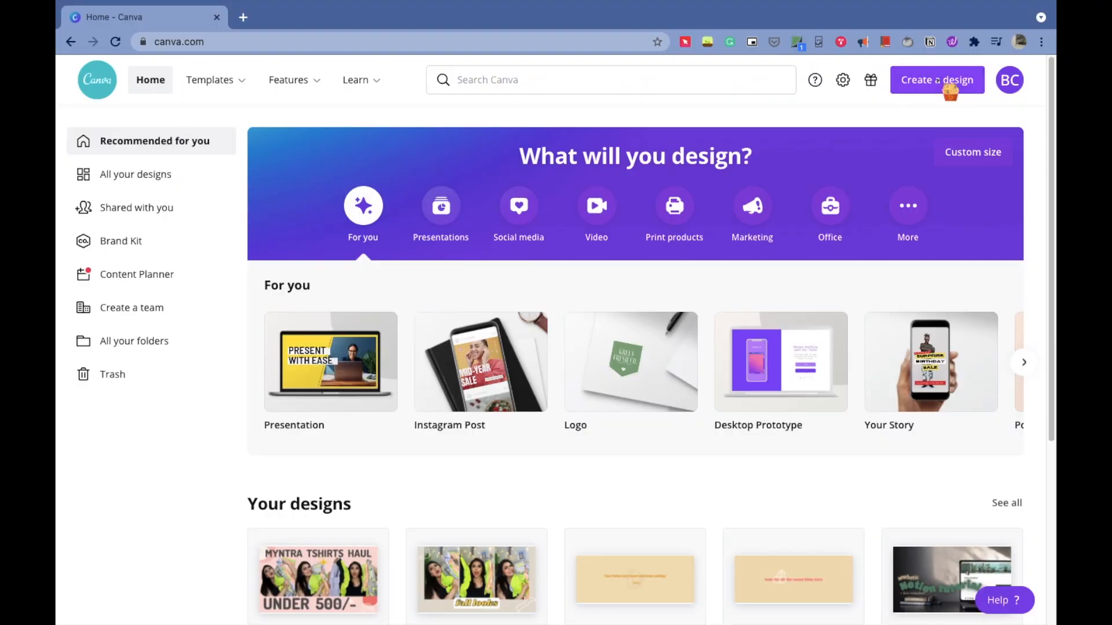
# - In Canva, start a Presentation design, add a square shape and stretch it into a wide horizontal bar
pyautogui.click(951, 88)
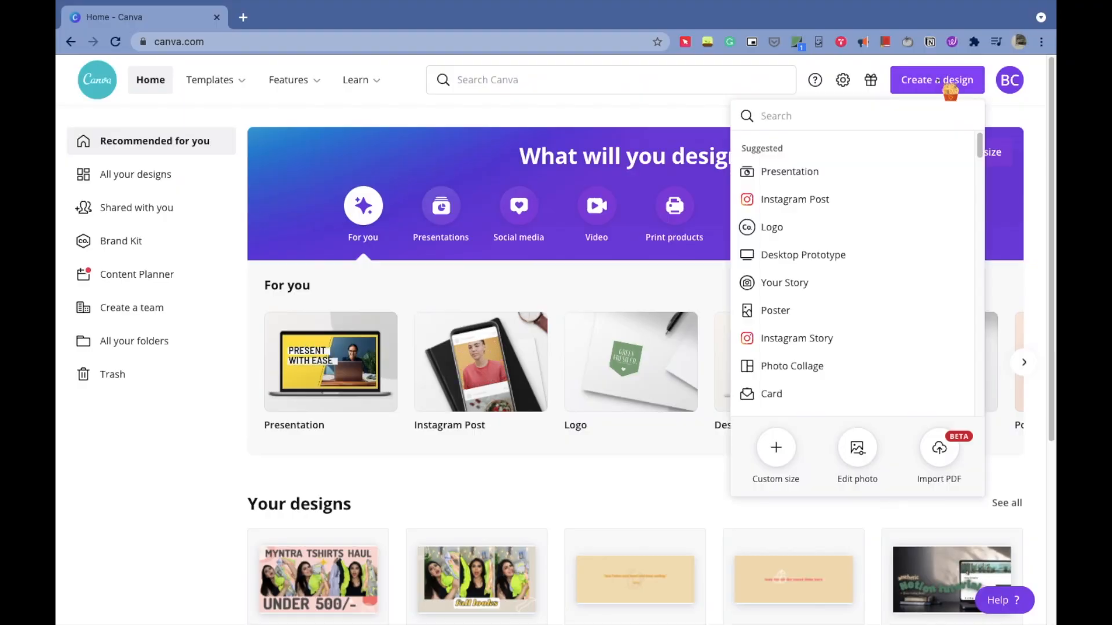
pyautogui.click(853, 176)
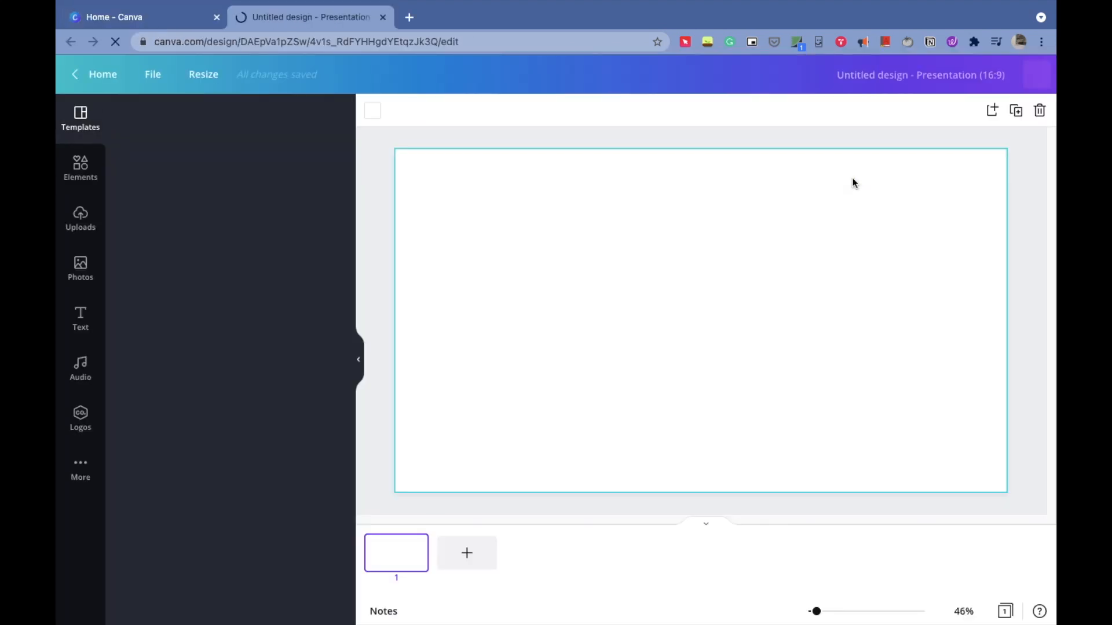
pyautogui.click(81, 169)
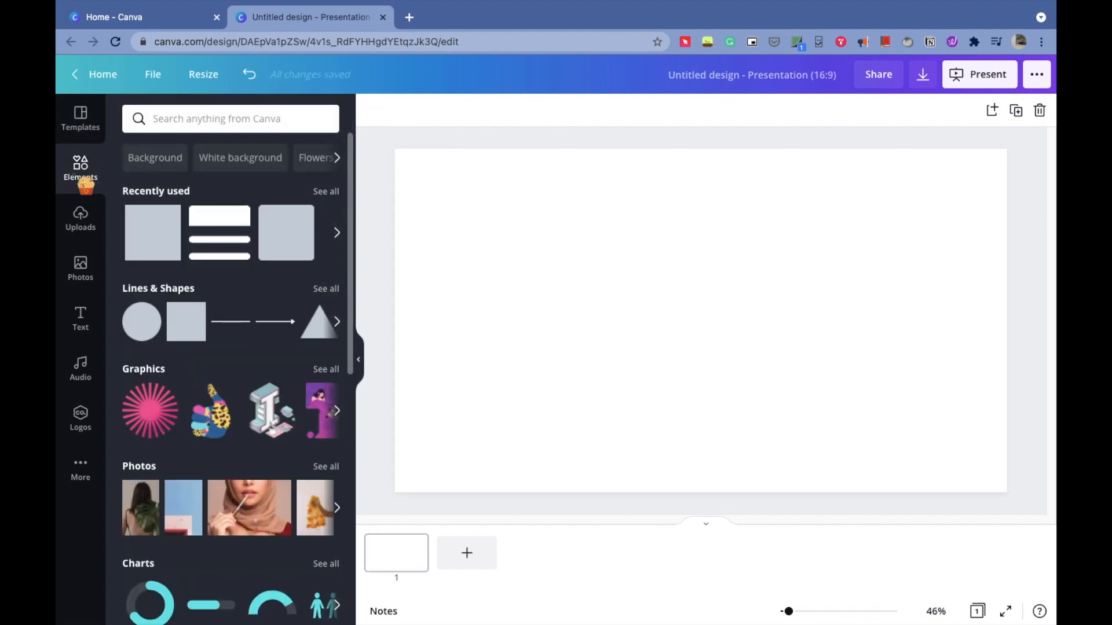
pyautogui.click(186, 322)
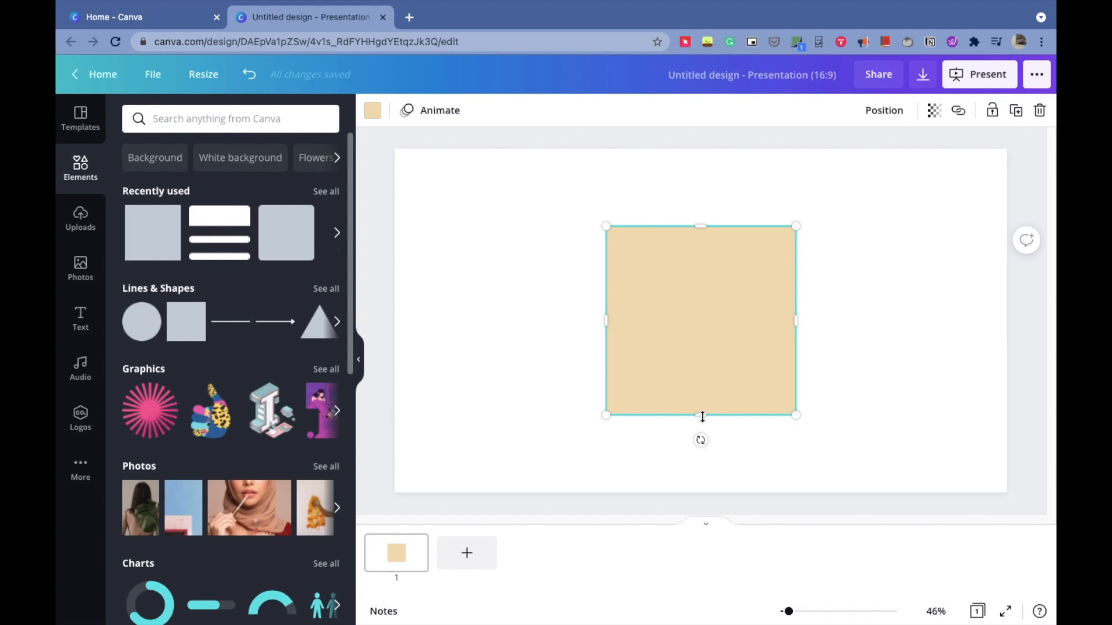
pyautogui.moveTo(702, 416); pyautogui.dragTo(698, 265)
pyautogui.moveTo(795, 245); pyautogui.dragTo(995, 247)
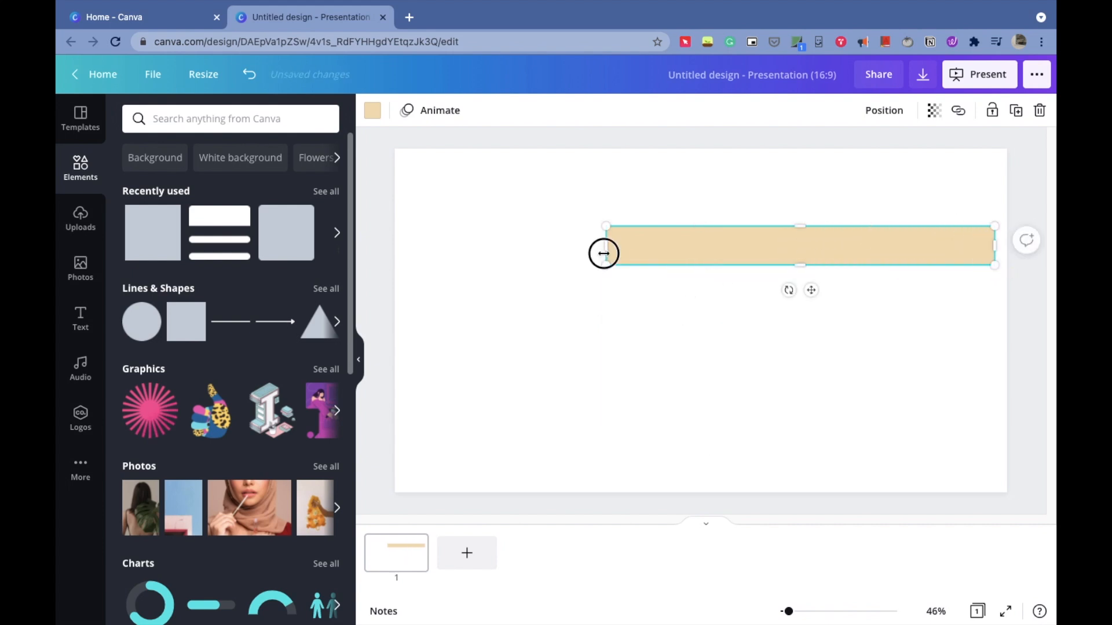
# - Stretch the horizontal bar so it spans the full width of the page
pyautogui.moveTo(604, 253); pyautogui.dragTo(403, 243)
pyautogui.moveTo(699, 264); pyautogui.dragTo(697, 270)
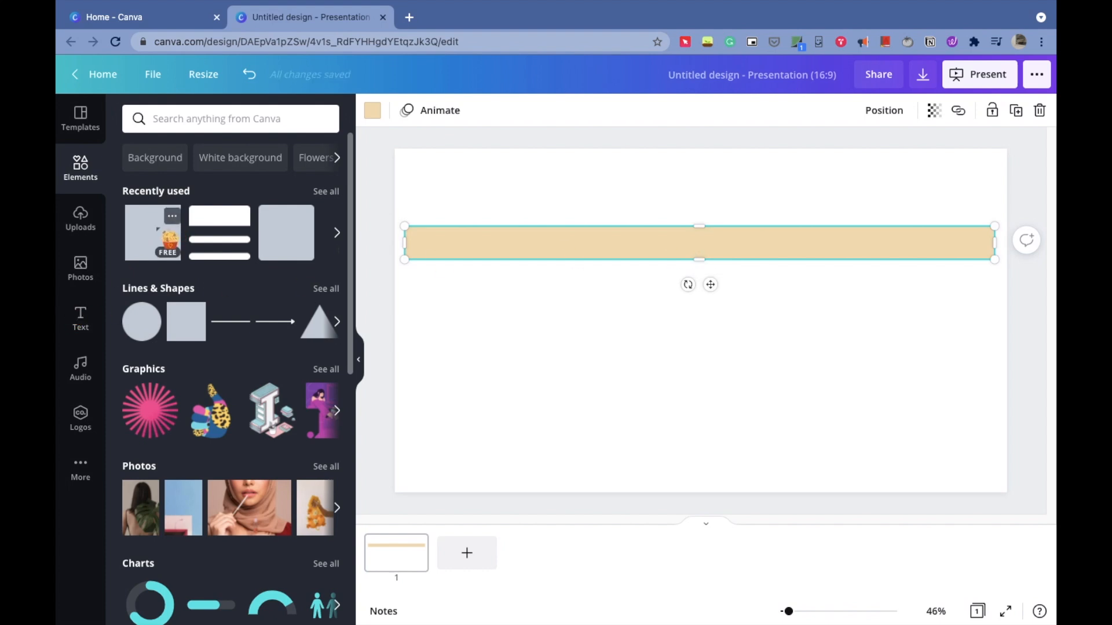
# - Add a new square, move it below the bar at the left, and reshape it into a tall narrow column
pyautogui.press('r')
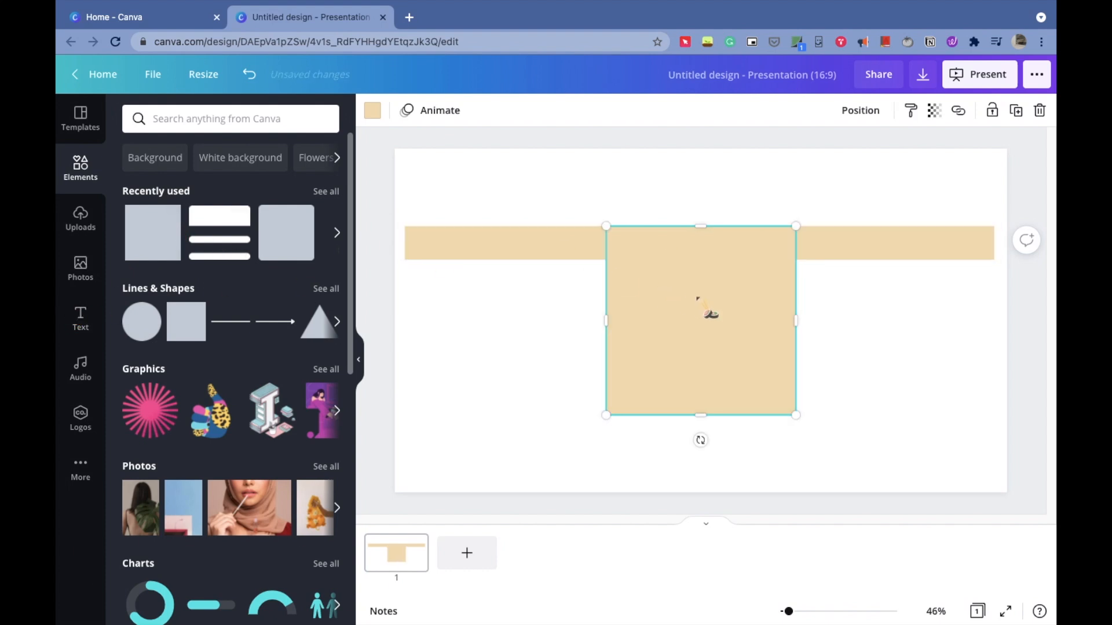
pyautogui.moveTo(696, 298); pyautogui.dragTo(496, 336)
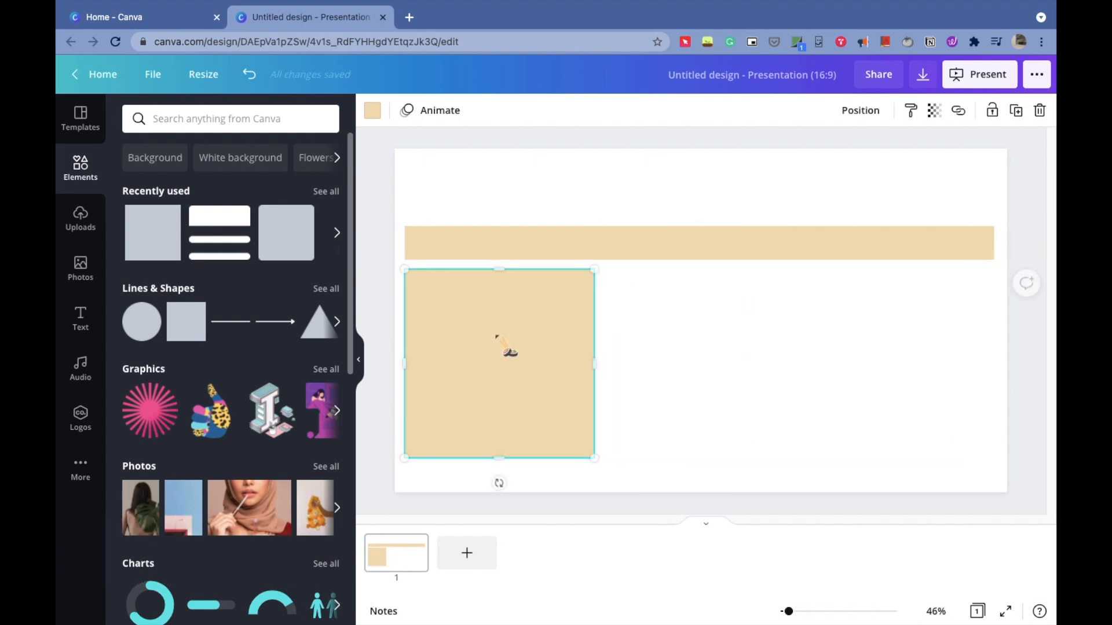
pyautogui.moveTo(590, 365); pyautogui.dragTo(493, 348)
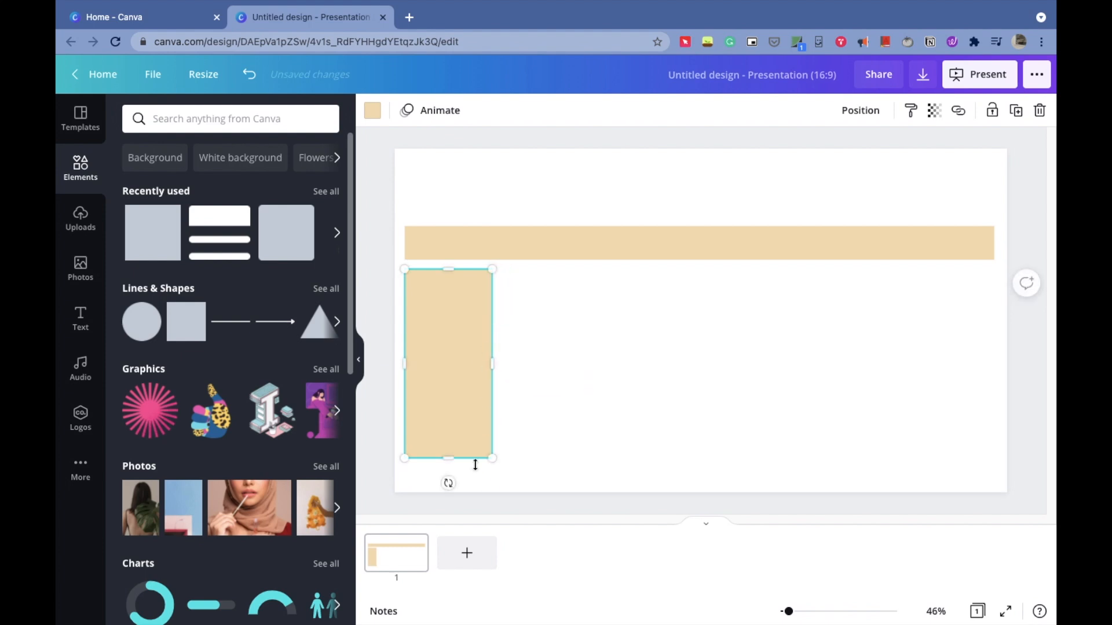
pyautogui.moveTo(446, 458); pyautogui.dragTo(446, 484)
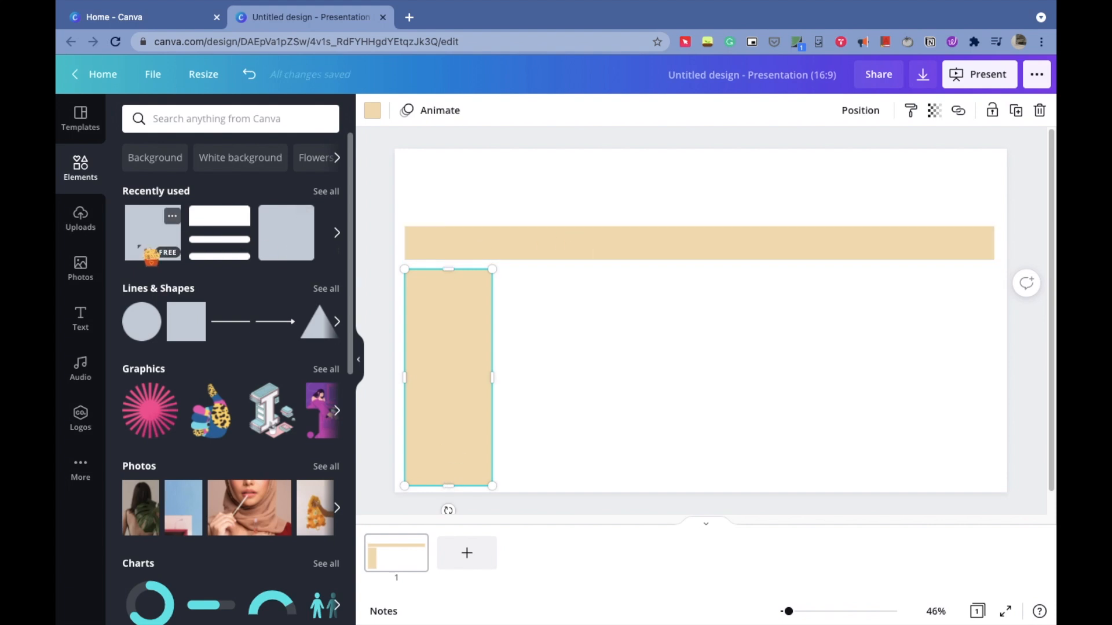
# - Add another square, resize it, and duplicate it into a row of seven narrow columns under the bar
pyautogui.click(151, 255)
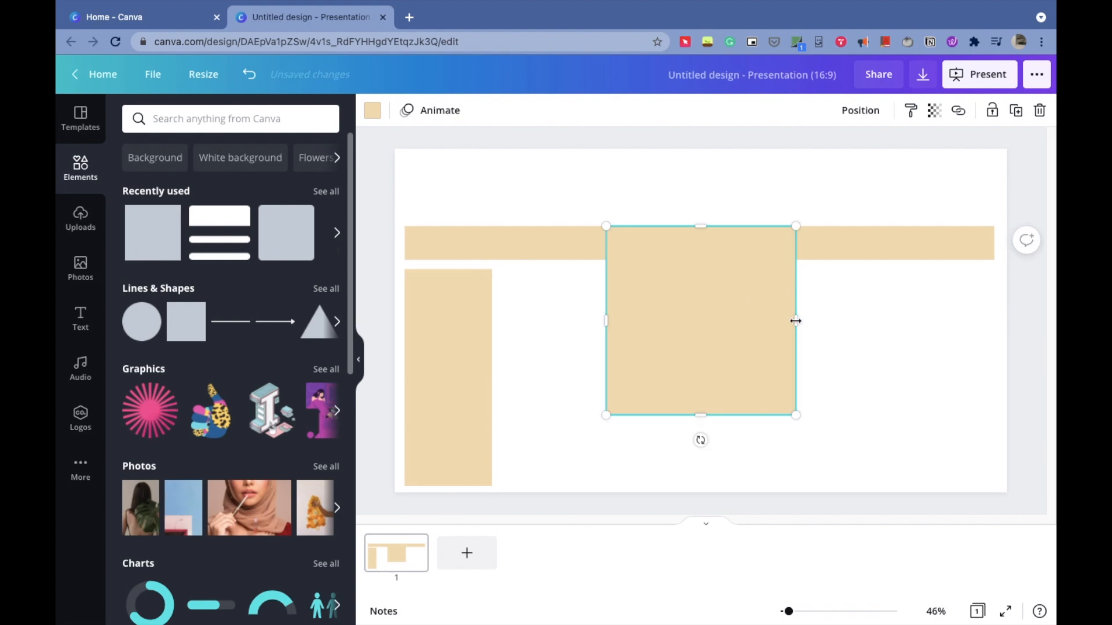
pyautogui.moveTo(795, 321); pyautogui.dragTo(867, 367)
pyautogui.click(1016, 110)
pyautogui.click(1016, 110)
pyautogui.click(1019, 113)
pyautogui.click(1017, 111)
pyautogui.click(1018, 112)
pyautogui.click(770, 497)
pyautogui.click(550, 423)
# - Stretch each of the other columns down so all reach the page's lower edge
pyautogui.moveTo(547, 458); pyautogui.dragTo(546, 485)
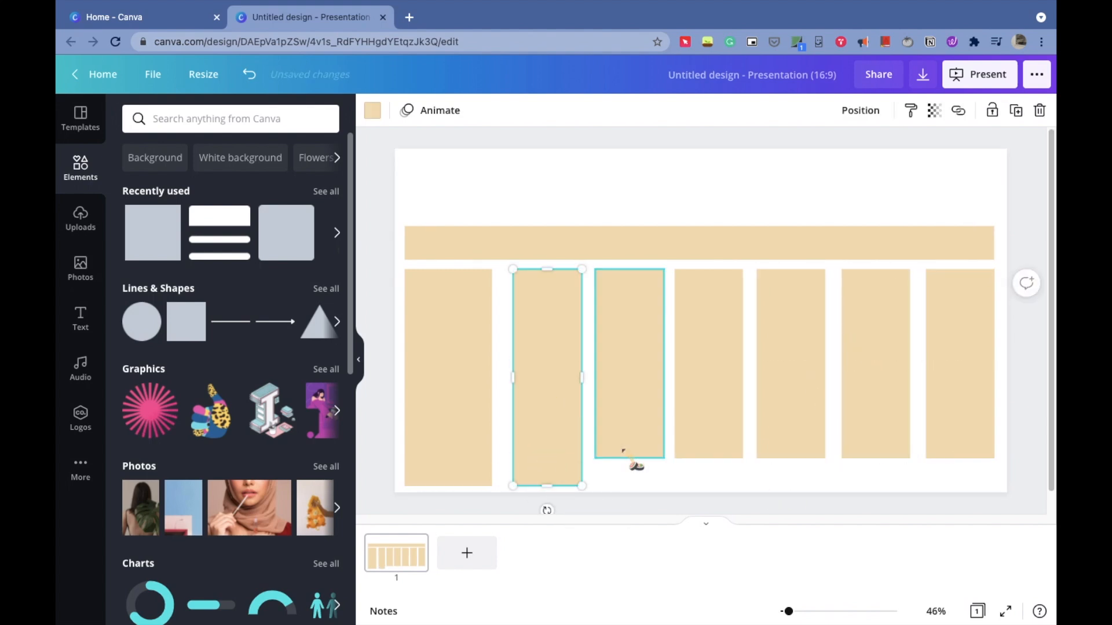
pyautogui.click(631, 452)
pyautogui.moveTo(630, 459); pyautogui.dragTo(630, 486)
pyautogui.click(705, 451)
pyautogui.moveTo(708, 459); pyautogui.dragTo(708, 485)
pyautogui.click(785, 446)
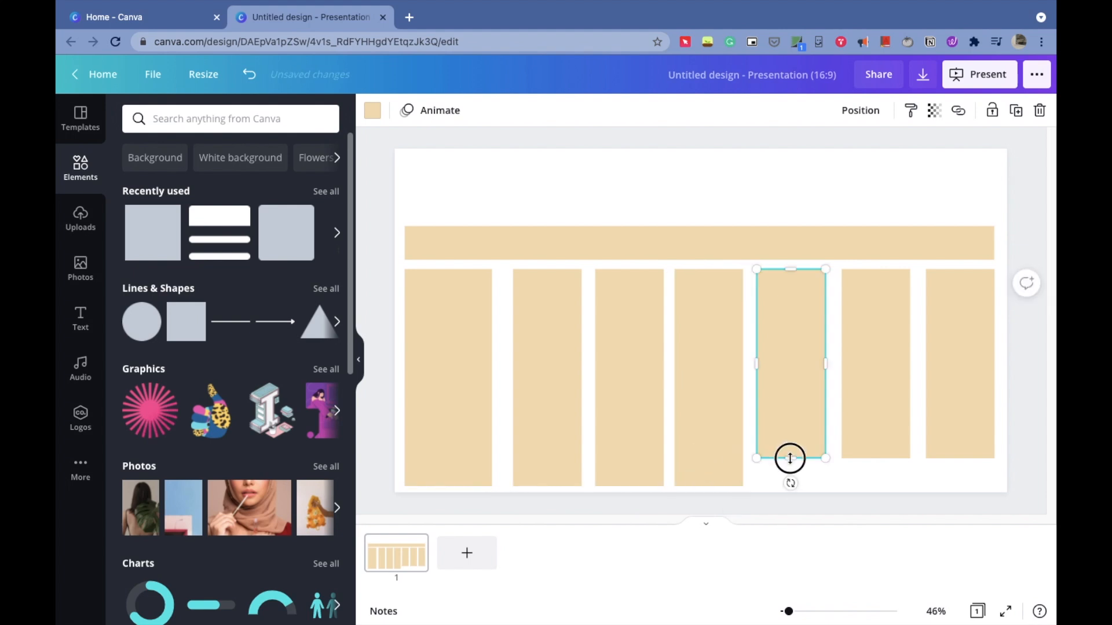
pyautogui.moveTo(791, 459); pyautogui.dragTo(791, 485)
pyautogui.click(895, 422)
pyautogui.moveTo(875, 458); pyautogui.dragTo(876, 485)
pyautogui.click(961, 417)
pyautogui.moveTo(959, 458); pyautogui.dragTo(960, 485)
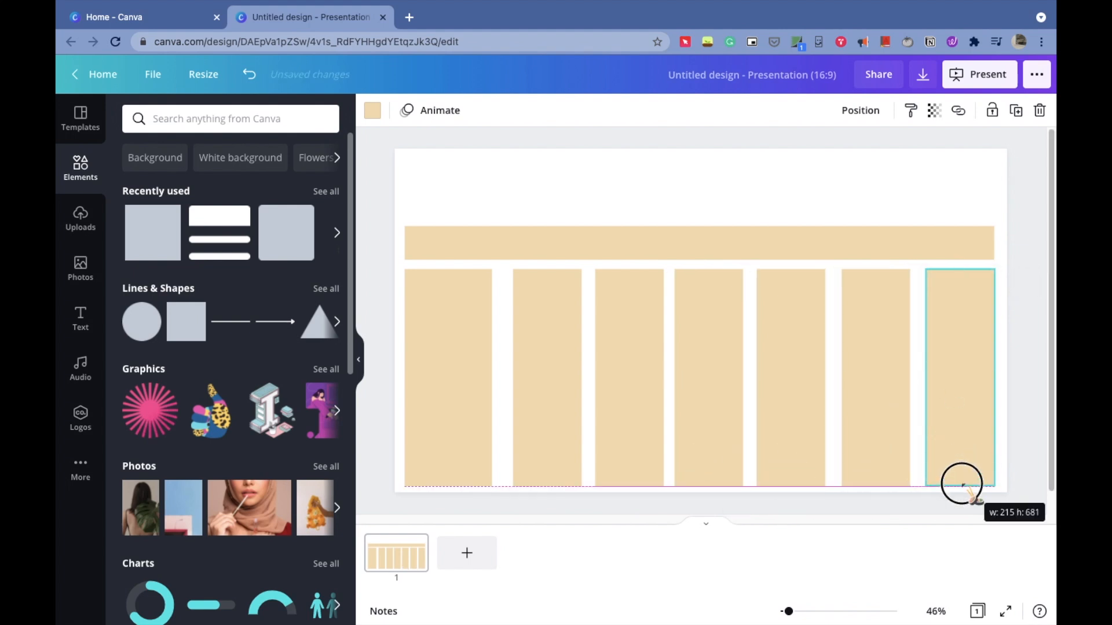
# - Recolor the top bar with a custom light green, #D6EFCA
pyautogui.click(546, 243)
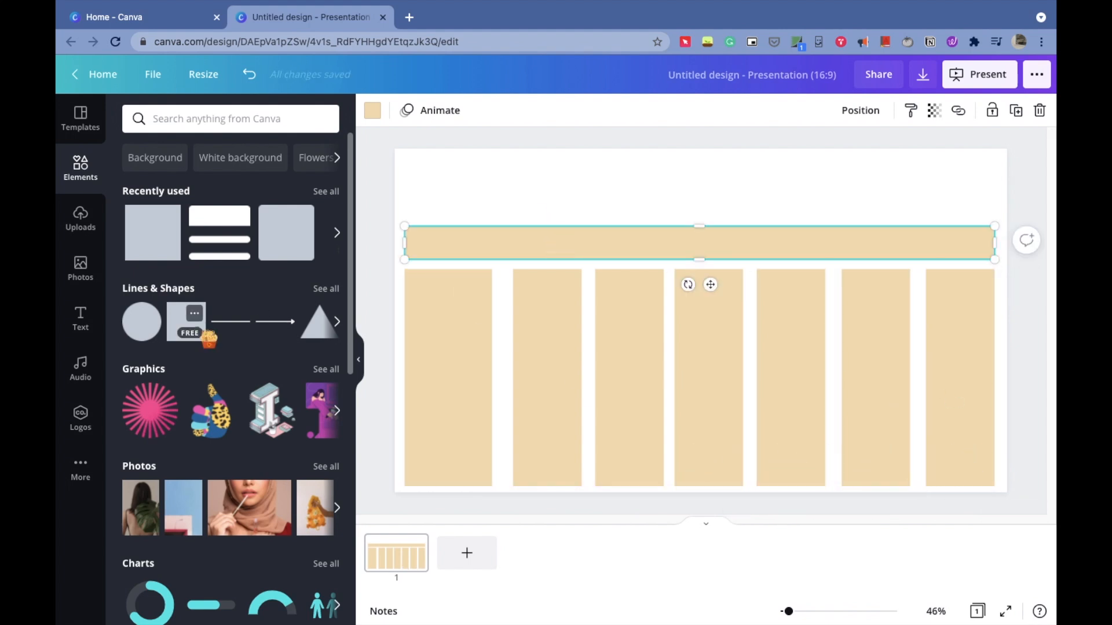
pyautogui.click(372, 111)
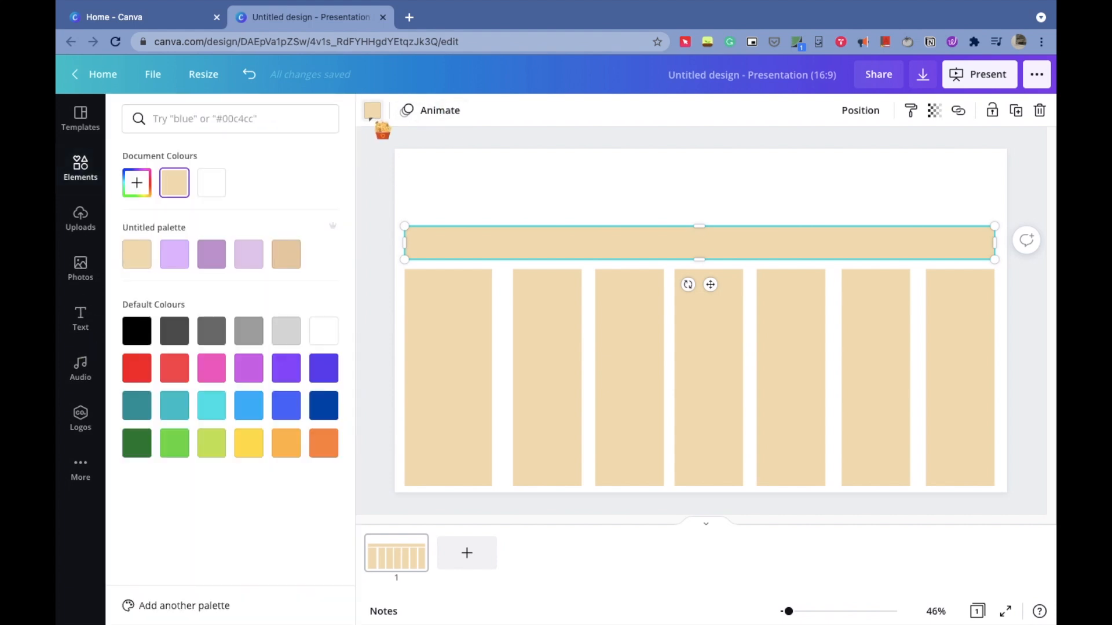
pyautogui.click(150, 180)
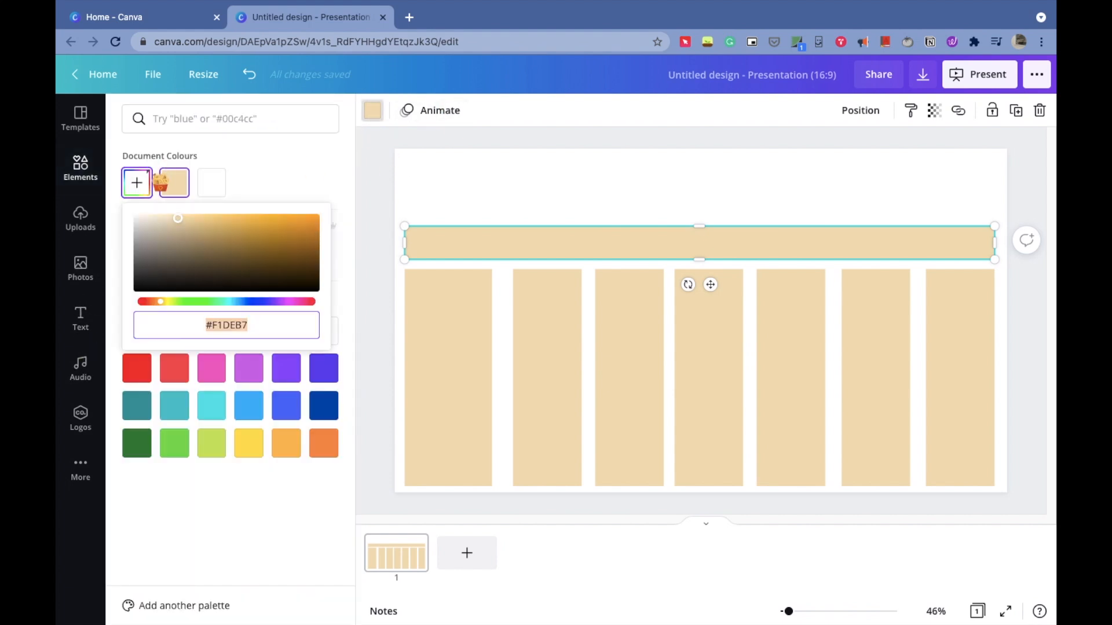
pyautogui.click(177, 301)
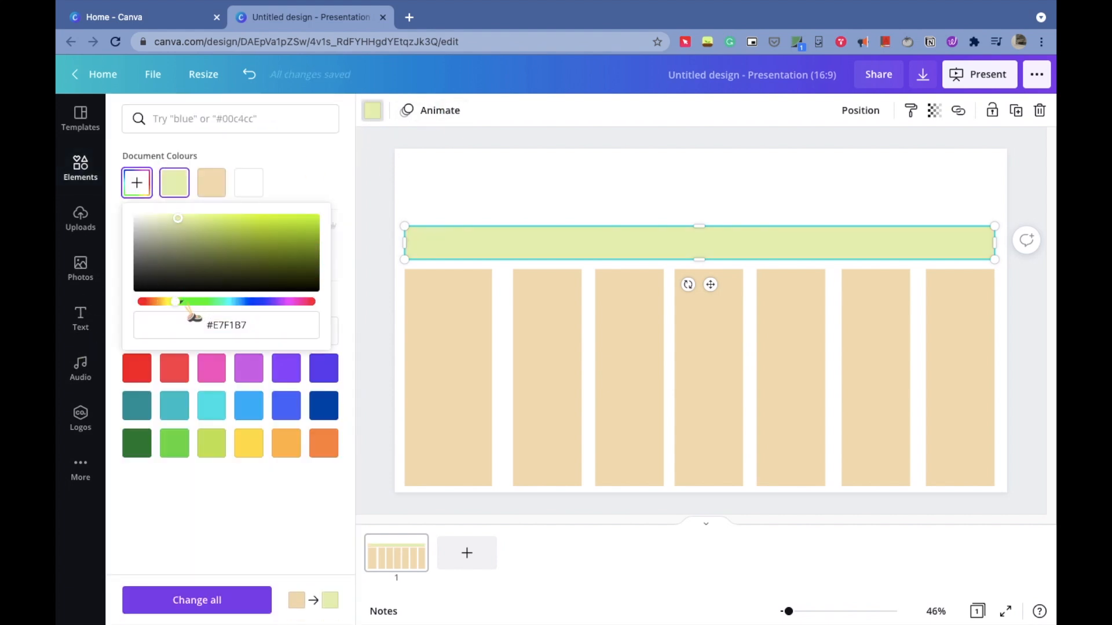
pyautogui.moveTo(178, 218); pyautogui.dragTo(168, 220)
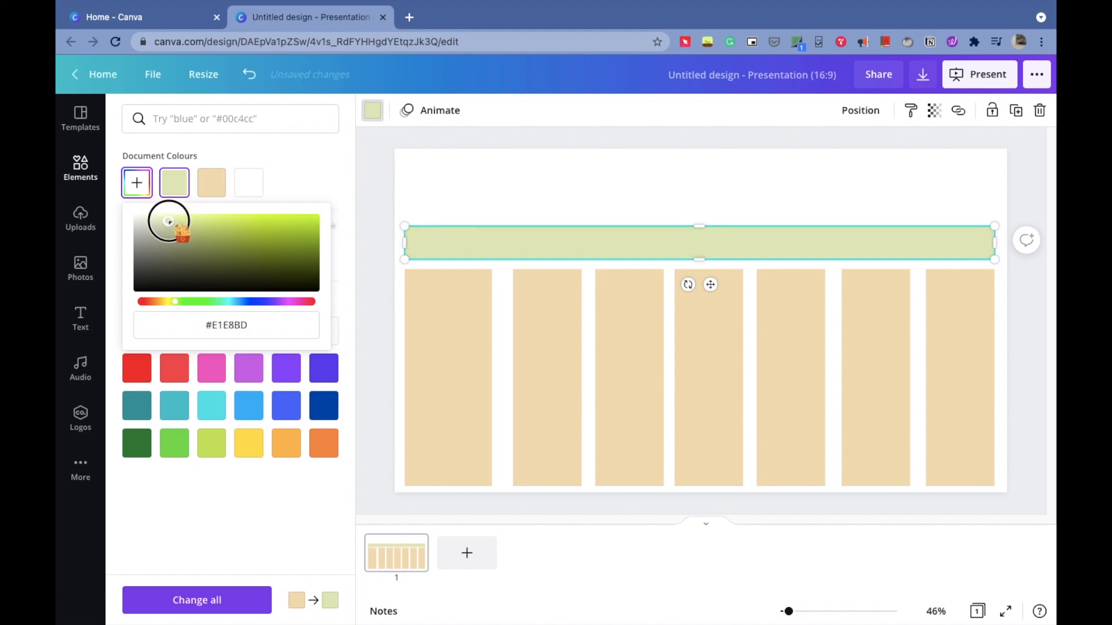
pyautogui.moveTo(177, 301); pyautogui.dragTo(187, 302)
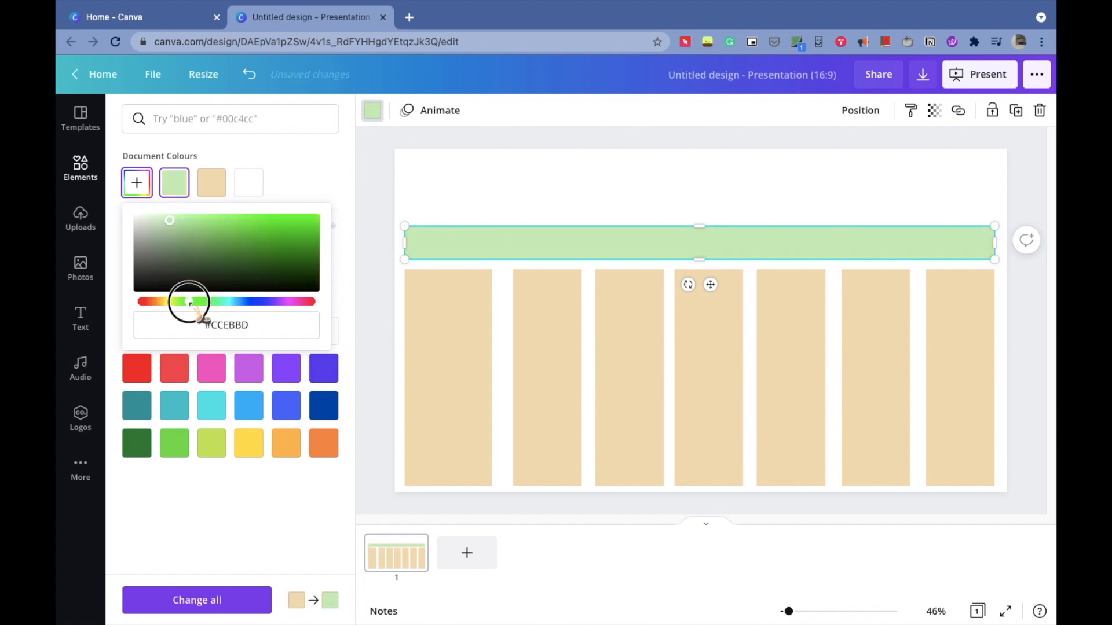
pyautogui.moveTo(167, 222); pyautogui.dragTo(165, 223)
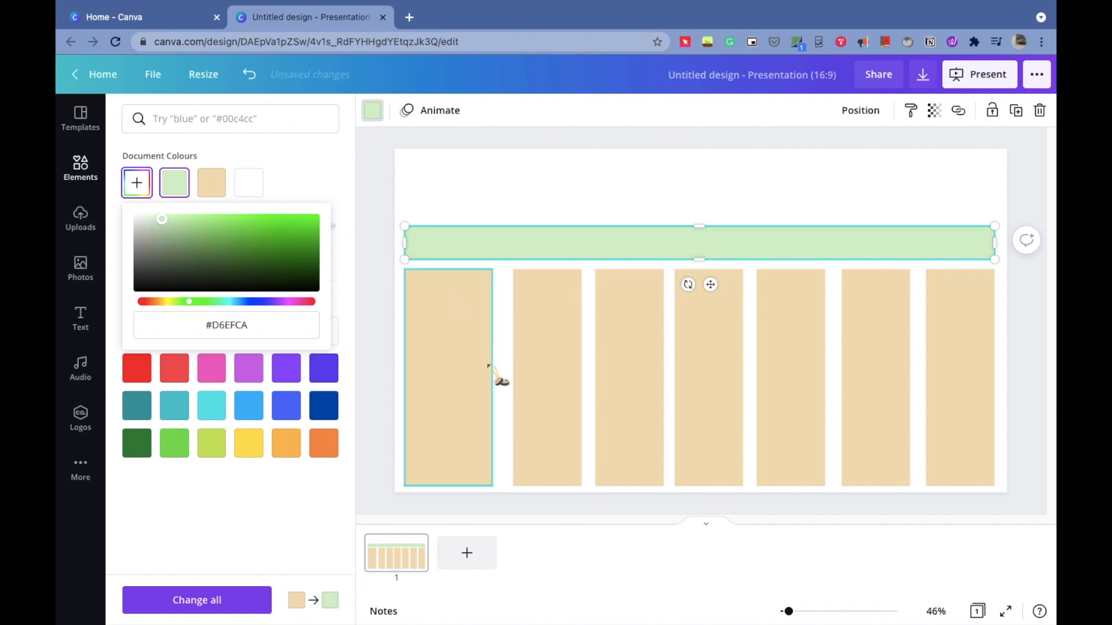
pyautogui.click(512, 189)
pyautogui.click(454, 293)
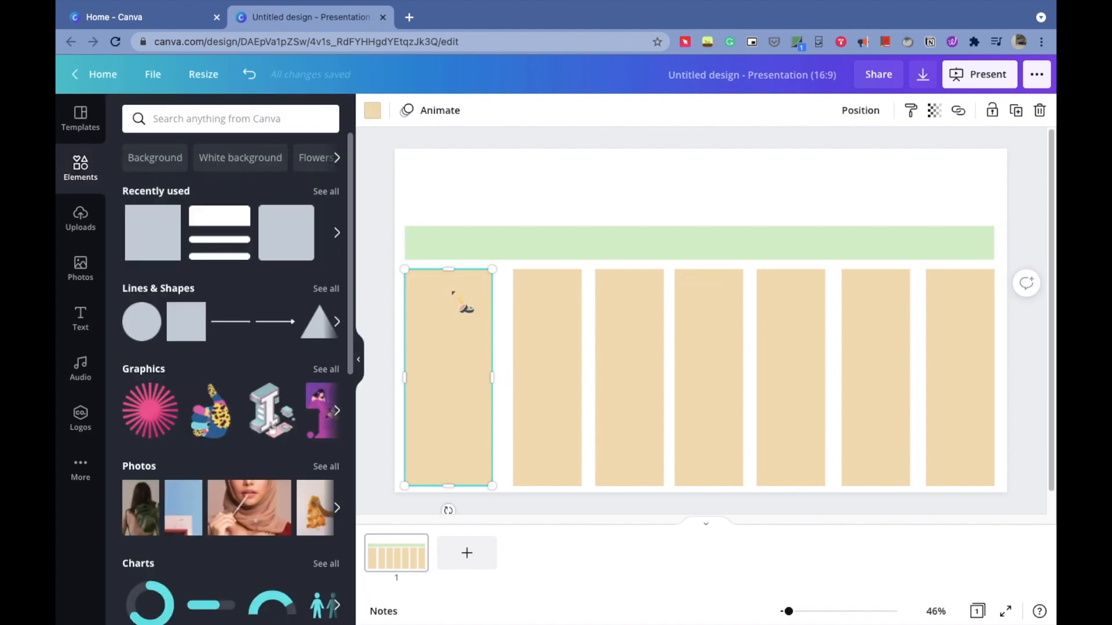
# - Add a heading above the bar and change its text to "course schedule"
pyautogui.click(93, 339)
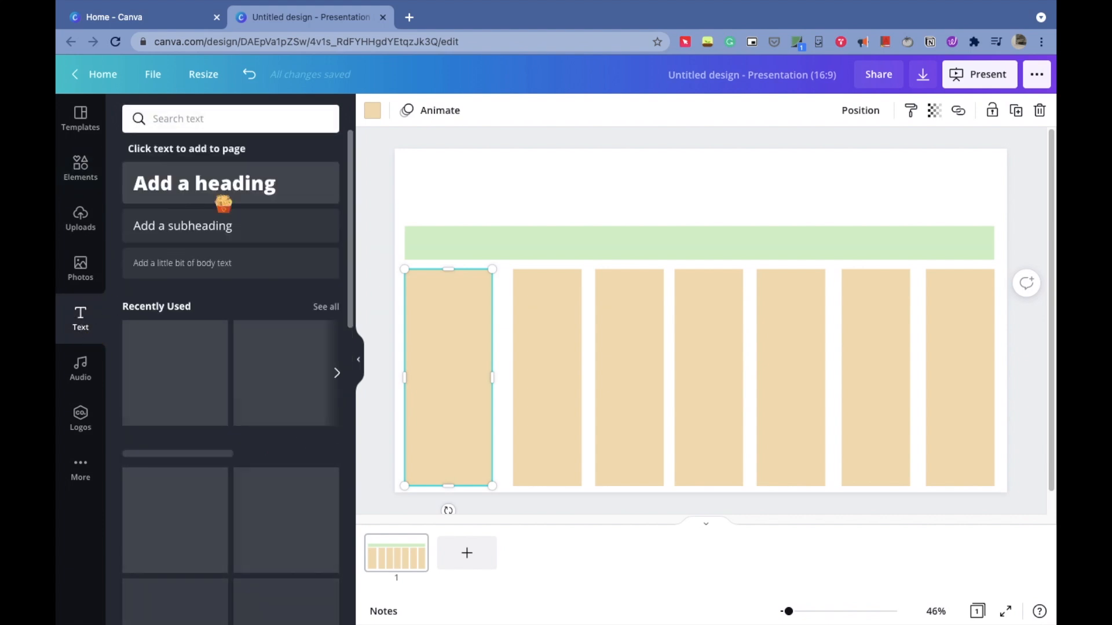
pyautogui.moveTo(689, 329); pyautogui.dragTo(704, 187)
pyautogui.doubleClick(716, 197)
pyautogui.write('Course')
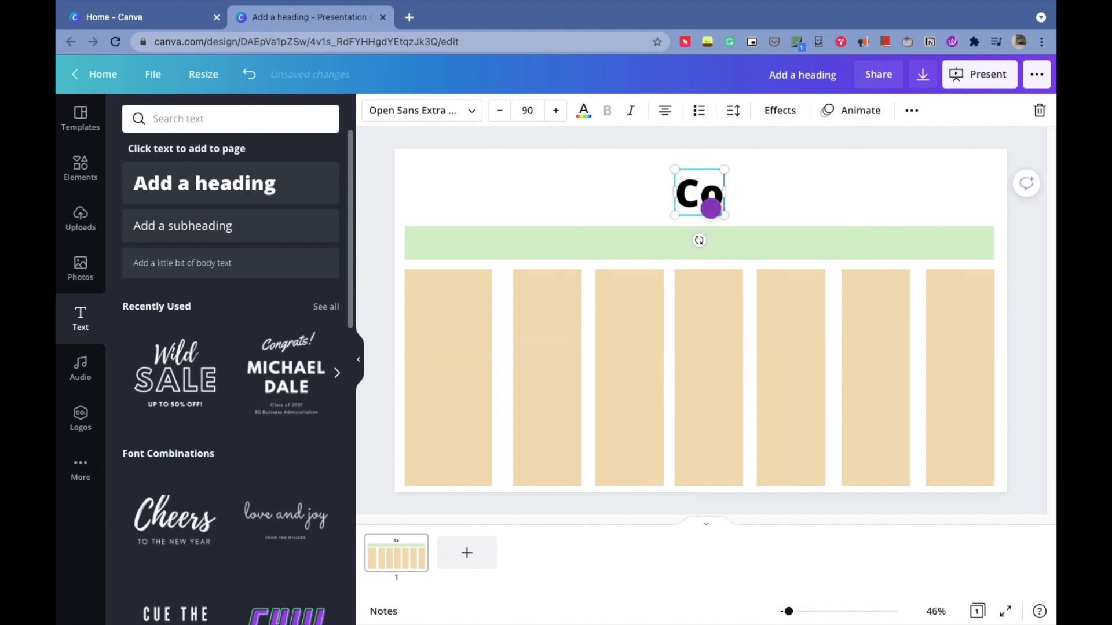
pyautogui.press('BackSpace')
pyautogui.press('BackSpace')
pyautogui.press('BackSpace')
pyautogui.press('BackSpace')
pyautogui.press('BackSpace')
pyautogui.press('BackSpace')
pyautogui.write('course sche')
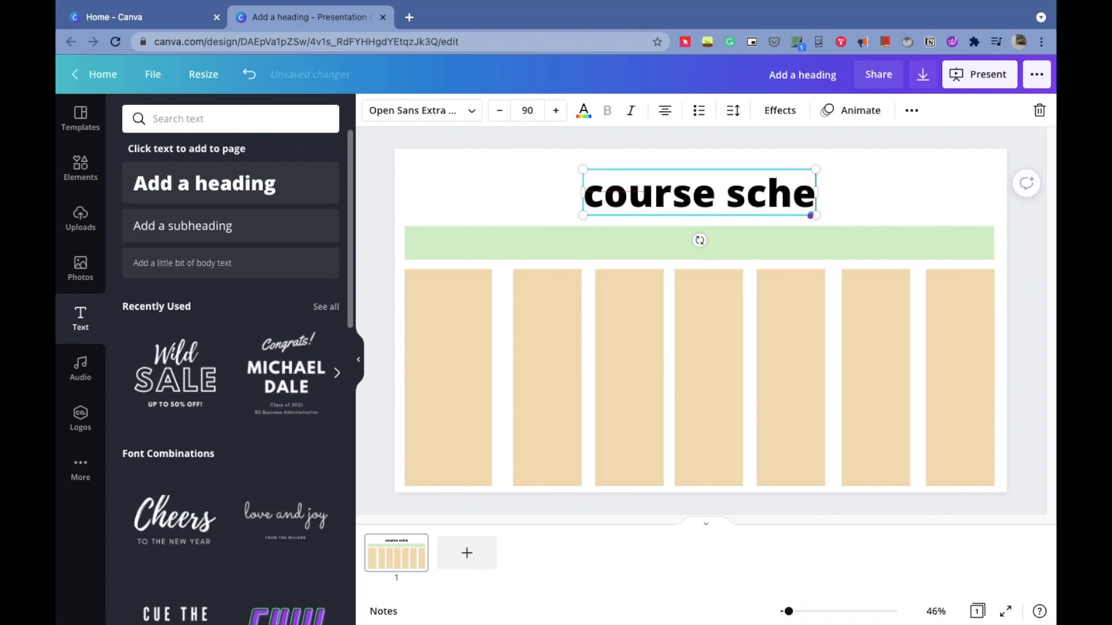
pyautogui.write('dule')
# - Set the heading's font to Daydream and increase its size to 131
pyautogui.press('super+a')
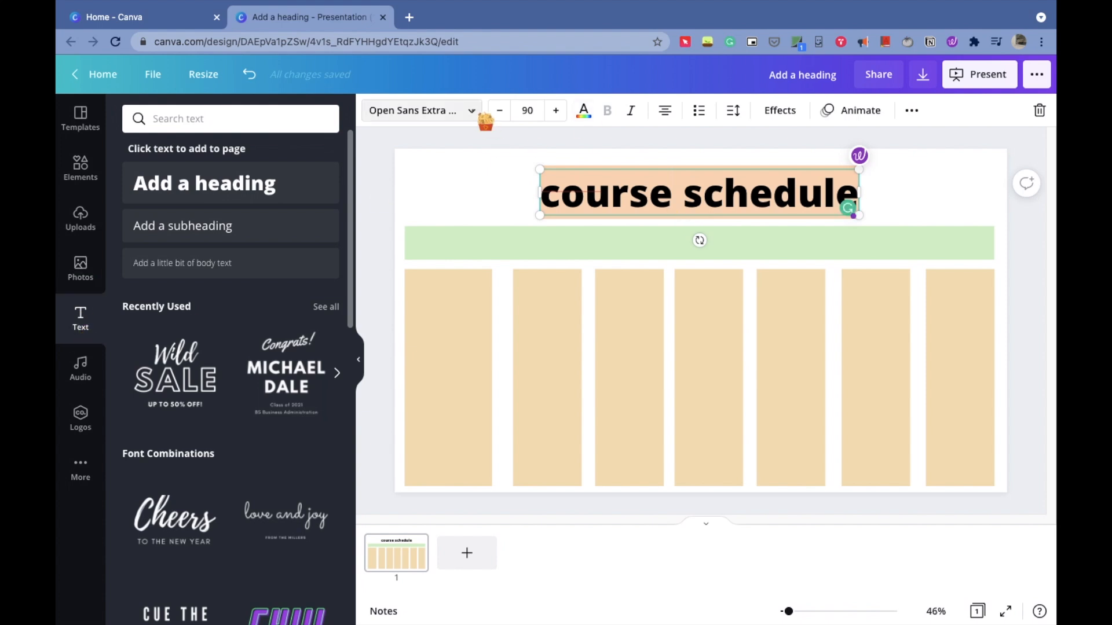
pyautogui.click(417, 110)
pyautogui.scroll(-2, 263, 238)
pyautogui.click(251, 230)
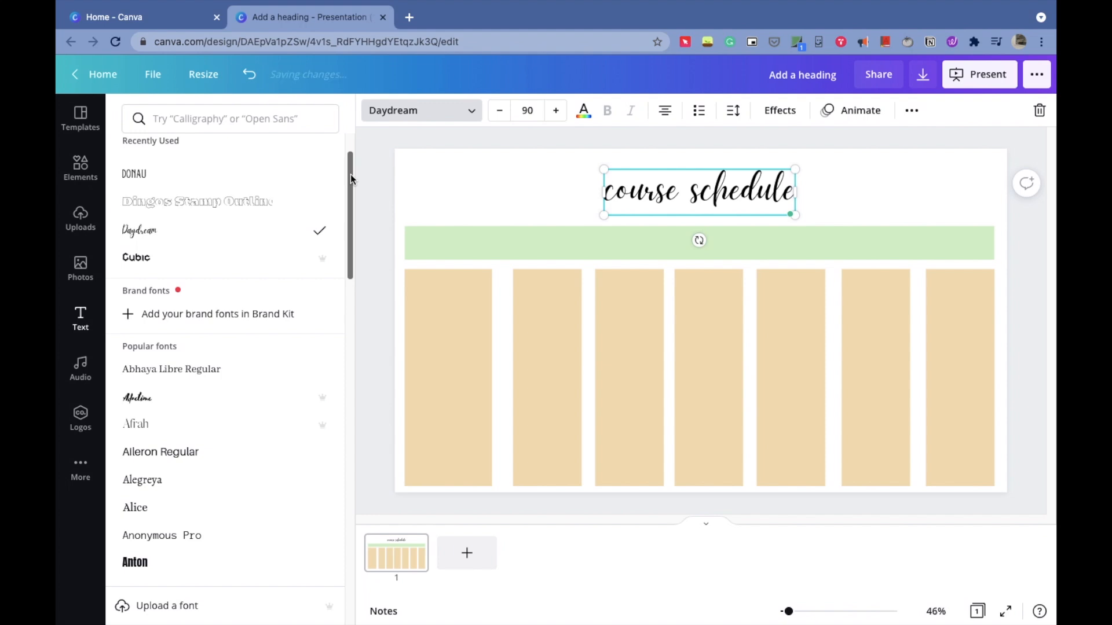
pyautogui.click(555, 110)
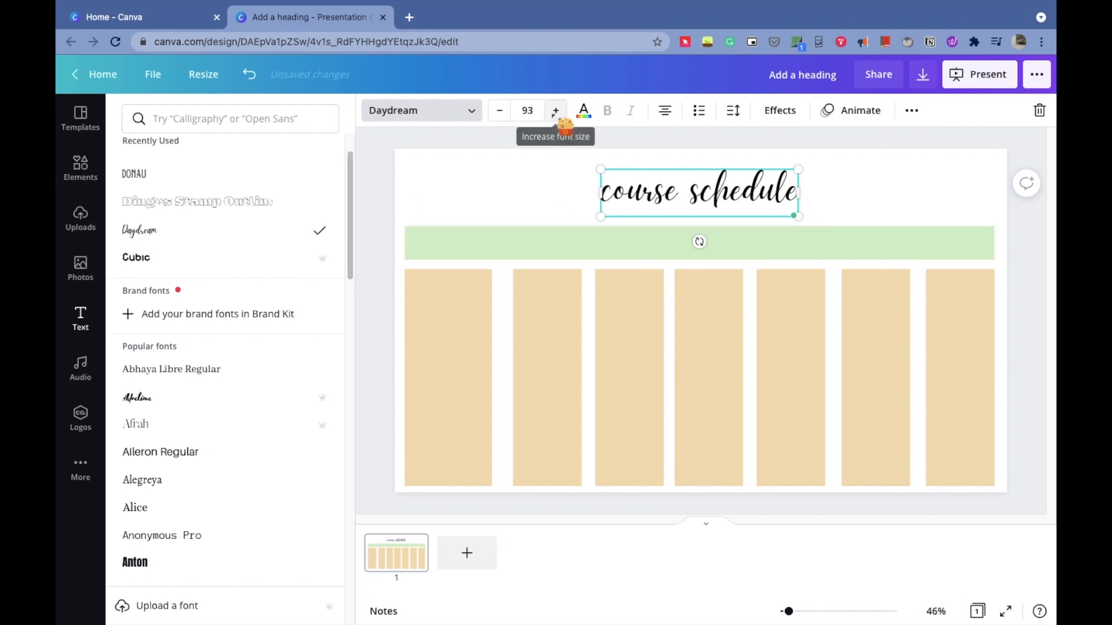
pyautogui.click(556, 110)
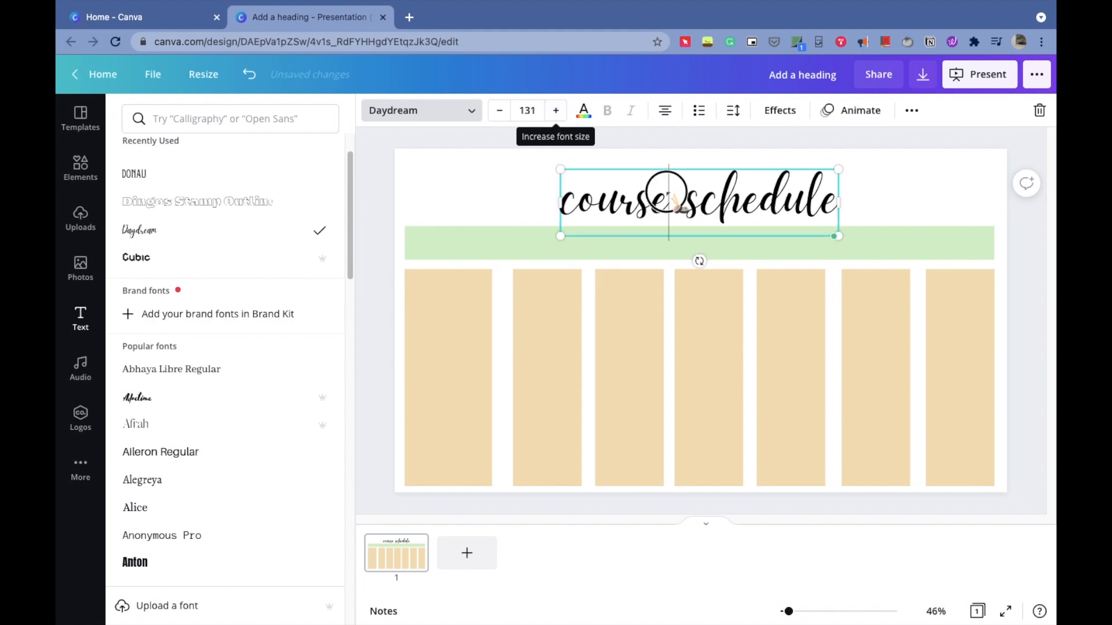
# - Move the heading slightly up so it sits just above the green bar
pyautogui.click(911, 175)
pyautogui.click(727, 188)
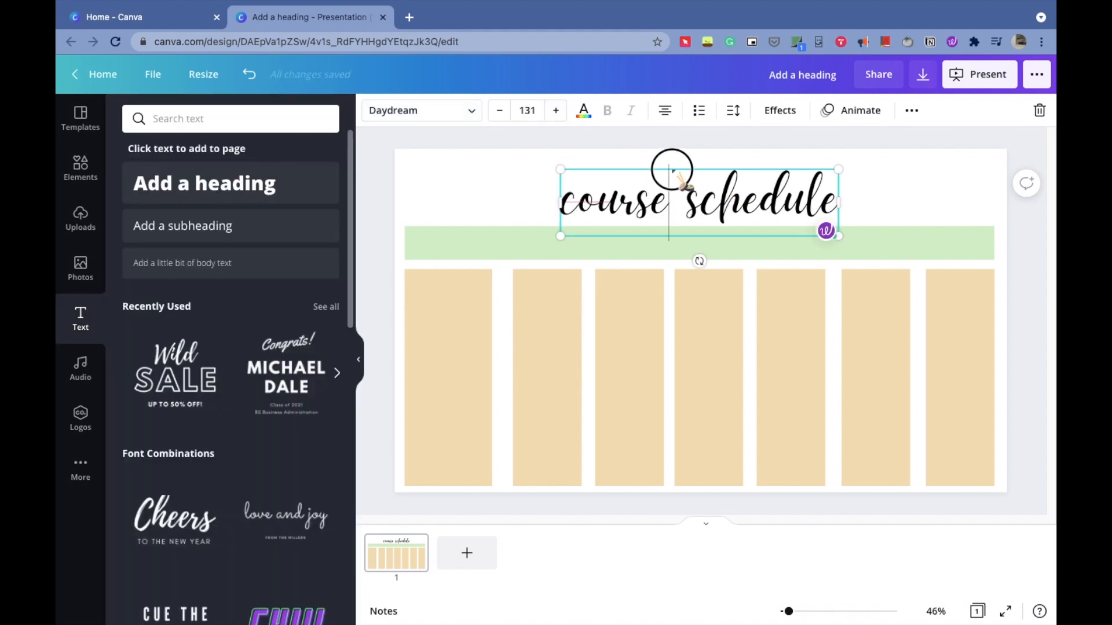
pyautogui.click(482, 192)
pyautogui.click(672, 193)
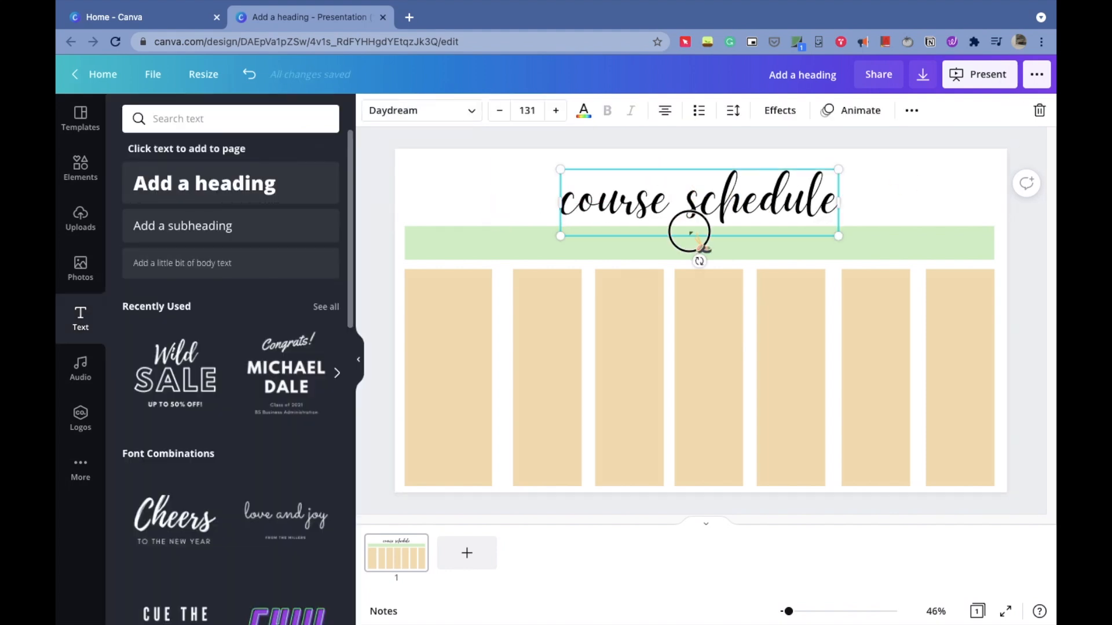
pyautogui.moveTo(690, 232); pyautogui.dragTo(685, 218)
pyautogui.click(685, 217)
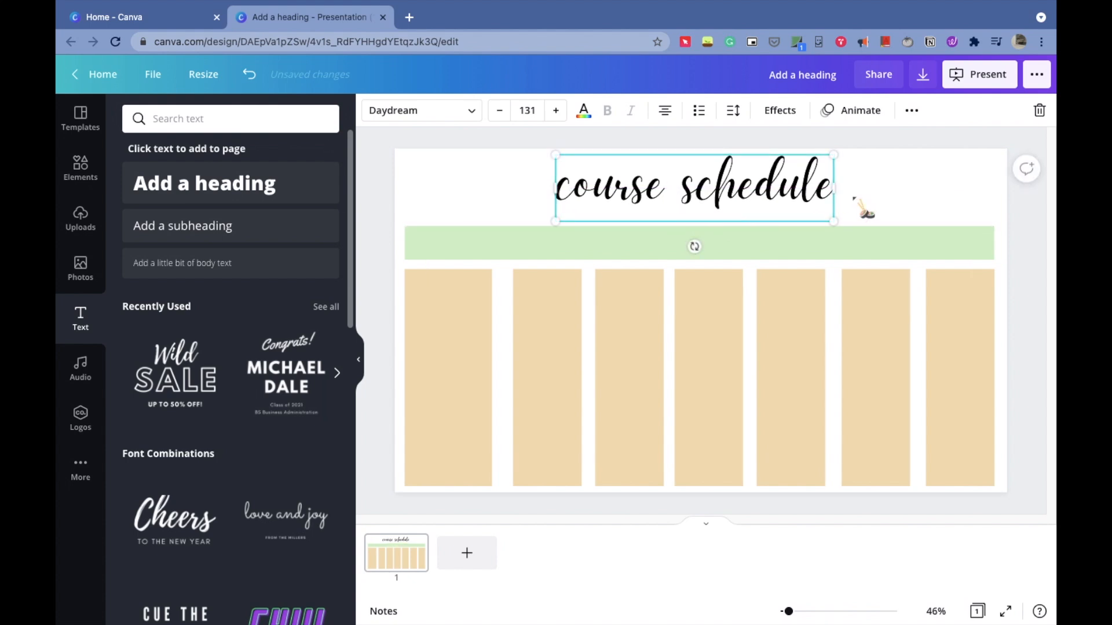
# - Color the heading text light green and apply the Lift text effect
pyautogui.click(486, 203)
pyautogui.click(633, 202)
pyautogui.doubleClick(631, 199)
pyautogui.click(584, 111)
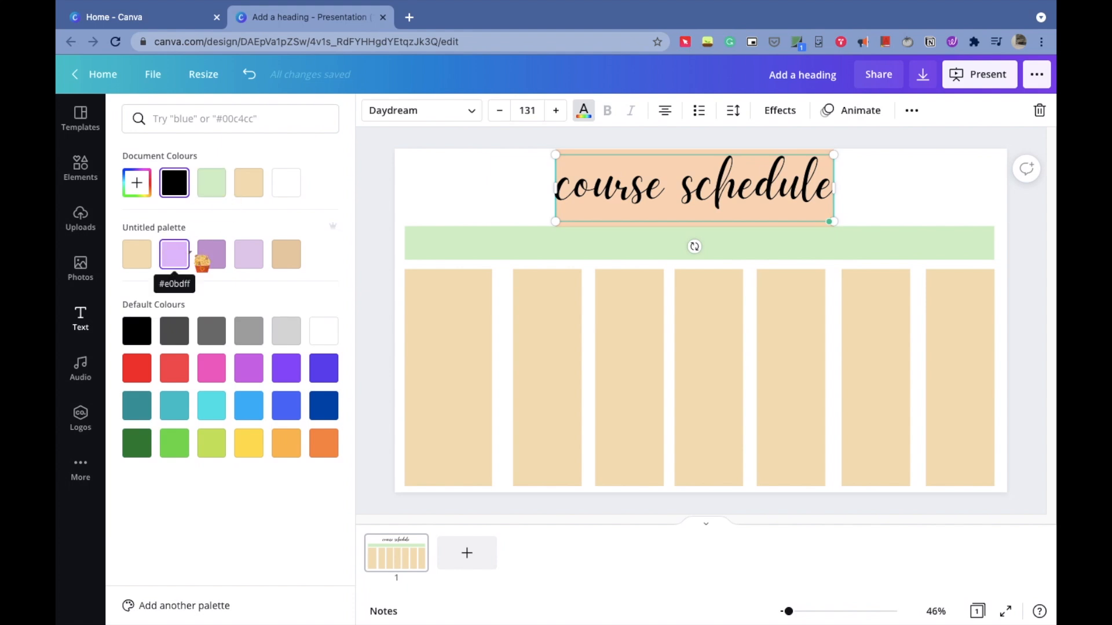
pyautogui.click(297, 256)
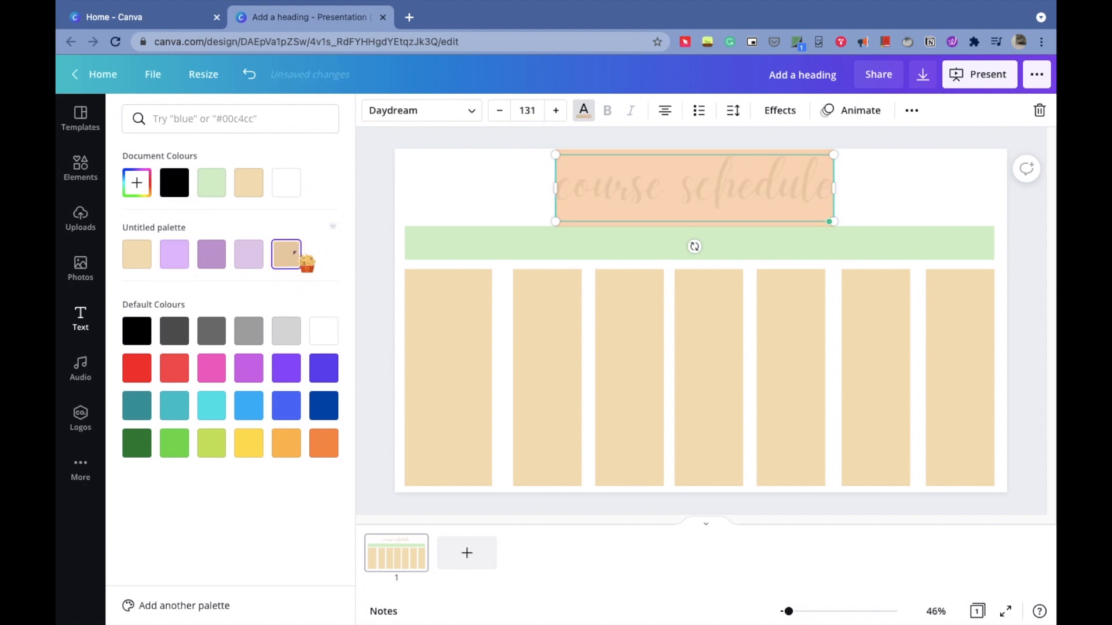
pyautogui.click(207, 190)
pyautogui.click(781, 111)
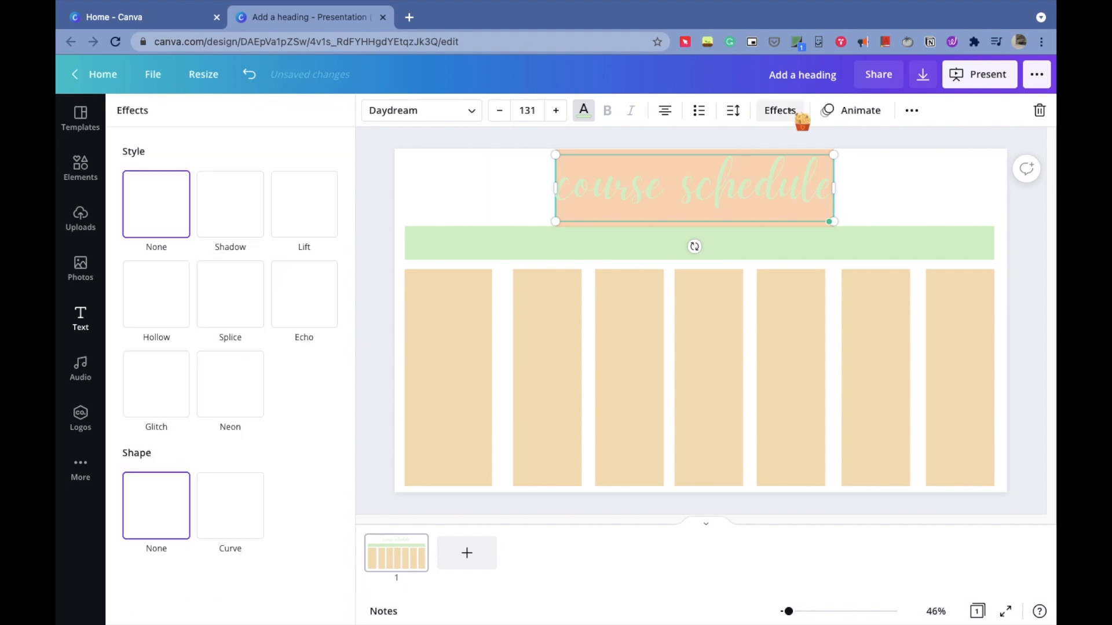
pyautogui.click(324, 217)
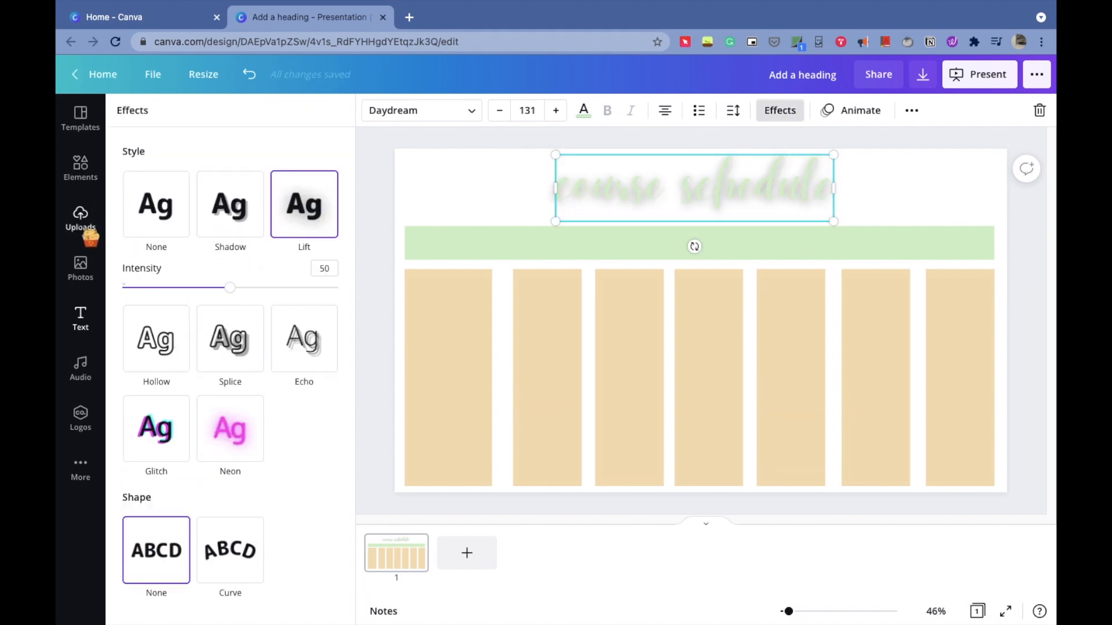
# - Change the heading text color to a custom dark green, #56644F
pyautogui.click(584, 110)
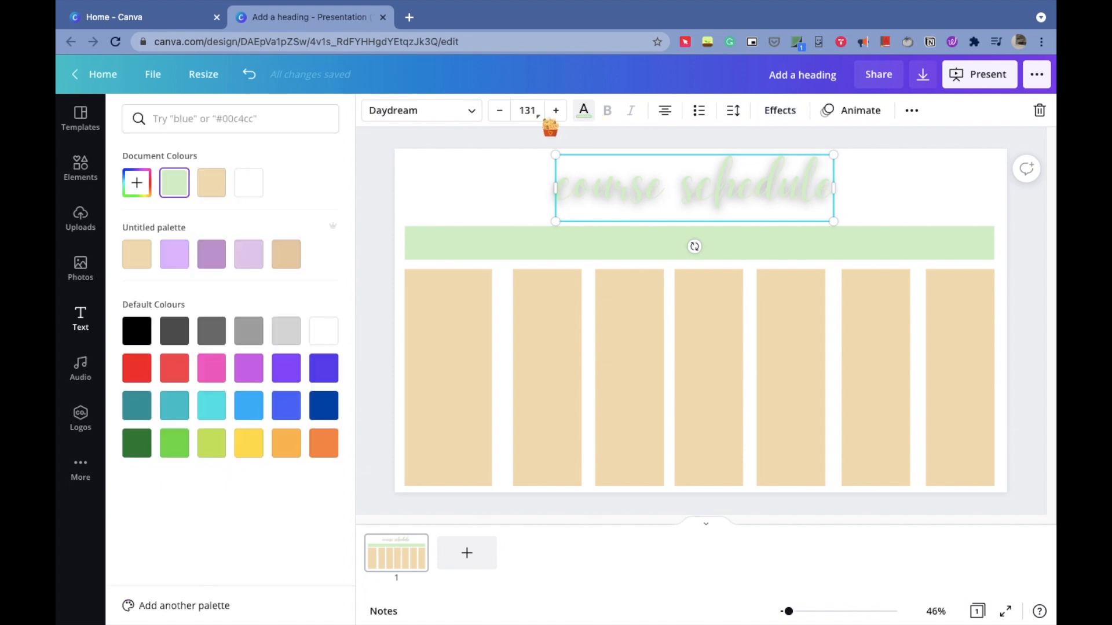
pyautogui.click(148, 188)
pyautogui.moveTo(169, 229); pyautogui.dragTo(172, 261)
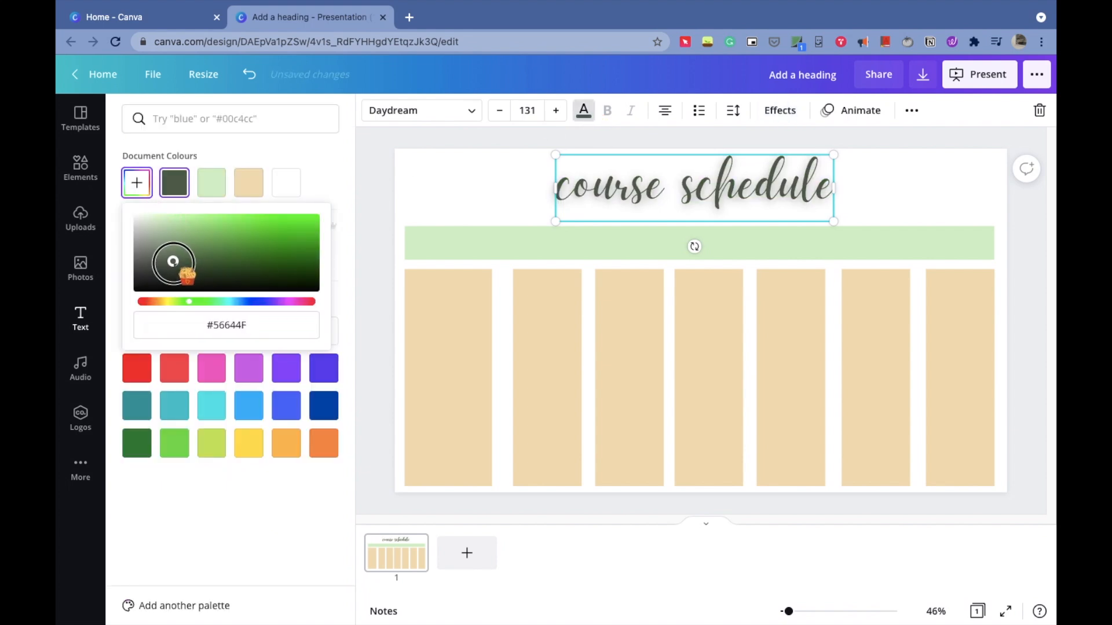
pyautogui.click(469, 181)
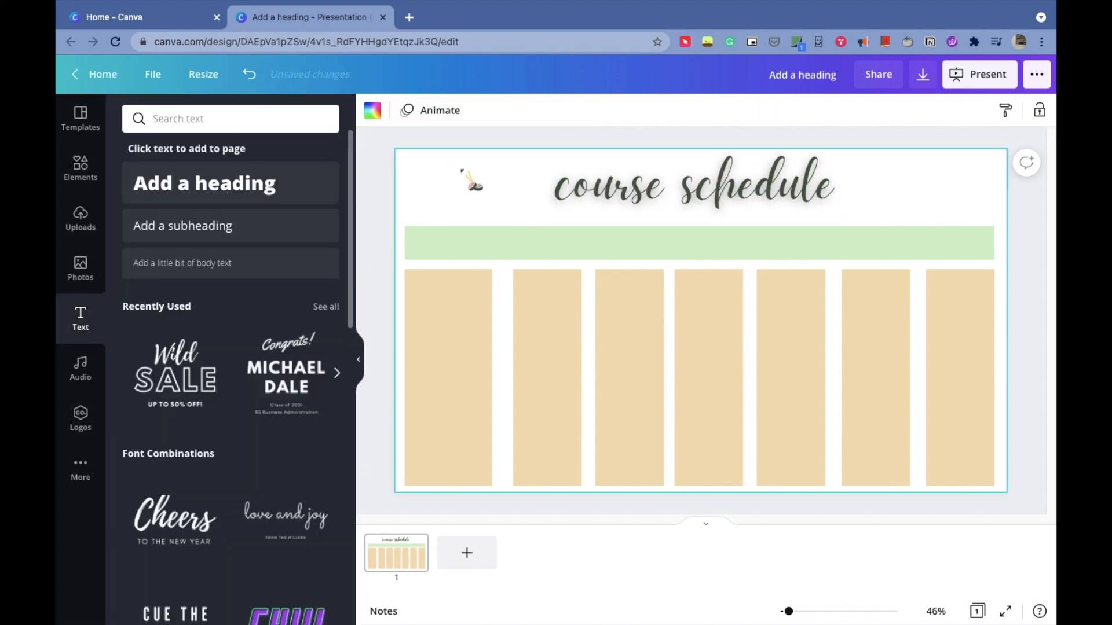
# - Add a body text box reading 9:00 and place it at the top of the first column
pyautogui.click(298, 268)
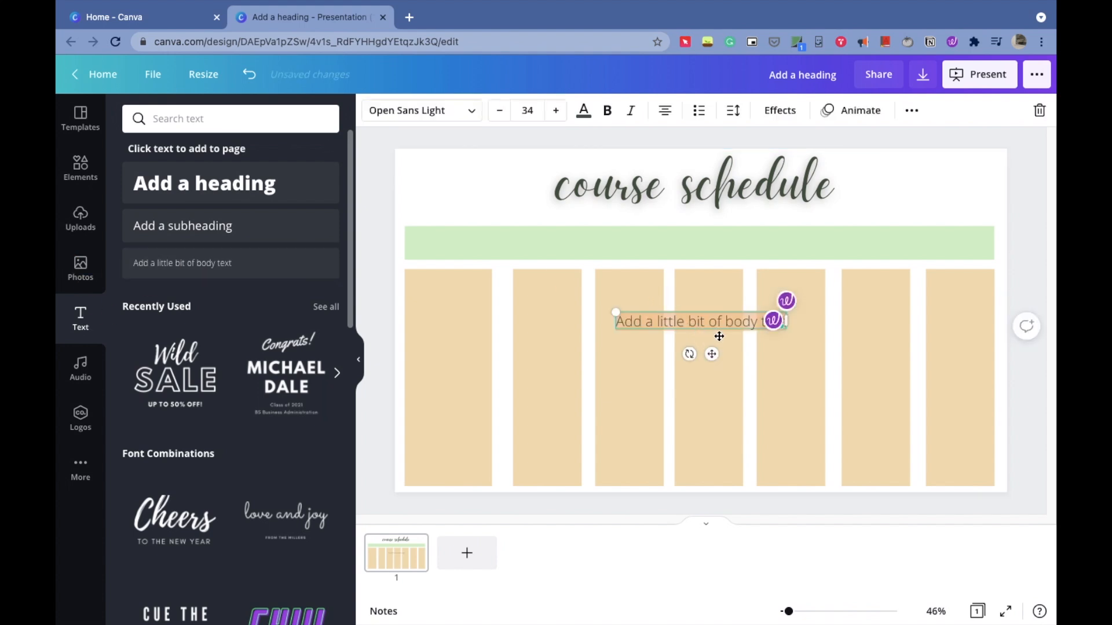
pyautogui.press('BackSpace')
pyautogui.write('9')
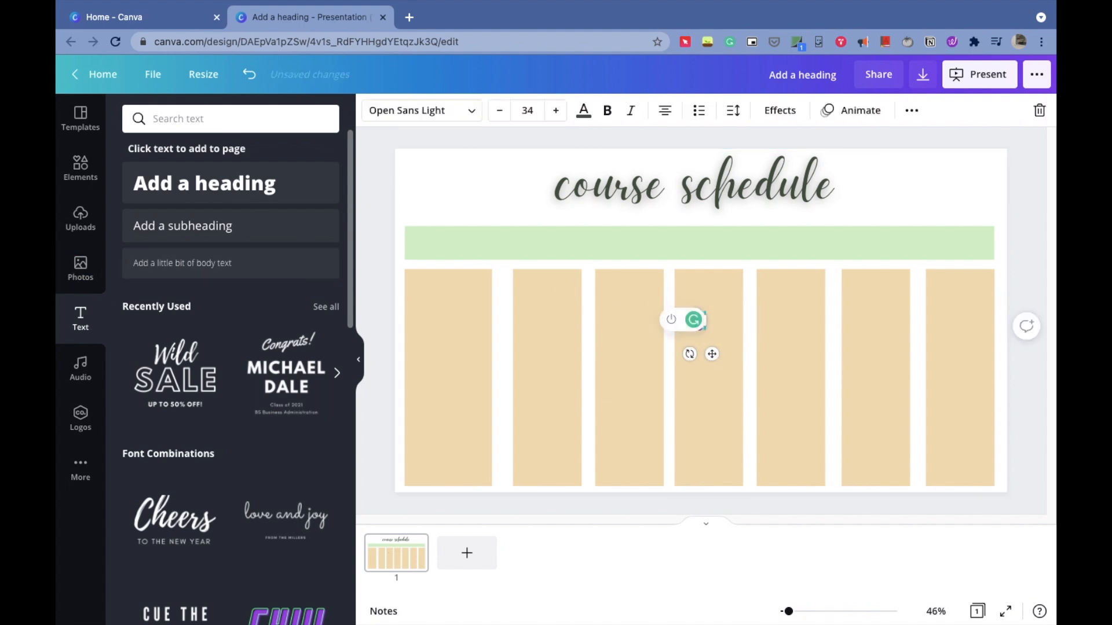
pyautogui.write(':00')
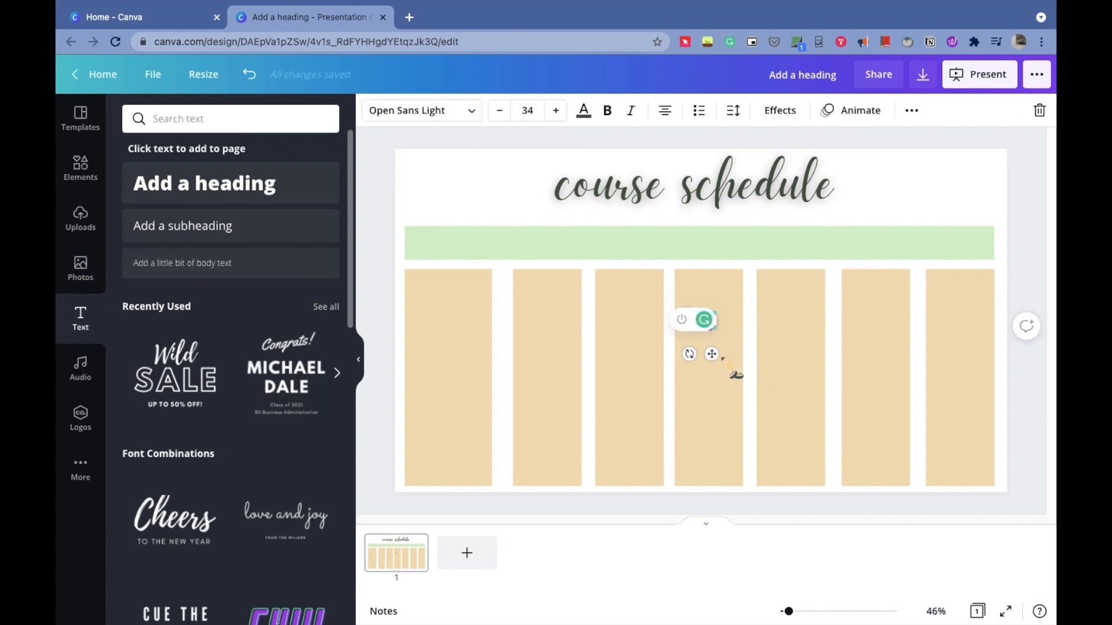
pyautogui.moveTo(608, 340); pyautogui.dragTo(459, 327)
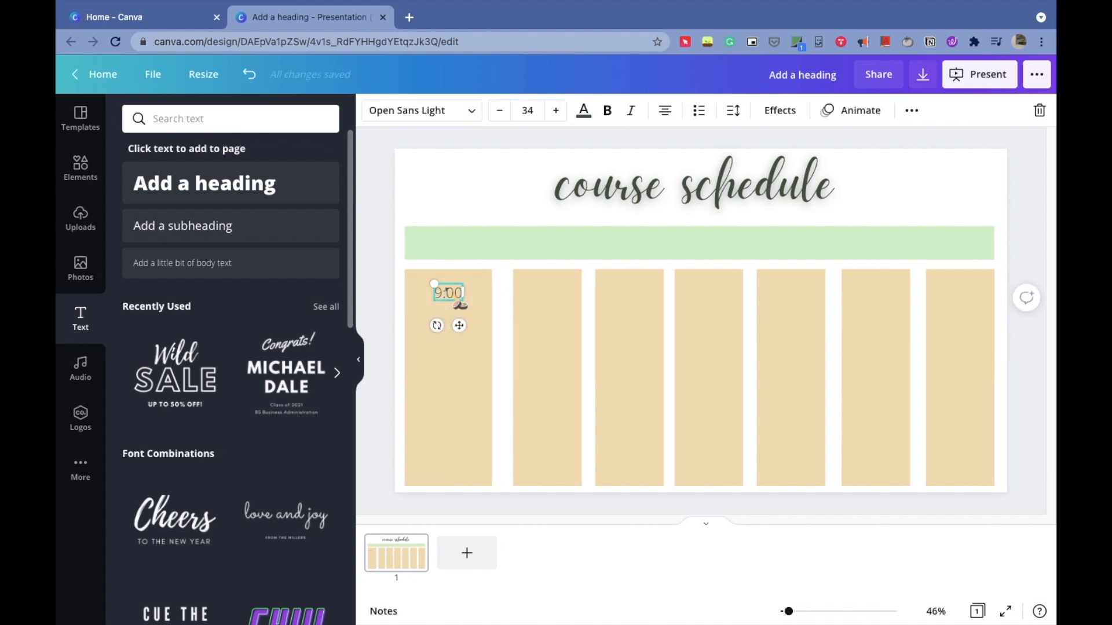
# - Duplicate the 9:00 label six times and stack the copies down the first column
pyautogui.click(913, 111)
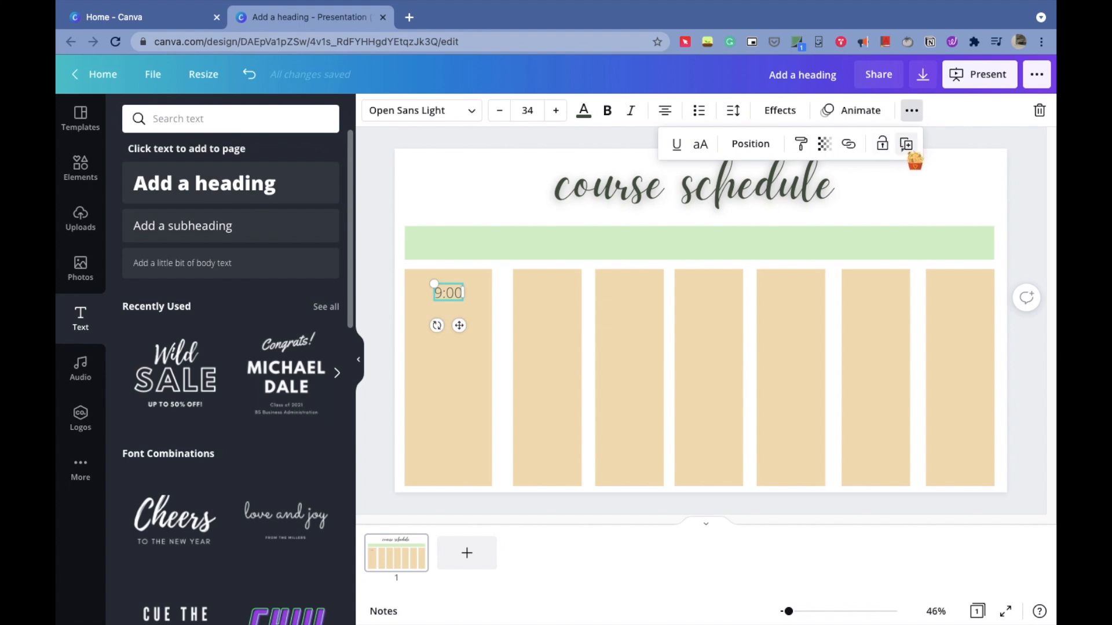
pyautogui.click(906, 143)
pyautogui.moveTo(466, 331)
pyautogui.mouseDown()
pyautogui.moveTo(450, 336)
pyautogui.moveTo(459, 412)
pyautogui.moveTo(459, 316)
pyautogui.mouseUp()
pyautogui.click(913, 112)
pyautogui.click(906, 144)
pyautogui.click(912, 112)
pyautogui.click(906, 143)
pyautogui.click(452, 294)
pyautogui.click(451, 325)
pyautogui.click(452, 346)
pyautogui.moveTo(459, 378); pyautogui.dragTo(459, 510)
pyautogui.click(447, 379)
pyautogui.click(912, 111)
pyautogui.click(906, 143)
pyautogui.click(912, 111)
pyautogui.click(906, 143)
pyautogui.click(913, 112)
pyautogui.click(906, 143)
pyautogui.click(451, 452)
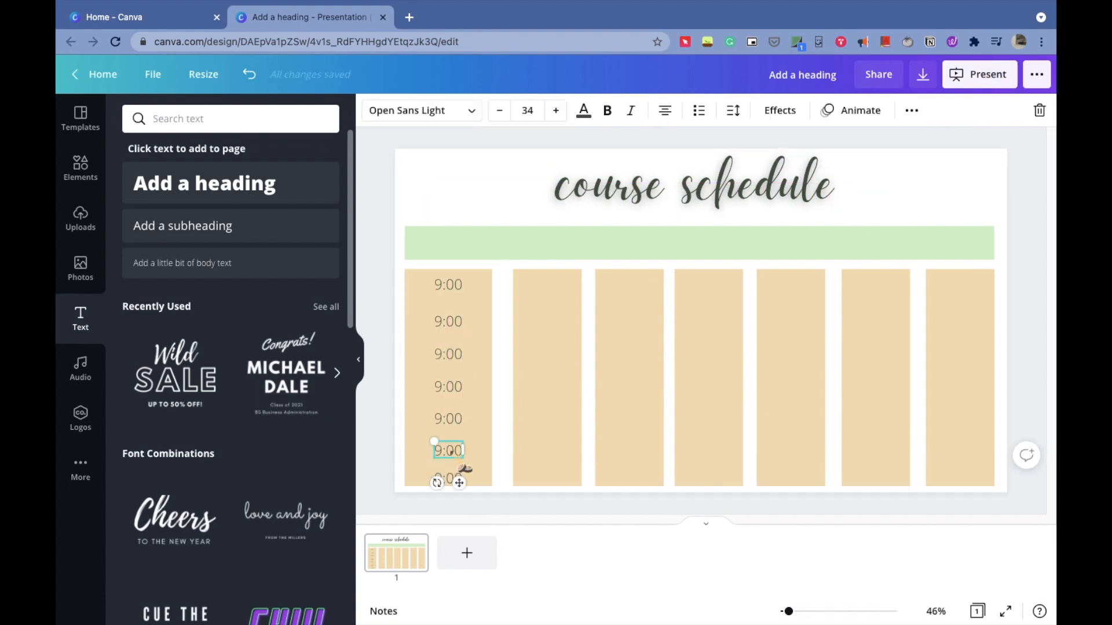
# - Edit the copied labels to read 10:00, 11:00, 12:00, 13:00, 14:00 and 15:00 in order
pyautogui.moveTo(446, 446); pyautogui.dragTo(446, 283)
pyautogui.write('9')
pyautogui.doubleClick(443, 322)
pyautogui.write('10')
pyautogui.doubleClick(444, 354)
pyautogui.write('11')
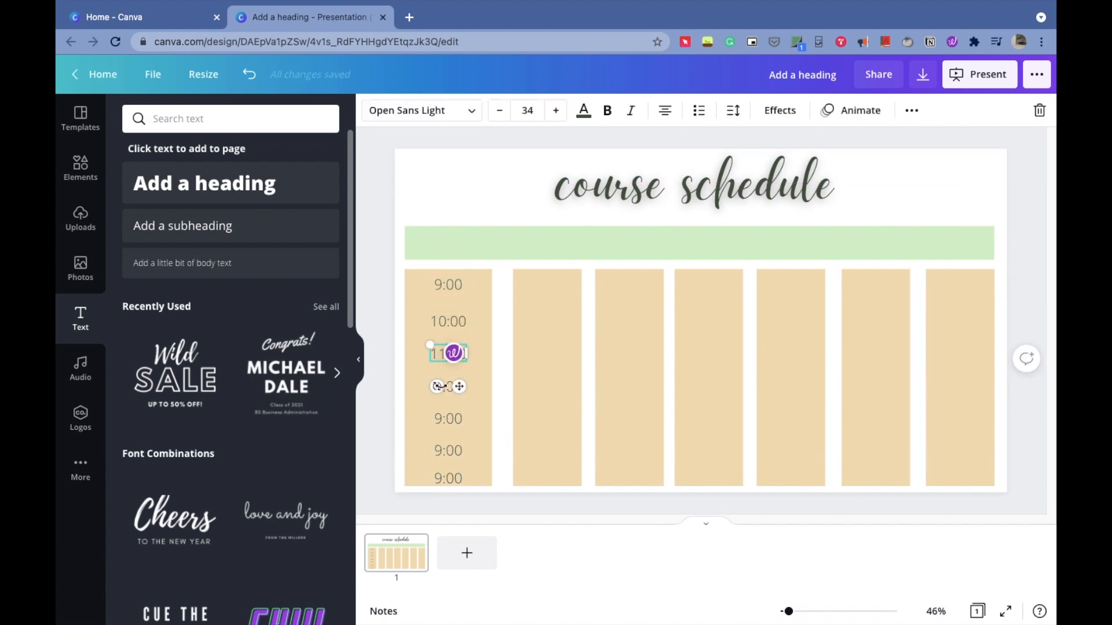
pyautogui.doubleClick(443, 387)
pyautogui.write('12')
pyautogui.doubleClick(444, 419)
pyautogui.write('13')
pyautogui.doubleClick(443, 451)
pyautogui.write('14')
pyautogui.doubleClick(443, 478)
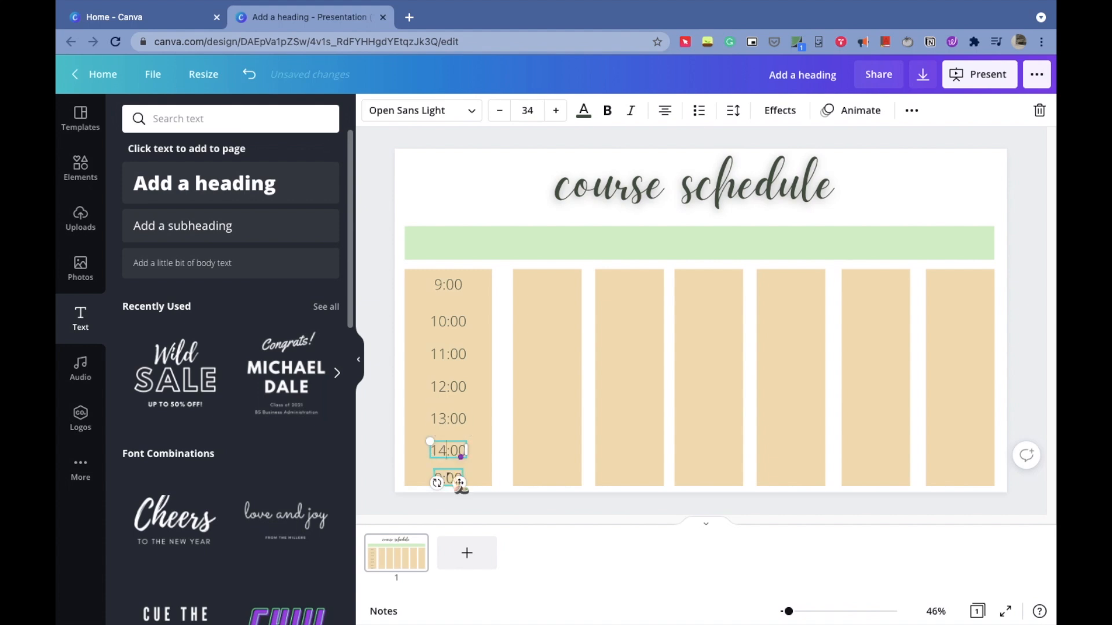
pyautogui.write('15')
pyautogui.click(382, 434)
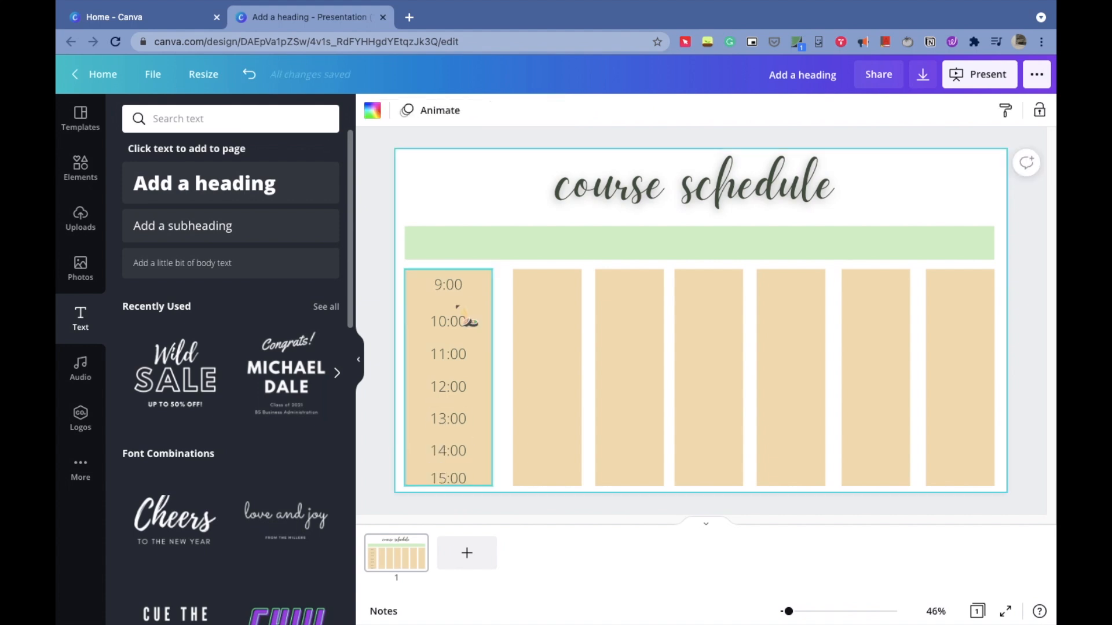
# - Even out the vertical spacing of the time labels in the first column
pyautogui.moveTo(450, 322); pyautogui.dragTo(449, 312)
pyautogui.moveTo(449, 356); pyautogui.dragTo(449, 346)
pyautogui.moveTo(446, 386); pyautogui.dragTo(447, 375)
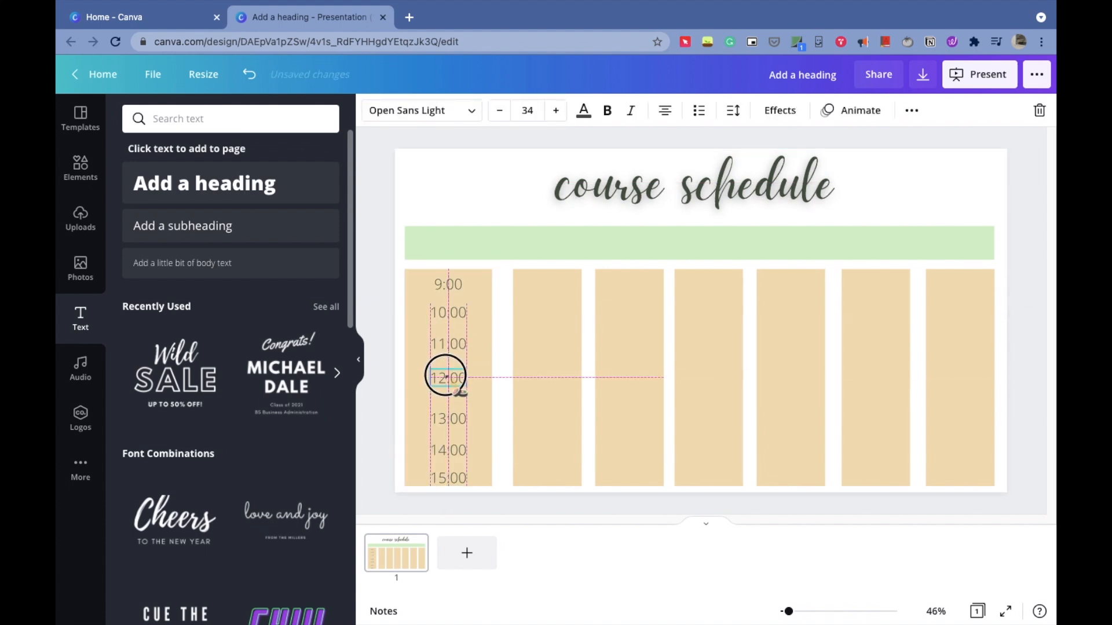
pyautogui.moveTo(446, 418); pyautogui.dragTo(447, 445)
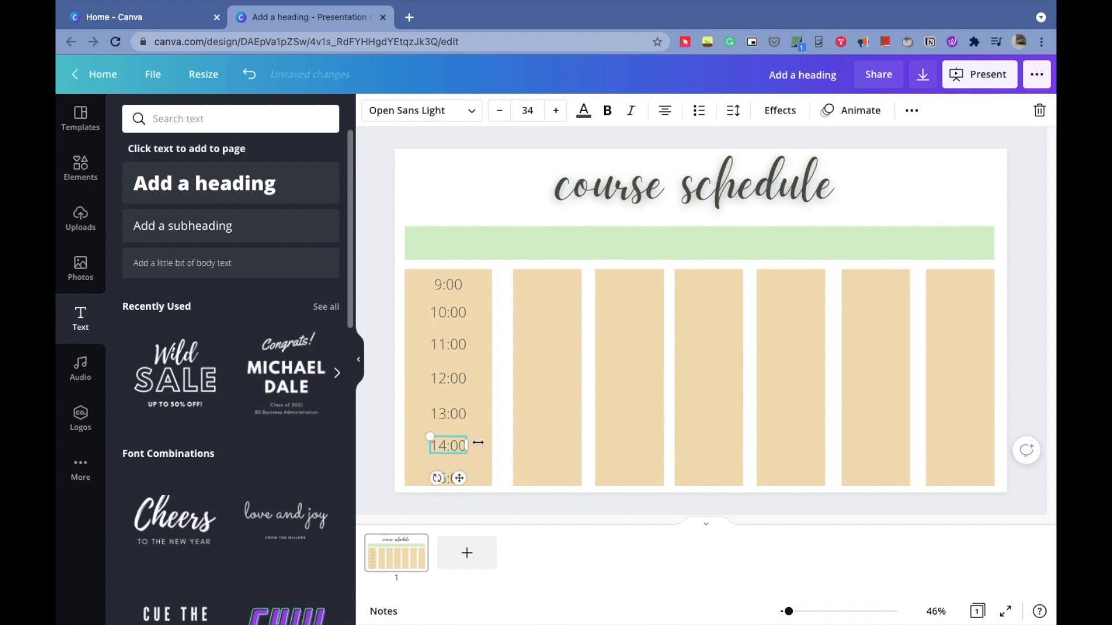
pyautogui.click(503, 402)
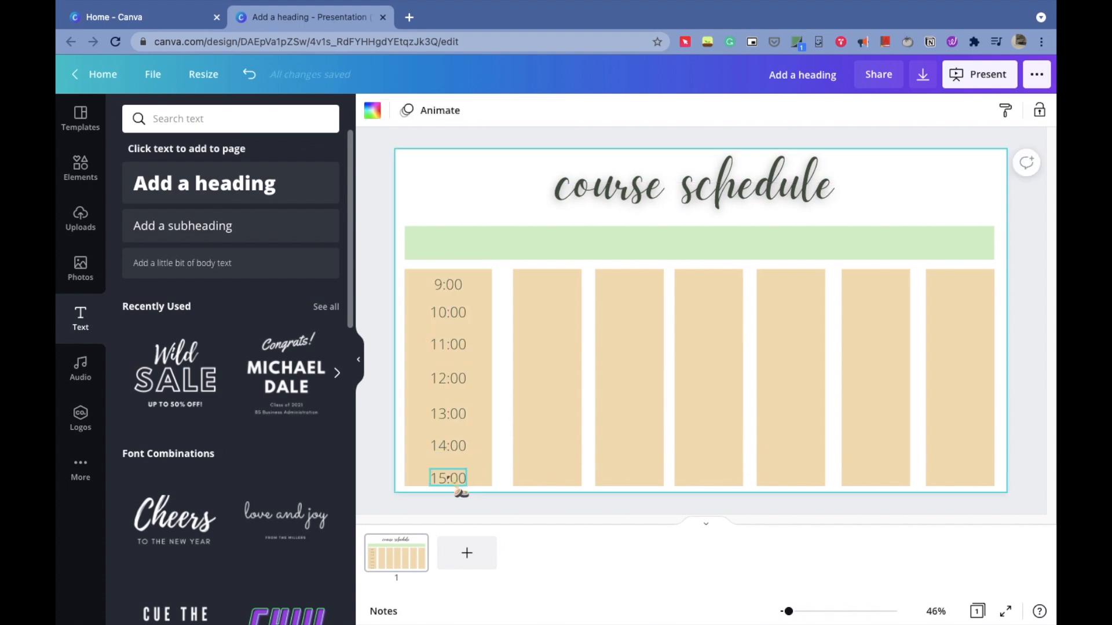
# - Search the fonts for cute and apply Chewy to the 9:00 and 10:00 labels
pyautogui.click(447, 284)
pyautogui.click(471, 110)
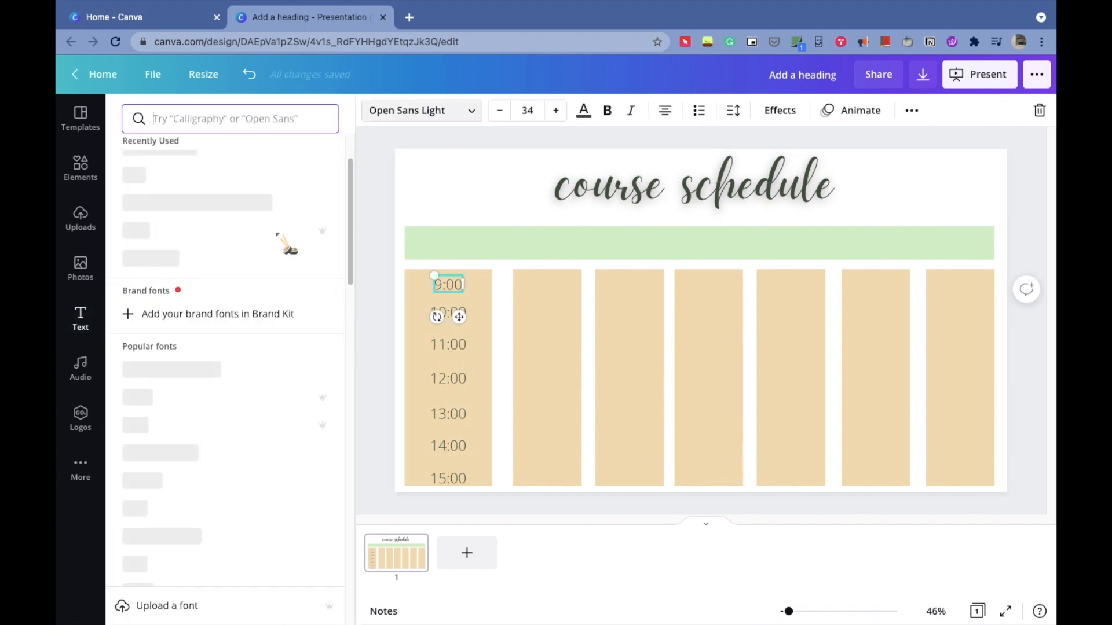
pyautogui.click(221, 118)
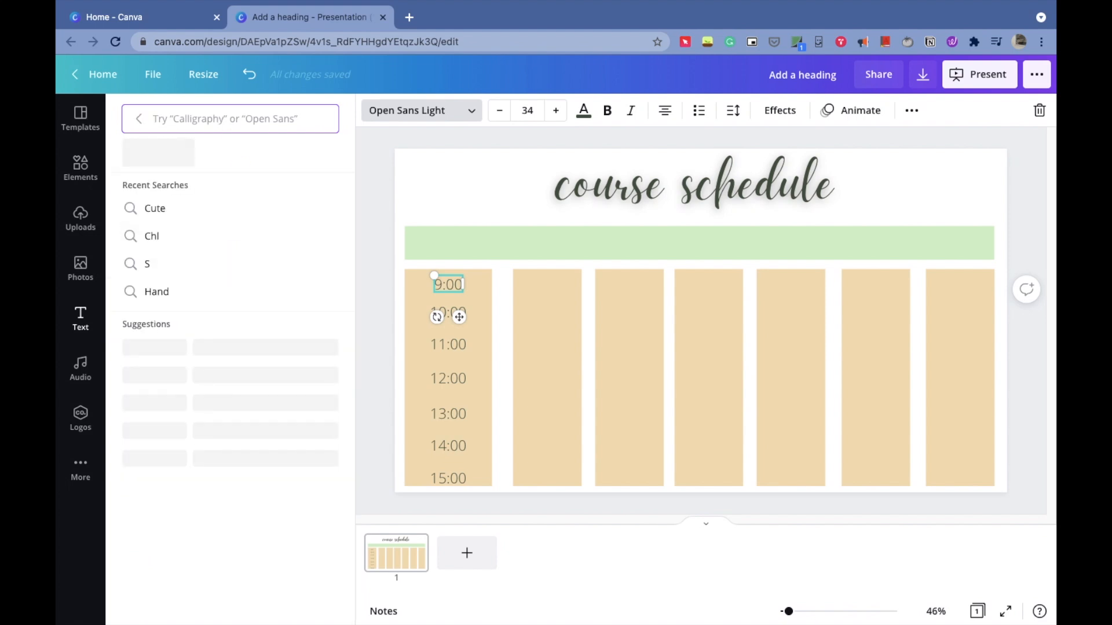
pyautogui.write('cute')
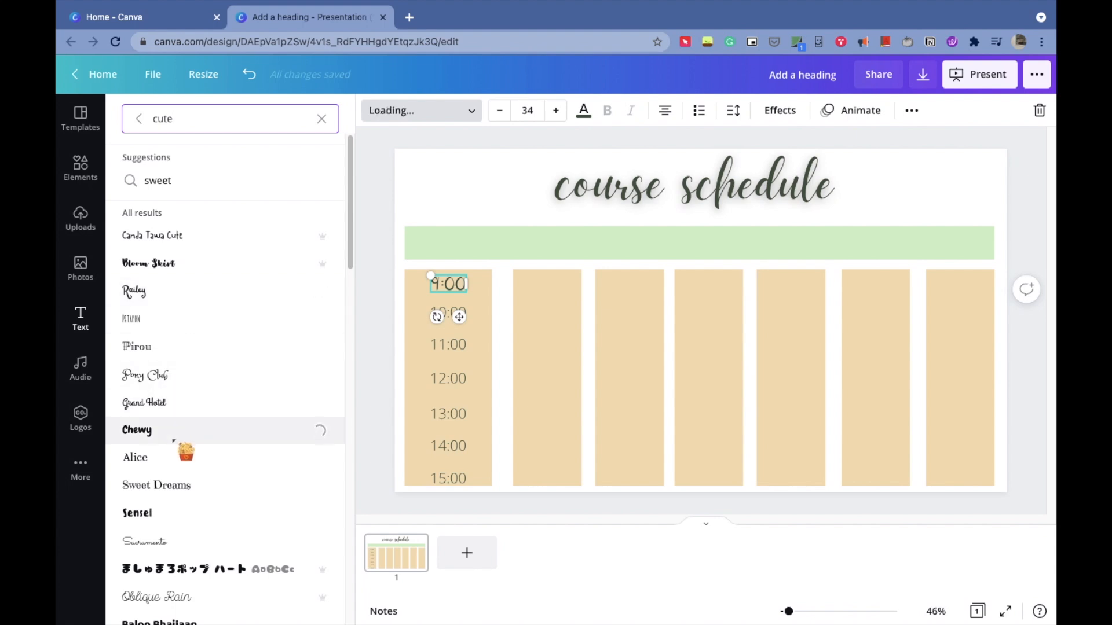
pyautogui.click(453, 313)
pyautogui.click(231, 436)
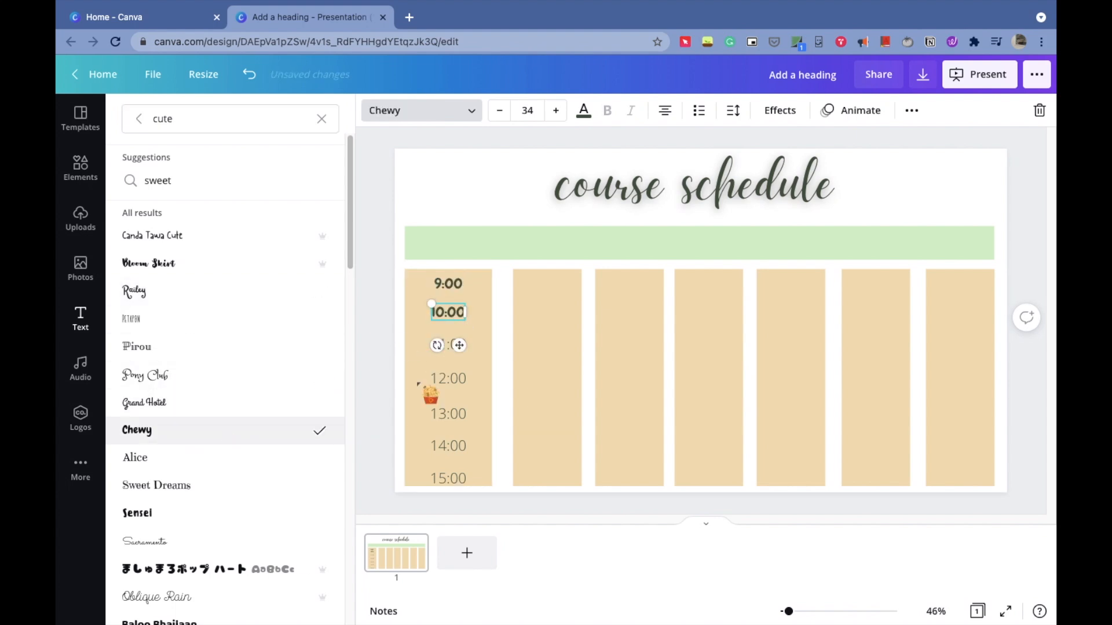
# - Apply the Chewy font to the remaining time labels in the column
pyautogui.click(448, 344)
pyautogui.click(284, 430)
pyautogui.click(448, 413)
pyautogui.click(191, 429)
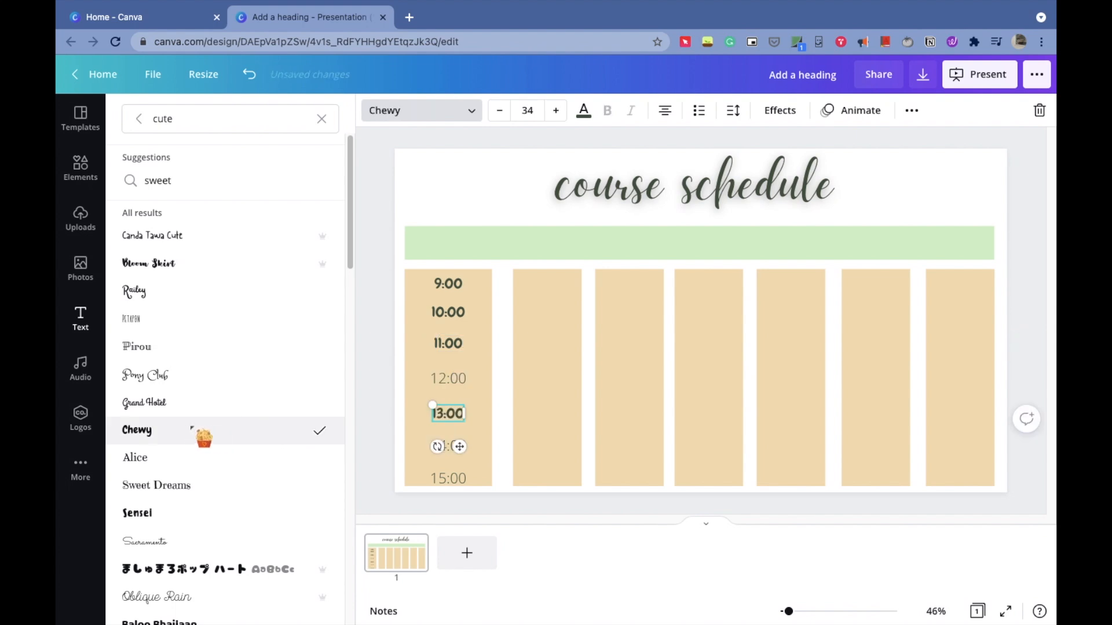
pyautogui.click(448, 378)
pyautogui.click(189, 429)
pyautogui.click(449, 446)
pyautogui.click(207, 431)
pyautogui.click(448, 478)
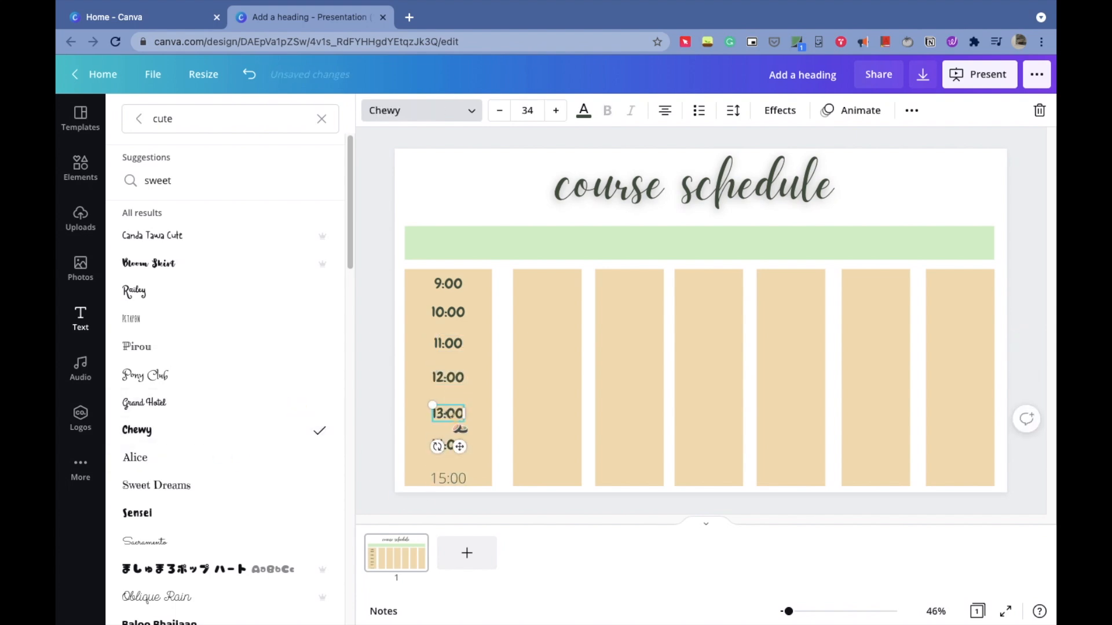
pyautogui.click(139, 430)
pyautogui.click(460, 307)
pyautogui.click(461, 312)
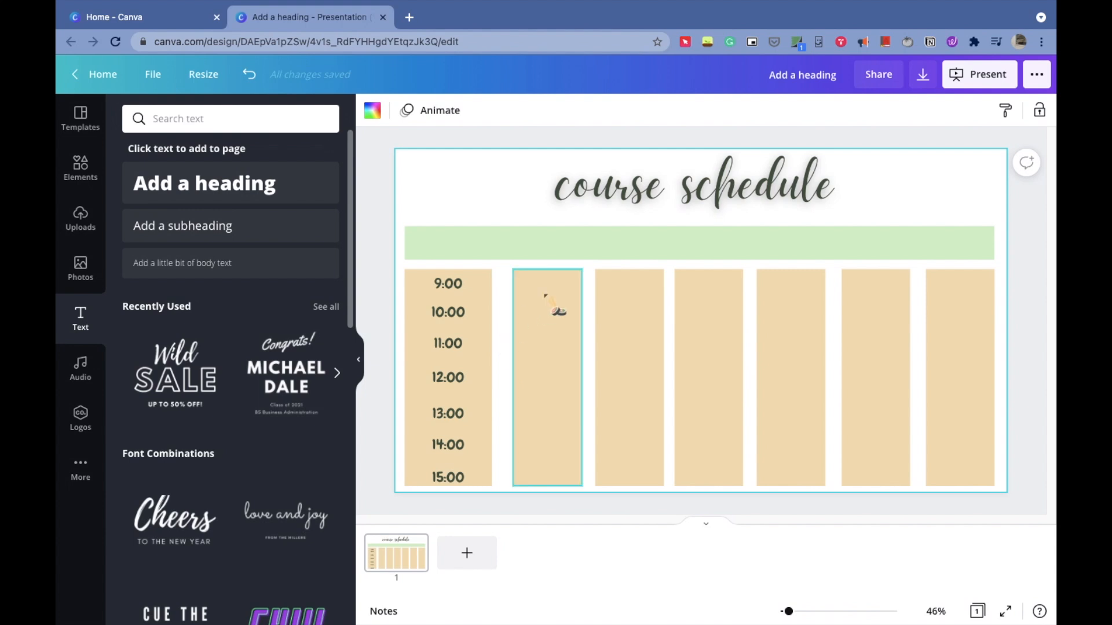
# - Add a square element and color it the document's light green
pyautogui.click(81, 168)
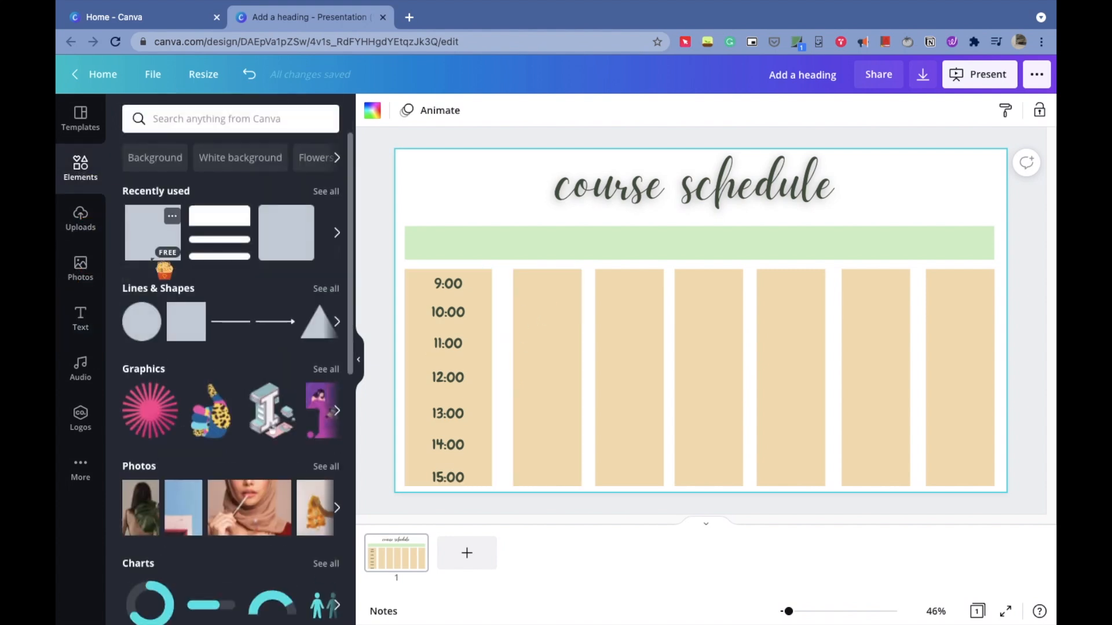
pyautogui.click(155, 237)
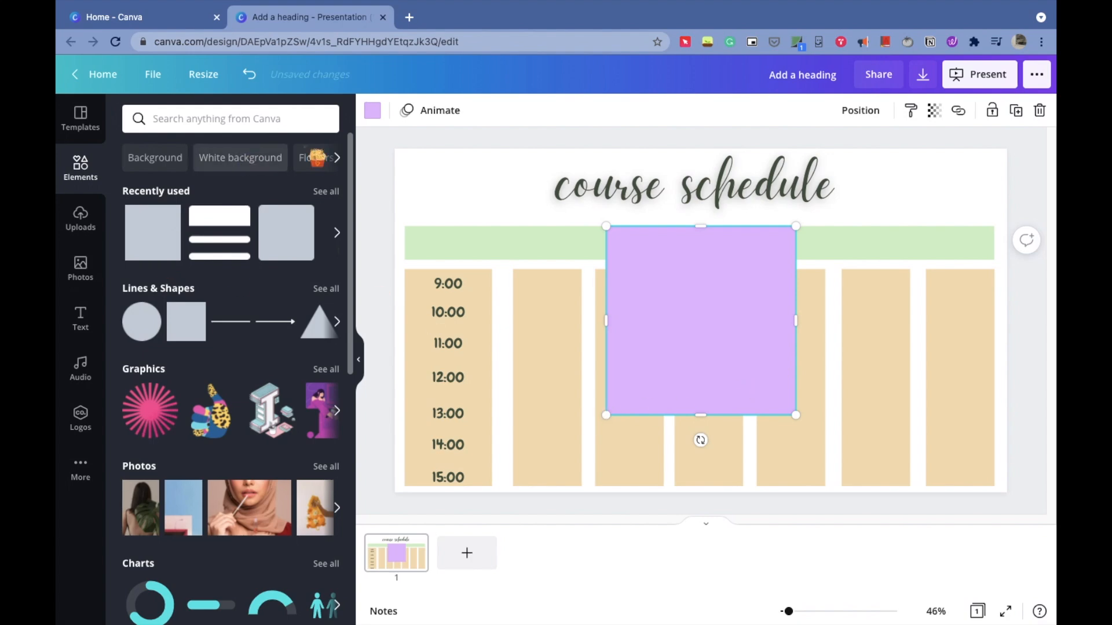
pyautogui.click(372, 111)
pyautogui.click(212, 184)
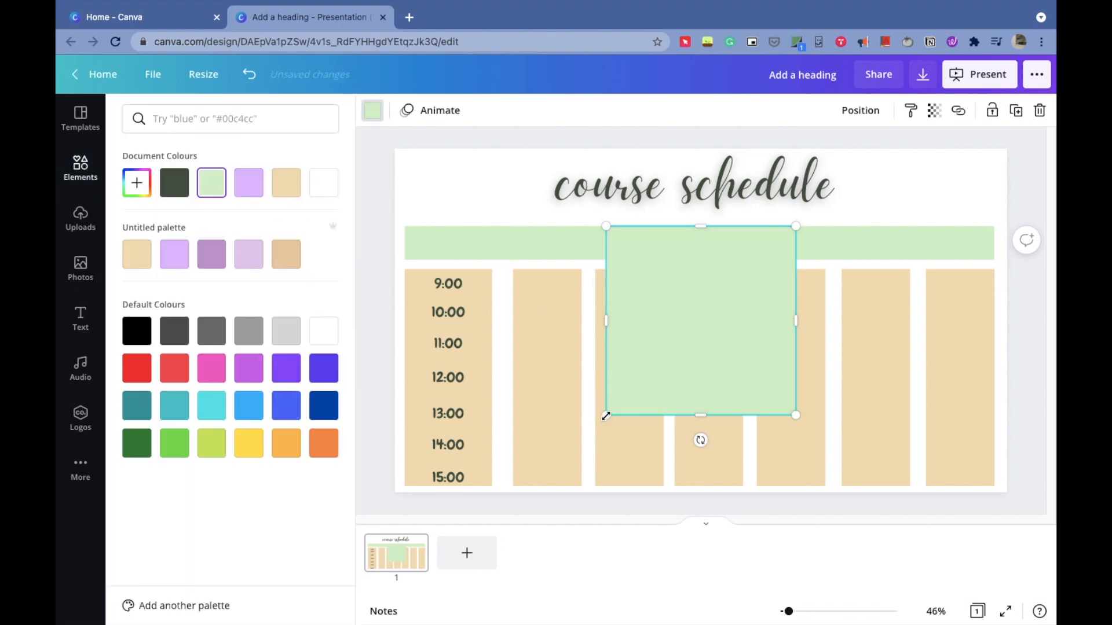
# - Shrink the green square into a small block and place it in the second column beside 10:00
pyautogui.moveTo(606, 415); pyautogui.dragTo(620, 400)
pyautogui.moveTo(701, 398); pyautogui.dragTo(694, 280)
pyautogui.moveTo(617, 252); pyautogui.dragTo(675, 253)
pyautogui.moveTo(753, 256); pyautogui.dragTo(541, 343)
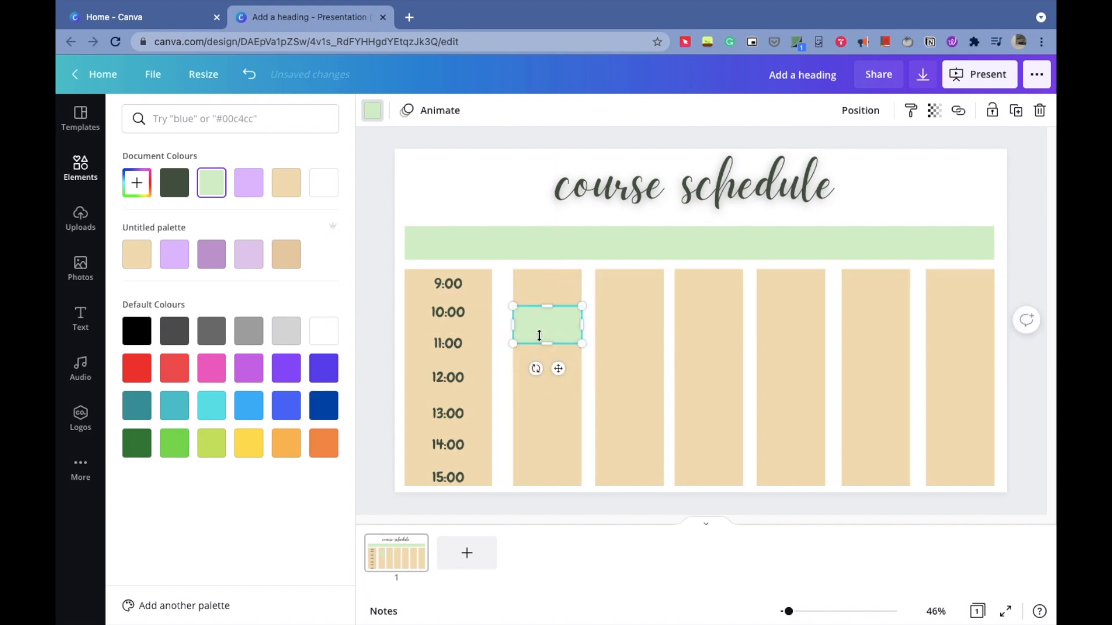
# - Add a body text box reading human psych on one line and 10-11 on the next
pyautogui.click(93, 317)
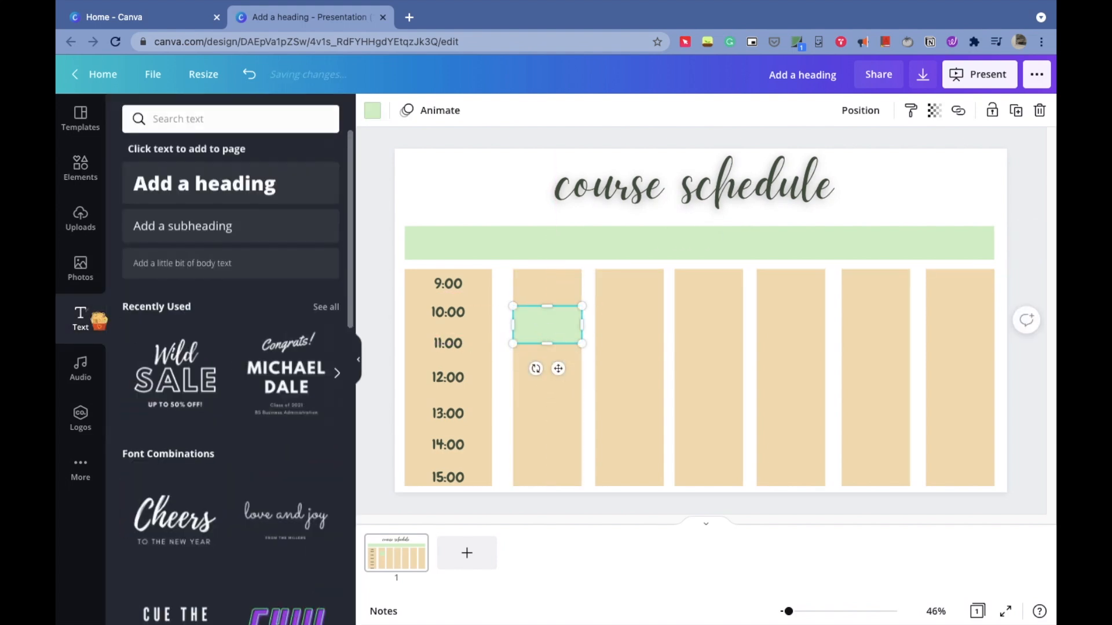
pyautogui.click(265, 268)
pyautogui.press('BackSpace')
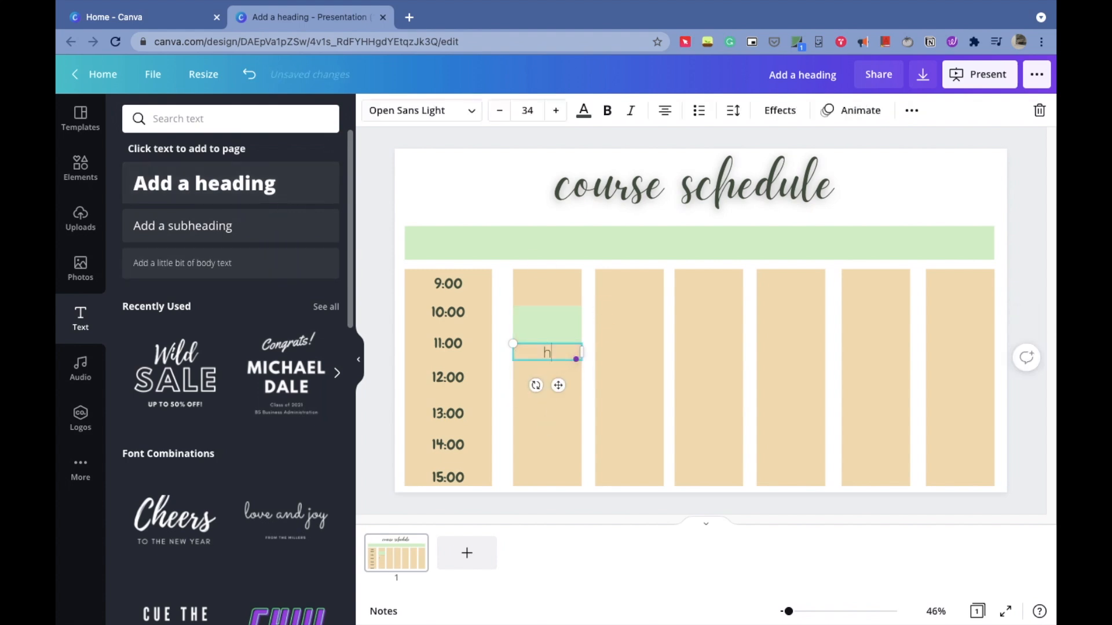
pyautogui.write('human psyc')
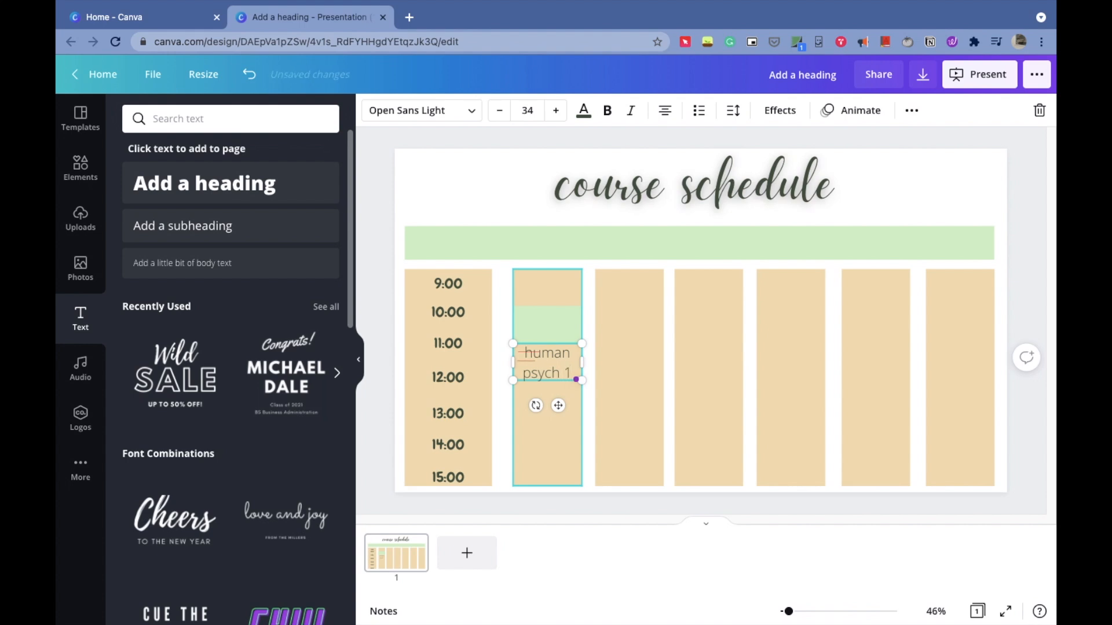
pyautogui.write('h')
pyautogui.press('Return')
pyautogui.write('11')
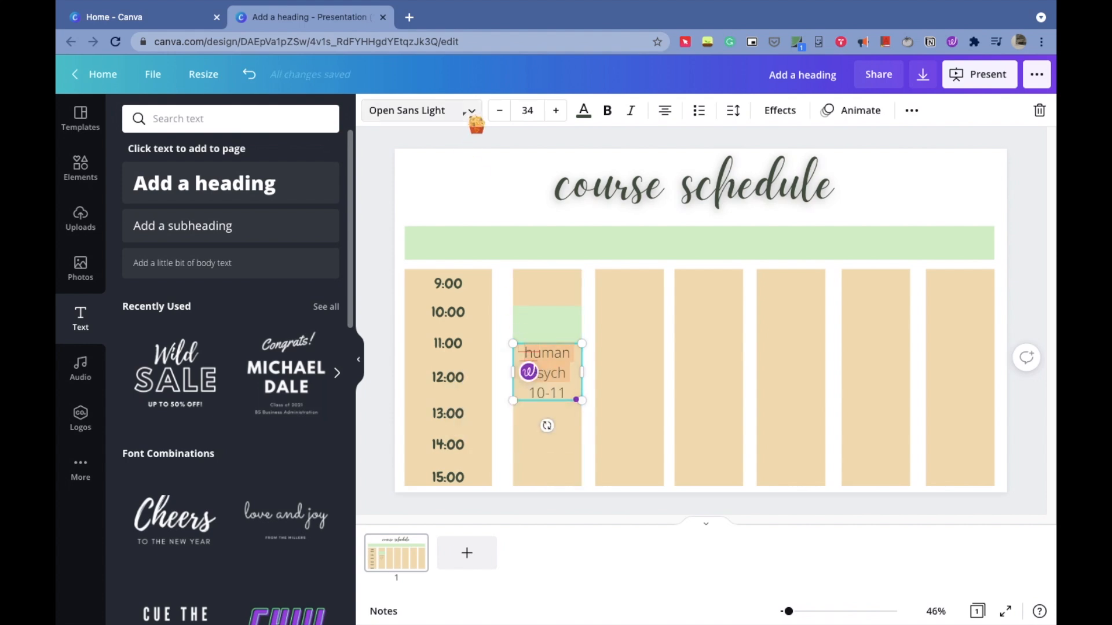
# - Shrink the class label and try the Railey font on it
pyautogui.click(498, 111)
pyautogui.click(498, 111)
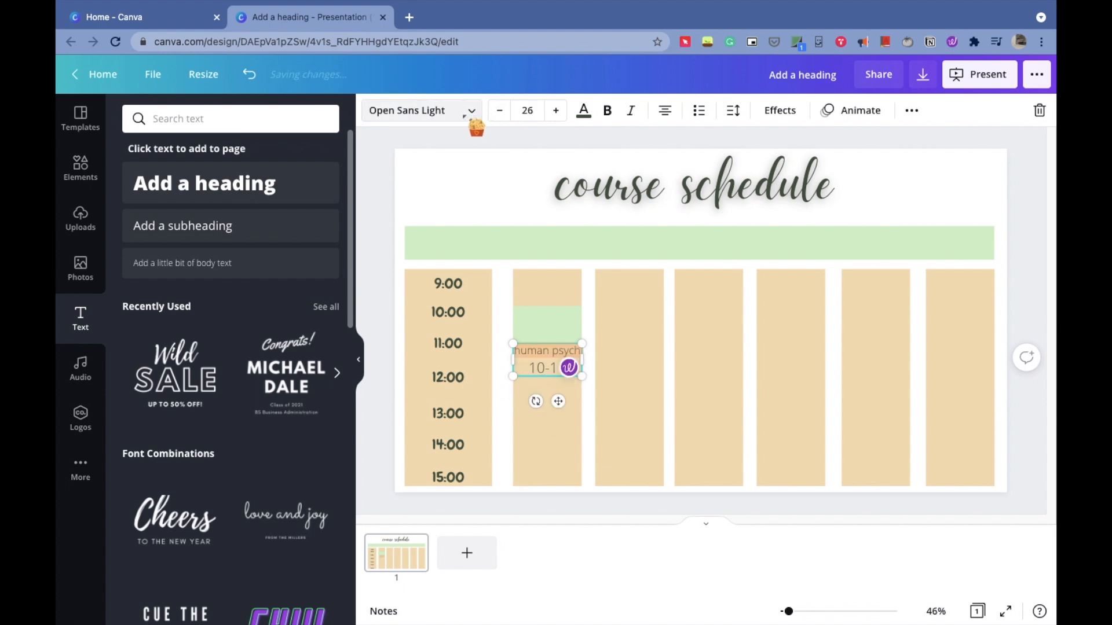
pyautogui.click(465, 115)
pyautogui.click(138, 118)
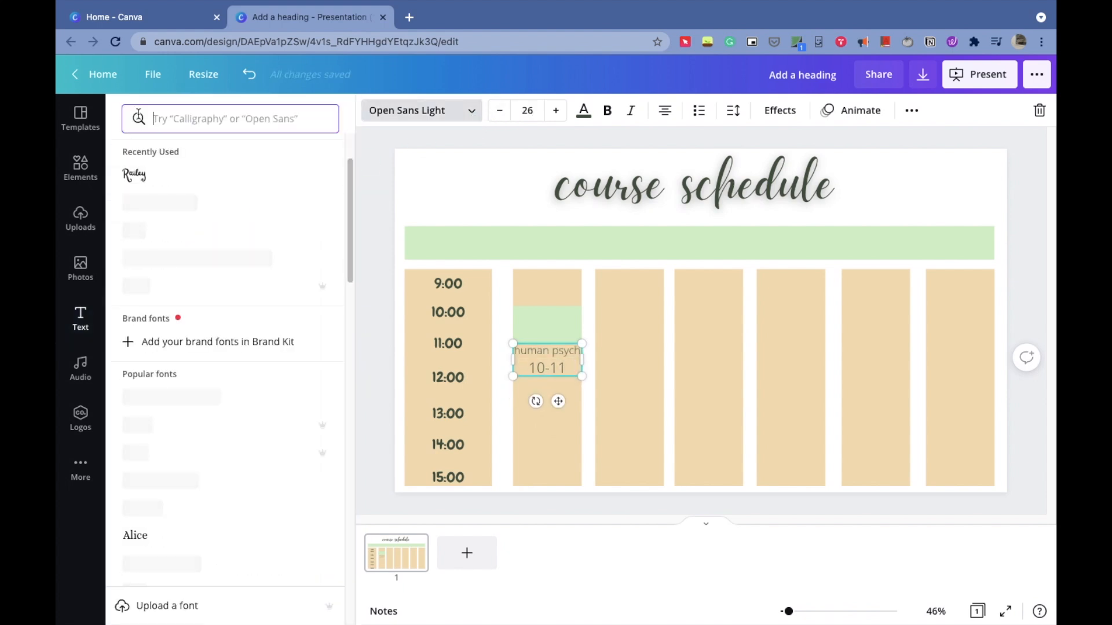
pyautogui.click(135, 175)
pyautogui.click(550, 369)
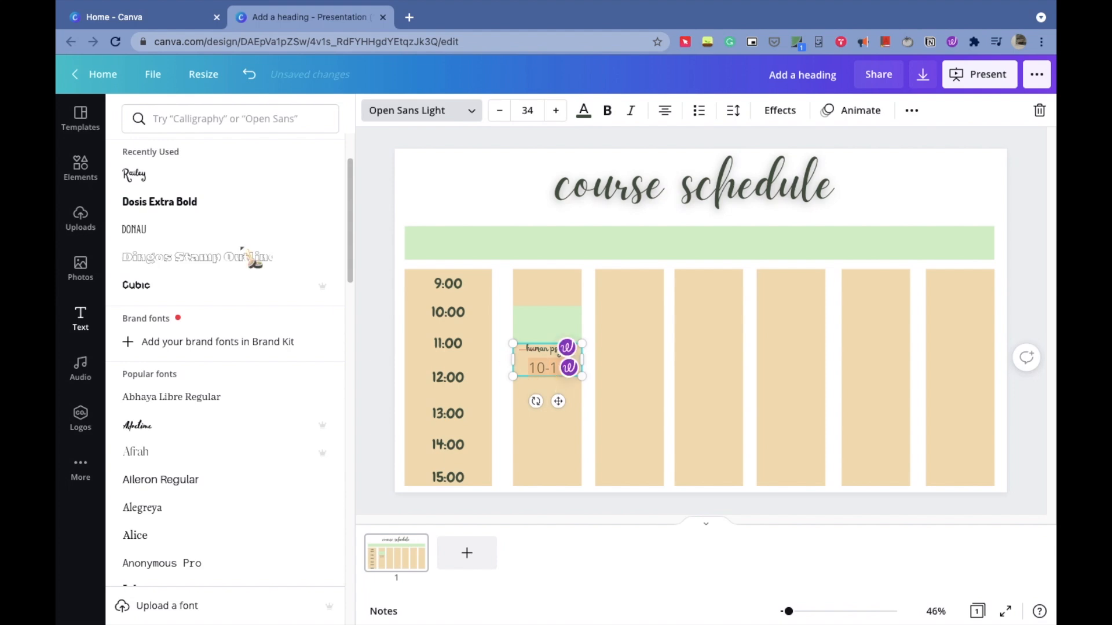
pyautogui.click(200, 177)
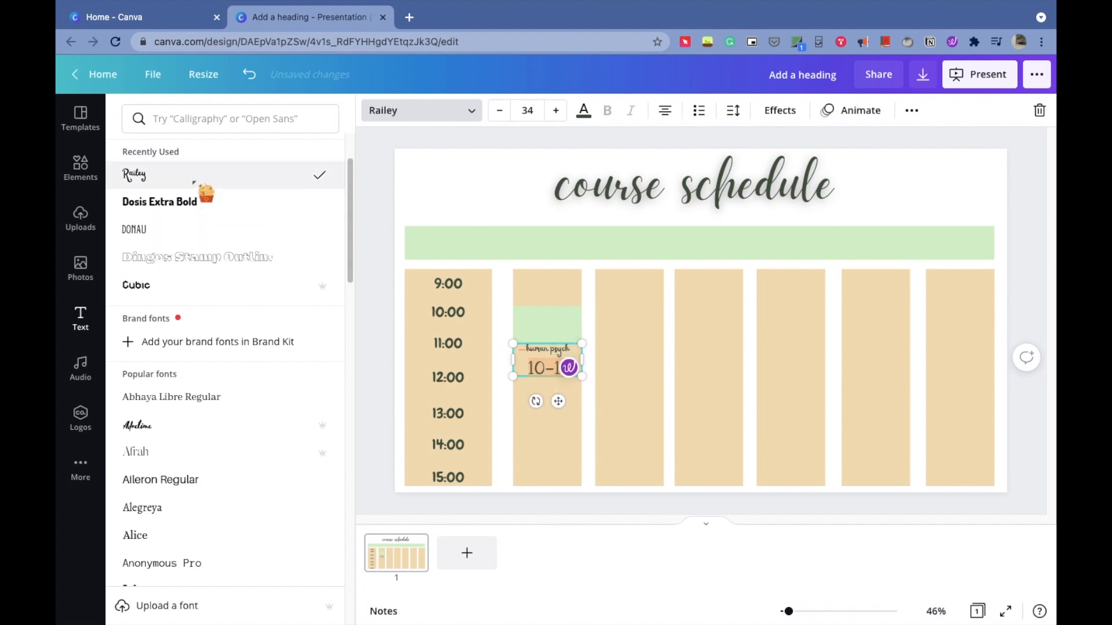
pyautogui.click(501, 110)
pyautogui.click(500, 110)
# - Move the class label up onto the green block in the second column
pyautogui.click(556, 396)
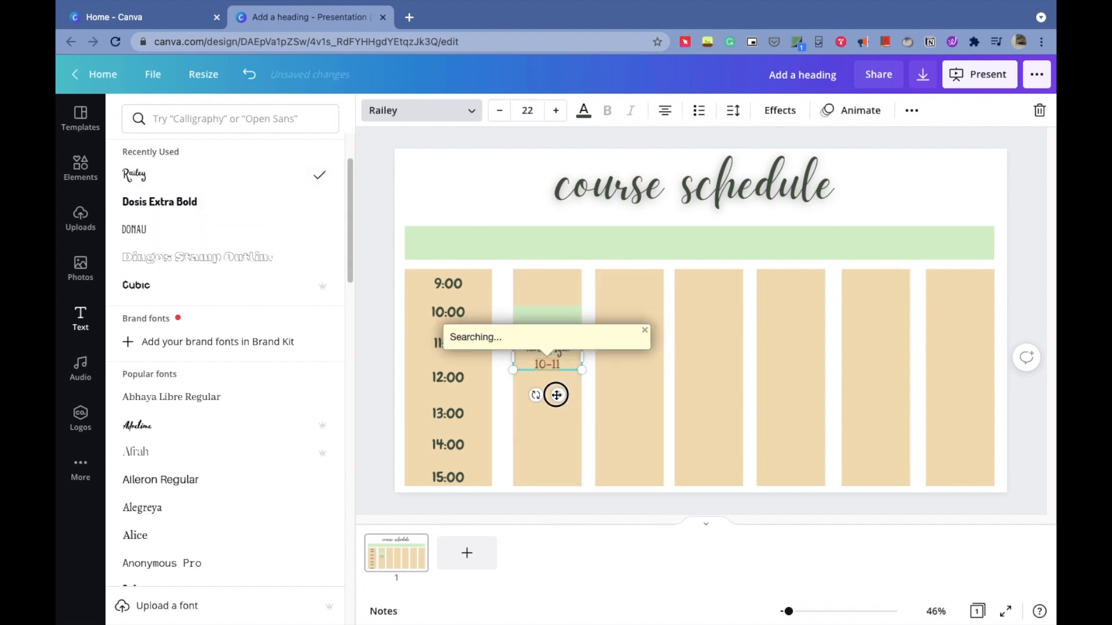
pyautogui.moveTo(556, 395); pyautogui.dragTo(559, 366)
pyautogui.moveTo(570, 318); pyautogui.dragTo(525, 317)
# - Set the class label's font to Abhaya Libre Regular at size 28 and make it bold
pyautogui.click(171, 397)
pyautogui.click(499, 111)
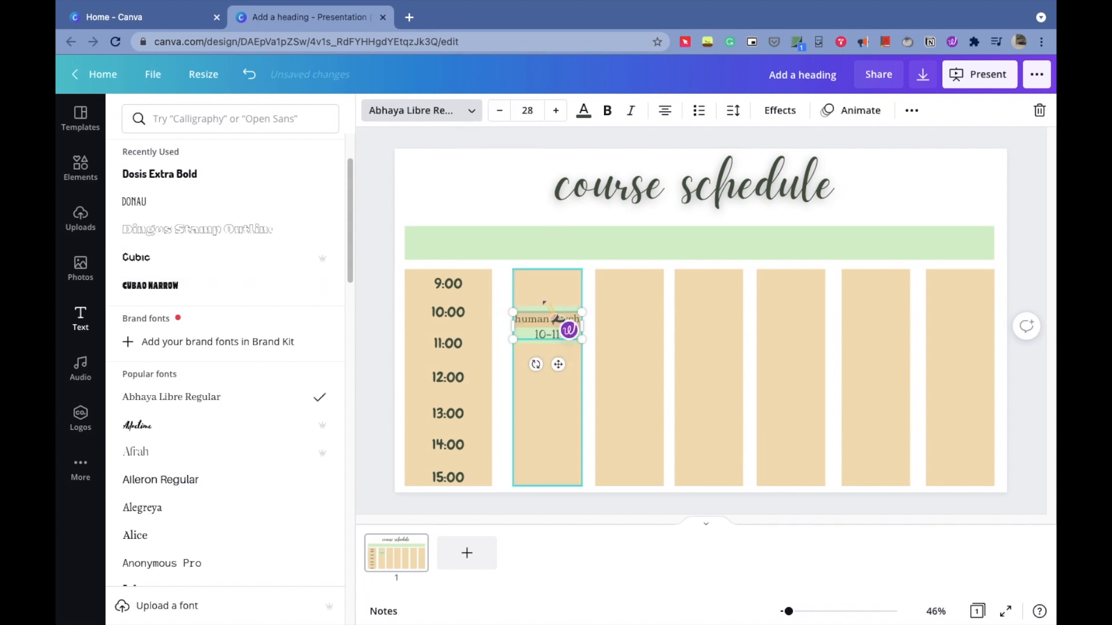
pyautogui.click(543, 293)
pyautogui.click(542, 324)
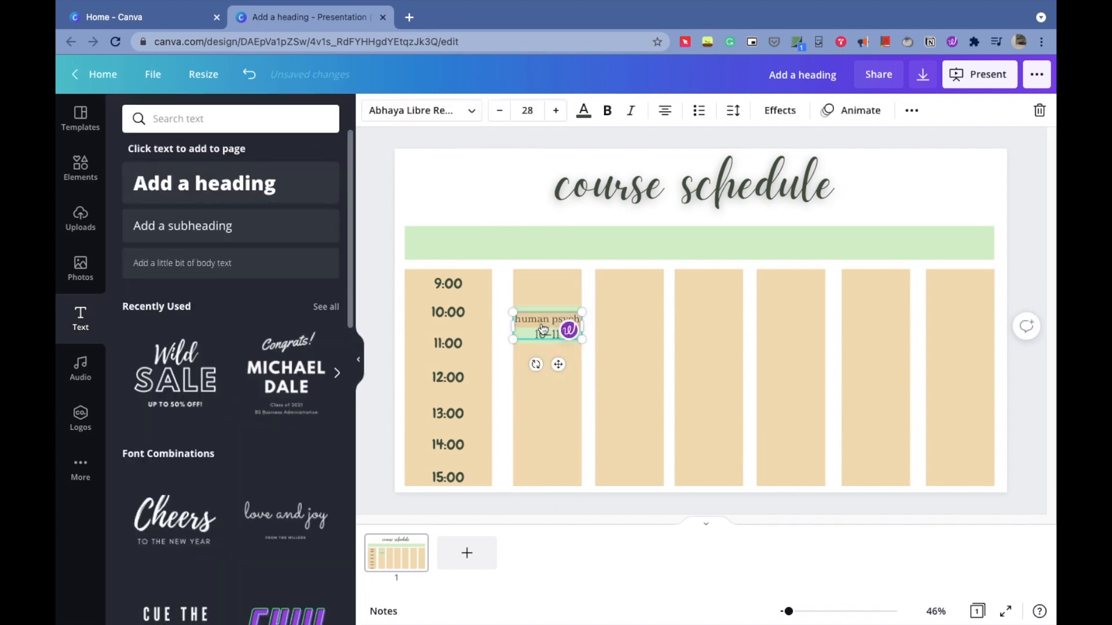
pyautogui.click(608, 110)
pyautogui.click(501, 175)
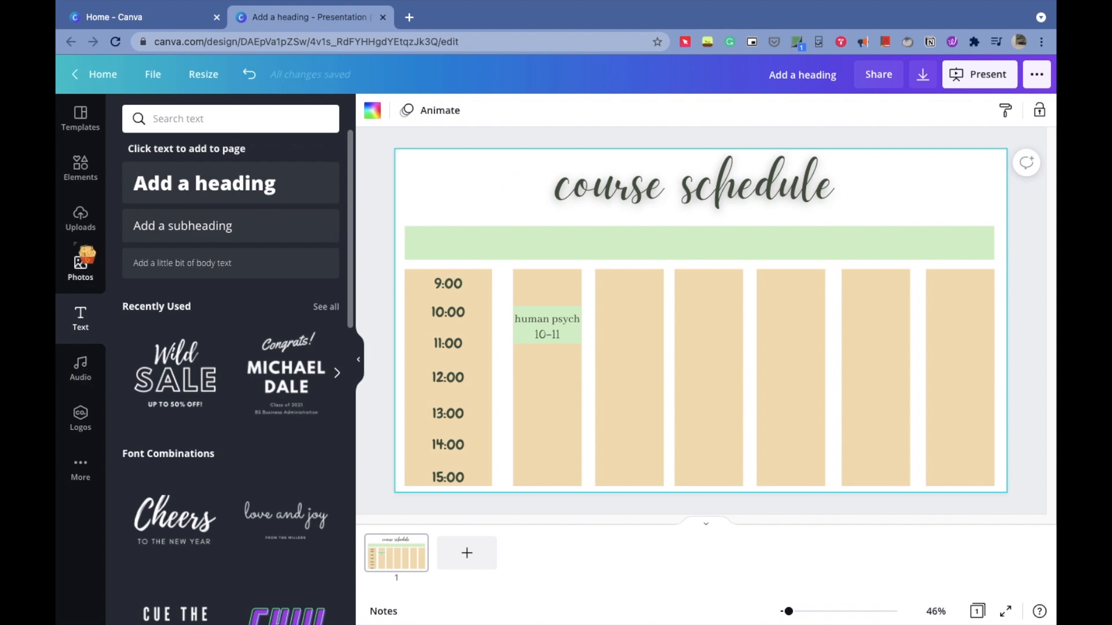
# - Insert the uploaded bear sticker and resize, rotate and place it in the top-right corner
pyautogui.click(80, 219)
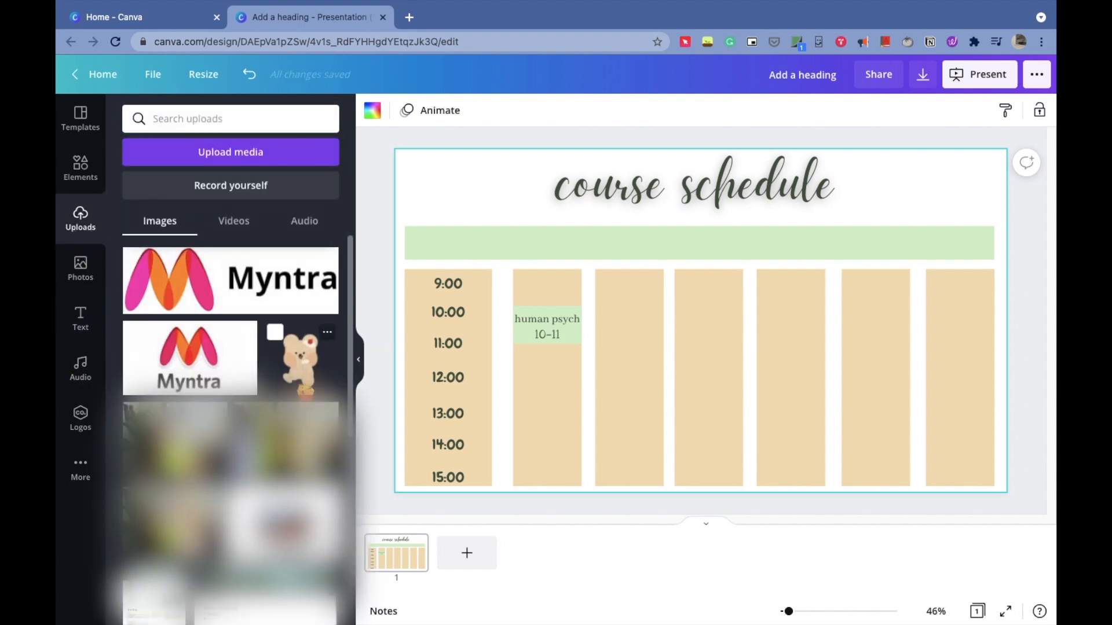
pyautogui.click(300, 359)
pyautogui.moveTo(804, 428); pyautogui.dragTo(746, 360)
pyautogui.moveTo(688, 301); pyautogui.dragTo(949, 213)
pyautogui.moveTo(932, 300); pyautogui.dragTo(952, 296)
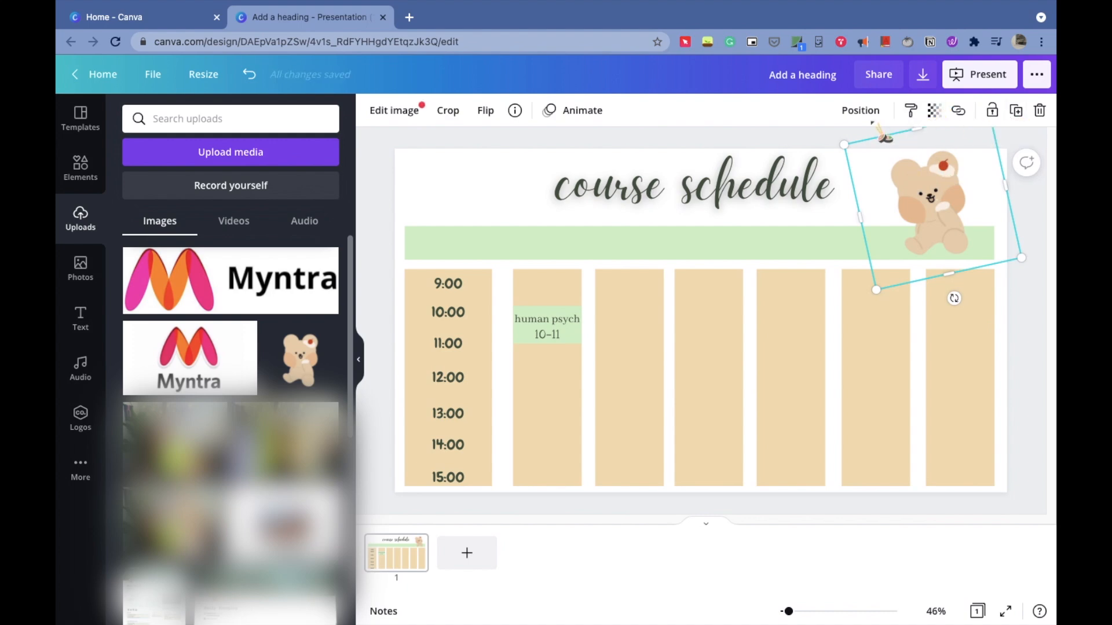
# - Send the bear sticker one layer backwards
pyautogui.click(871, 112)
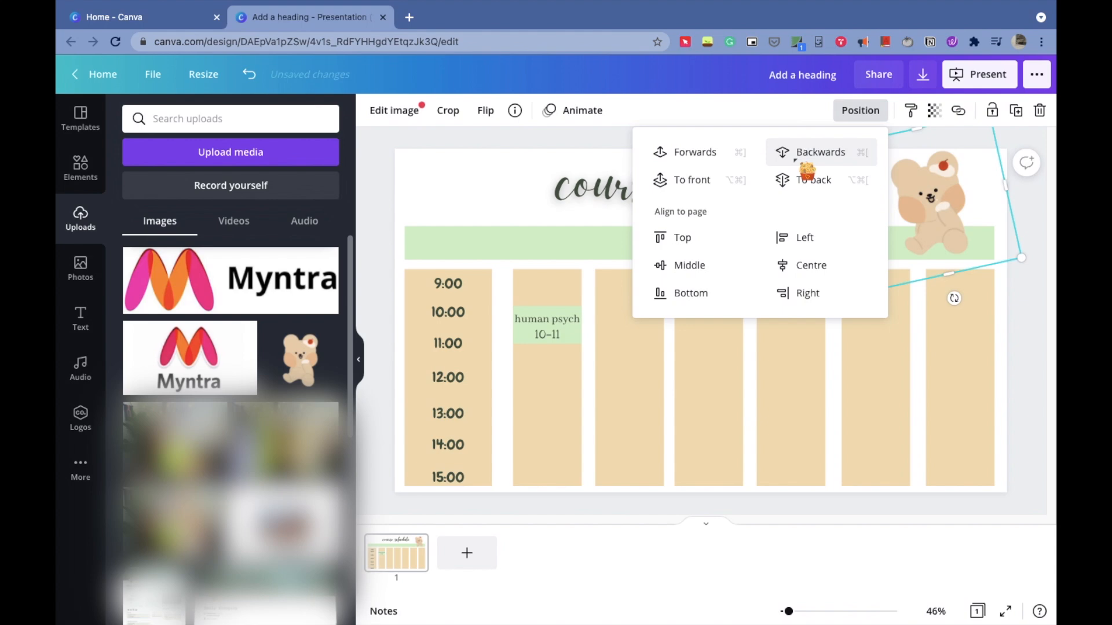
pyautogui.click(797, 153)
pyautogui.click(602, 186)
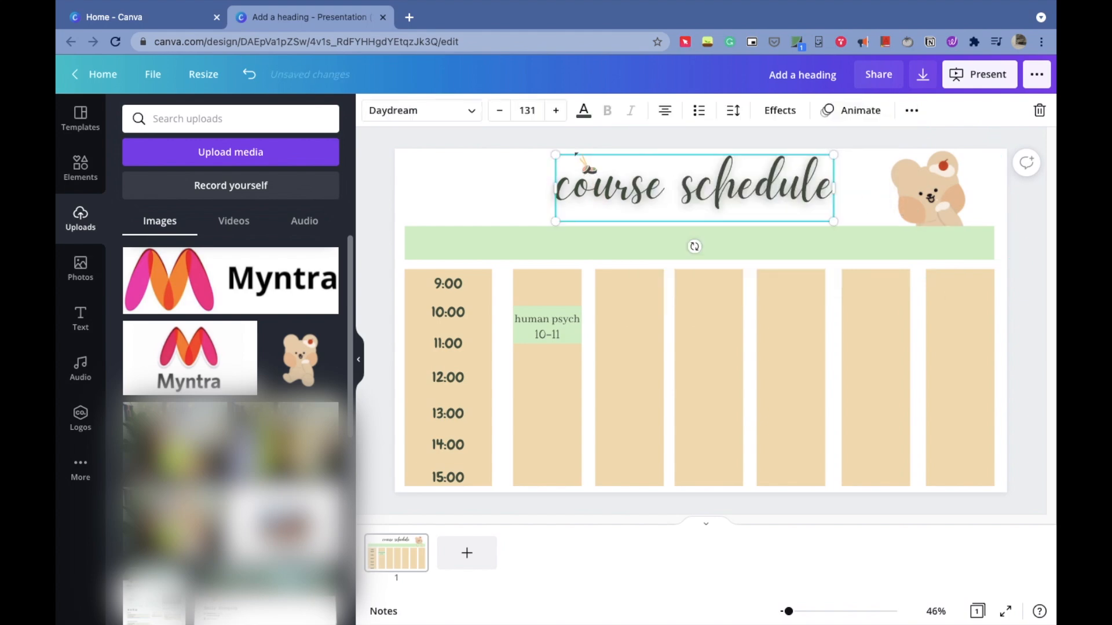
pyautogui.click(457, 249)
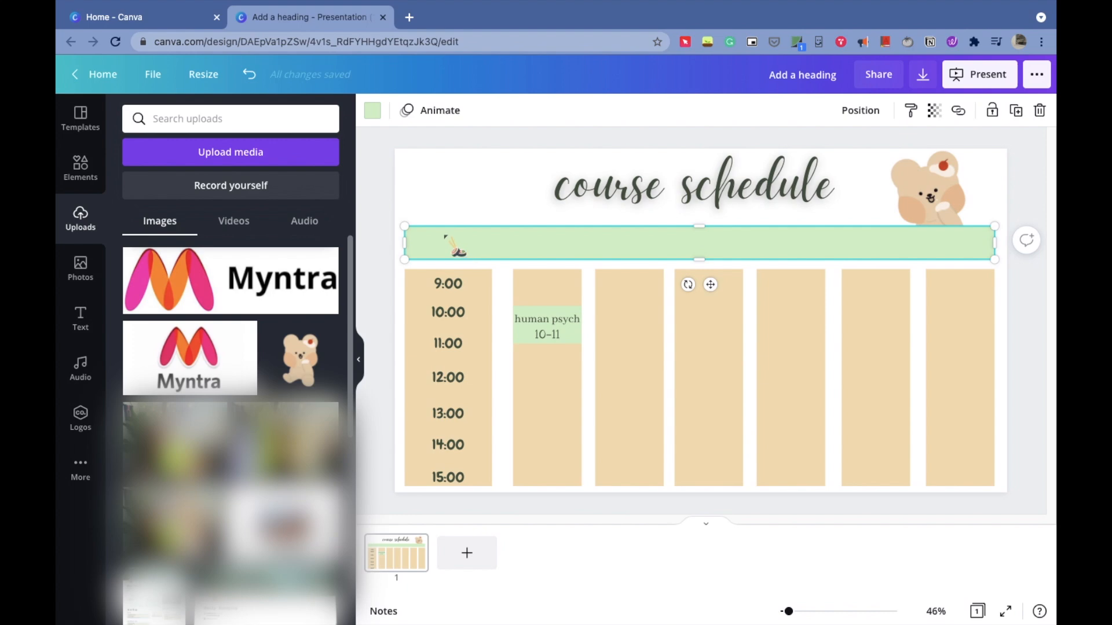
# - Add a body text box reading TIME and set its font to Abhaya Libre Regular in bold
pyautogui.click(85, 332)
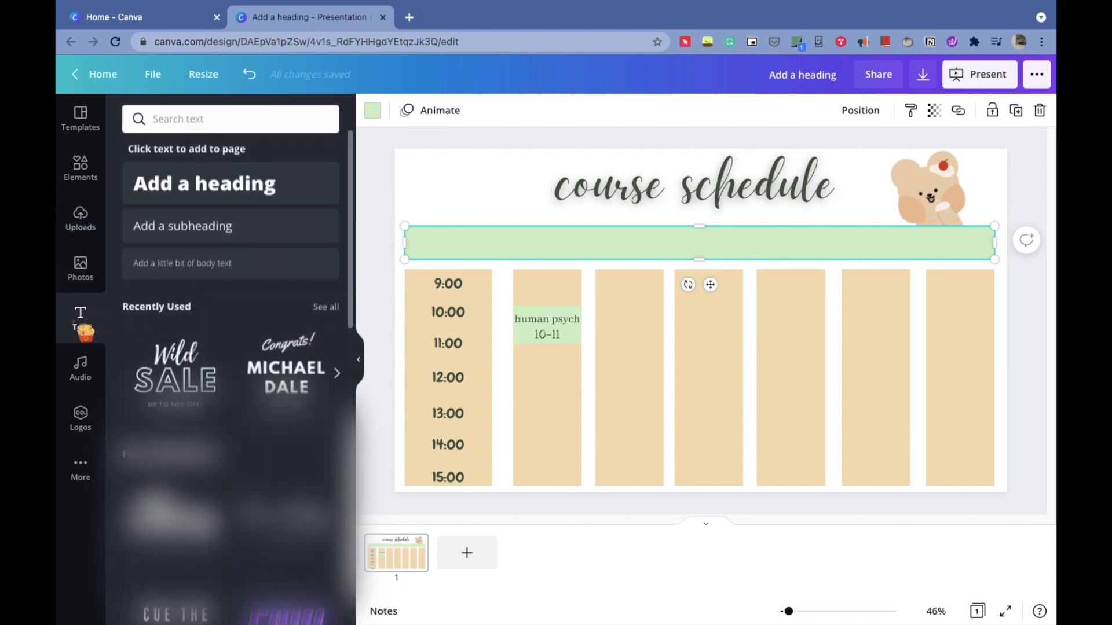
pyautogui.click(198, 264)
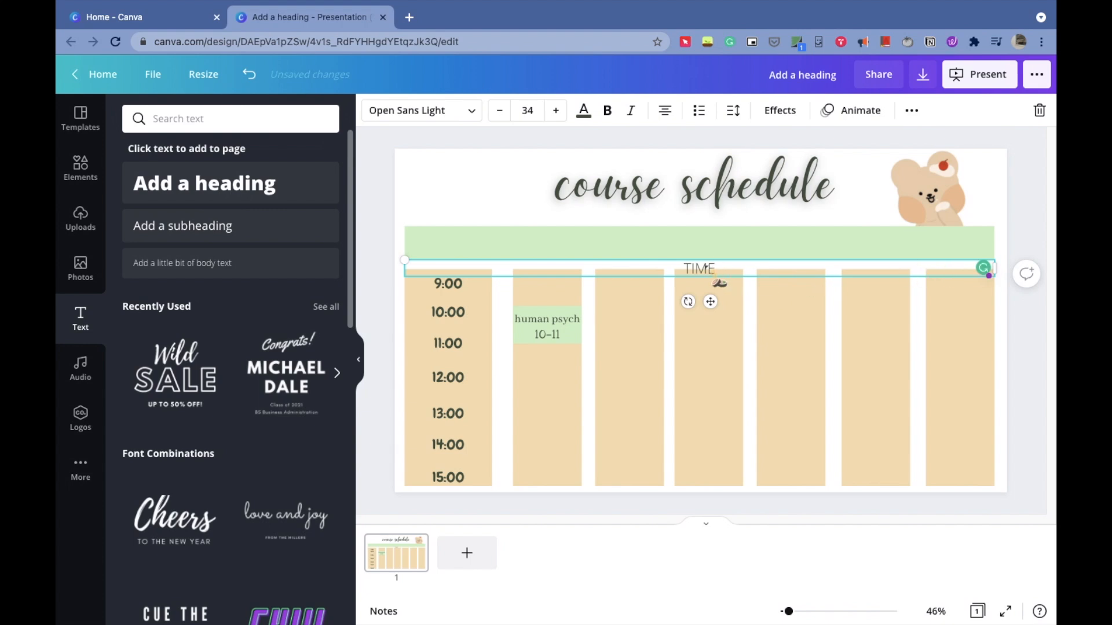
pyautogui.click(464, 113)
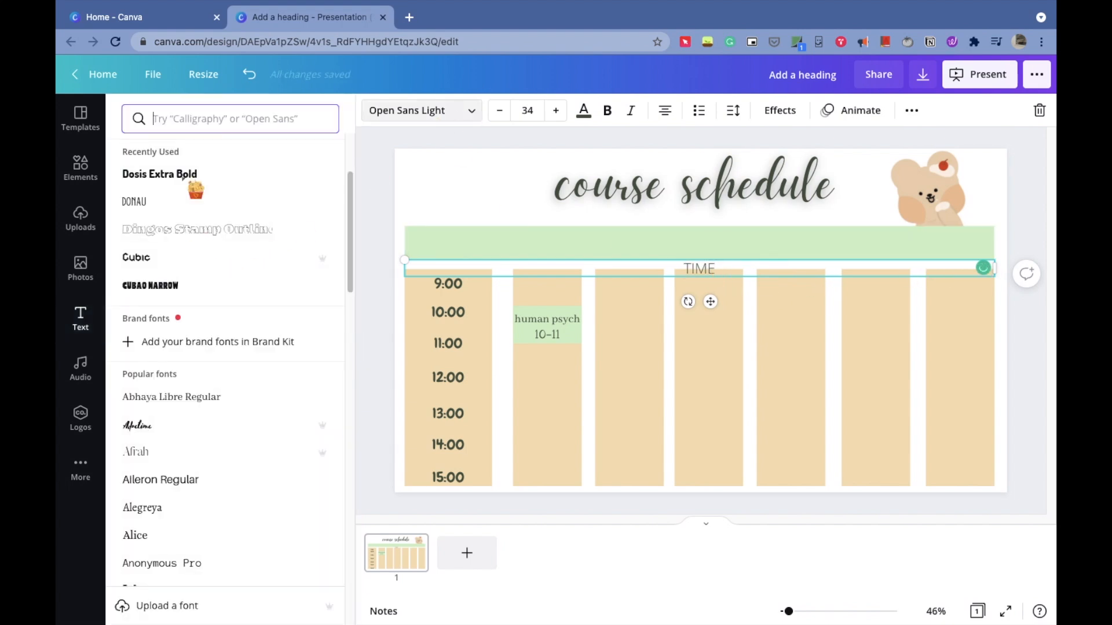
pyautogui.click(183, 399)
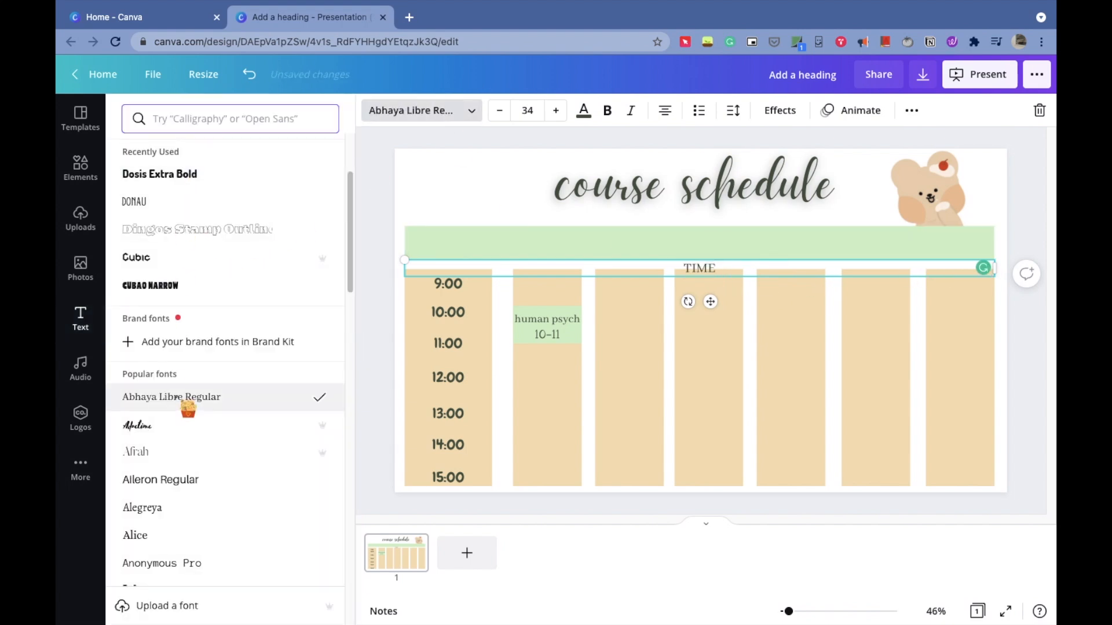
pyautogui.click(607, 111)
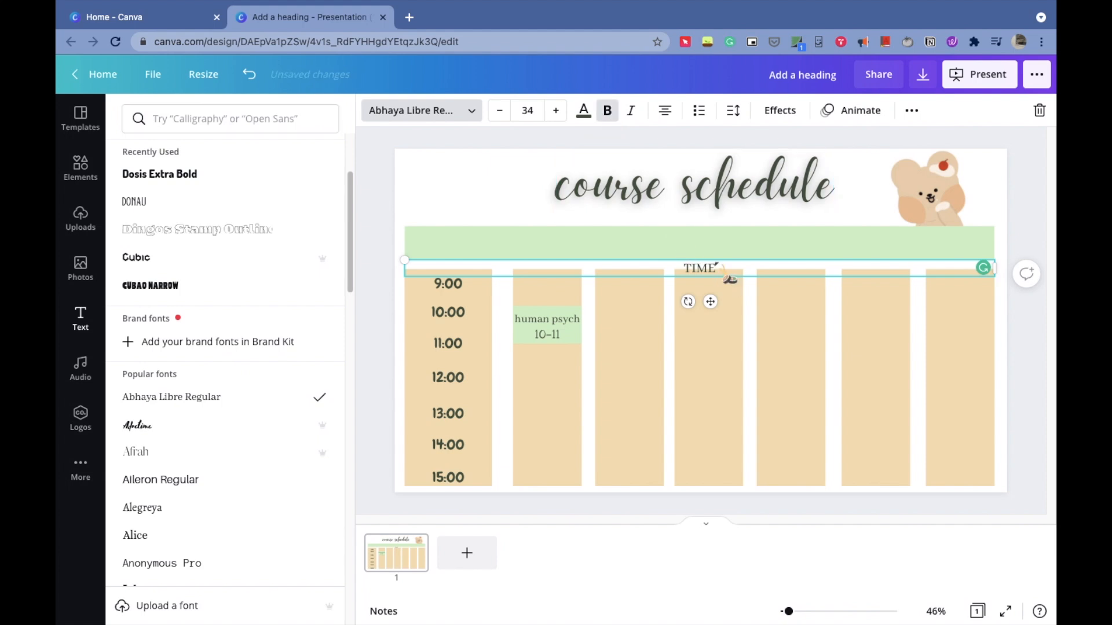
# - Narrow the TIME label and move it onto the green header bar above the time column
pyautogui.moveTo(970, 268); pyautogui.dragTo(492, 267)
pyautogui.moveTo(458, 303); pyautogui.dragTo(459, 279)
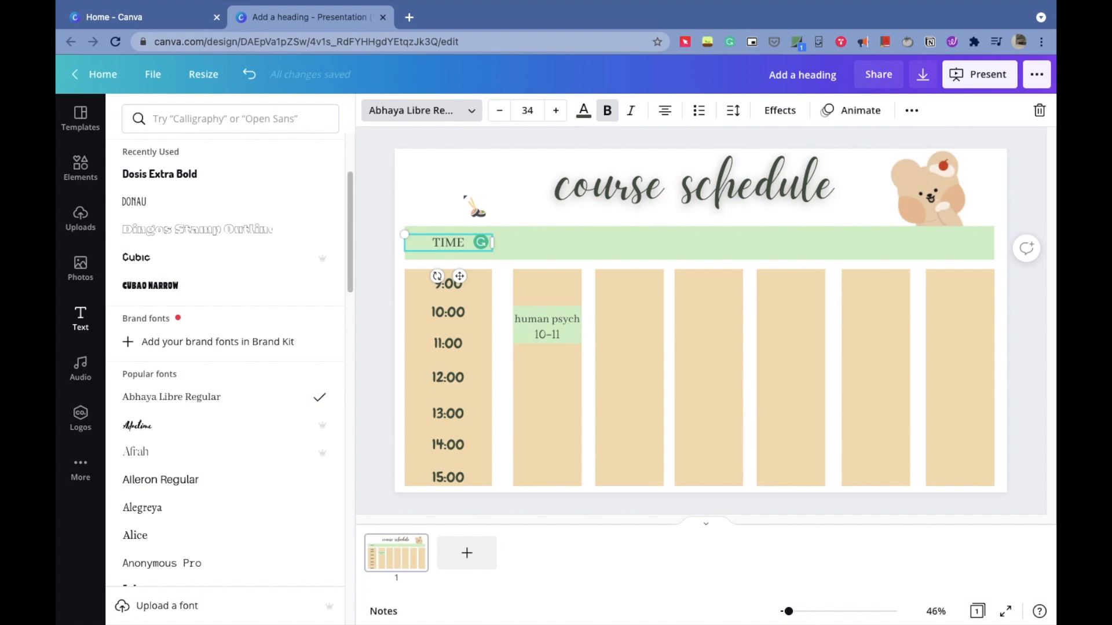
pyautogui.click(465, 201)
pyautogui.click(463, 236)
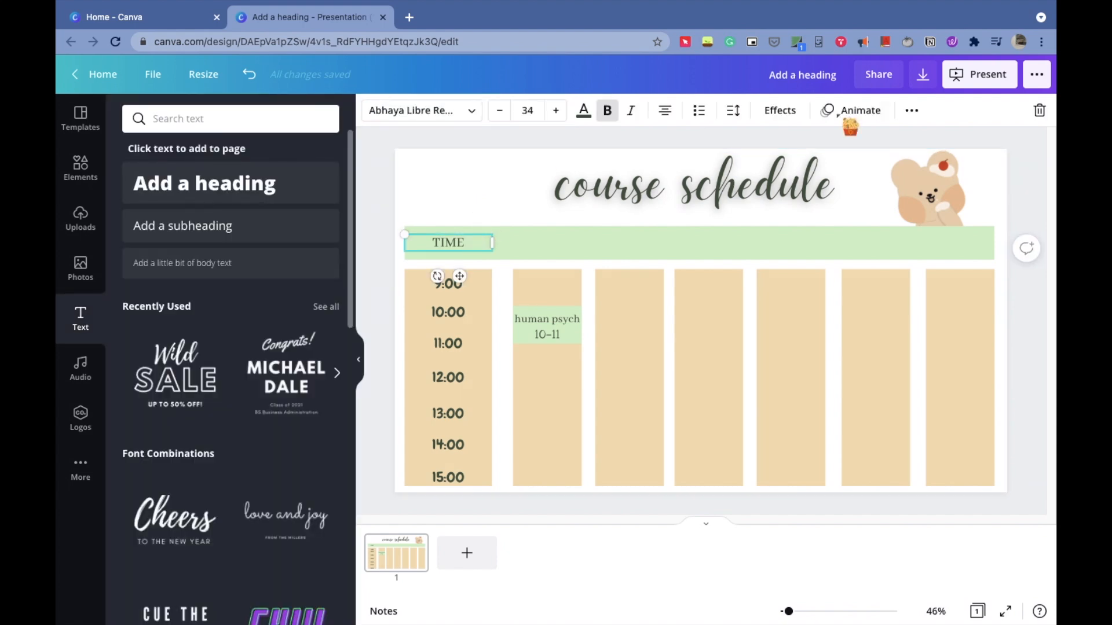
# - Duplicate the TIME label and place copies over the second and third columns of the header bar
pyautogui.click(909, 112)
pyautogui.click(906, 143)
pyautogui.moveTo(459, 251); pyautogui.dragTo(665, 243)
pyautogui.click(912, 110)
pyautogui.click(906, 144)
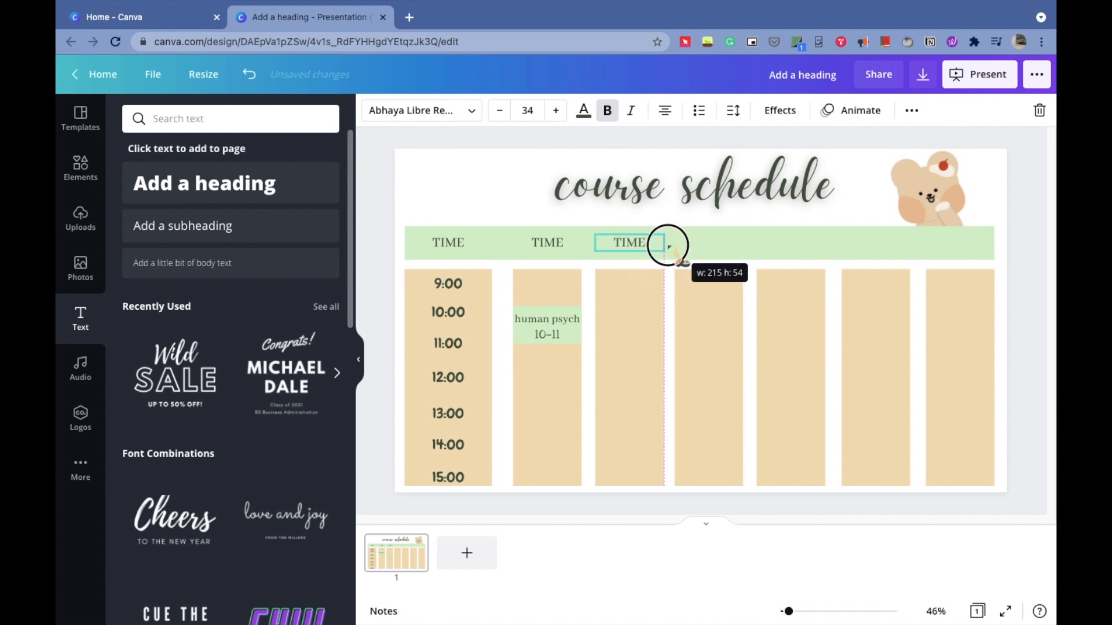
pyautogui.click(551, 243)
pyautogui.click(629, 243)
# - Duplicate the TIME label further so every one of the seven columns has a header label
pyautogui.click(912, 110)
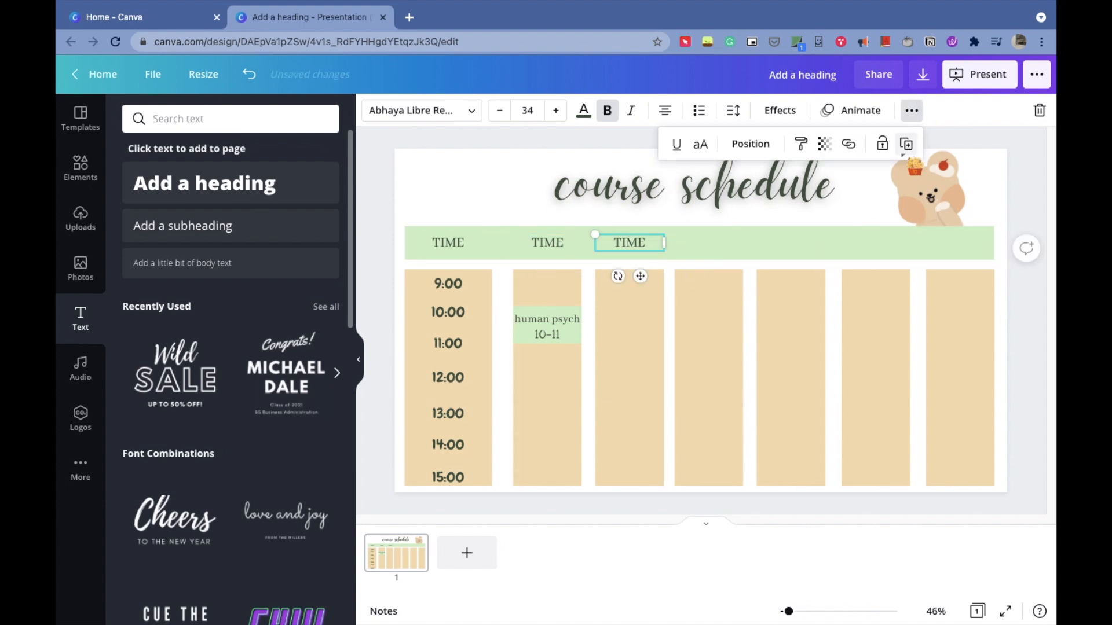
pyautogui.click(906, 144)
pyautogui.moveTo(636, 250); pyautogui.dragTo(973, 261)
pyautogui.click(911, 110)
pyautogui.click(906, 143)
pyautogui.click(911, 110)
pyautogui.click(912, 110)
pyautogui.click(906, 143)
# - Rename the header labels after TIME to MON, TUE, WED, THU, FRI and SAT
pyautogui.doubleClick(547, 242)
pyautogui.write('MON')
pyautogui.click(648, 249)
pyautogui.write('TUE')
pyautogui.doubleClick(709, 243)
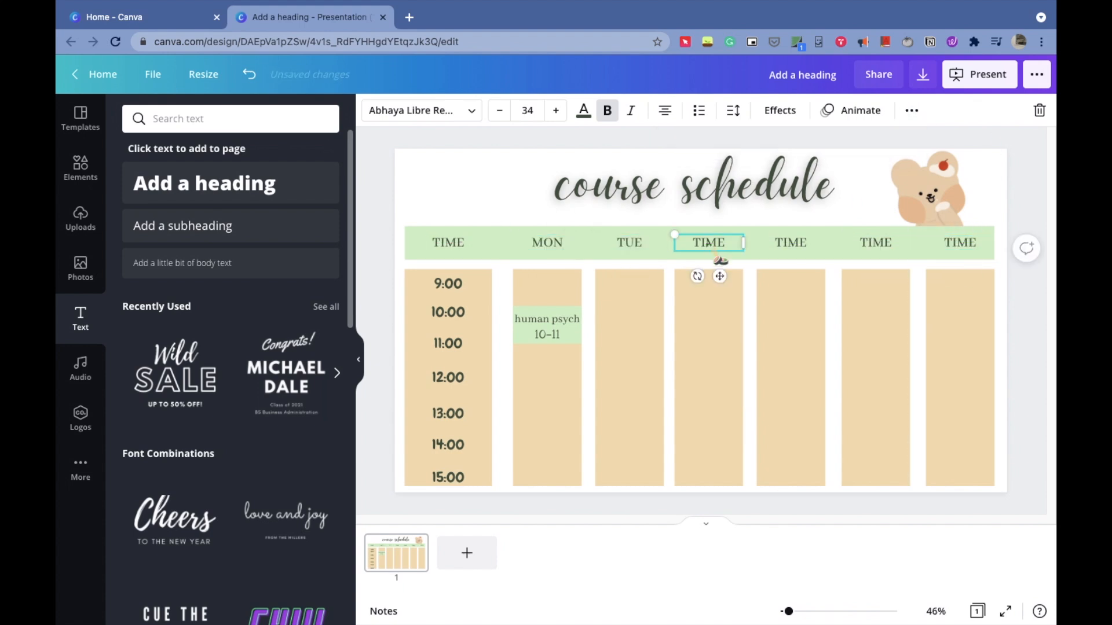
pyautogui.write('WED')
pyautogui.doubleClick(790, 242)
pyautogui.write('THU')
pyautogui.doubleClick(875, 243)
pyautogui.write('FRI')
pyautogui.doubleClick(960, 242)
# - Recolour the Saturday column block with the document's light green
pyautogui.click(965, 351)
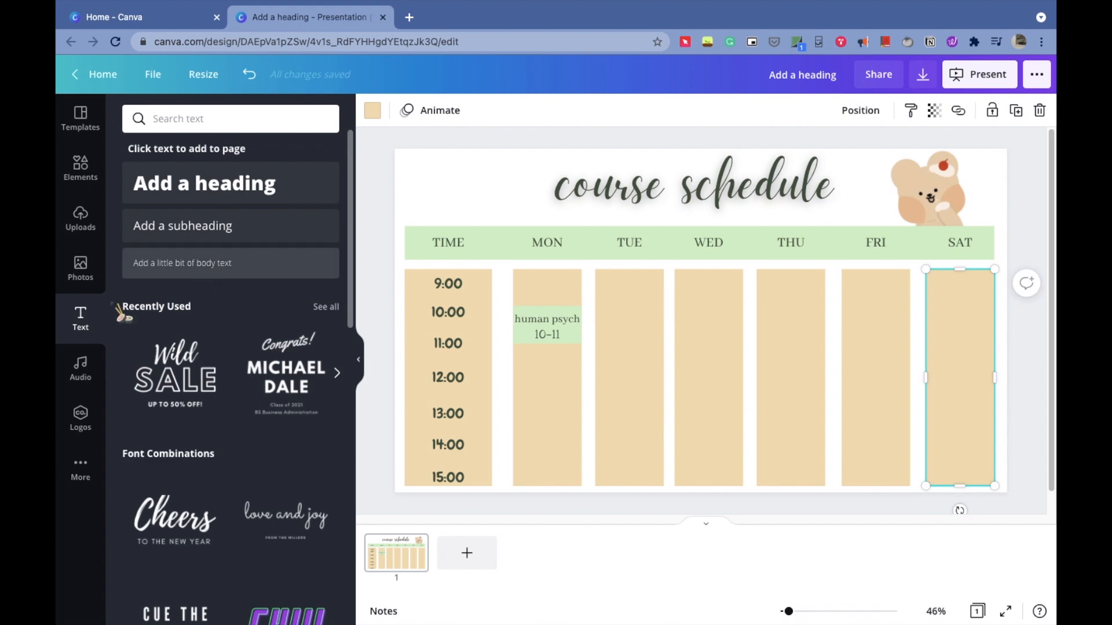
pyautogui.click(92, 181)
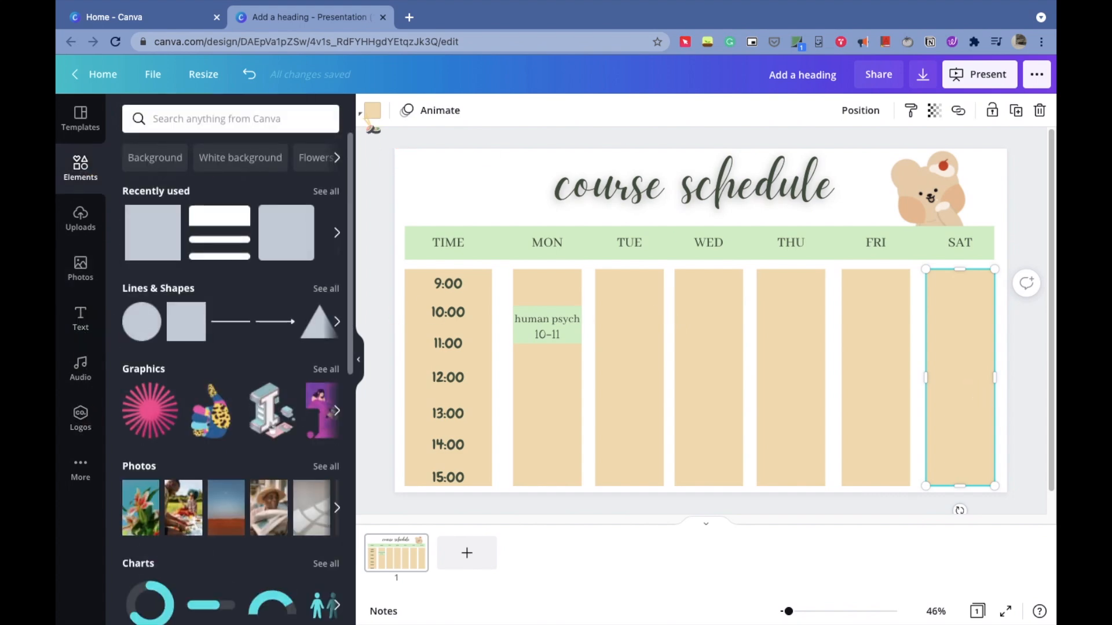
pyautogui.click(372, 110)
pyautogui.click(174, 183)
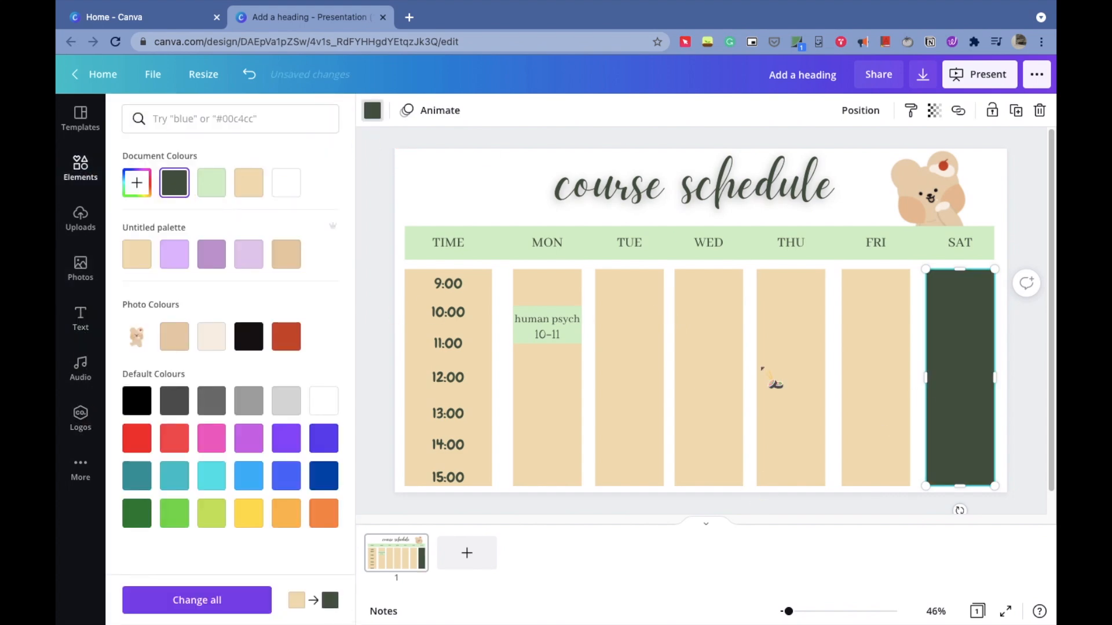
pyautogui.click(213, 184)
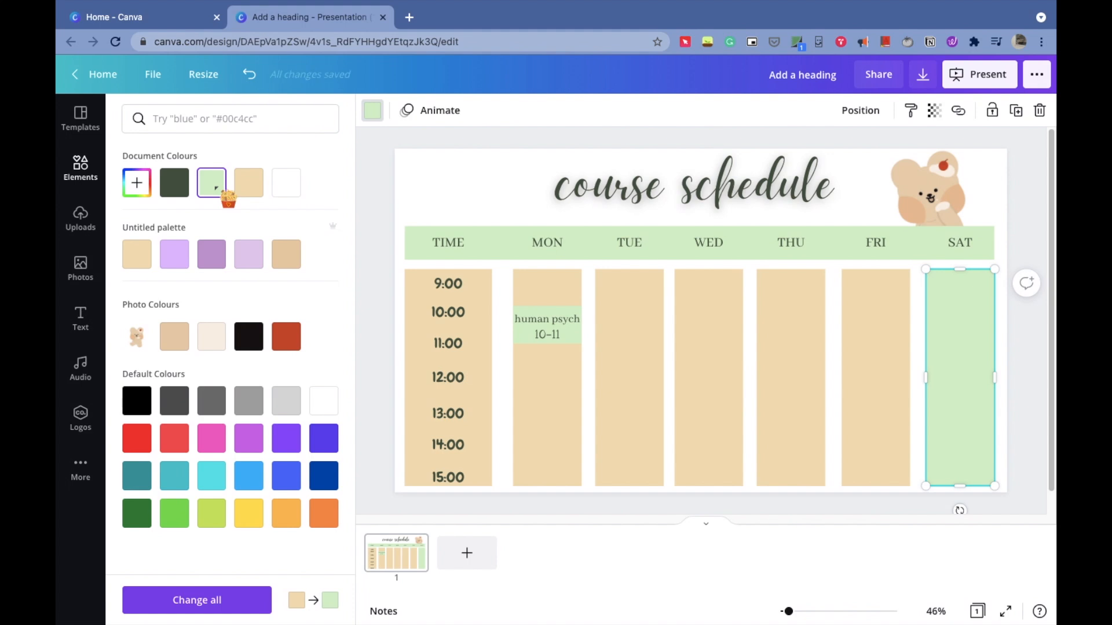
# - Add a subheading text box and replace its text with NO CLASSES
pyautogui.click(95, 320)
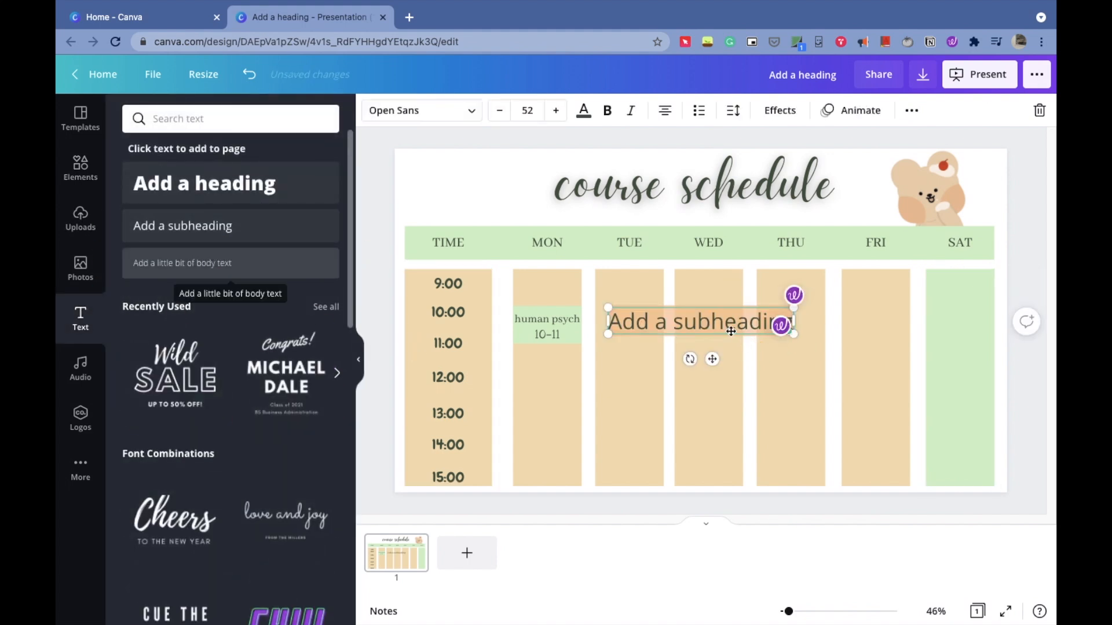
pyautogui.doubleClick(697, 320)
pyautogui.press('BackSpace')
pyautogui.write('NO CL')
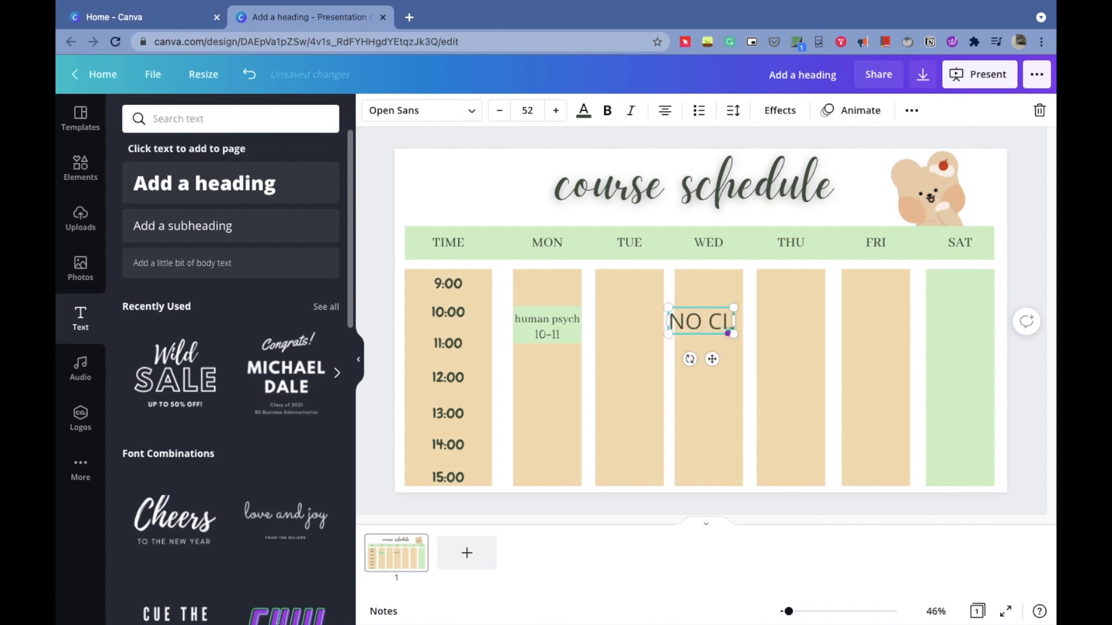
pyautogui.write('ASSES')
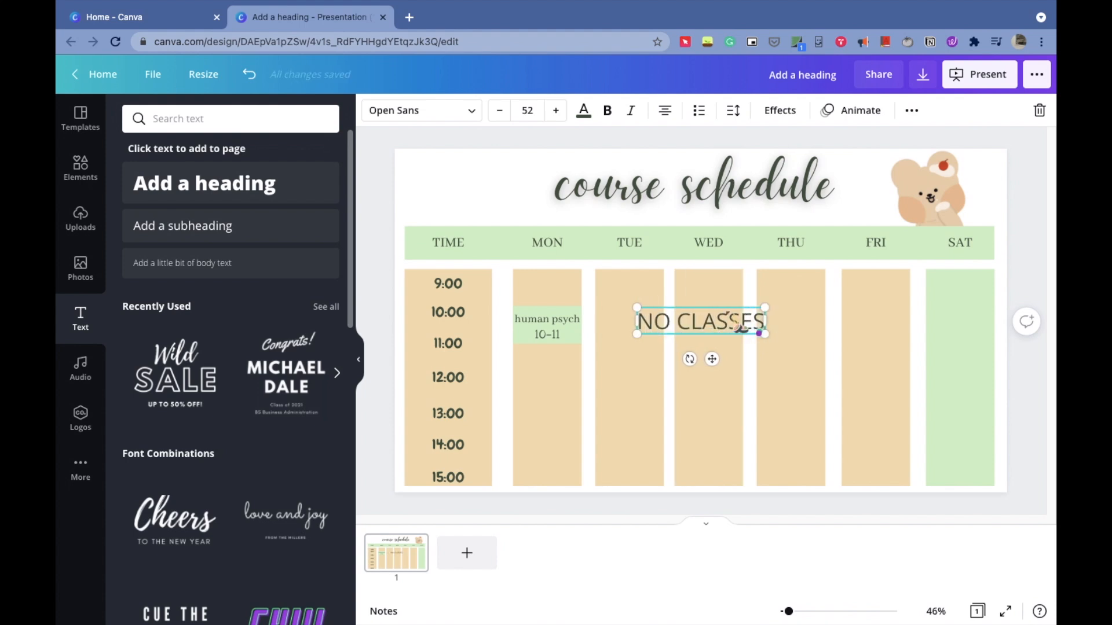
# - Set the NO CLASSES text to Abhaya Libre Regular and reduce its size to 31
pyautogui.click(470, 112)
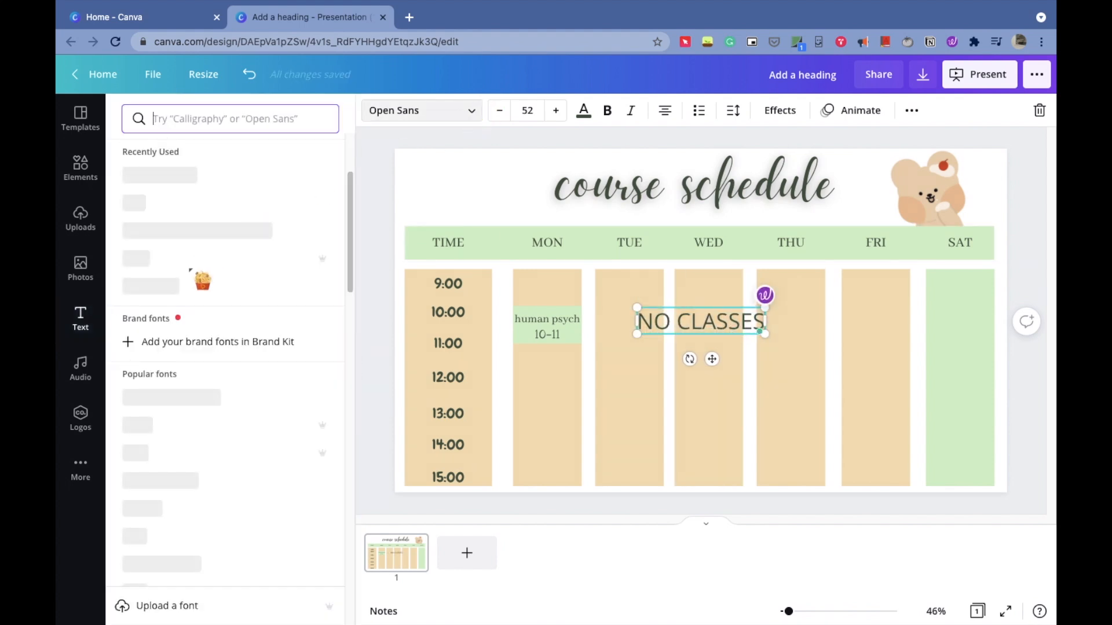
pyautogui.click(201, 396)
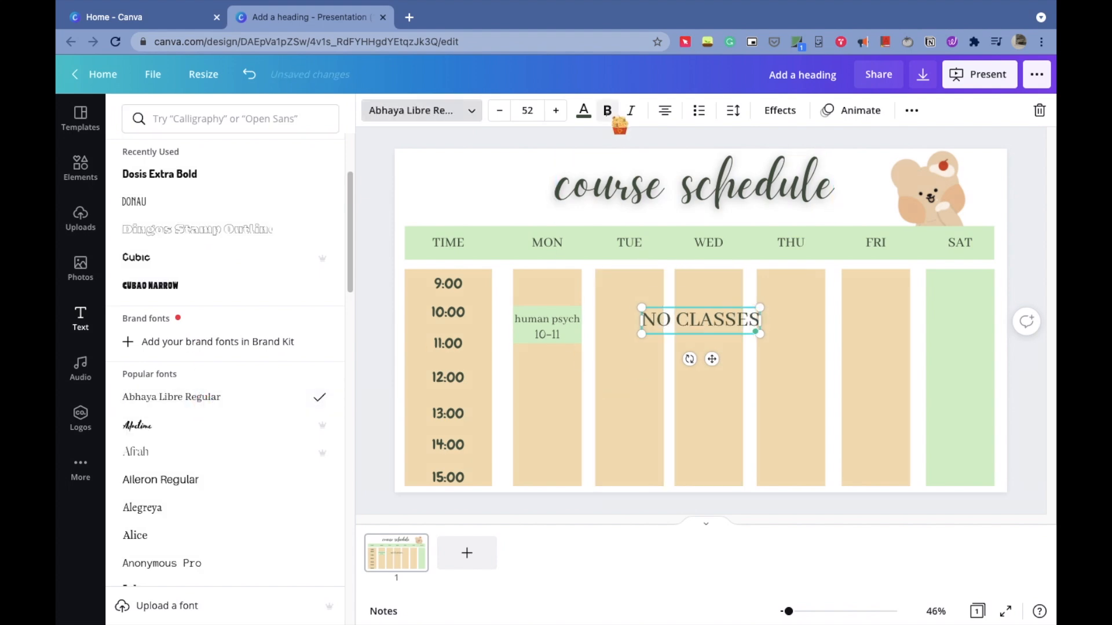
pyautogui.click(499, 111)
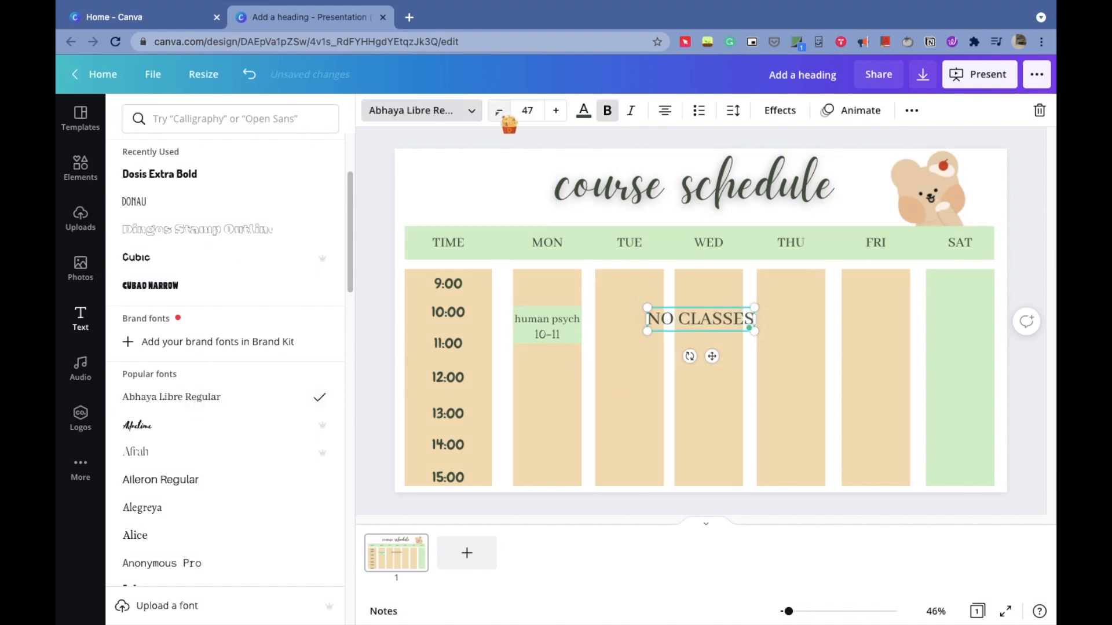
pyautogui.click(500, 111)
pyautogui.click(499, 111)
pyautogui.click(499, 111)
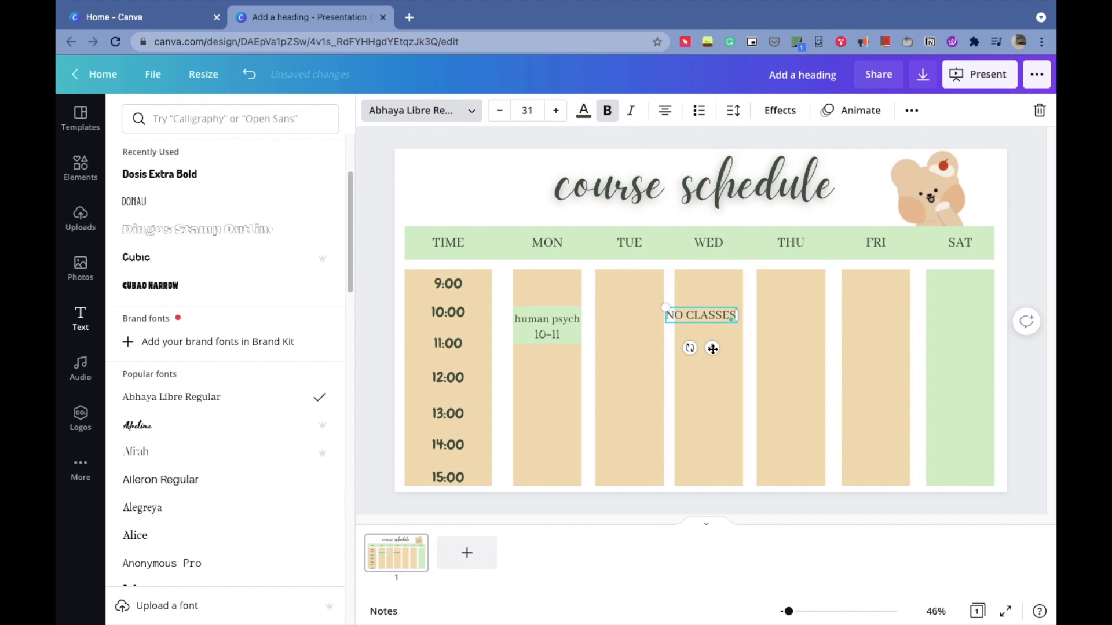
# - Move the NO CLASSES label into the middle of the Saturday column
pyautogui.moveTo(852, 365); pyautogui.dragTo(985, 367)
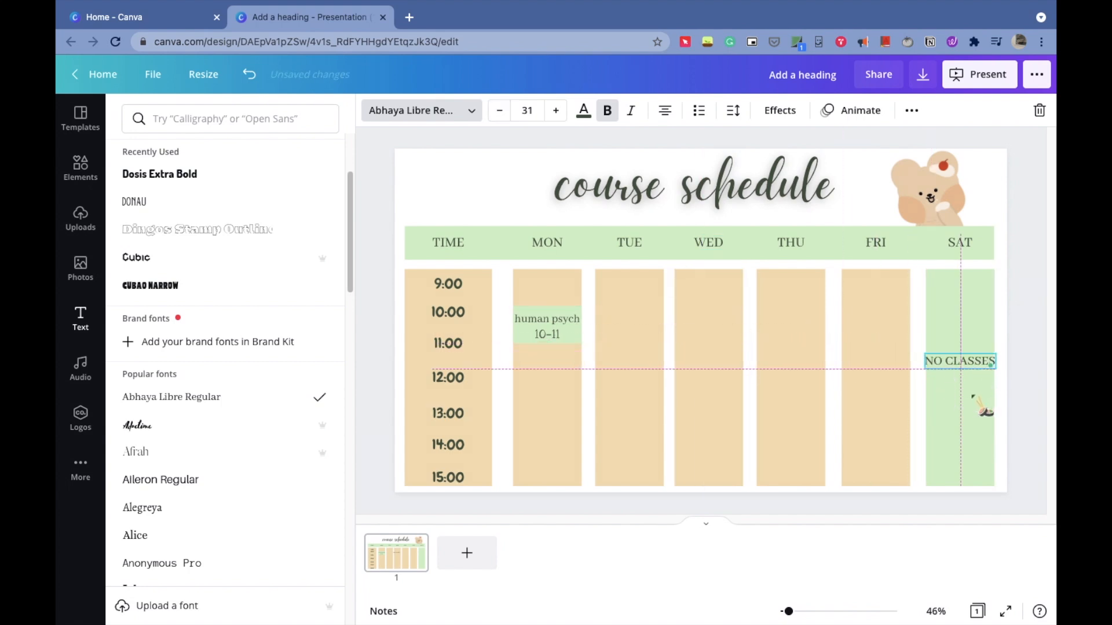
pyautogui.click(960, 429)
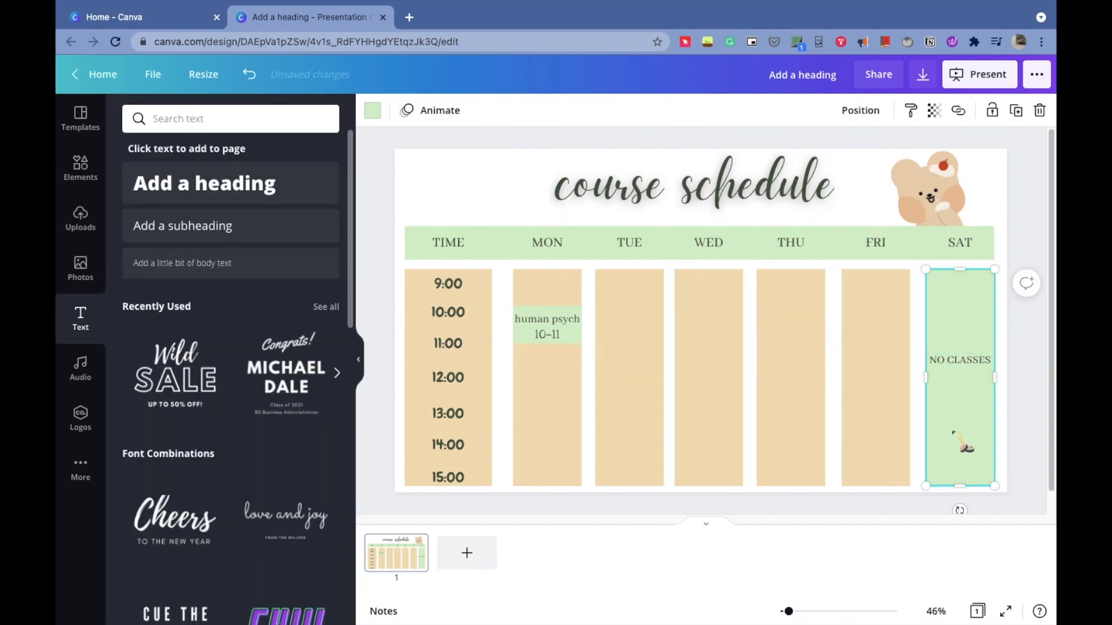
pyautogui.click(959, 361)
pyautogui.moveTo(971, 392); pyautogui.dragTo(971, 408)
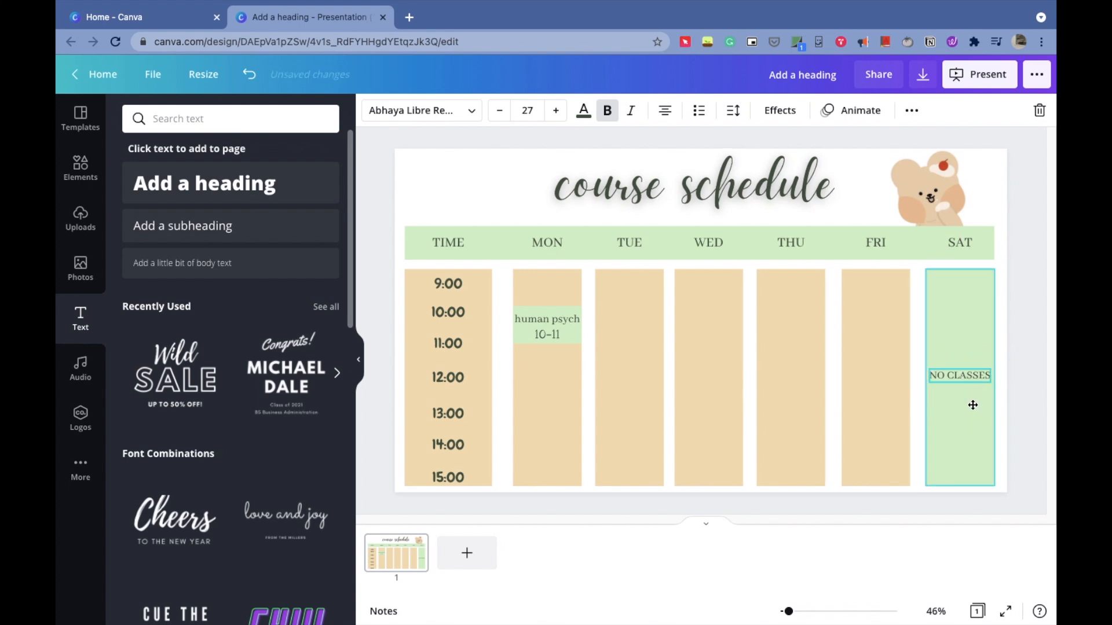
pyautogui.click(1022, 319)
# - Download the schedule design as a PNG file and return to editing
pyautogui.click(923, 75)
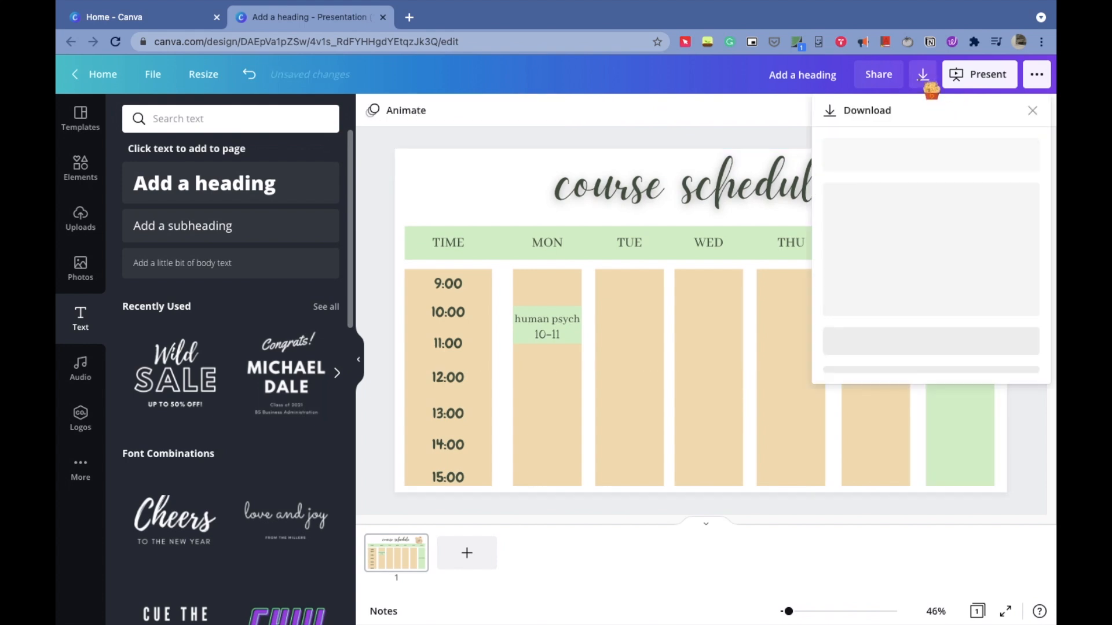
pyautogui.click(897, 176)
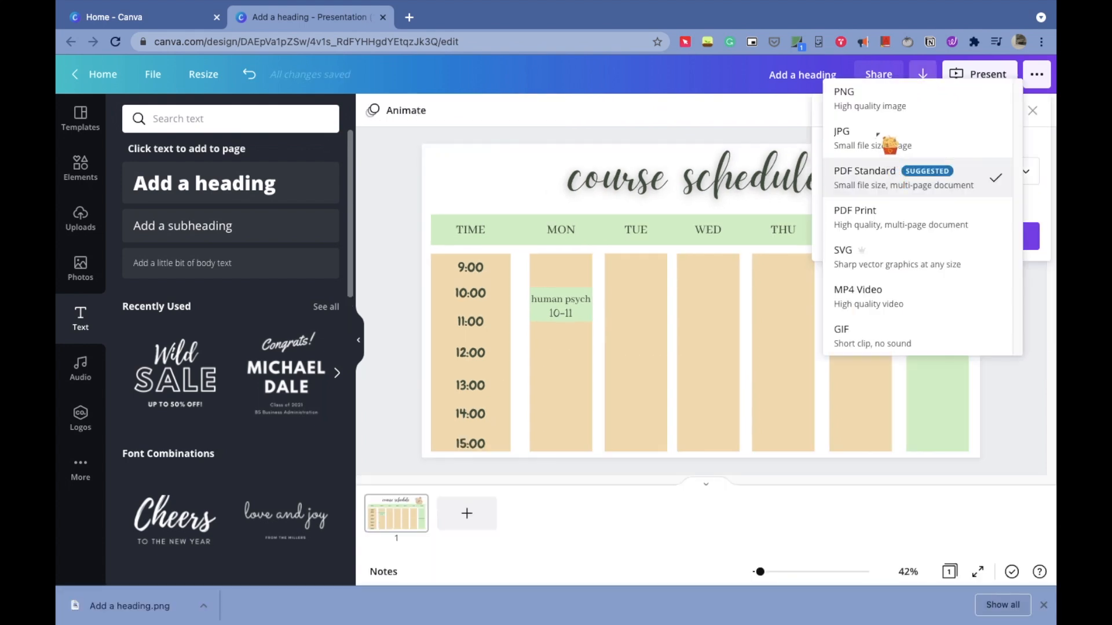
pyautogui.click(877, 99)
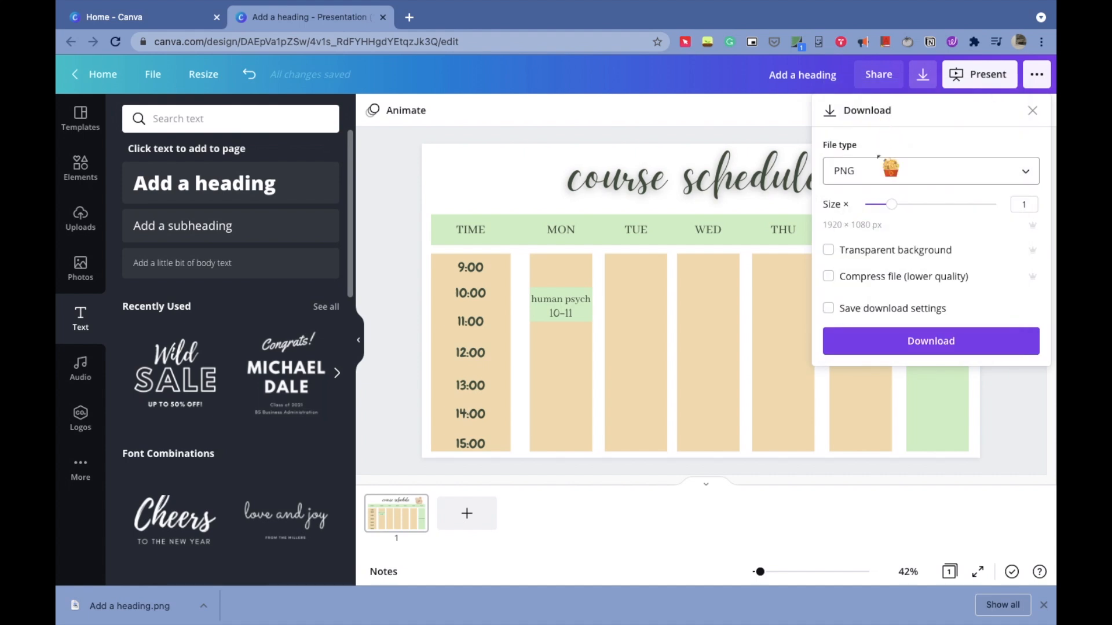
pyautogui.click(873, 252)
pyautogui.click(896, 350)
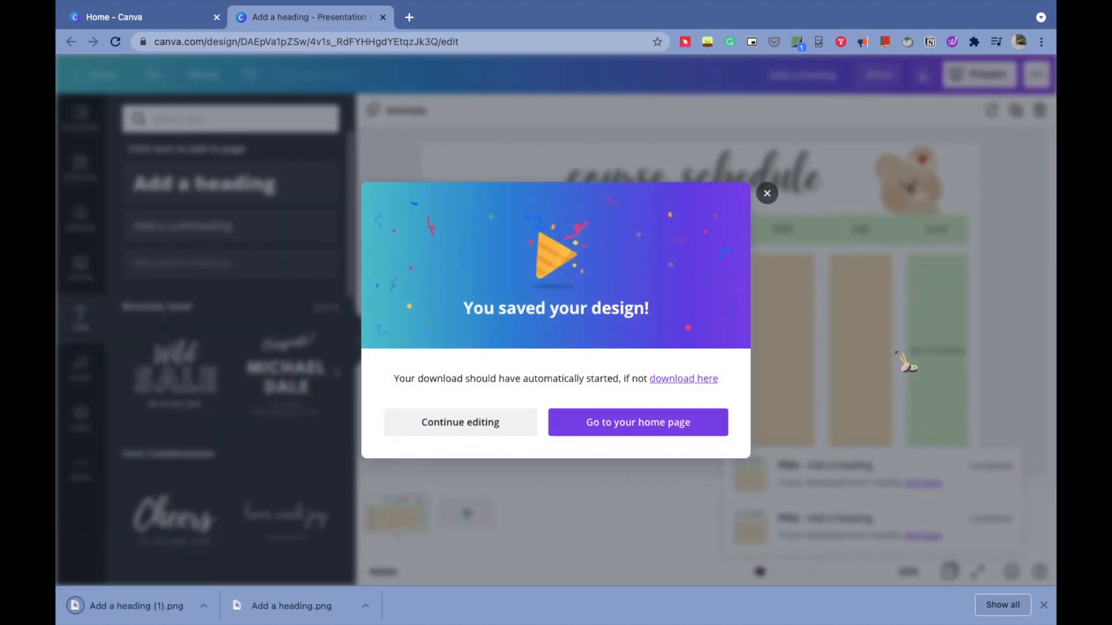
pyautogui.click(451, 423)
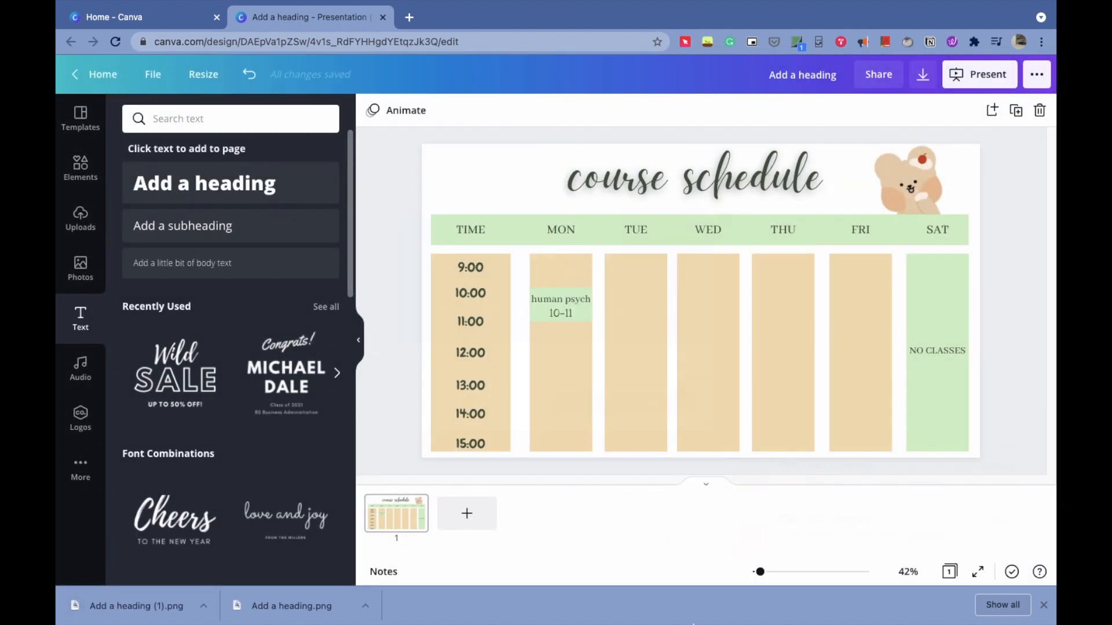
# - Switch to Notion and insert an image block at the end of the Daily foraging page, below the about me gallery
pyautogui.moveTo(810, 617)
pyautogui.click(899, 615)
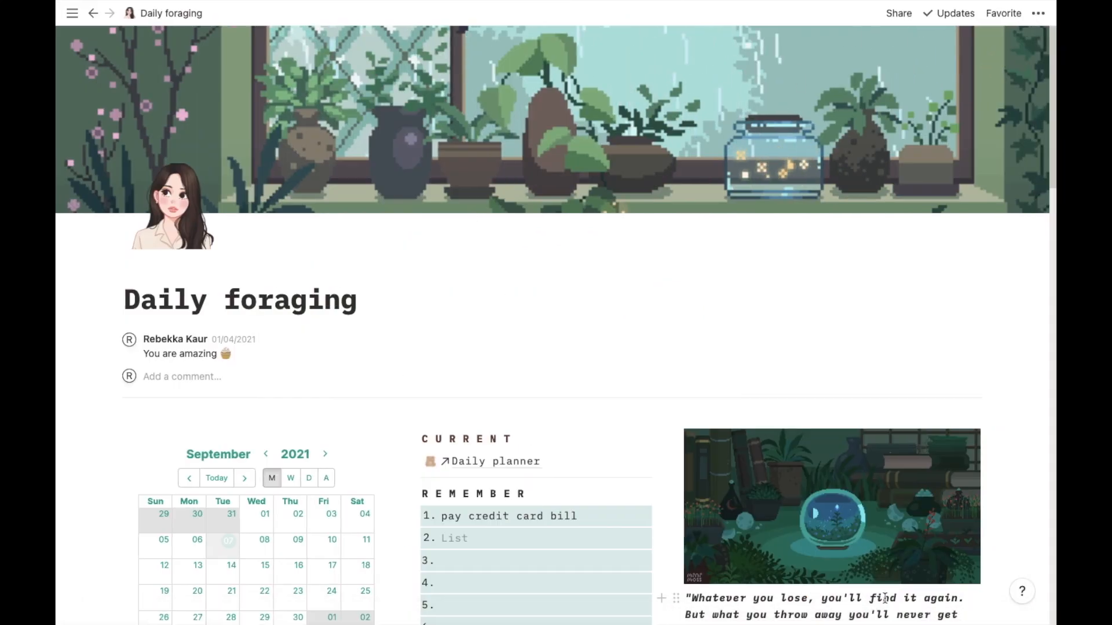
pyautogui.scroll(-20, 152, 471)
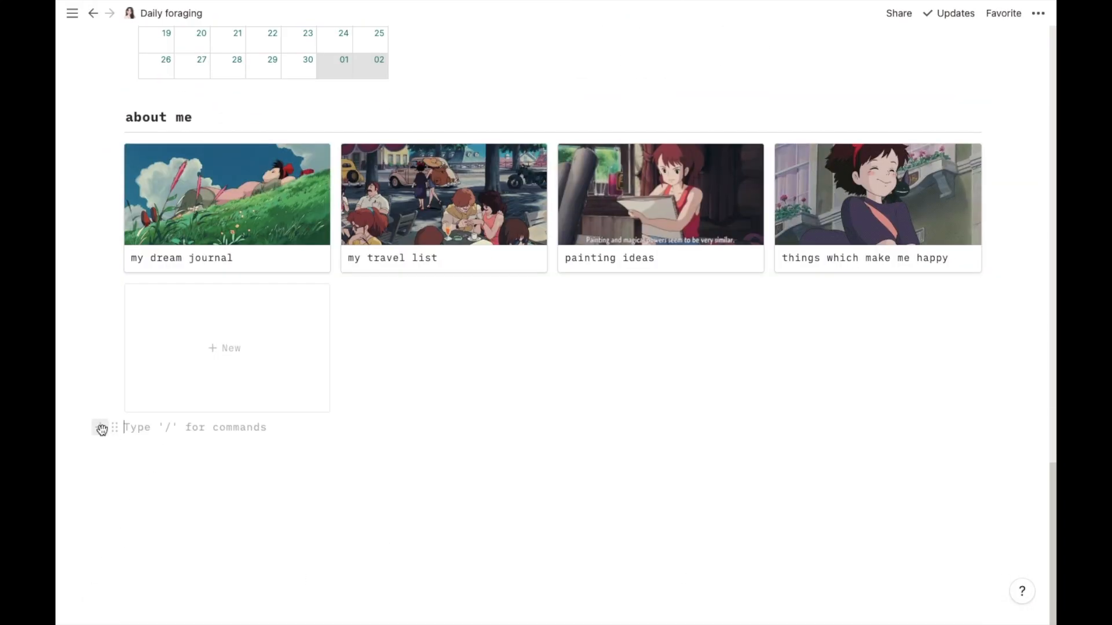
pyautogui.click(101, 429)
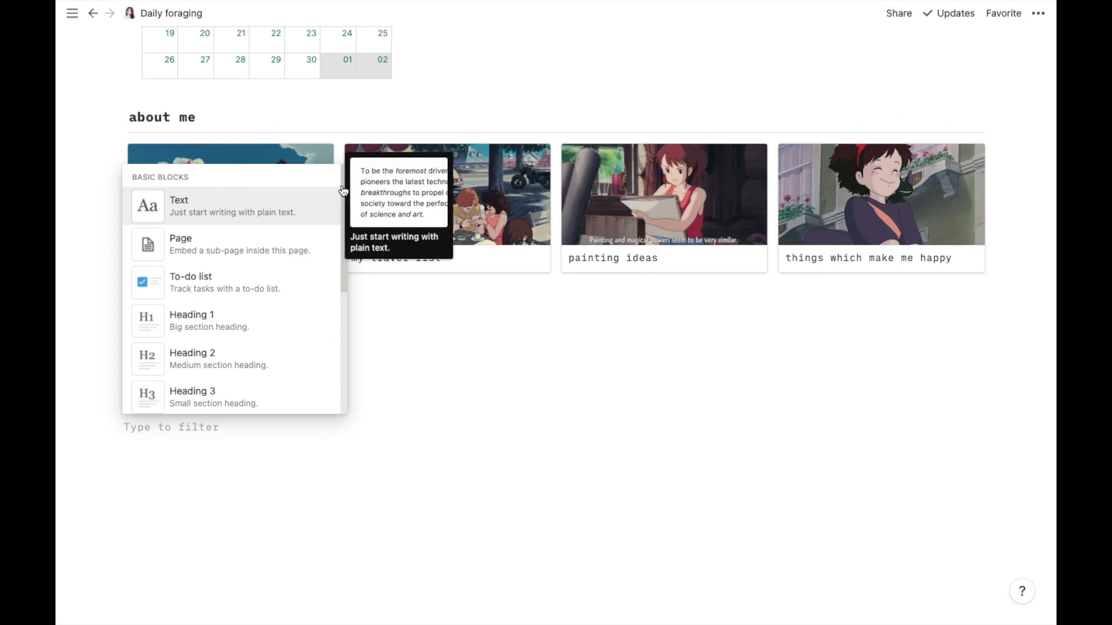
pyautogui.moveTo(343, 191); pyautogui.dragTo(337, 470)
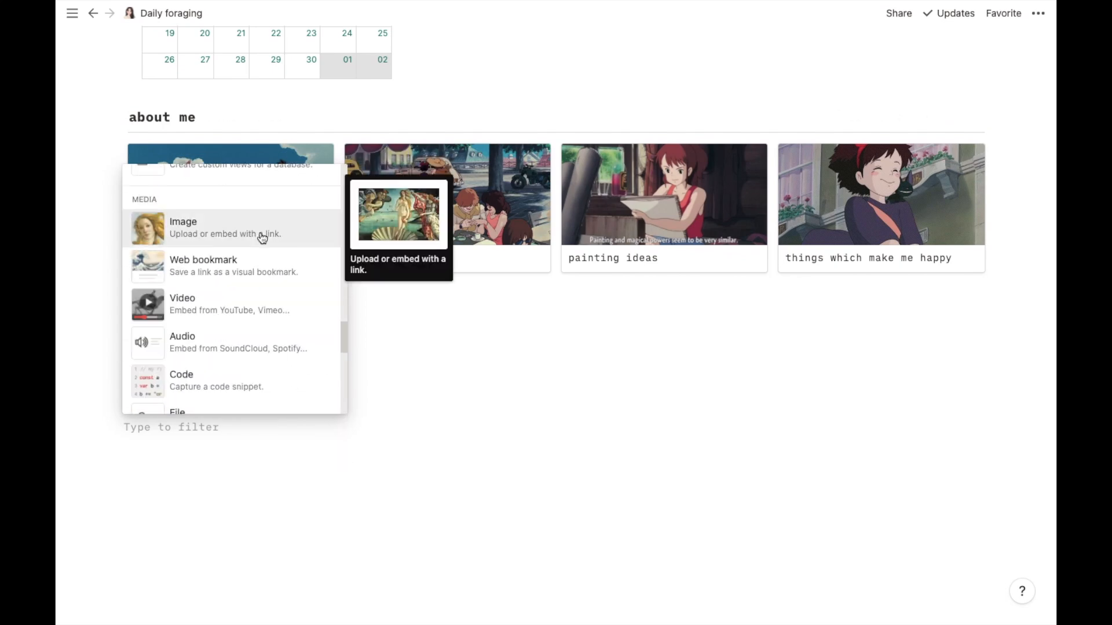
pyautogui.click(168, 433)
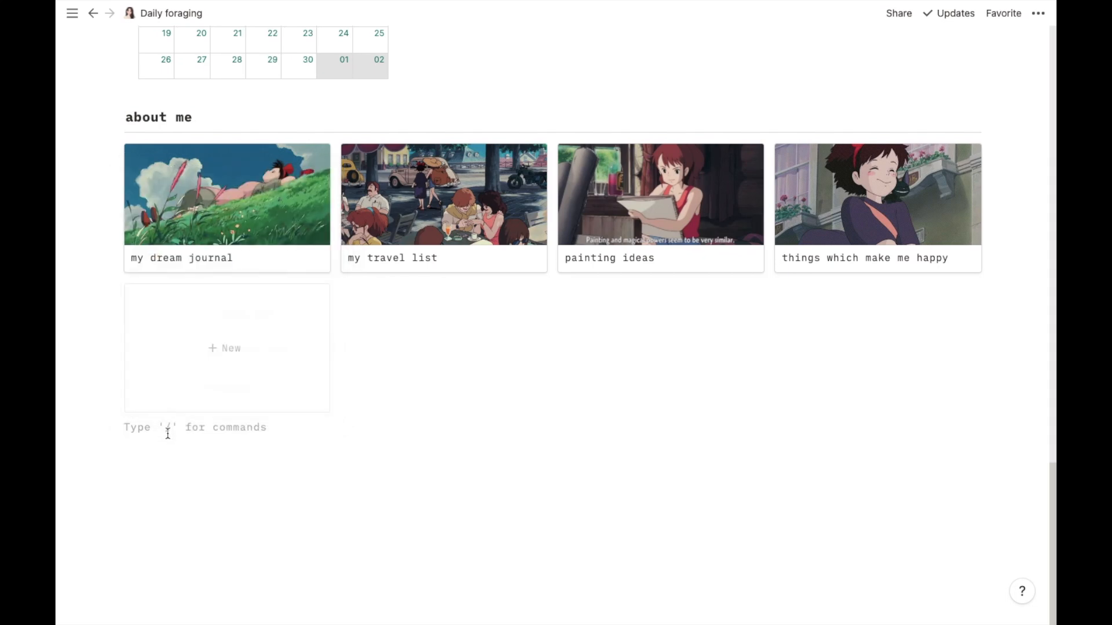
pyautogui.write('/IM')
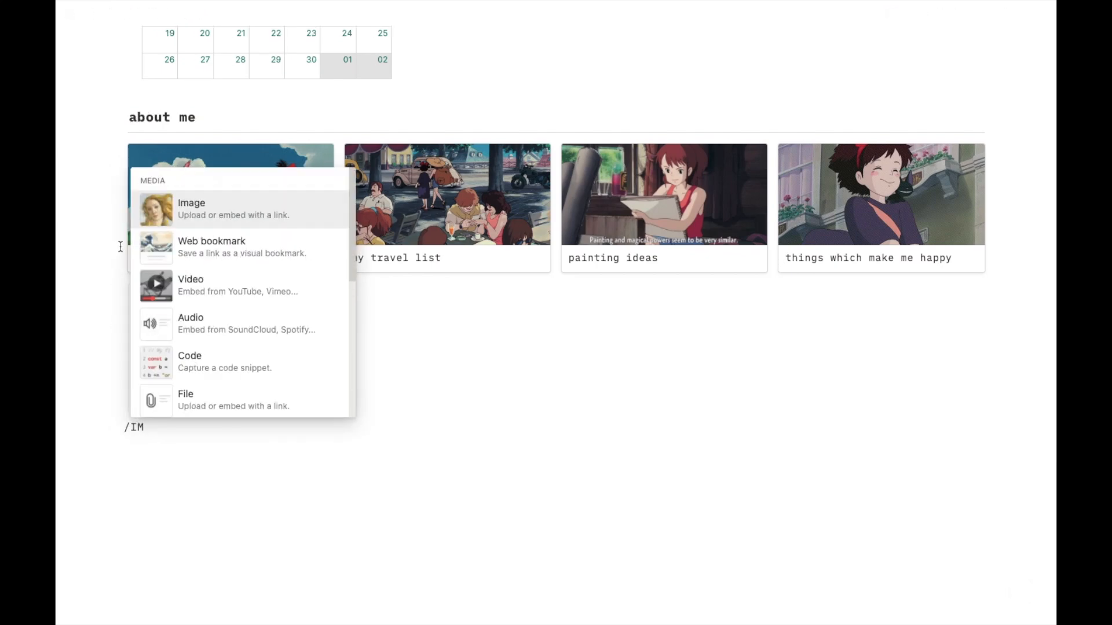
pyautogui.click(193, 223)
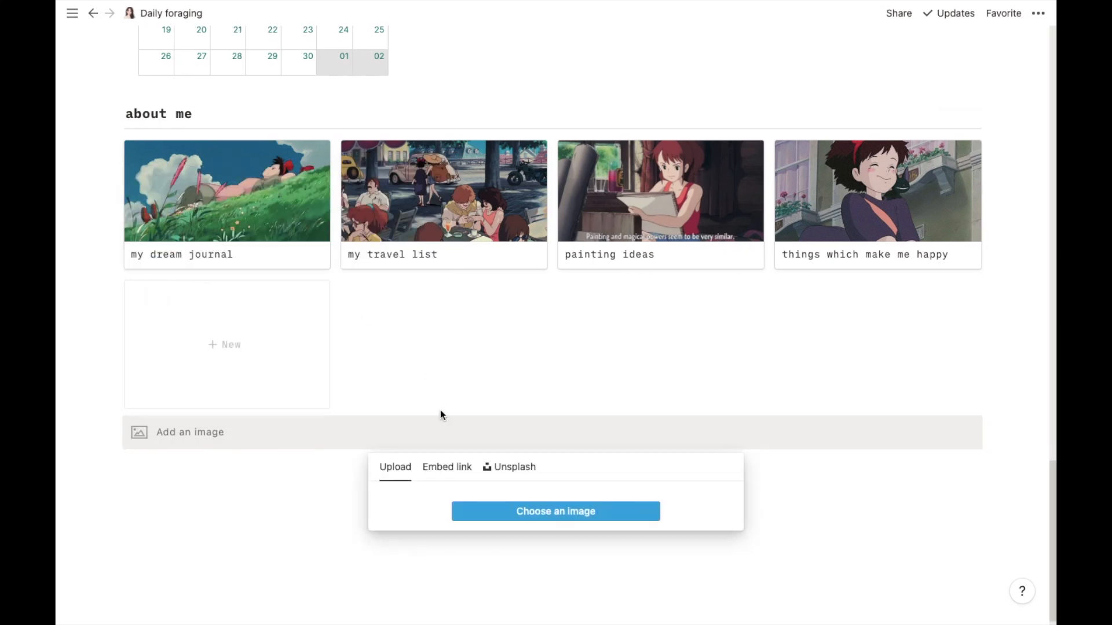
# - Upload Add a heading (1).png from Downloads into the new image block
pyautogui.click(510, 512)
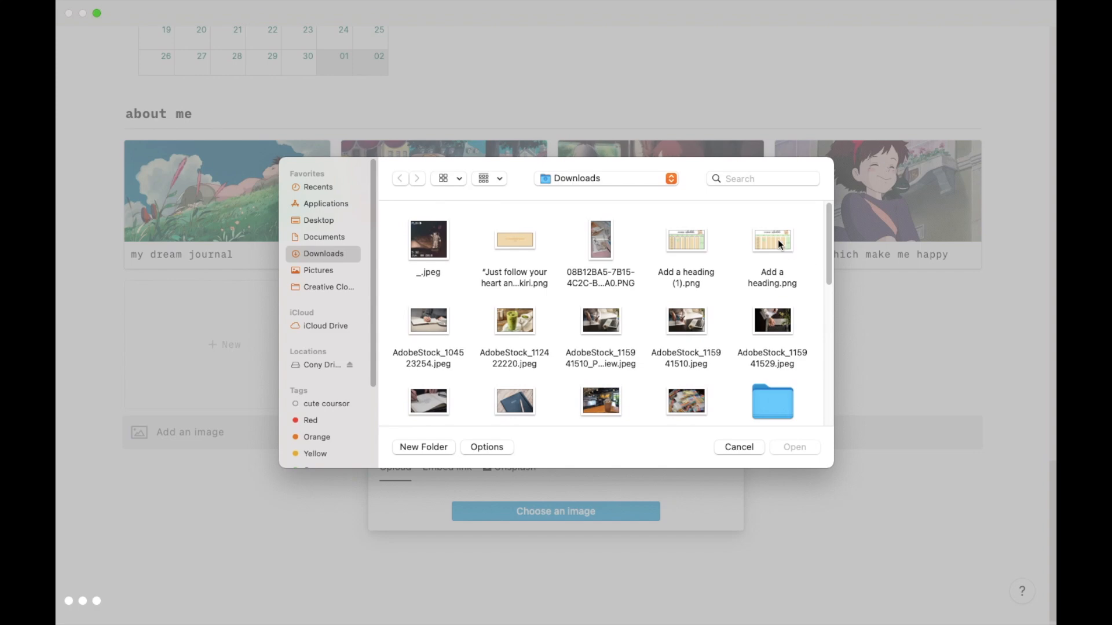
pyautogui.click(675, 253)
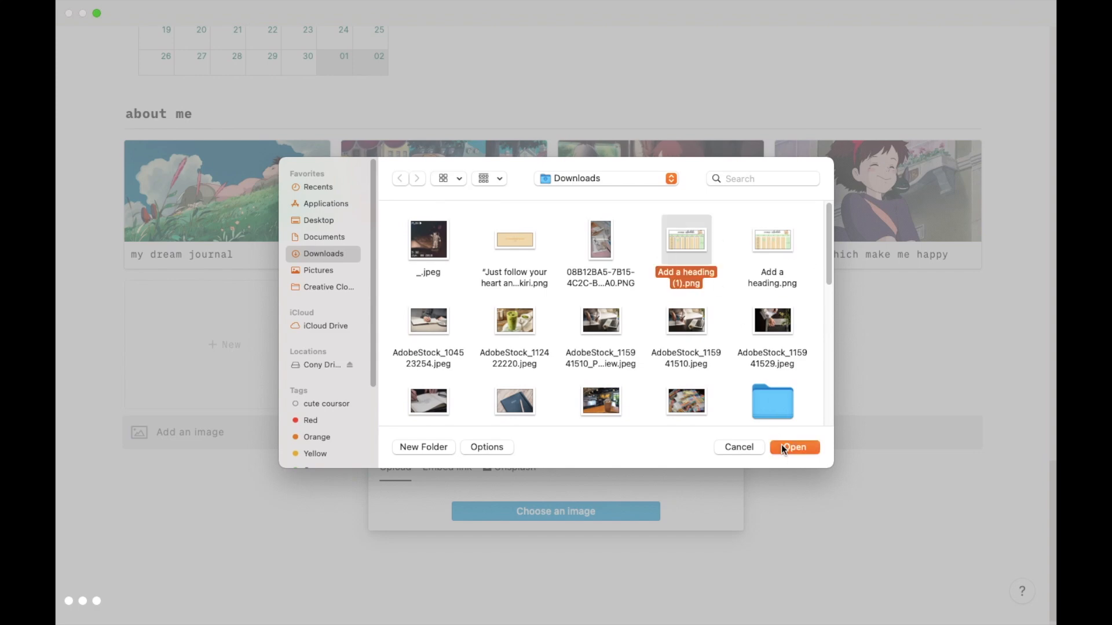
pyautogui.click(781, 446)
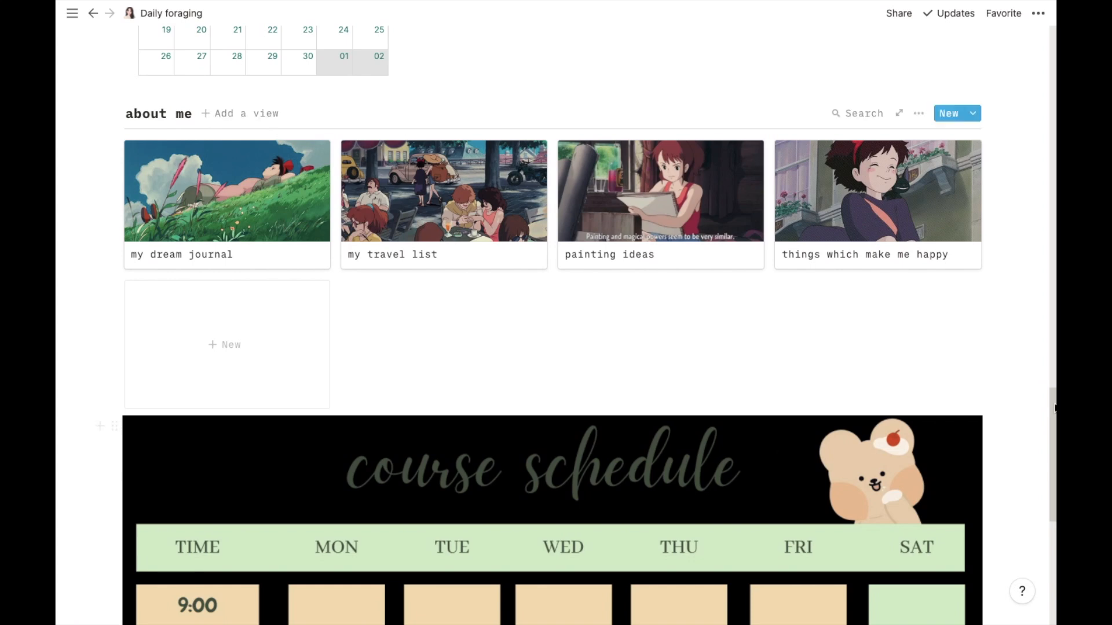
# - Add an empty block below the schedule image and resize the image to about half its width
pyautogui.moveTo(1053, 400); pyautogui.dragTo(1052, 477)
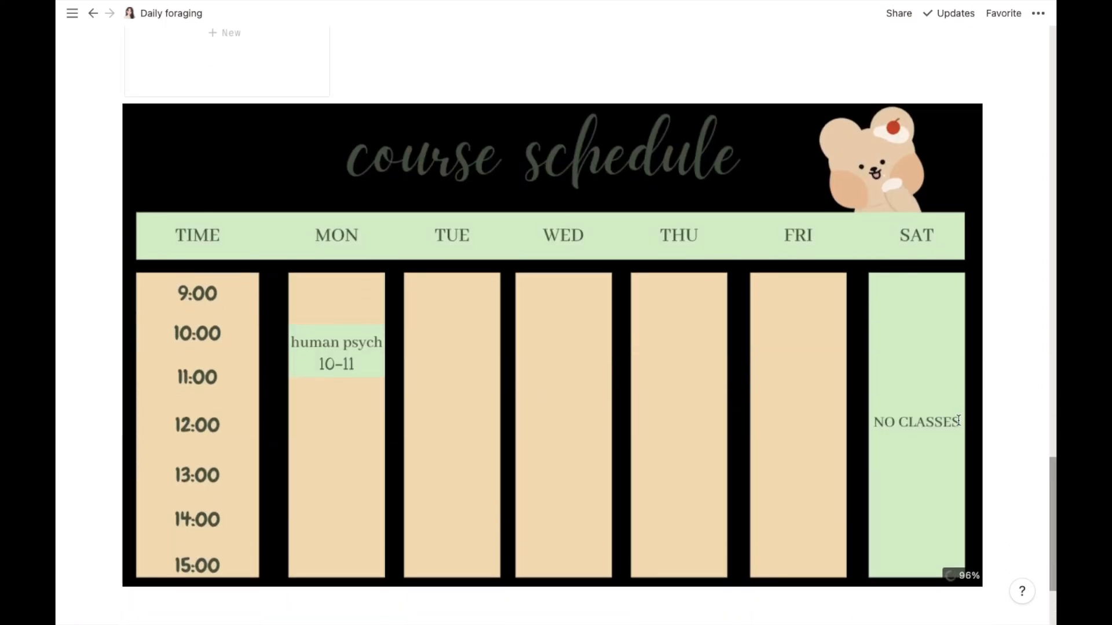
pyautogui.click(246, 161)
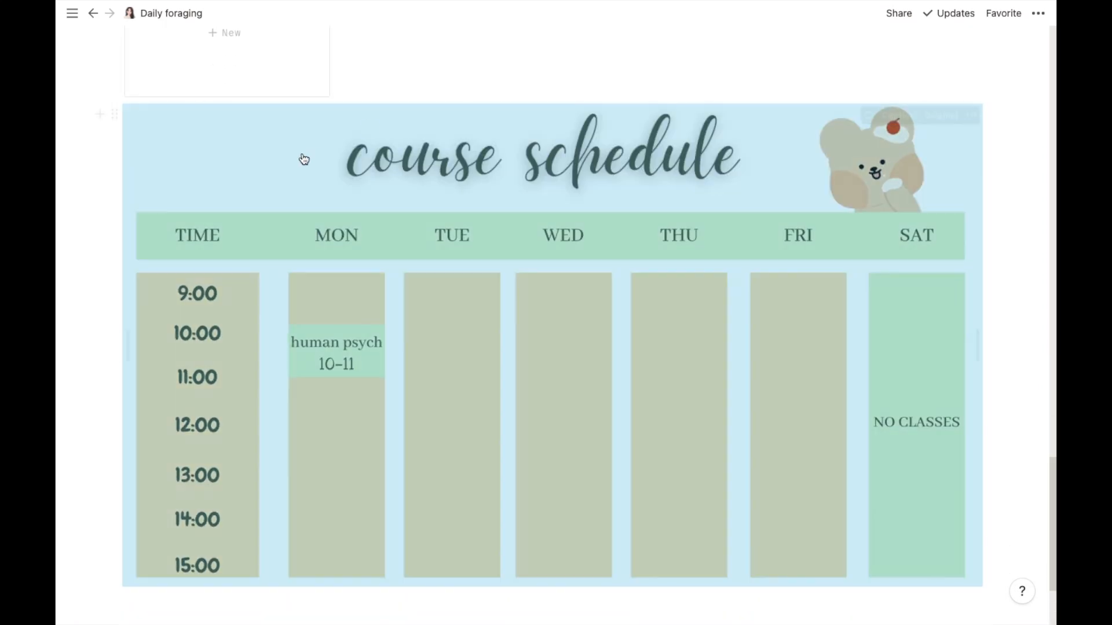
pyautogui.press('Return')
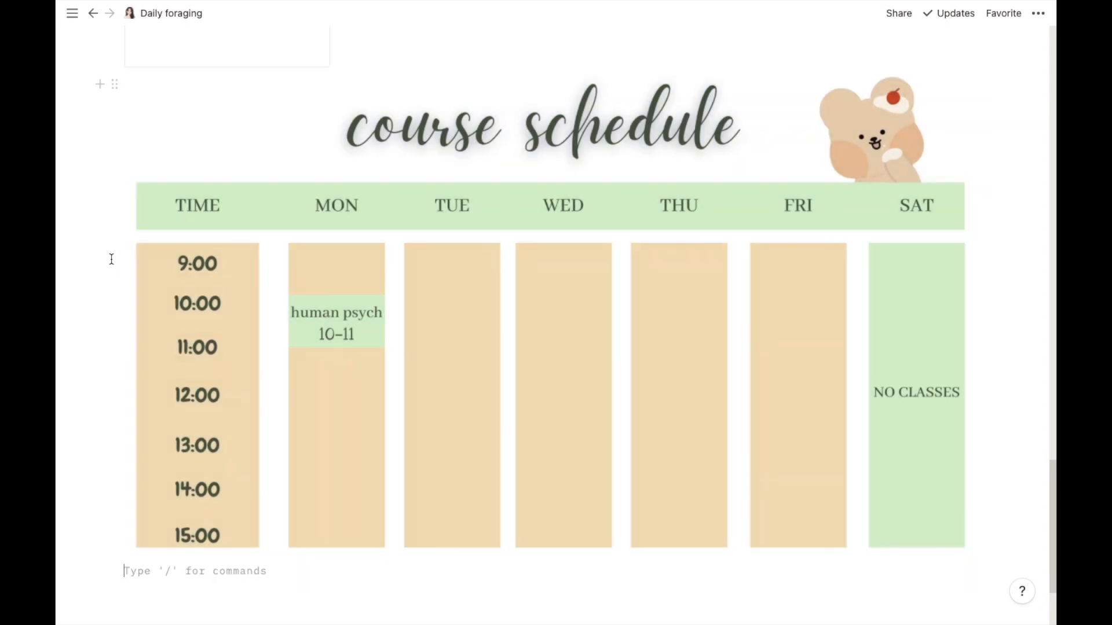
pyautogui.click(882, 455)
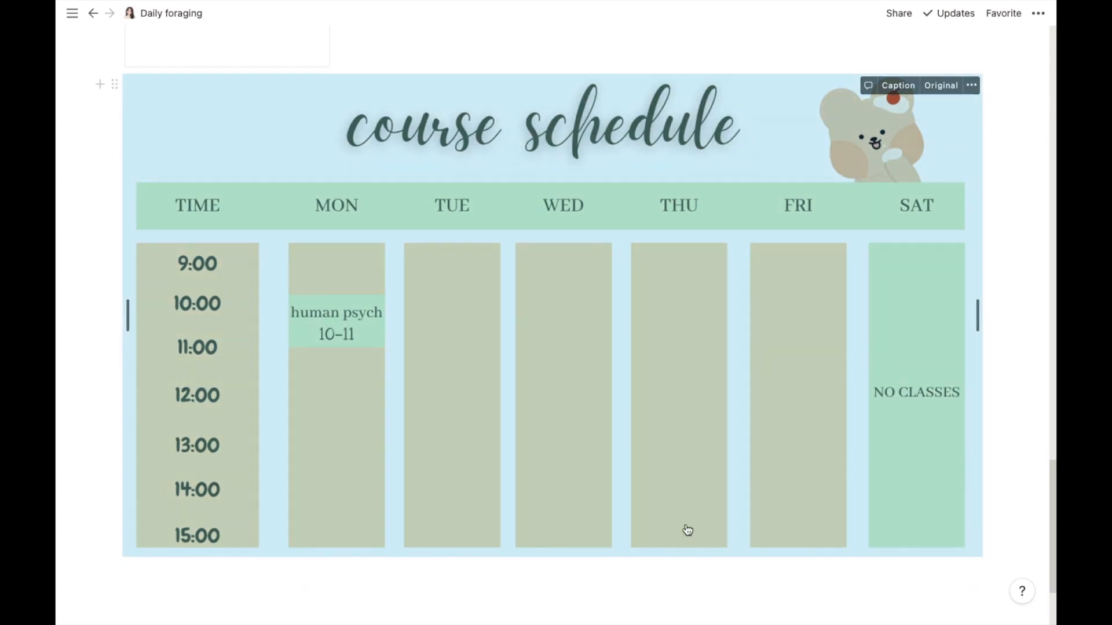
pyautogui.click(995, 313)
pyautogui.click(899, 302)
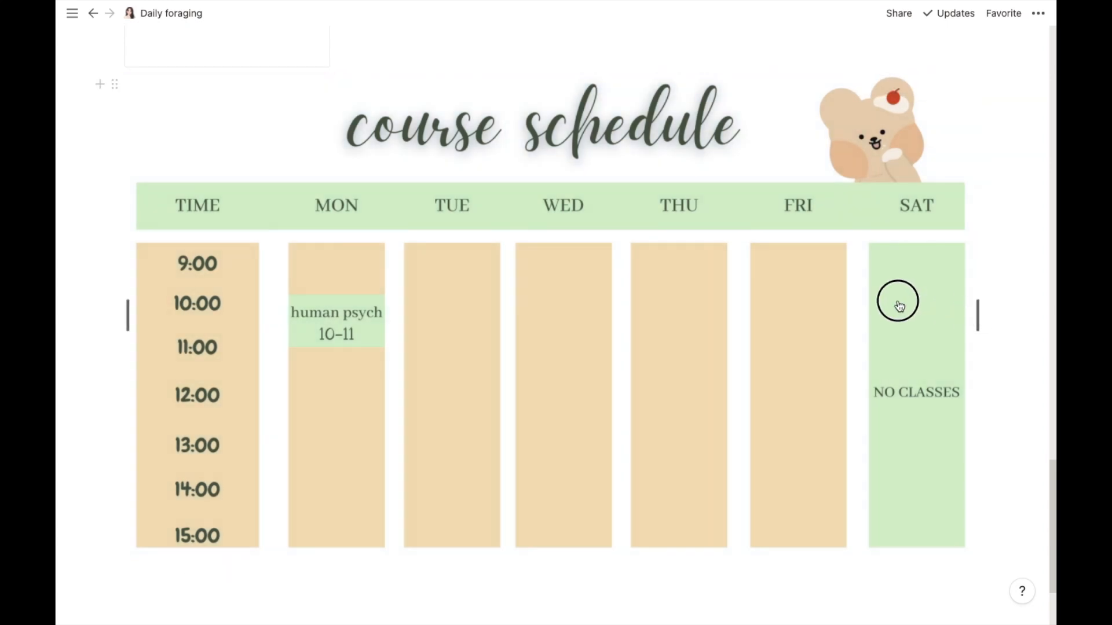
pyautogui.moveTo(898, 302); pyautogui.dragTo(751, 298)
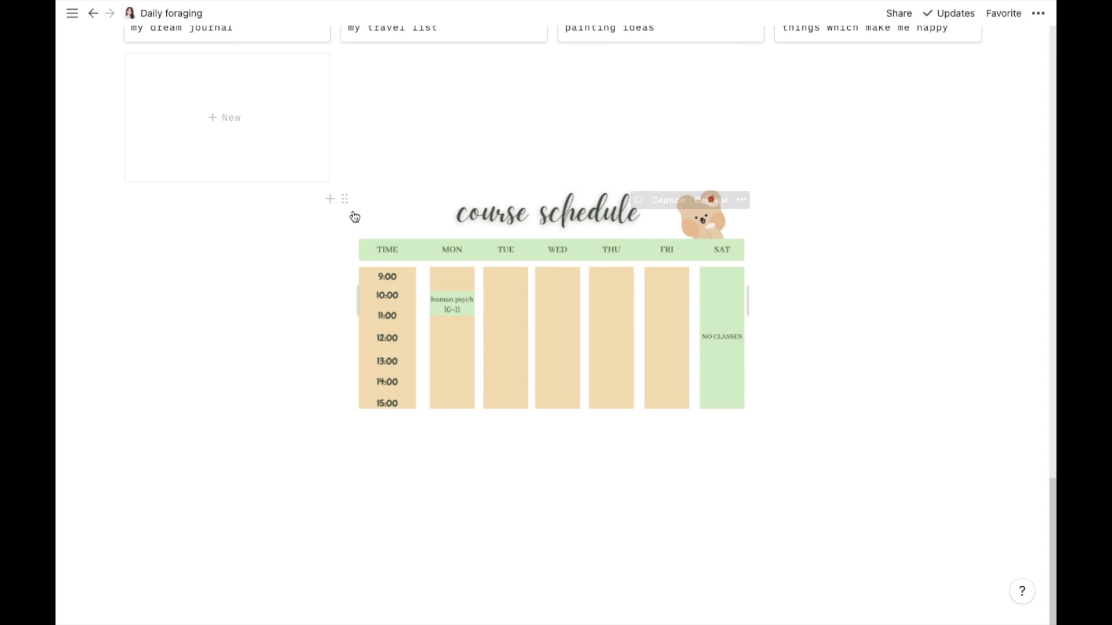
# - Drag the schedule image into a two-column layout beside the empty block, placing it in the left column
pyautogui.scroll(3, 97, 581)
pyautogui.moveTo(114, 582); pyautogui.dragTo(810, 440)
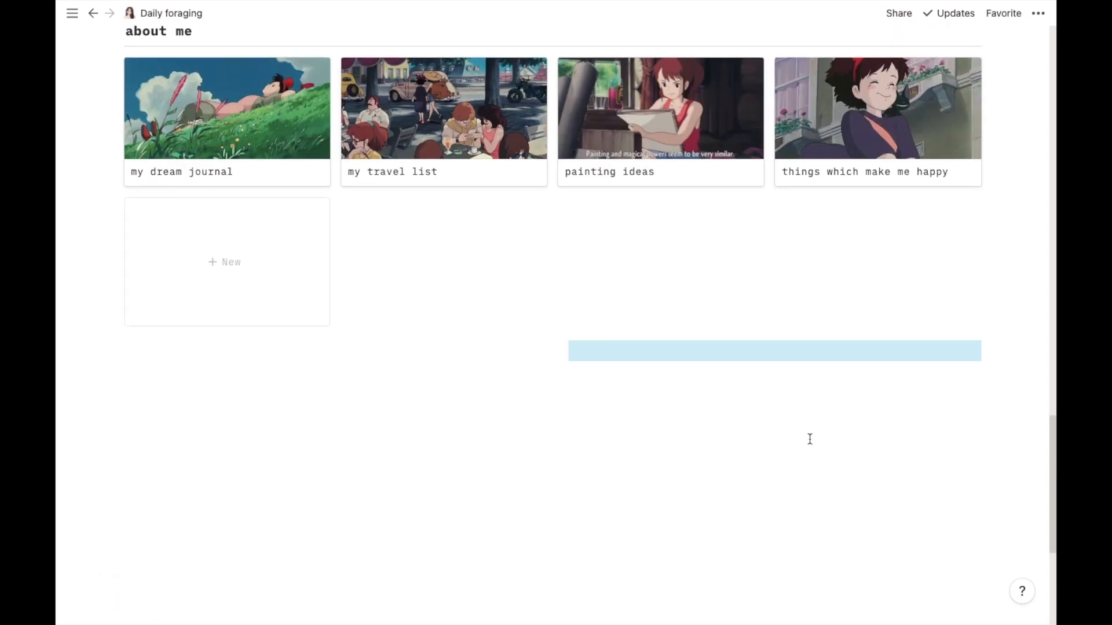
pyautogui.click(805, 444)
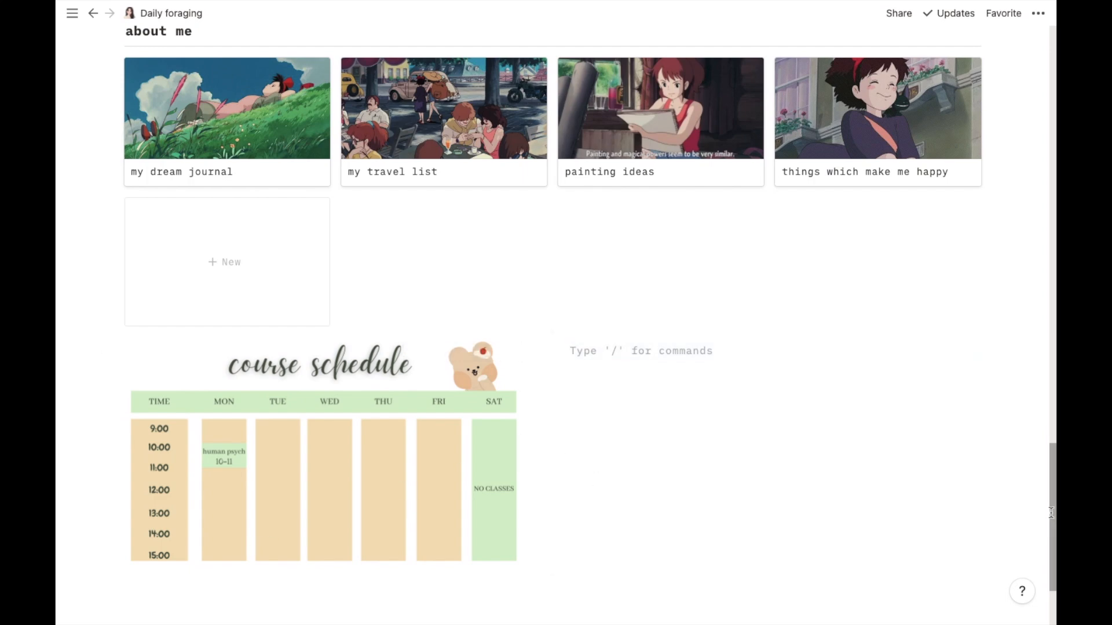
pyautogui.moveTo(1050, 512); pyautogui.dragTo(1054, 543)
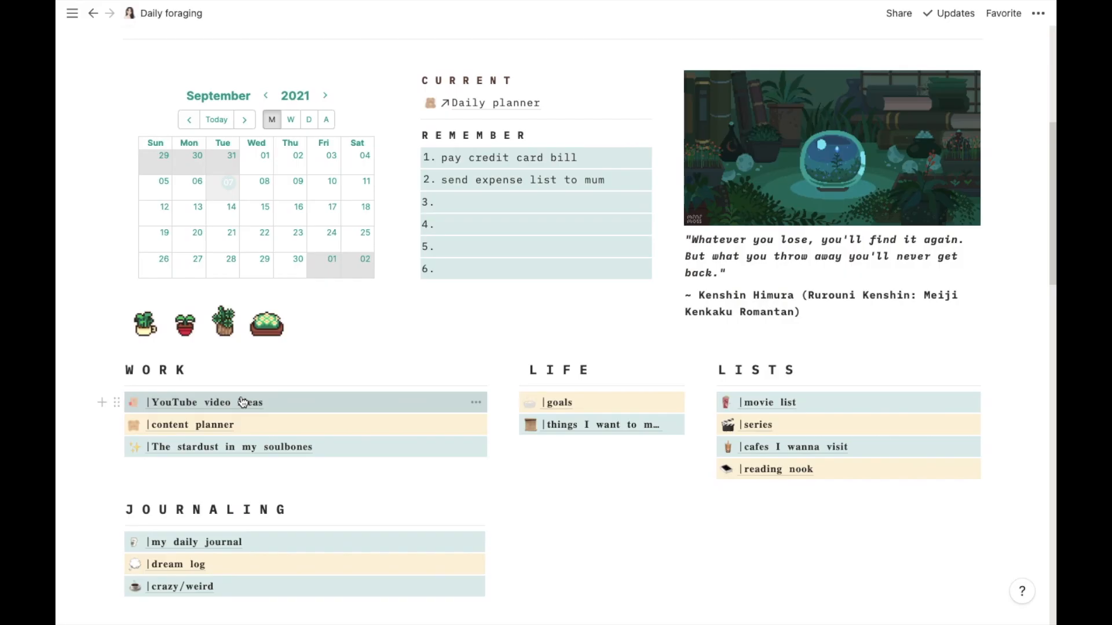
pyautogui.click(316, 399)
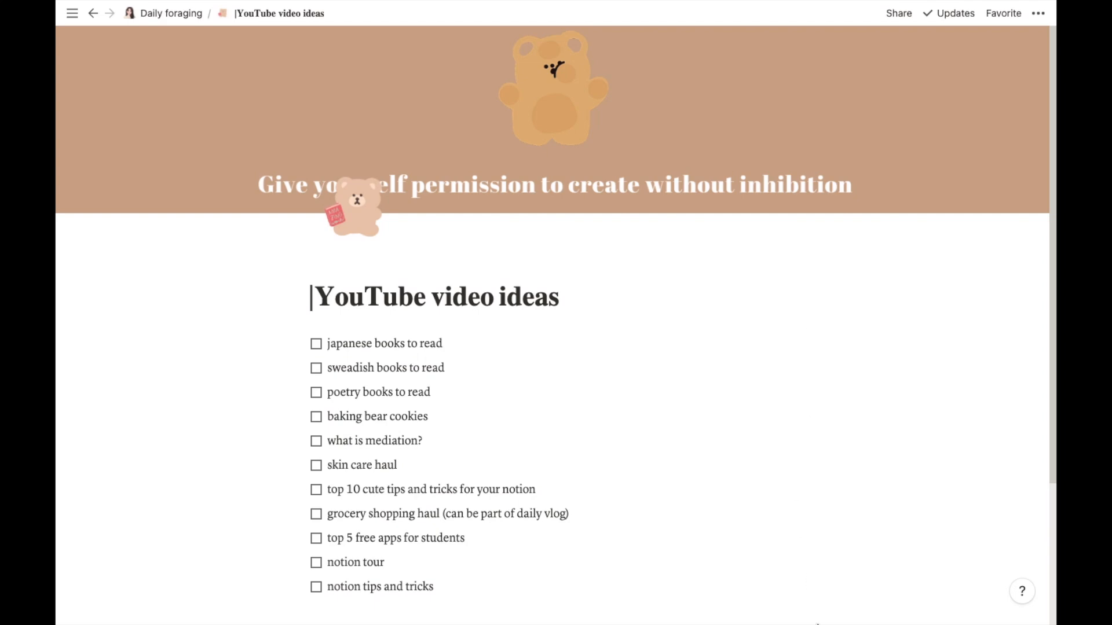
# - Switch to Canva and start a new design with Edit photo
pyautogui.click(827, 591)
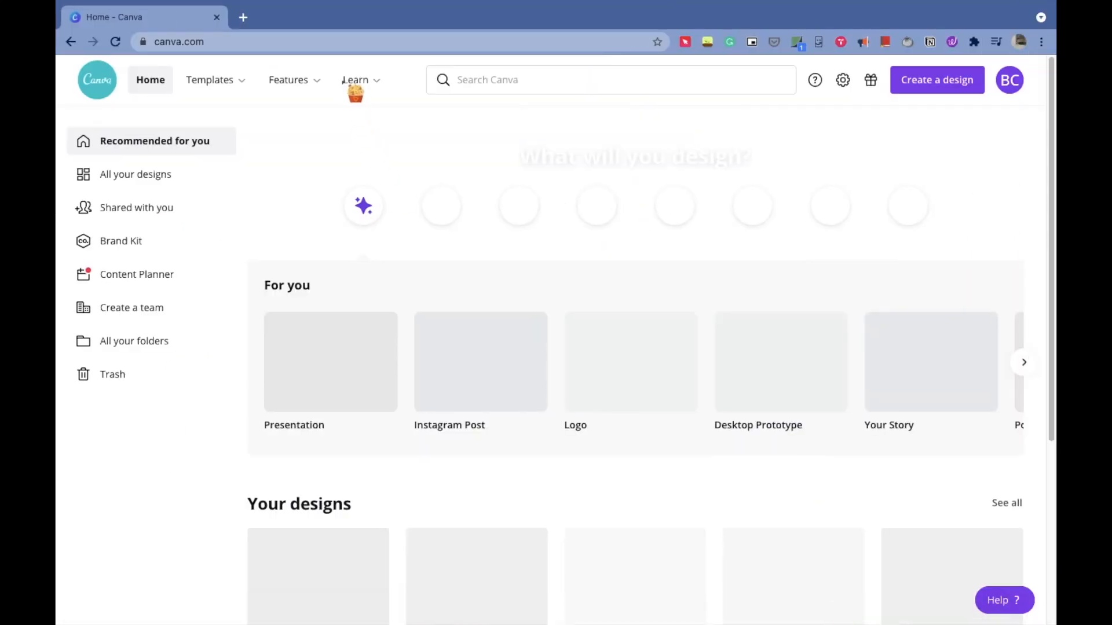
pyautogui.moveTo(343, 81)
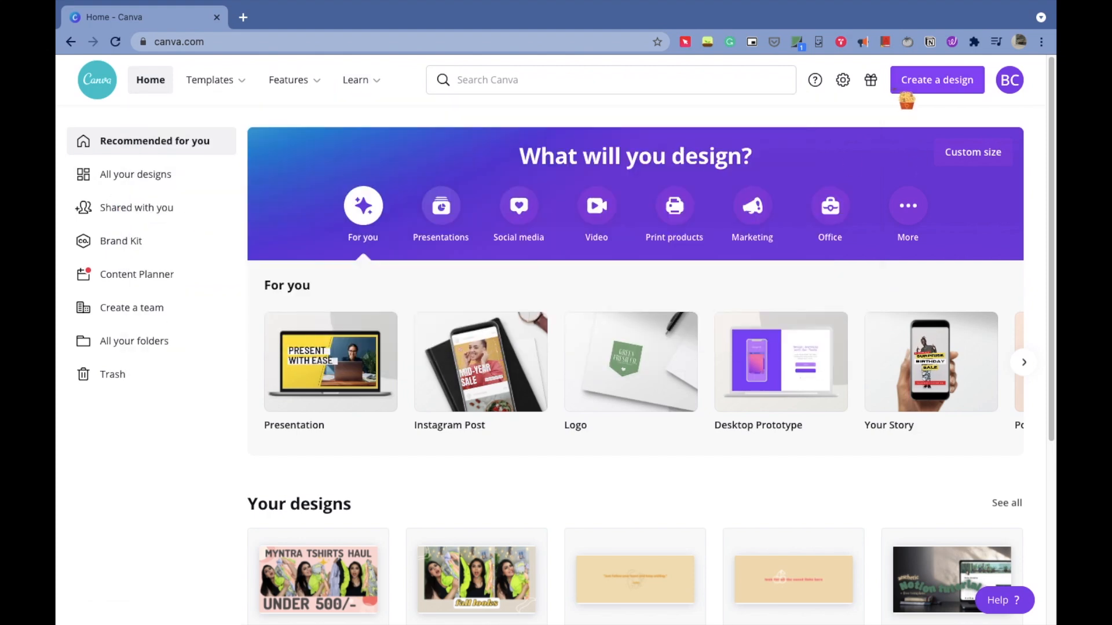
pyautogui.click(904, 92)
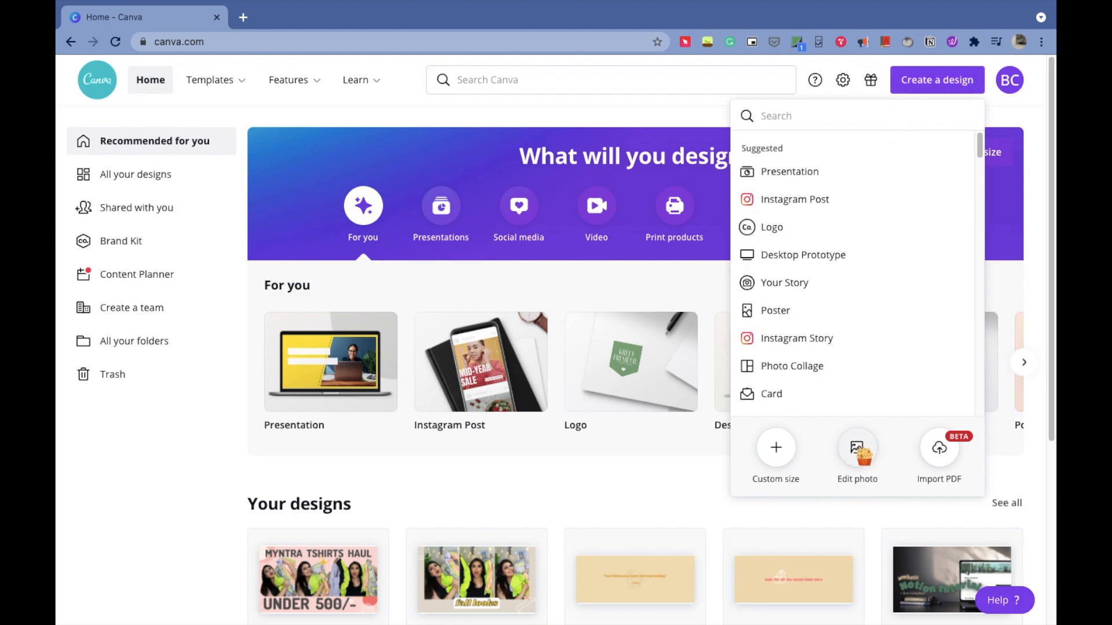
pyautogui.click(855, 449)
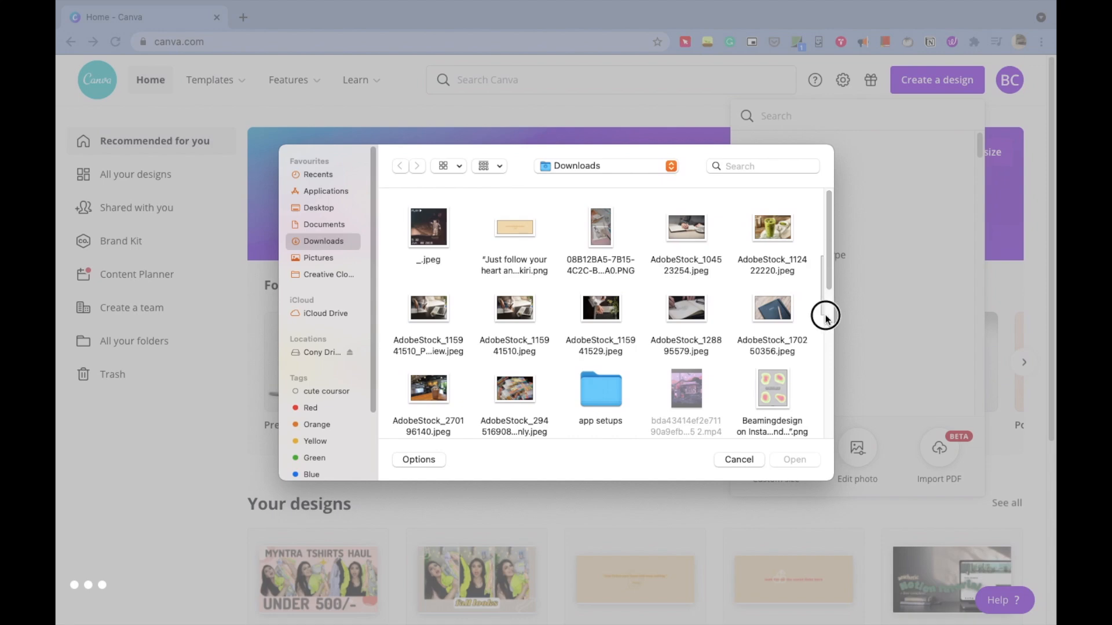
# - Open sticker 32.png from the stickers for print folder and open it in the photo editor
pyautogui.moveTo(826, 272); pyautogui.dragTo(826, 397)
pyautogui.click(423, 278)
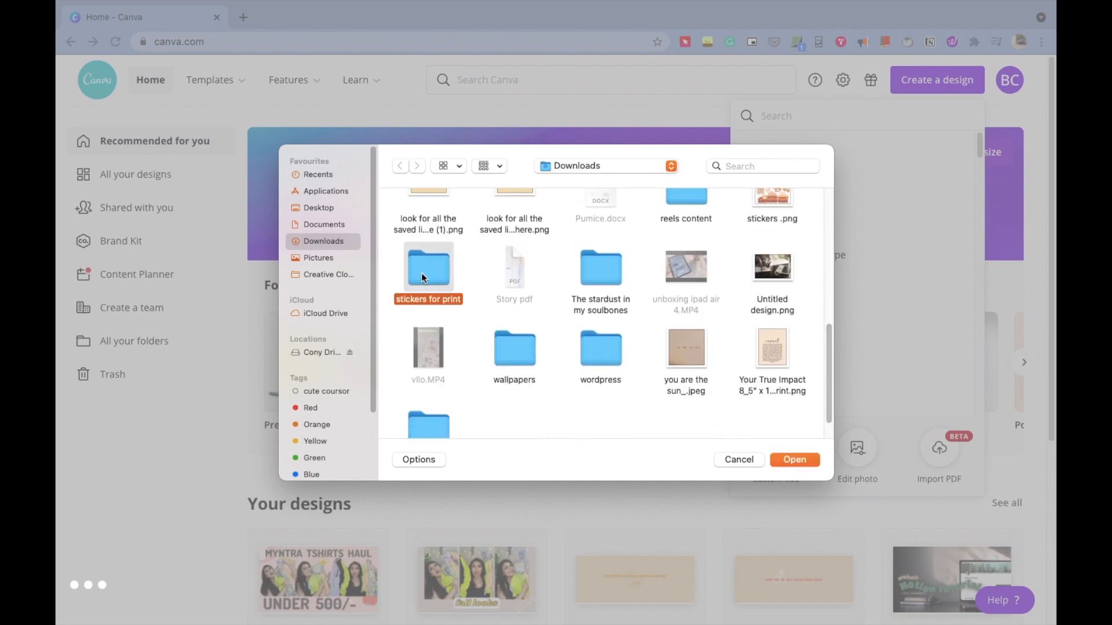
pyautogui.doubleClick(423, 278)
pyautogui.moveTo(829, 224); pyautogui.dragTo(824, 318)
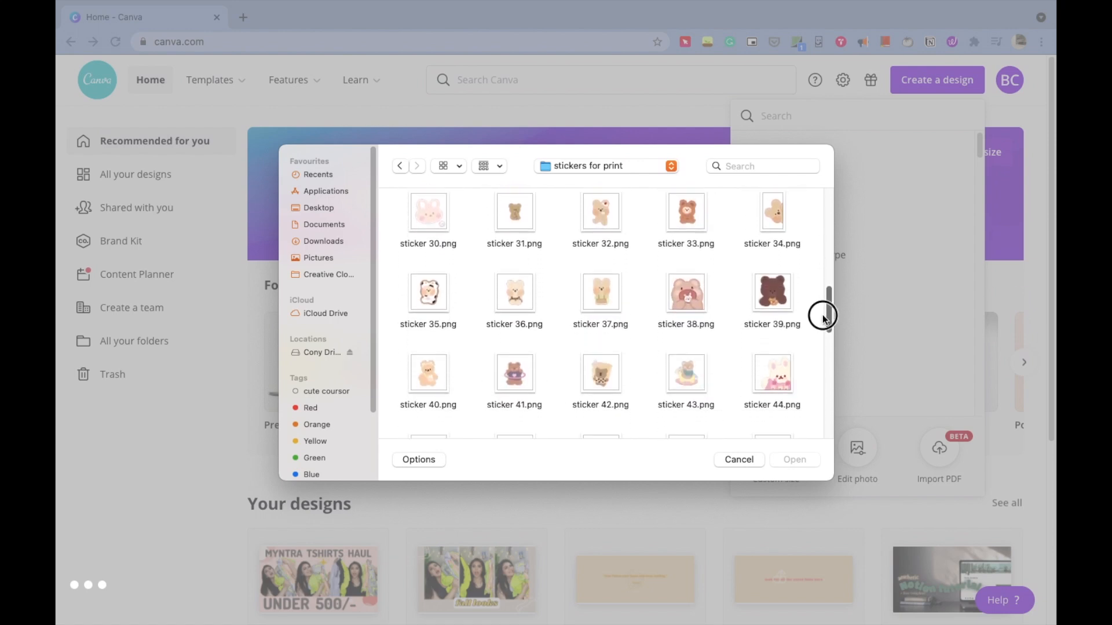
pyautogui.click(593, 216)
pyautogui.click(776, 458)
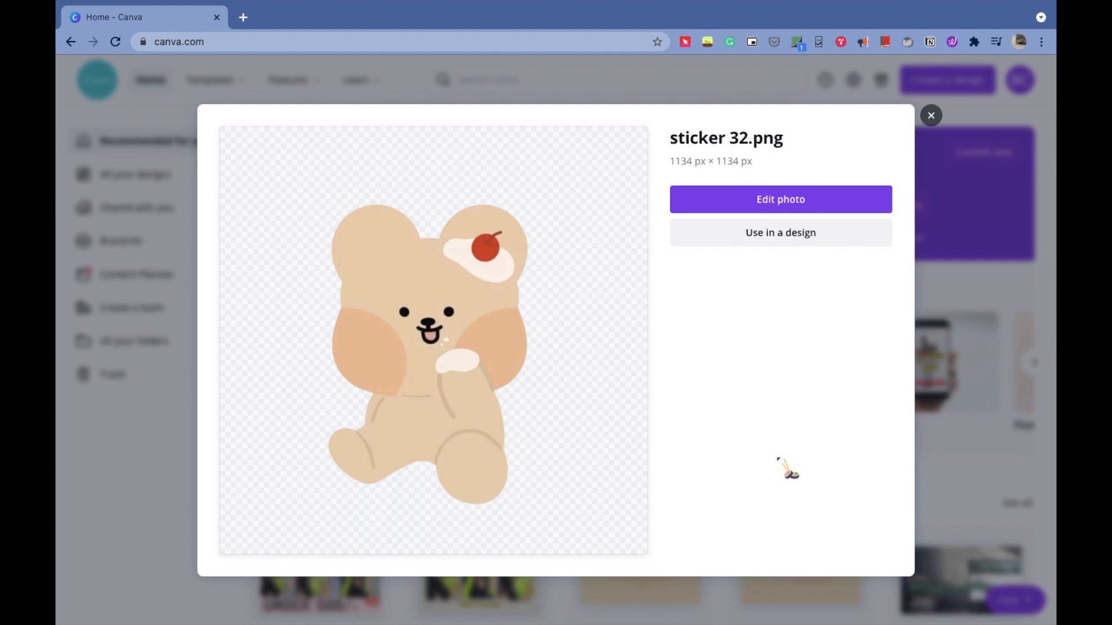
pyautogui.click(756, 196)
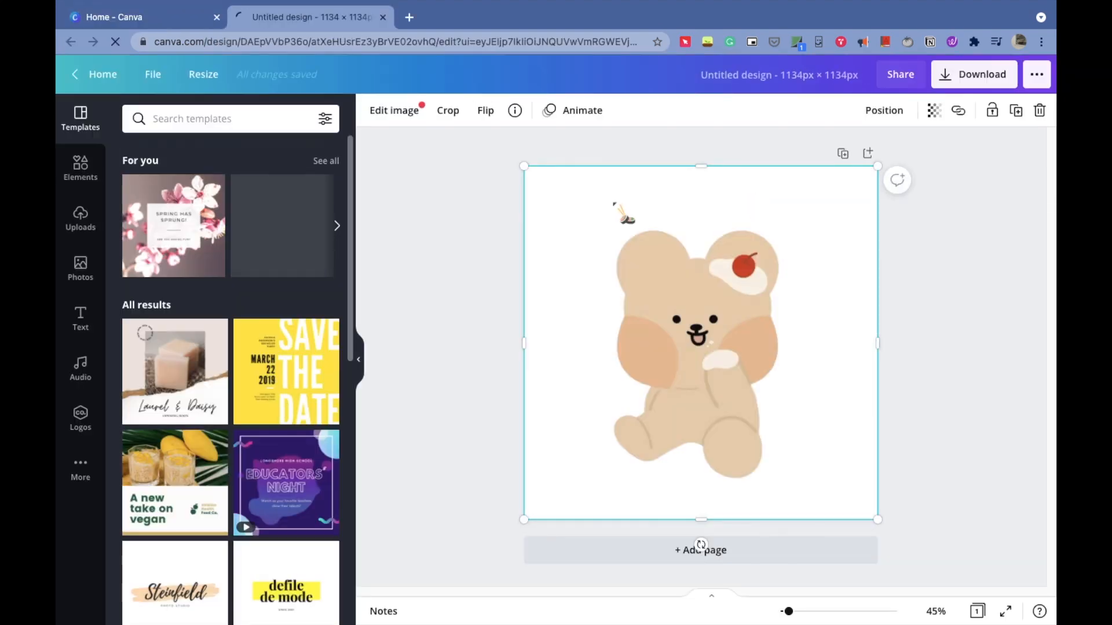
# - Search the elements library for cake
pyautogui.click(102, 177)
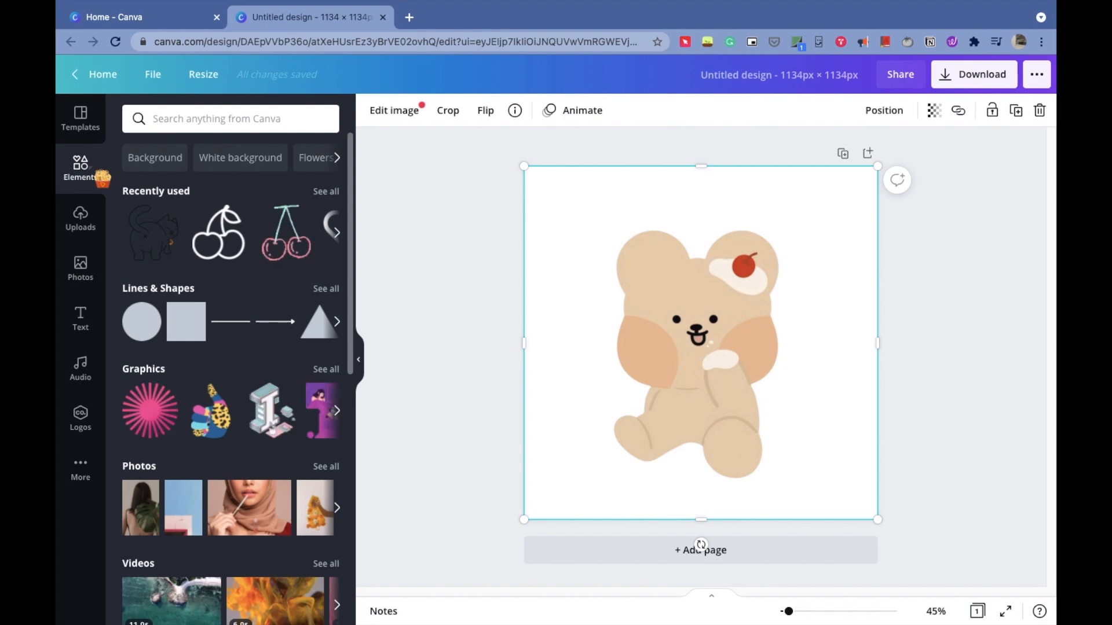
pyautogui.click(443, 290)
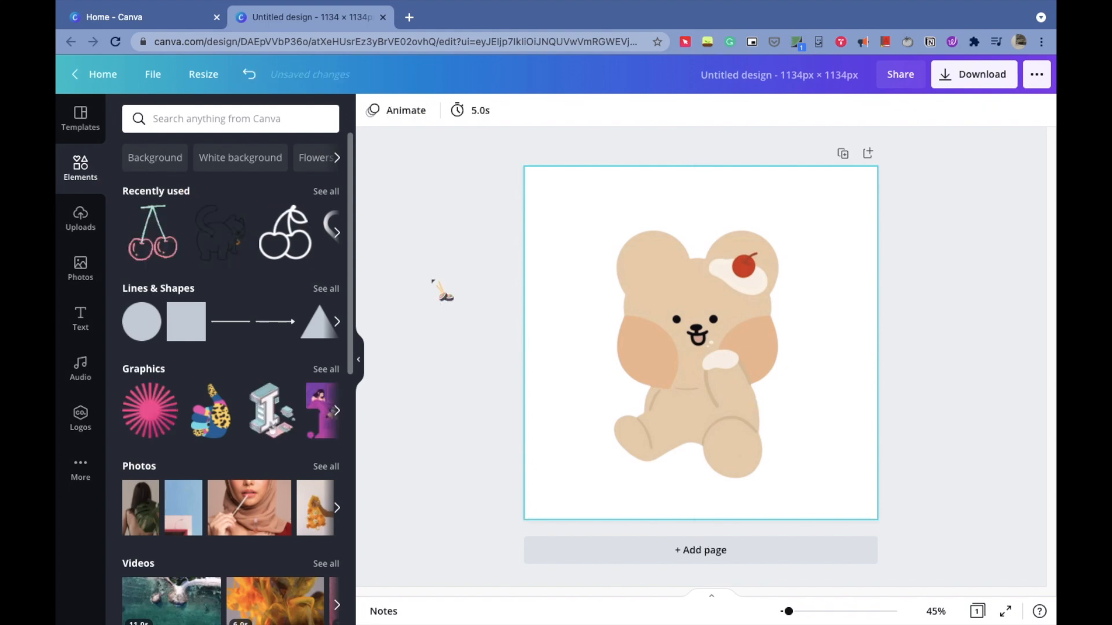
pyautogui.click(231, 118)
pyautogui.write('cake')
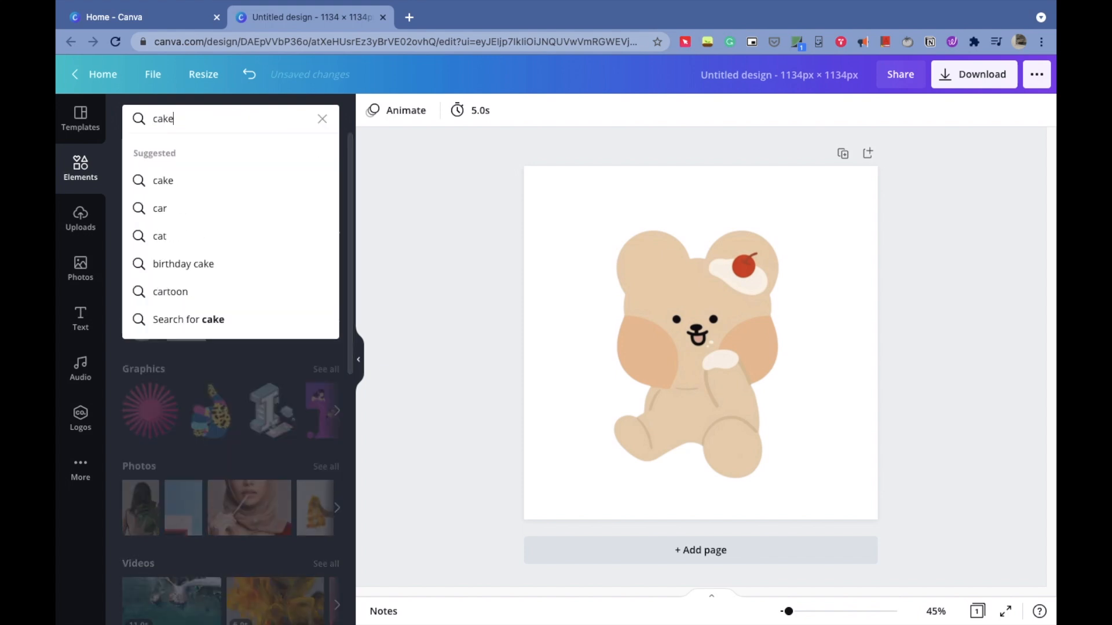
pyautogui.press('Return')
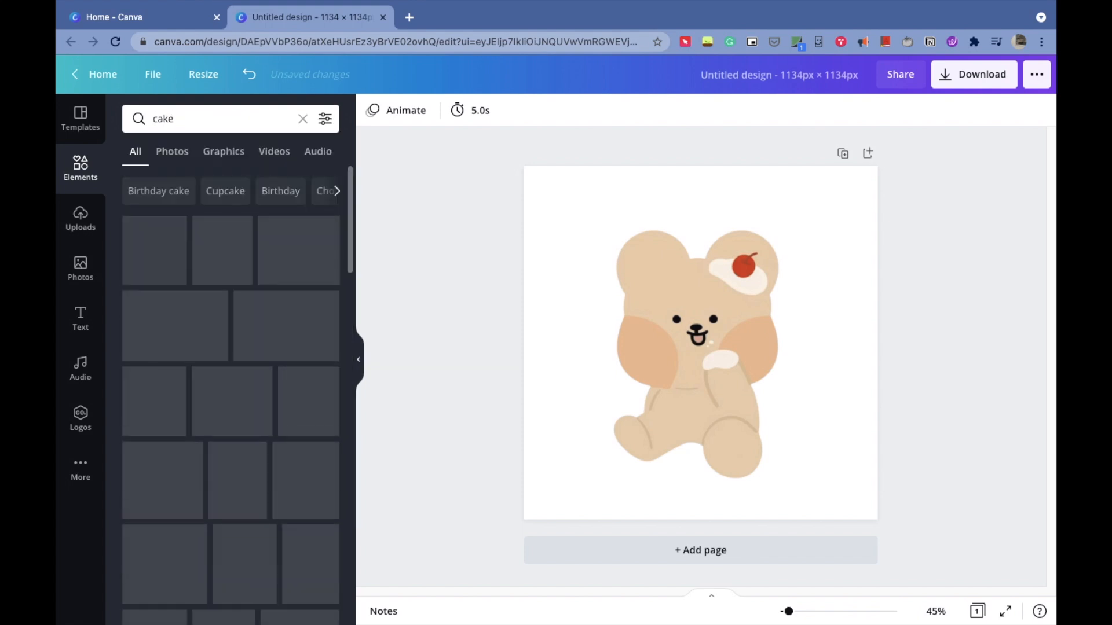
# - Filter the cake results to animated graphics only
pyautogui.click(255, 154)
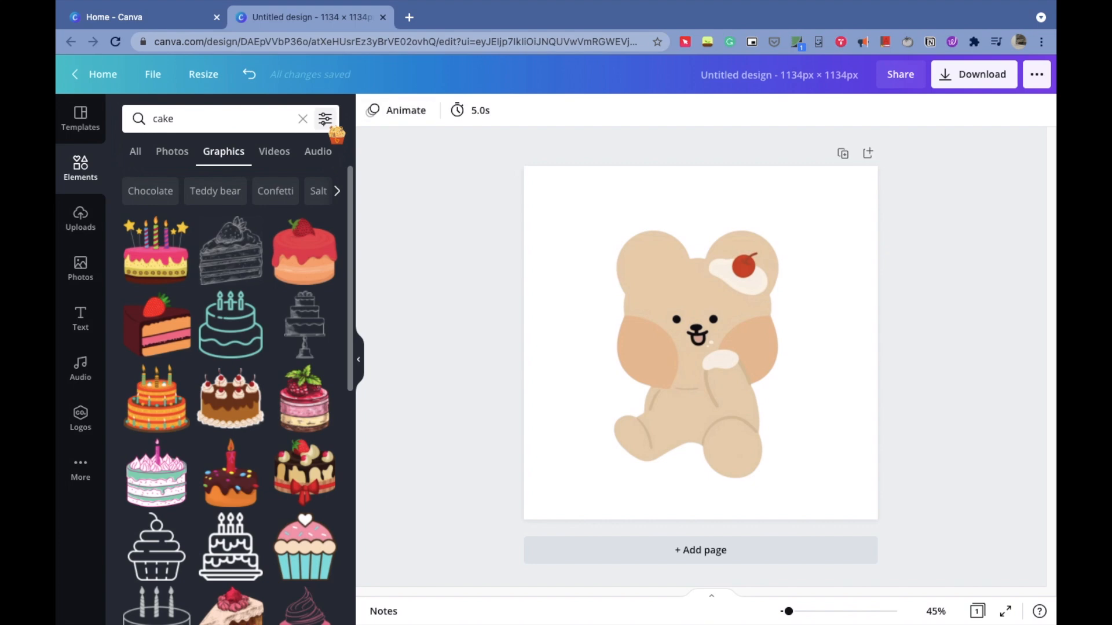
pyautogui.click(324, 117)
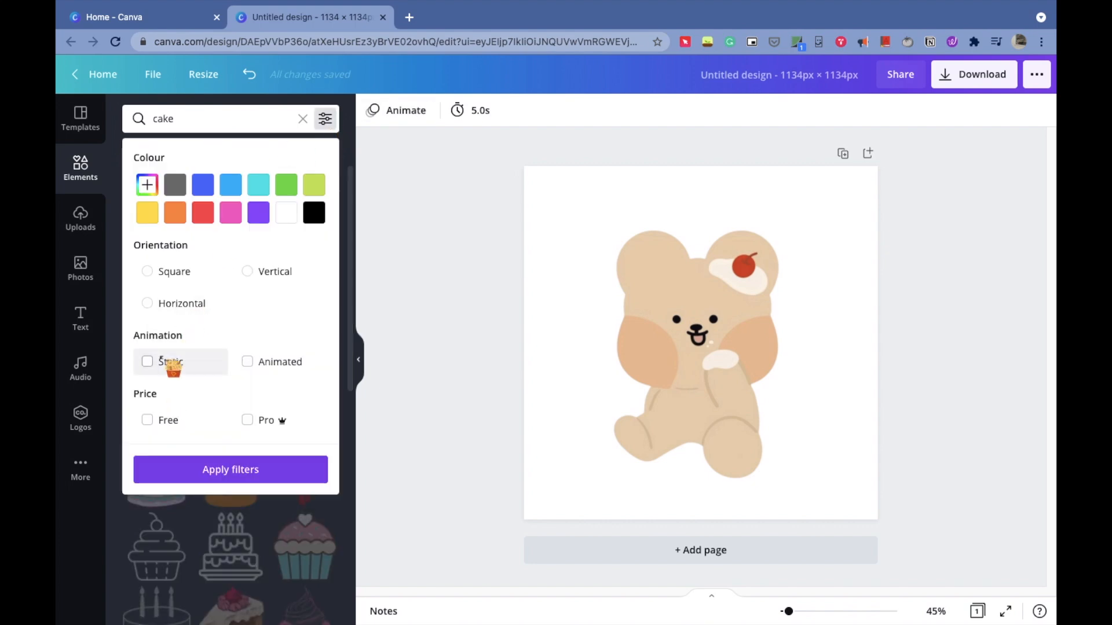
pyautogui.click(248, 362)
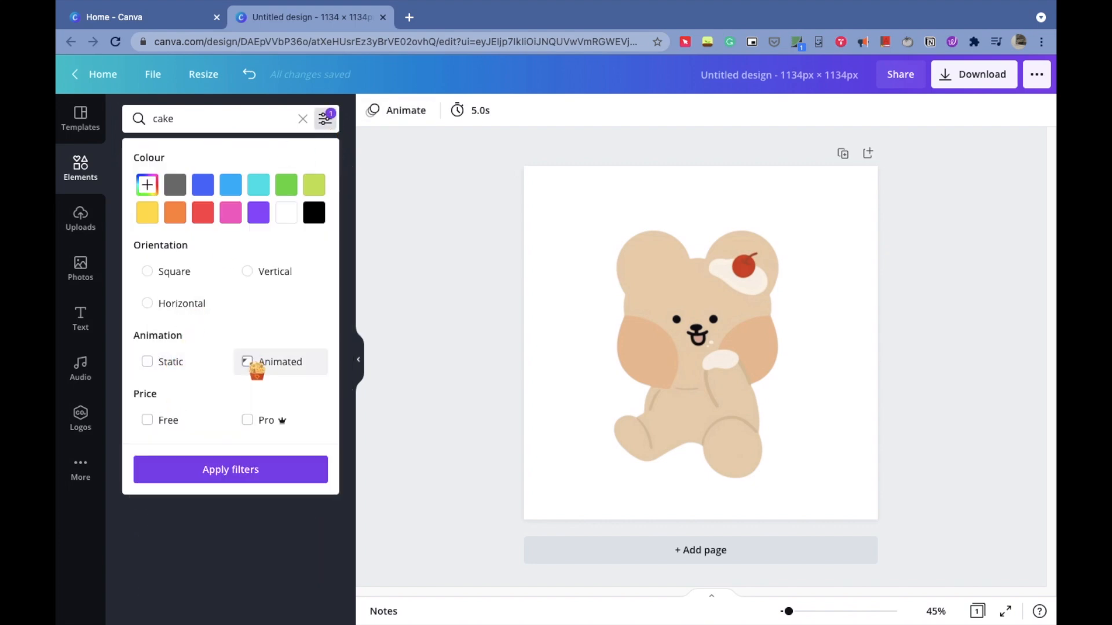
pyautogui.click(265, 472)
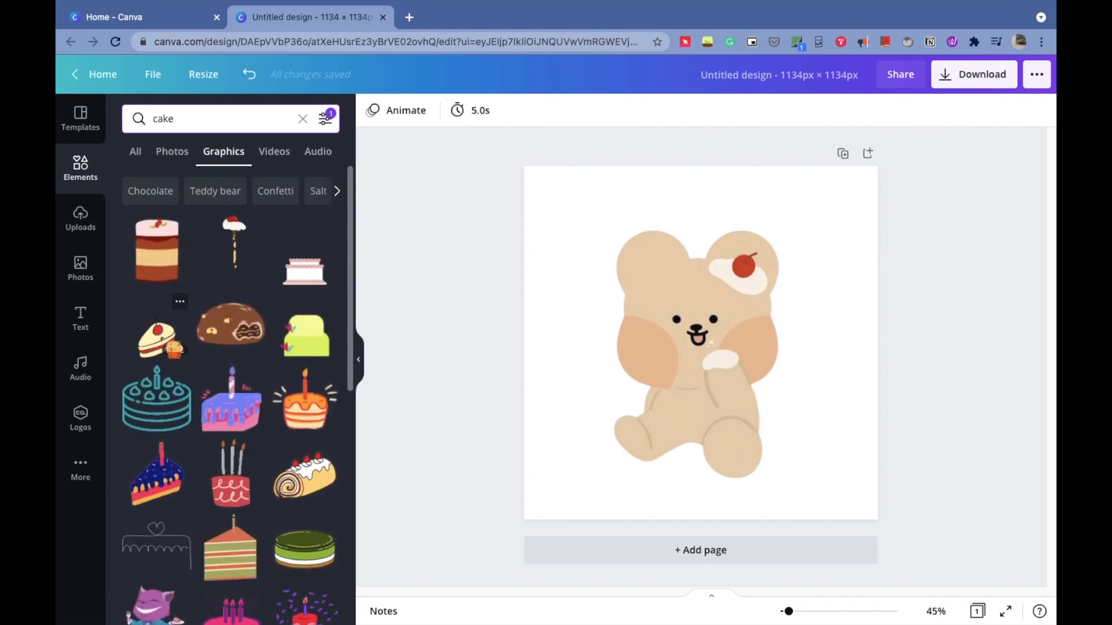
# - Add the animated cake slice graphic, shrink it and place it at the bear's paw
pyautogui.click(156, 336)
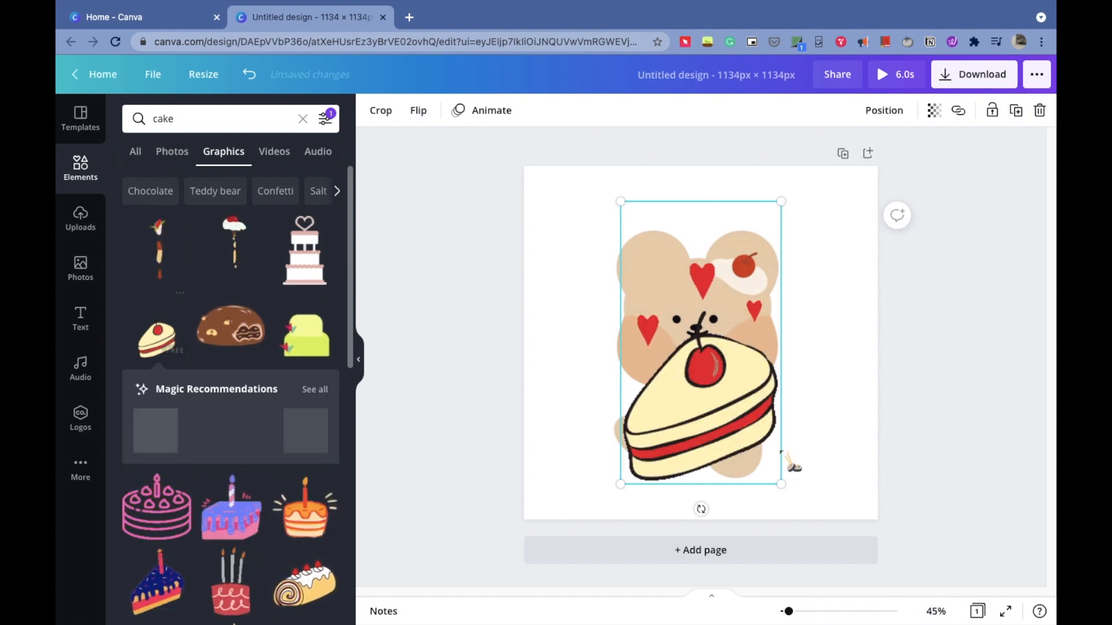
pyautogui.moveTo(747, 421); pyautogui.dragTo(683, 294)
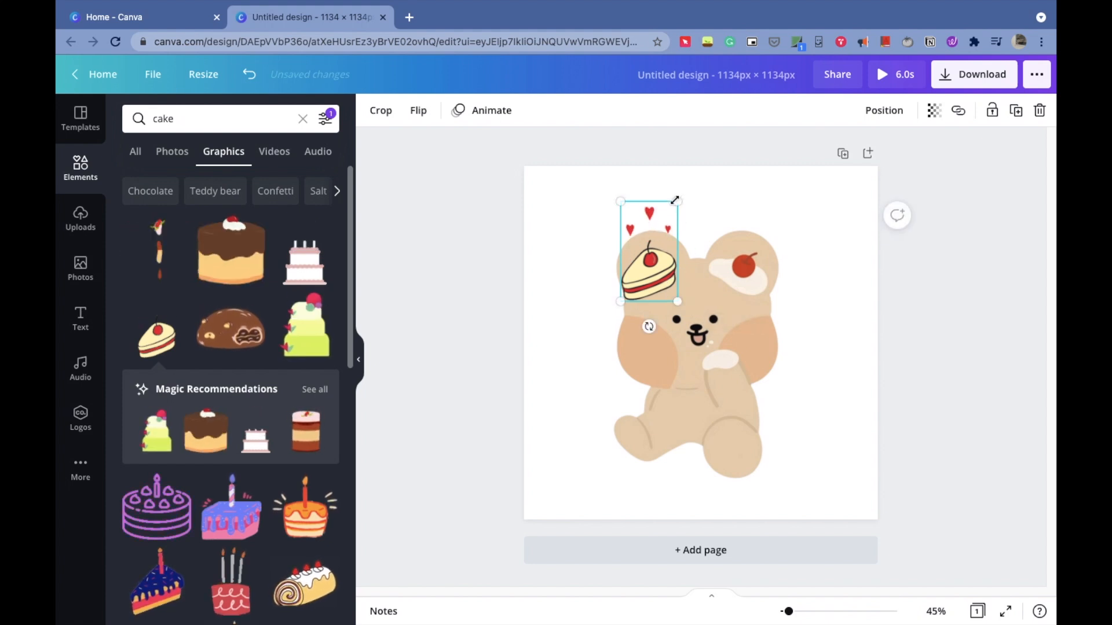
pyautogui.moveTo(675, 200); pyautogui.dragTo(669, 216)
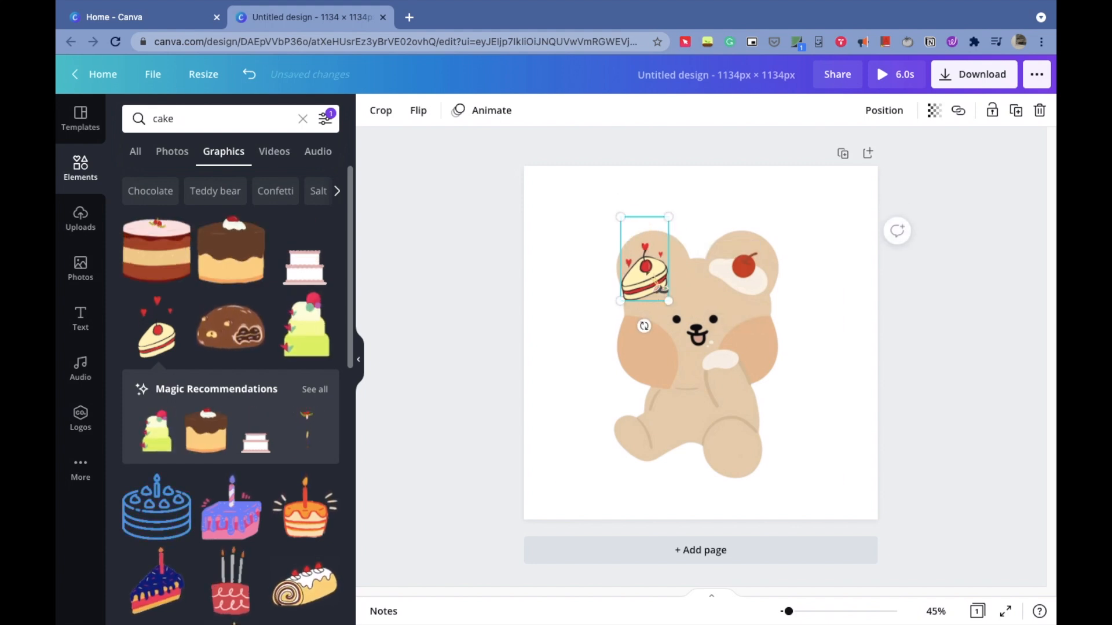
pyautogui.moveTo(654, 282); pyautogui.dragTo(717, 342)
pyautogui.moveTo(737, 366); pyautogui.dragTo(741, 364)
pyautogui.click(802, 384)
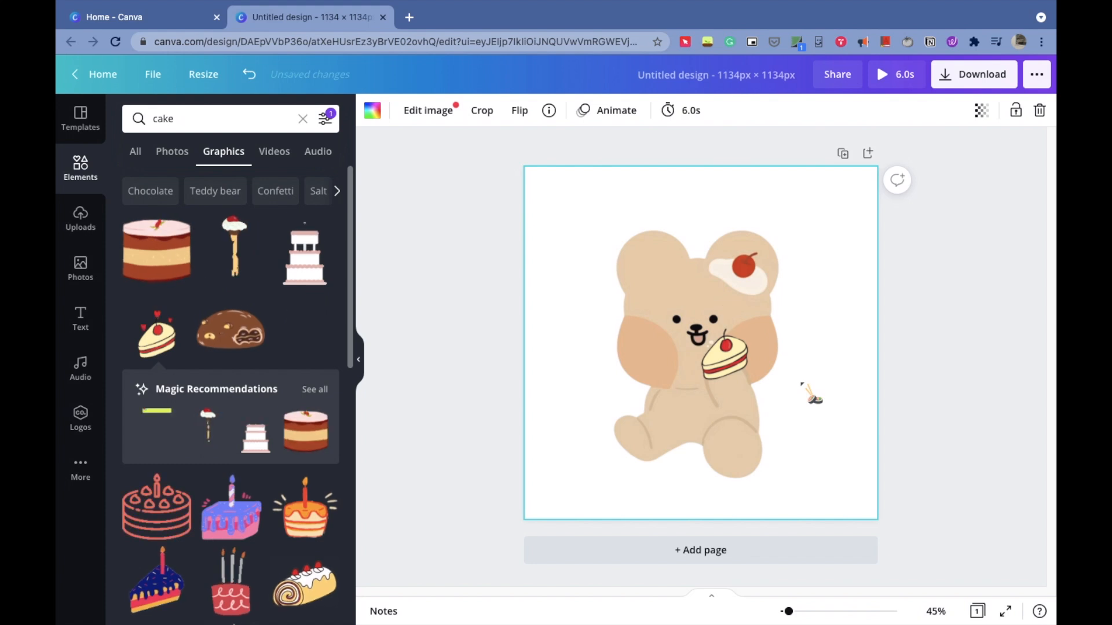
# - Download the design as a GIF without saving the download settings
pyautogui.click(981, 253)
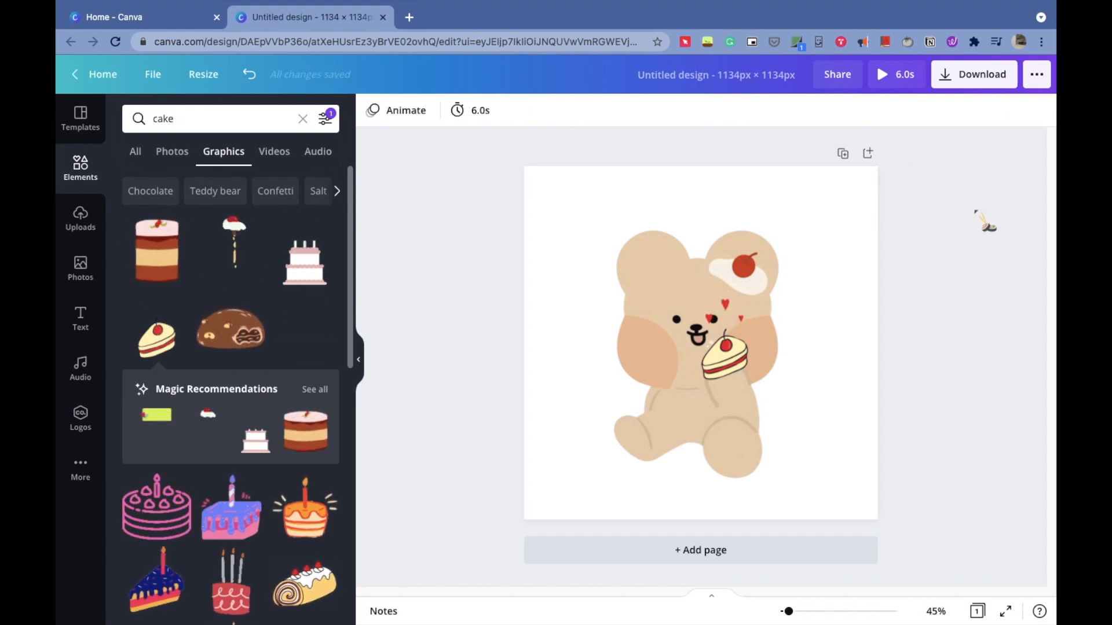
pyautogui.click(959, 83)
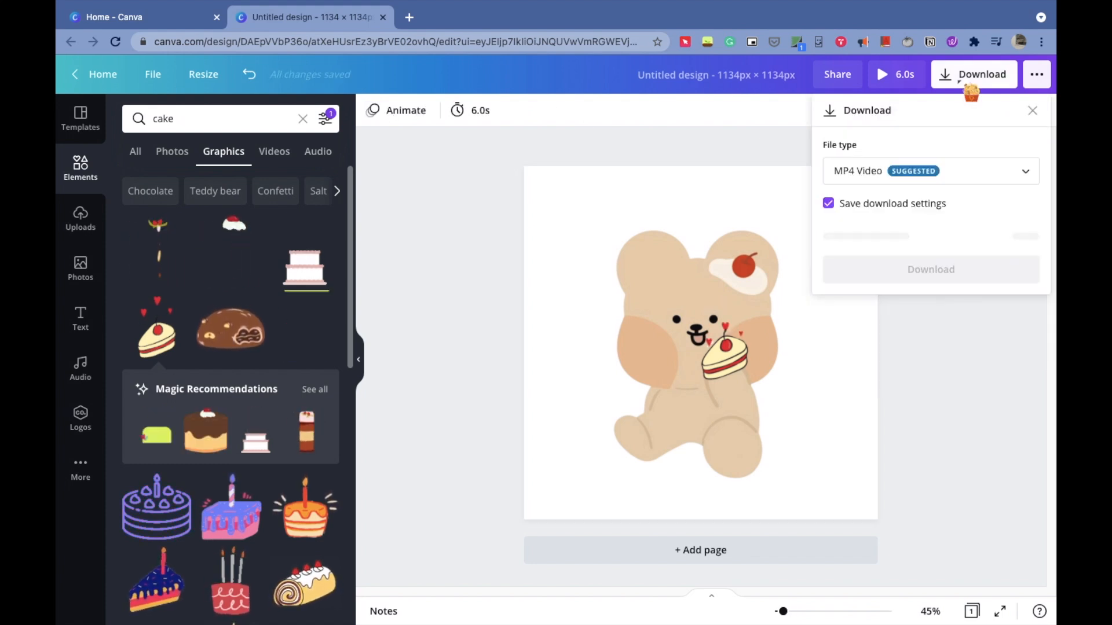
pyautogui.click(961, 169)
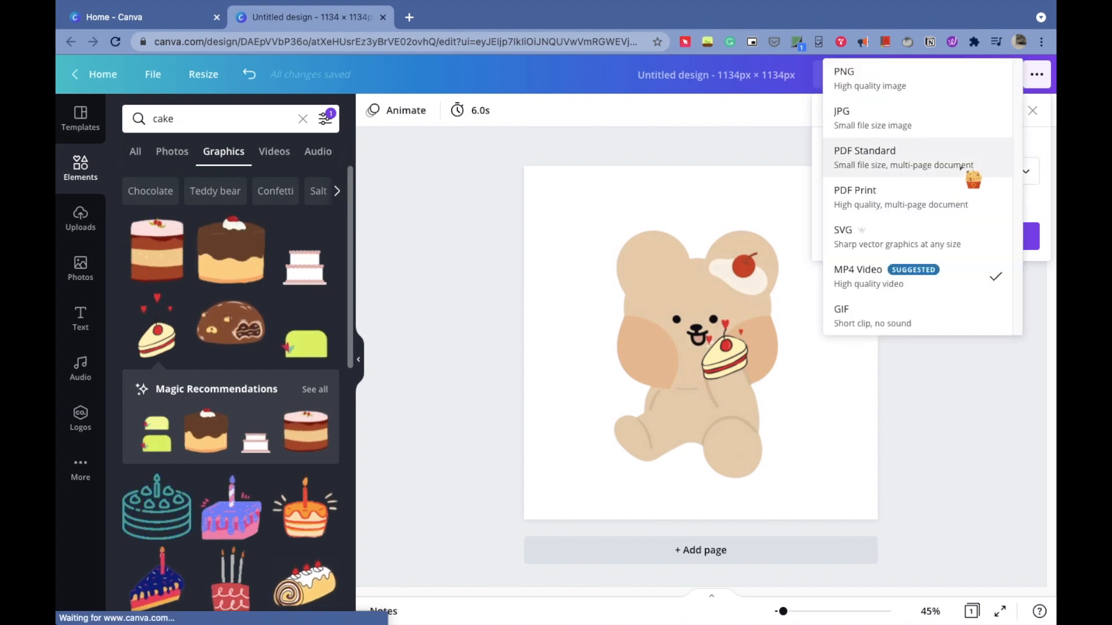
pyautogui.click(861, 313)
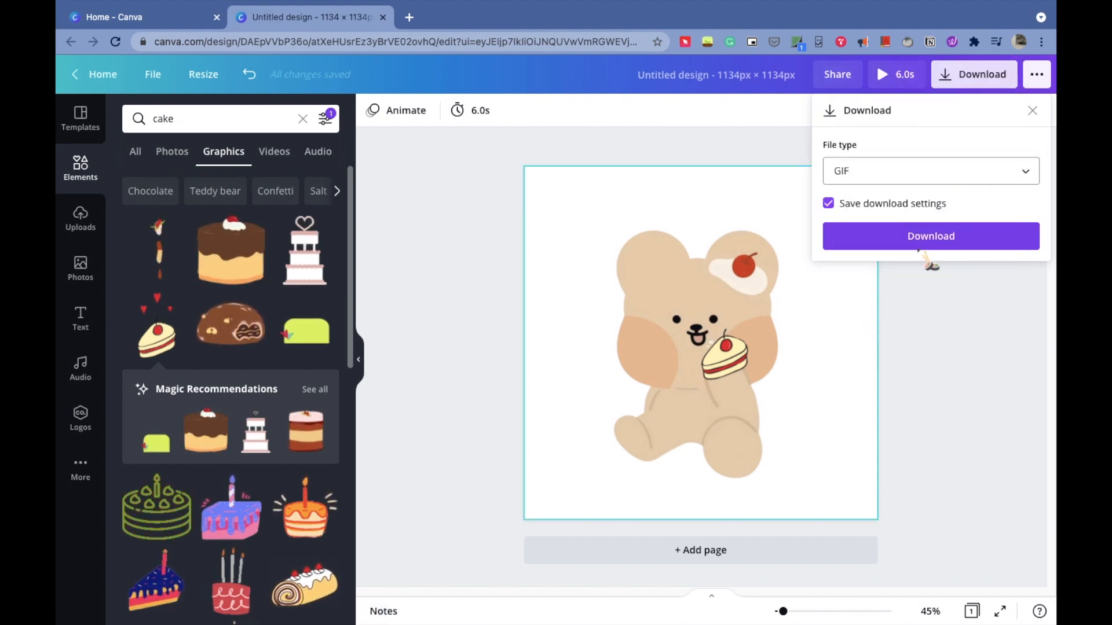
pyautogui.click(905, 205)
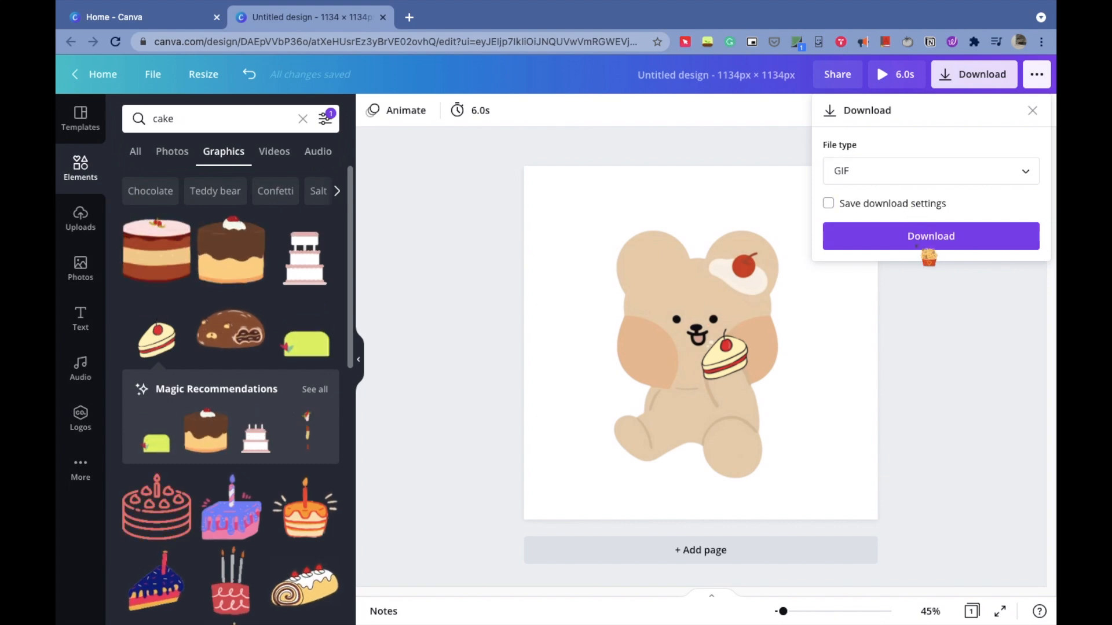
pyautogui.click(916, 246)
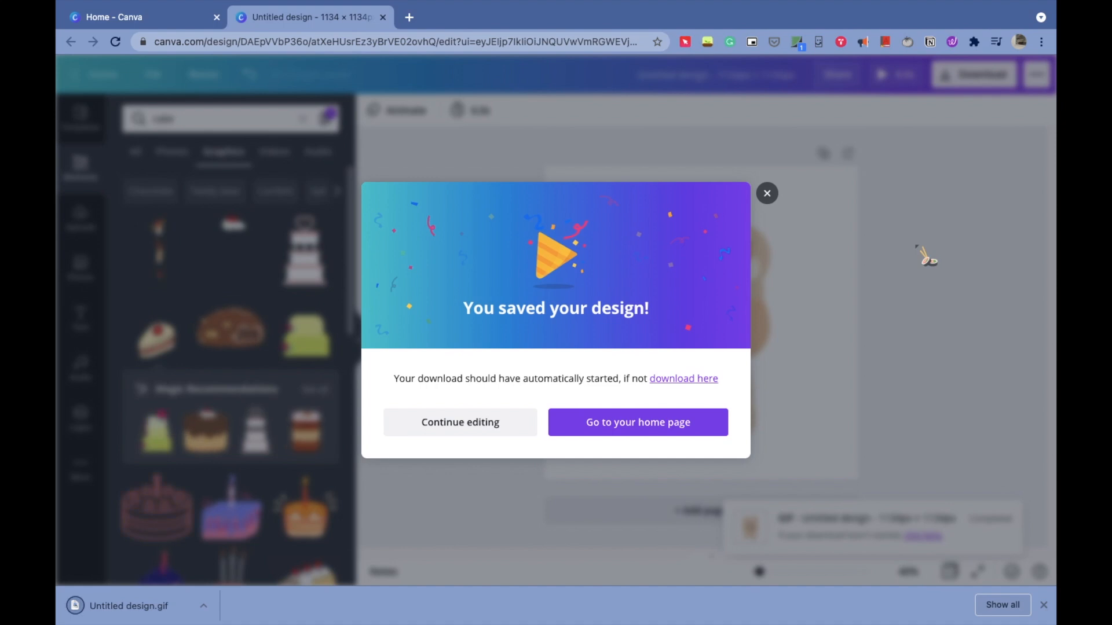
pyautogui.click(769, 191)
# - In a new browser tab, search for remove background from gif and open the Online GIF Tools background remover
pyautogui.click(415, 18)
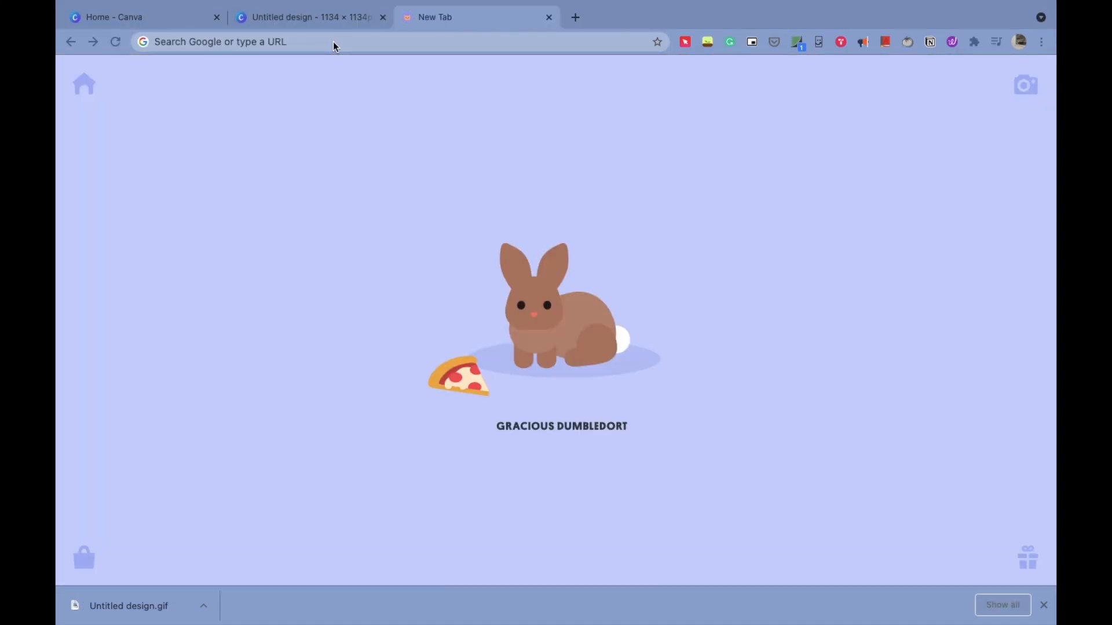
pyautogui.click(332, 41)
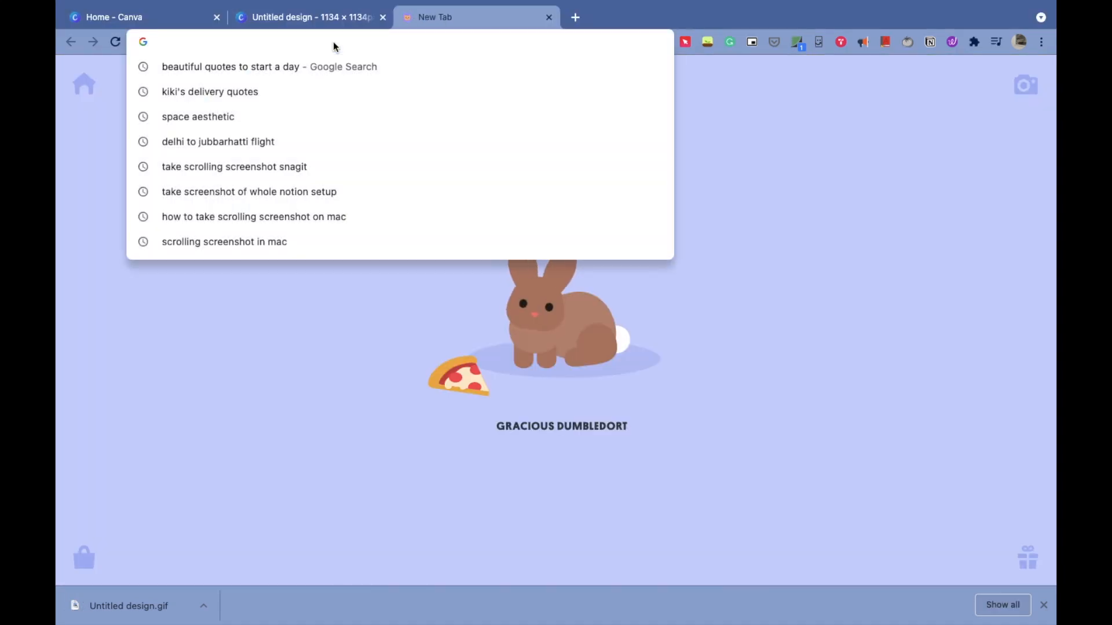
pyautogui.write('remove')
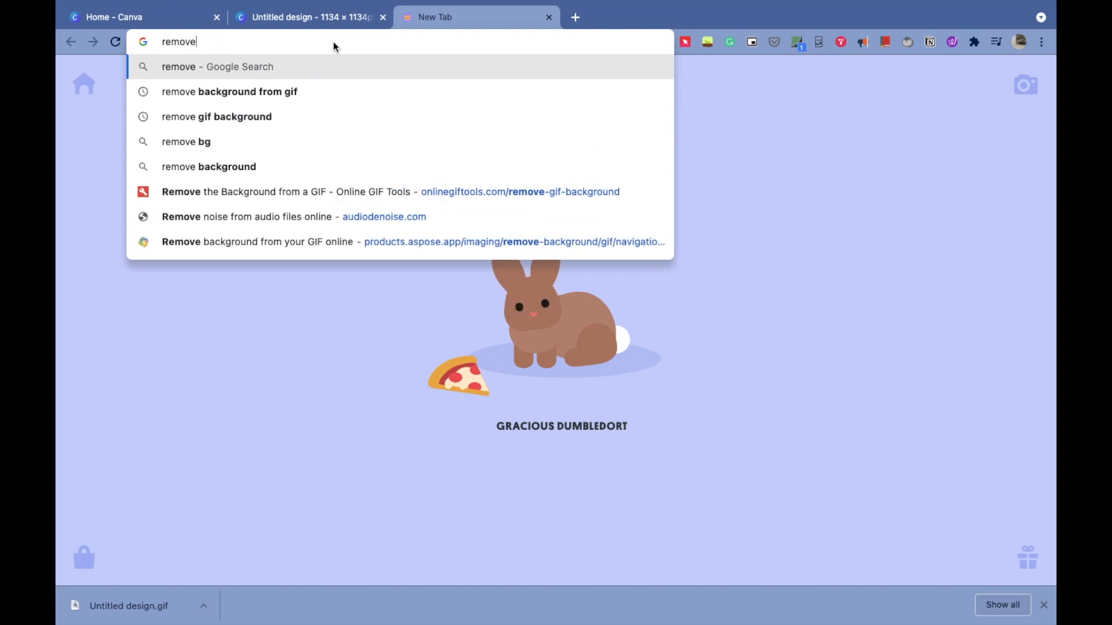
pyautogui.click(298, 95)
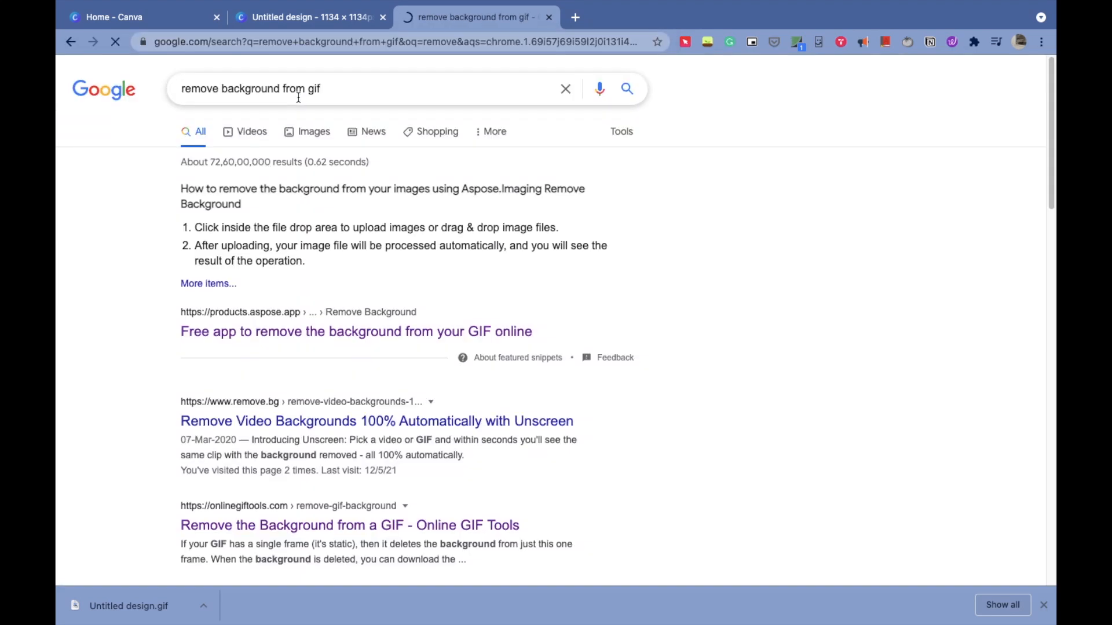
pyautogui.click(287, 526)
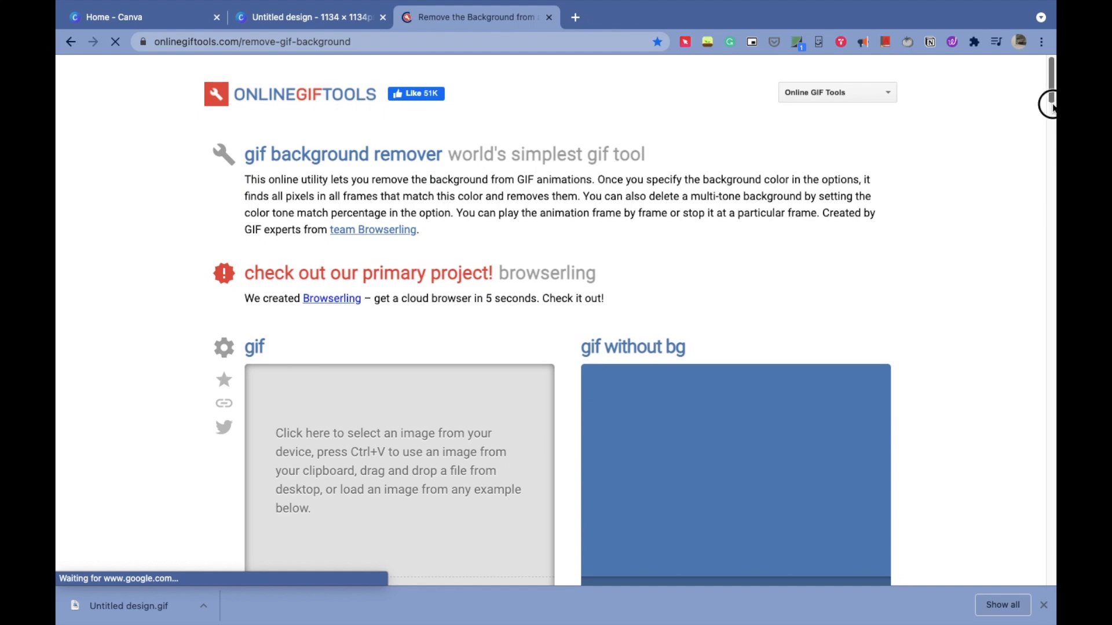
# - Import Untitled design.gif from Downloads into the GIF background remover and save the background-free GIF
pyautogui.scroll(-4, 1052, 98)
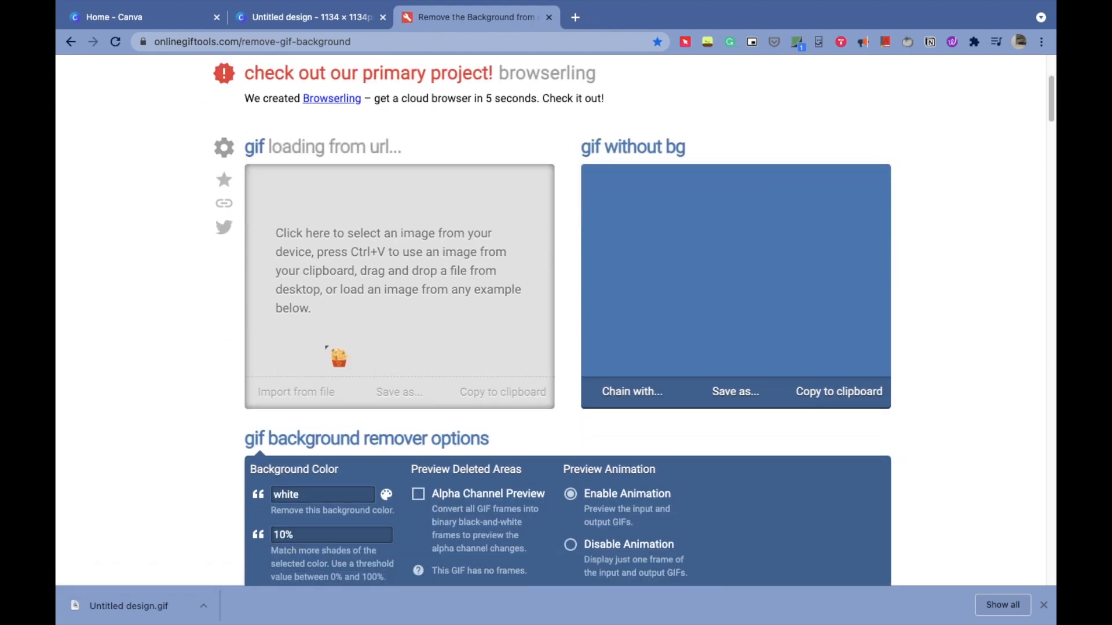
pyautogui.click(301, 393)
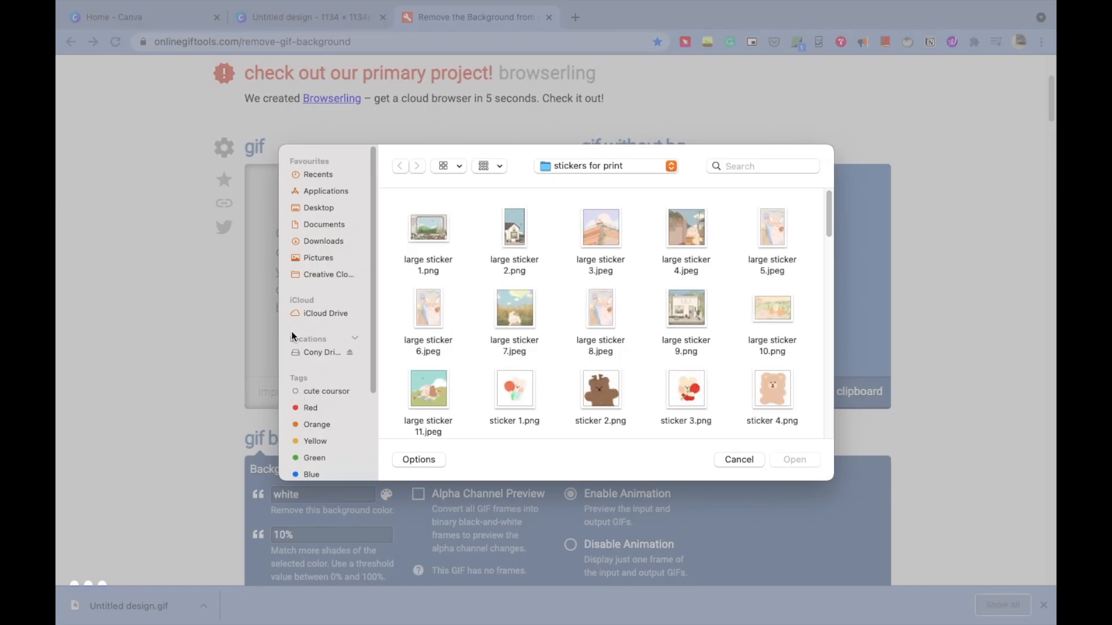
pyautogui.click(323, 241)
pyautogui.moveTo(828, 264); pyautogui.dragTo(827, 393)
pyautogui.click(783, 296)
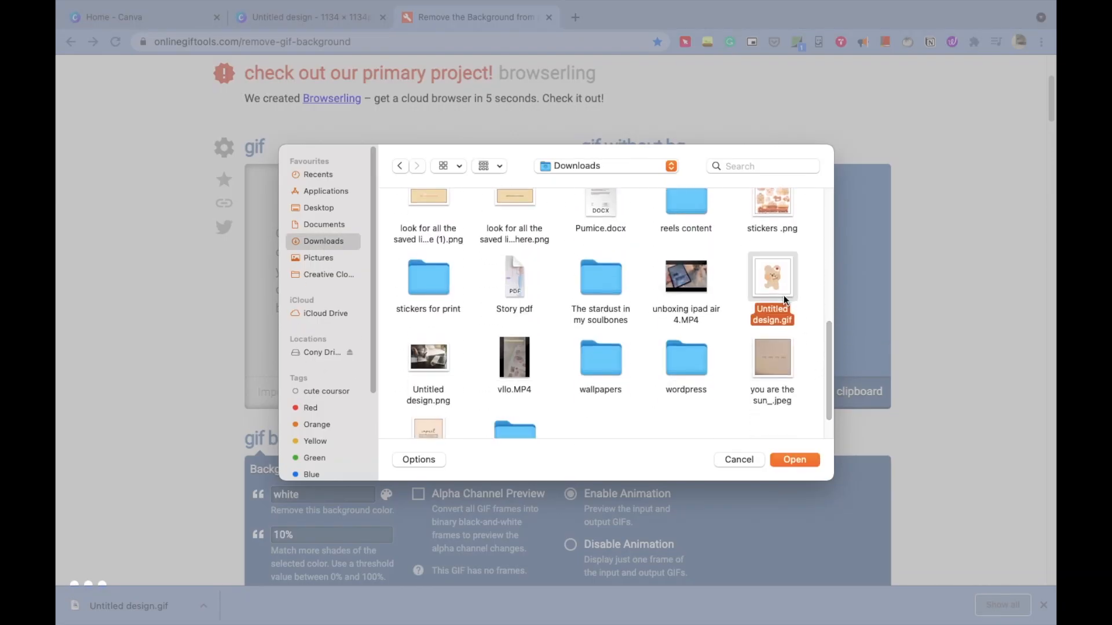
pyautogui.click(793, 459)
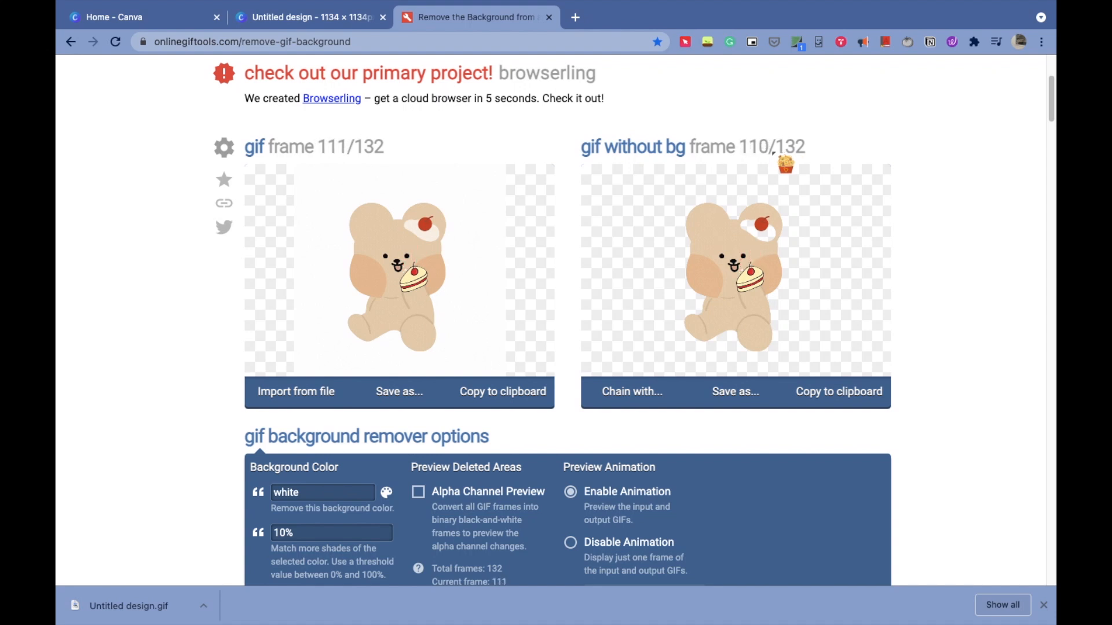
pyautogui.click(736, 392)
pyautogui.click(648, 391)
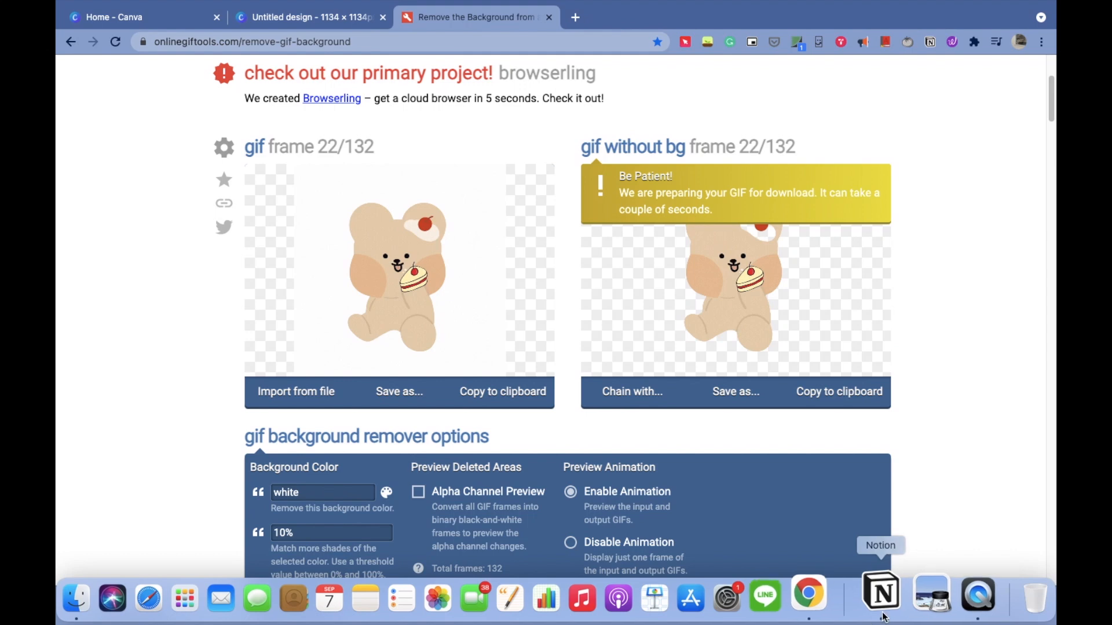
# - Switch to Notion and upload output-onlinegiftools.gif as the YouTube video ideas page icon
pyautogui.click(880, 588)
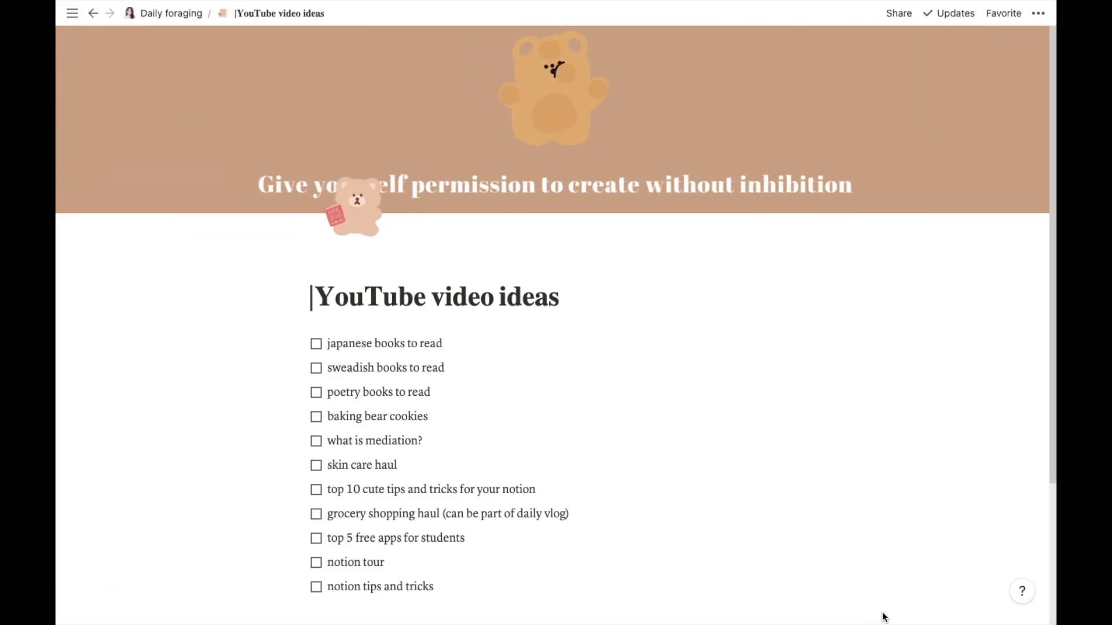
pyautogui.click(365, 216)
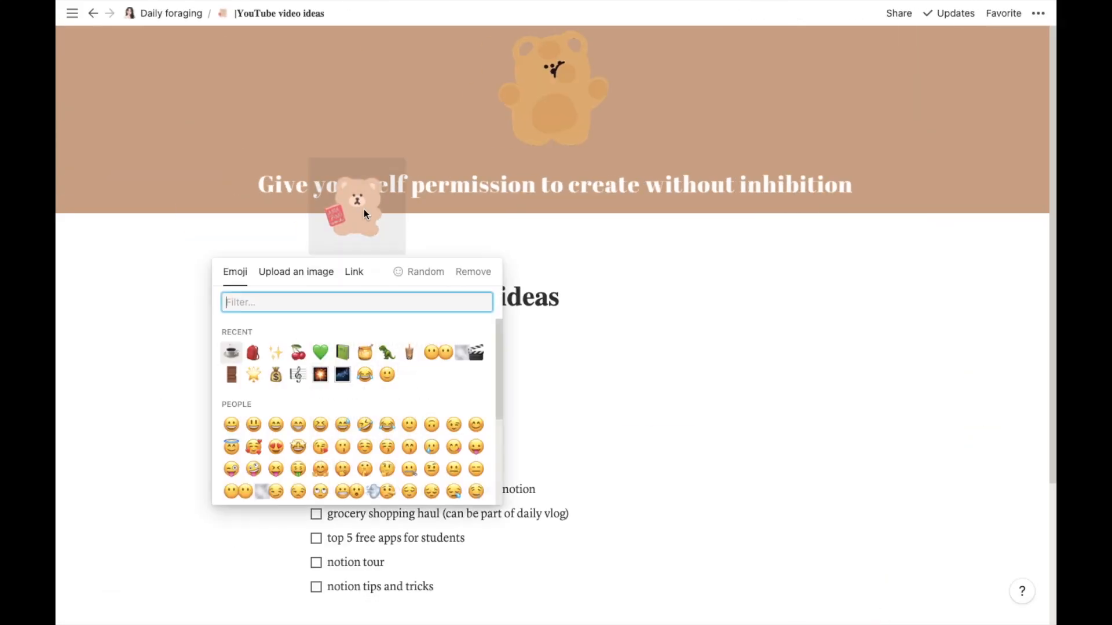
pyautogui.click(317, 275)
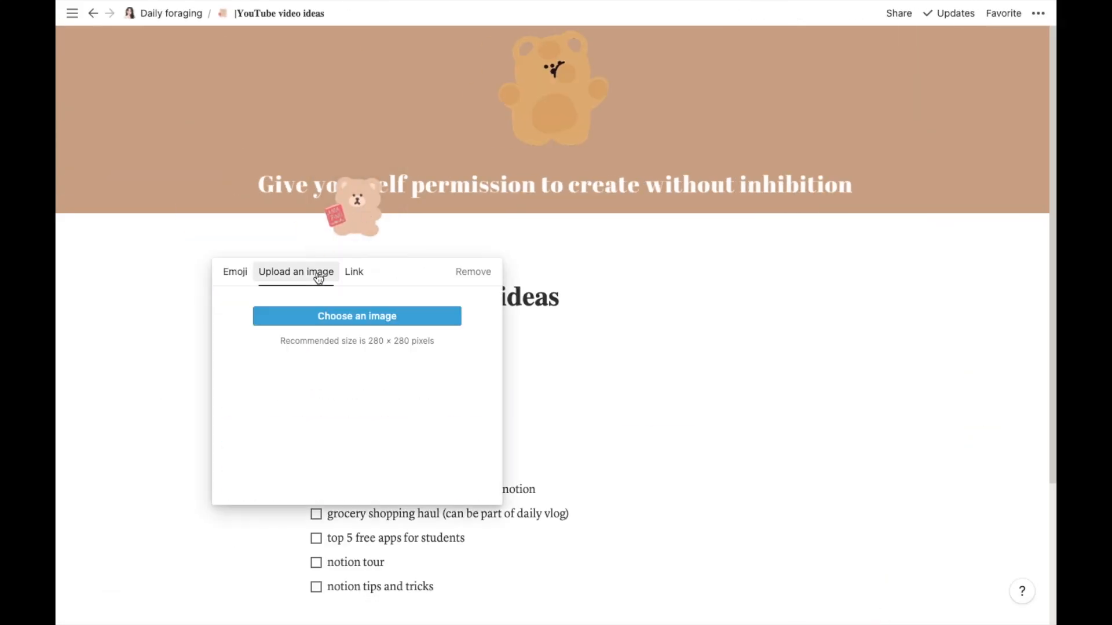
pyautogui.click(346, 316)
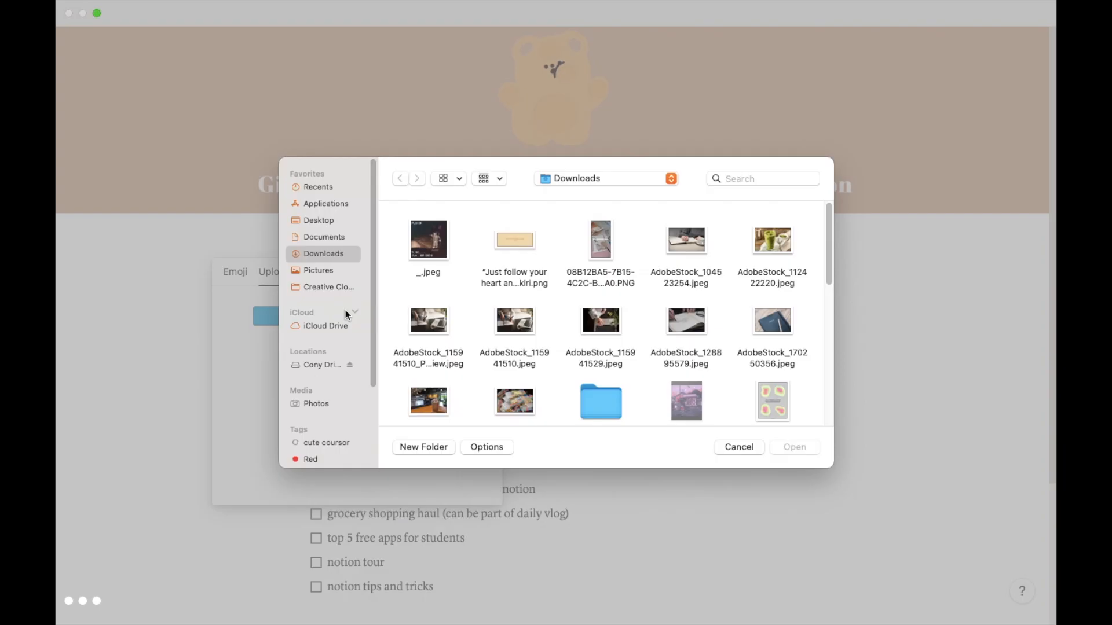
pyautogui.moveTo(829, 210); pyautogui.dragTo(823, 327)
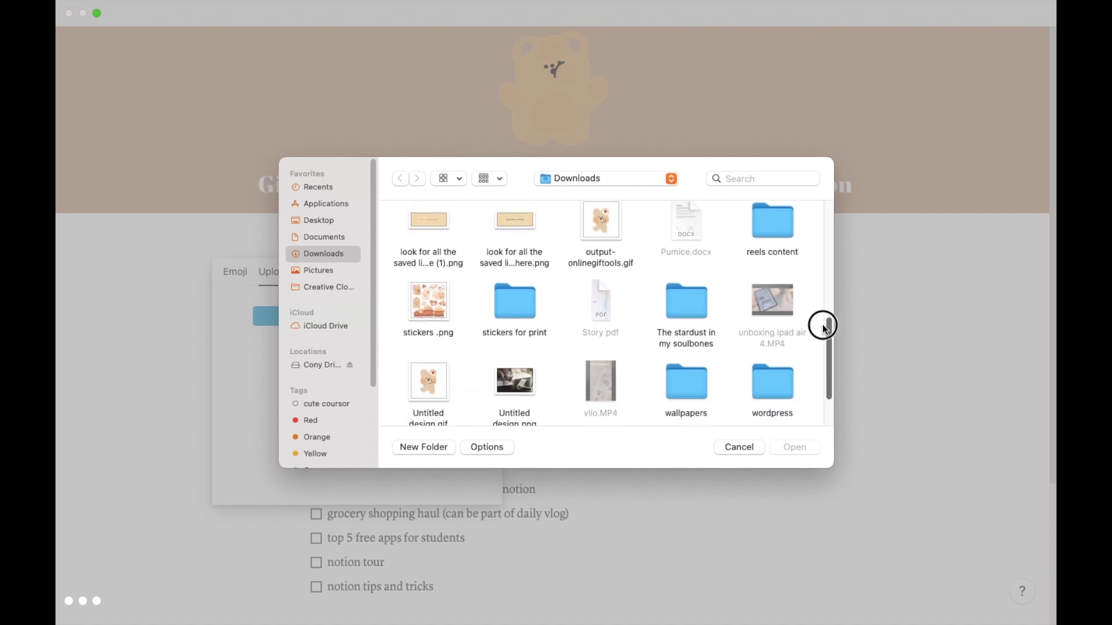
pyautogui.click(591, 234)
pyautogui.click(813, 445)
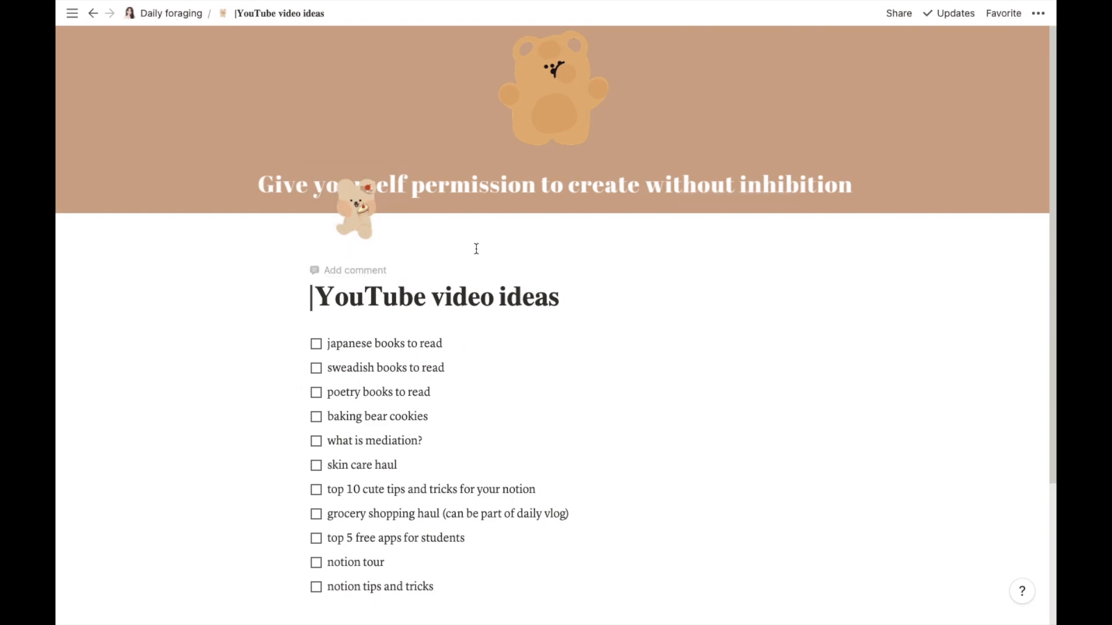
# - Go back to the Daily foraging page
pyautogui.click(165, 15)
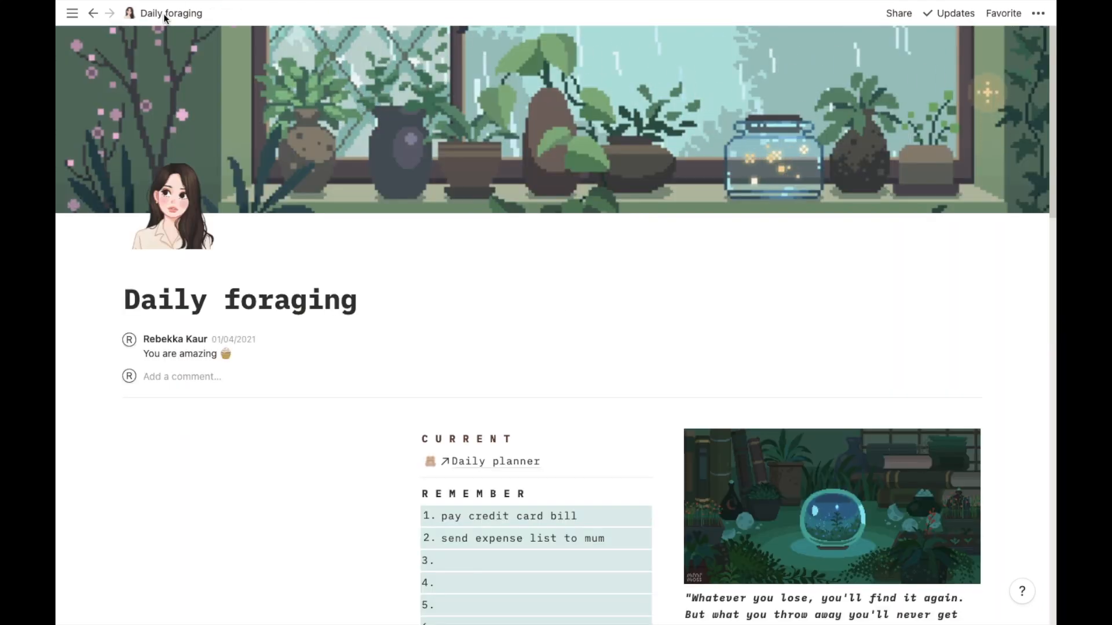
pyautogui.moveTo(1053, 110); pyautogui.dragTo(1053, 120)
pyautogui.scroll(-5, 1053, 119)
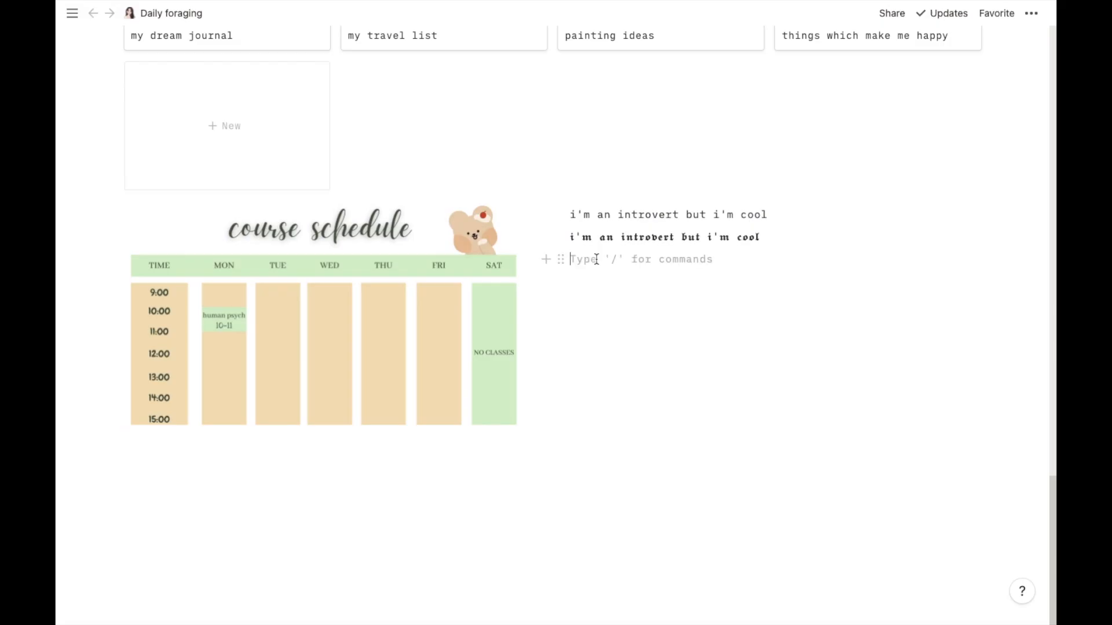
pyautogui.write('-')
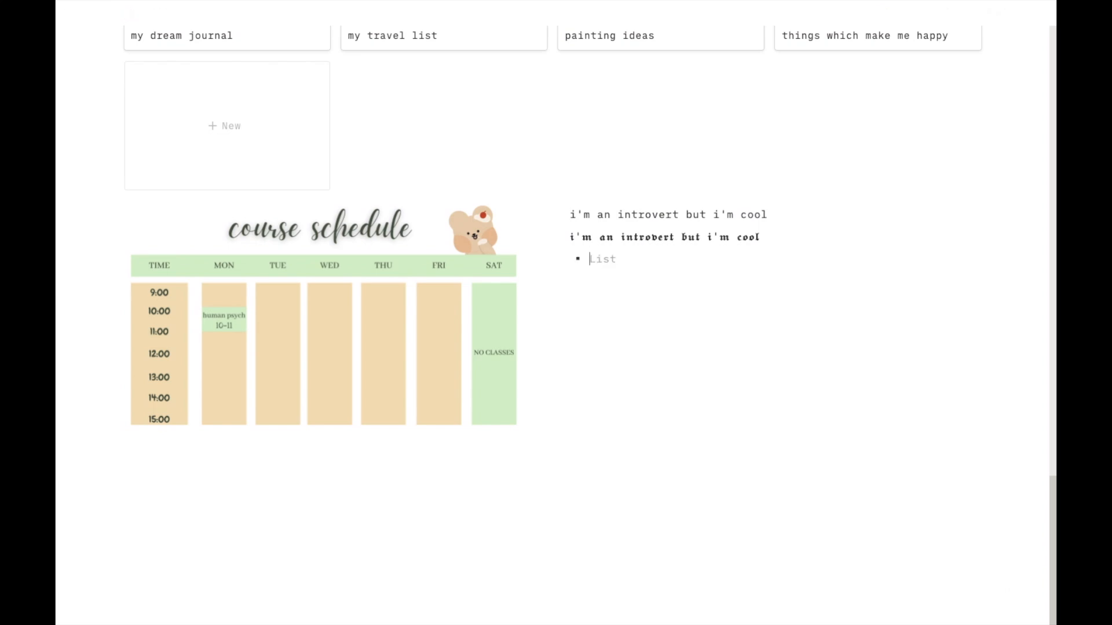
pyautogui.press('BackSpace')
pyautogui.write('-')
pyautogui.press('BackSpace')
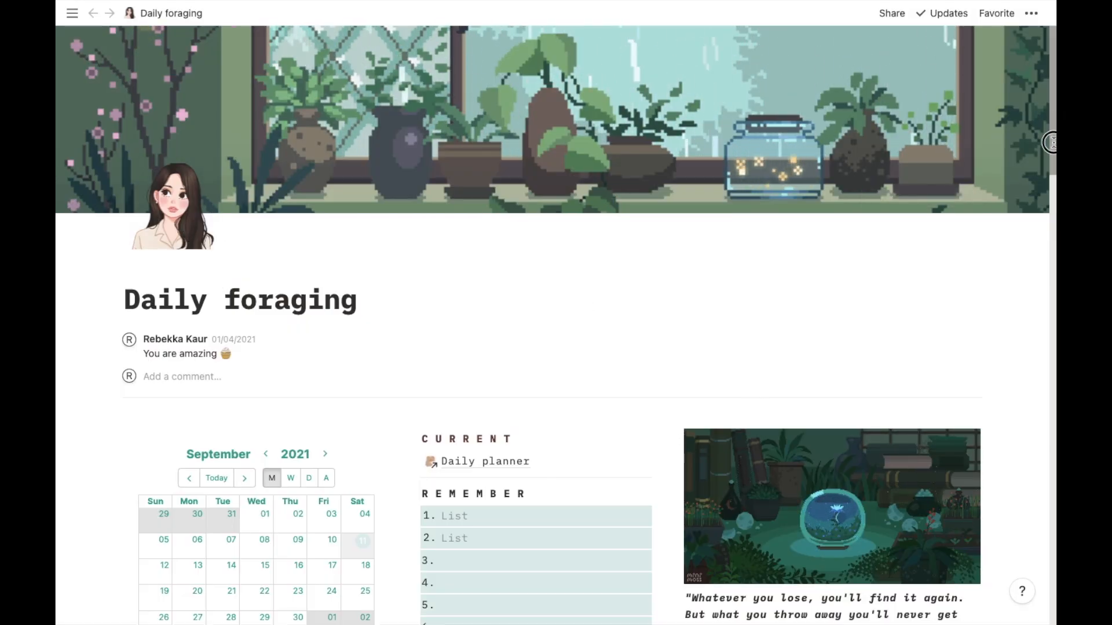
# - Add a new sub-page block below the two introvert text lines on the Daily foraging page
pyautogui.moveTo(1052, 141); pyautogui.dragTo(1052, 574)
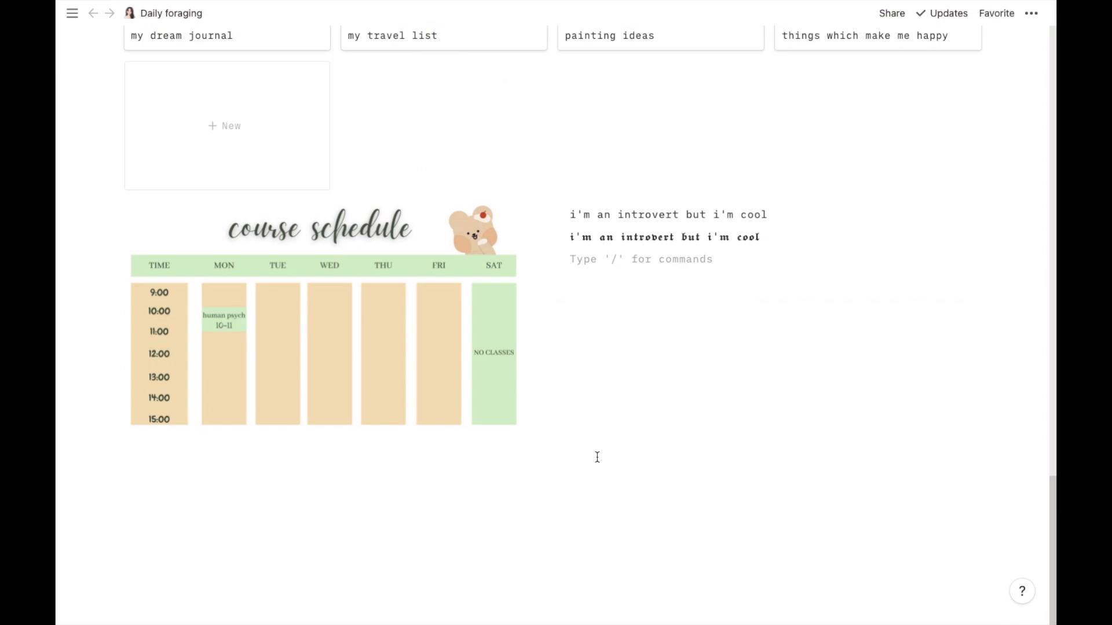
pyautogui.click(546, 259)
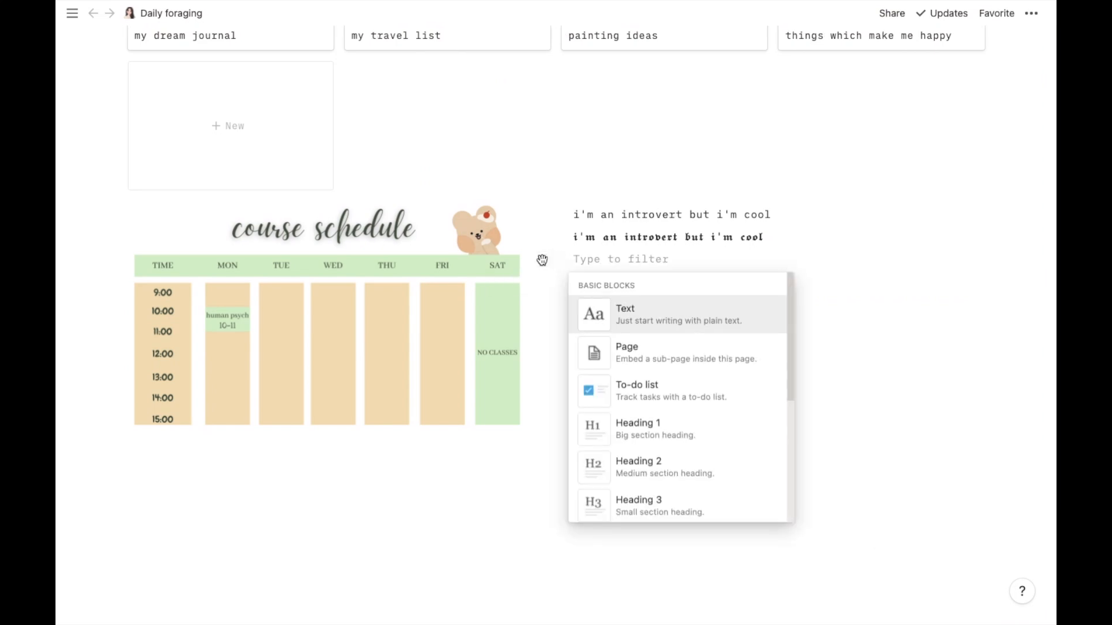
pyautogui.click(660, 363)
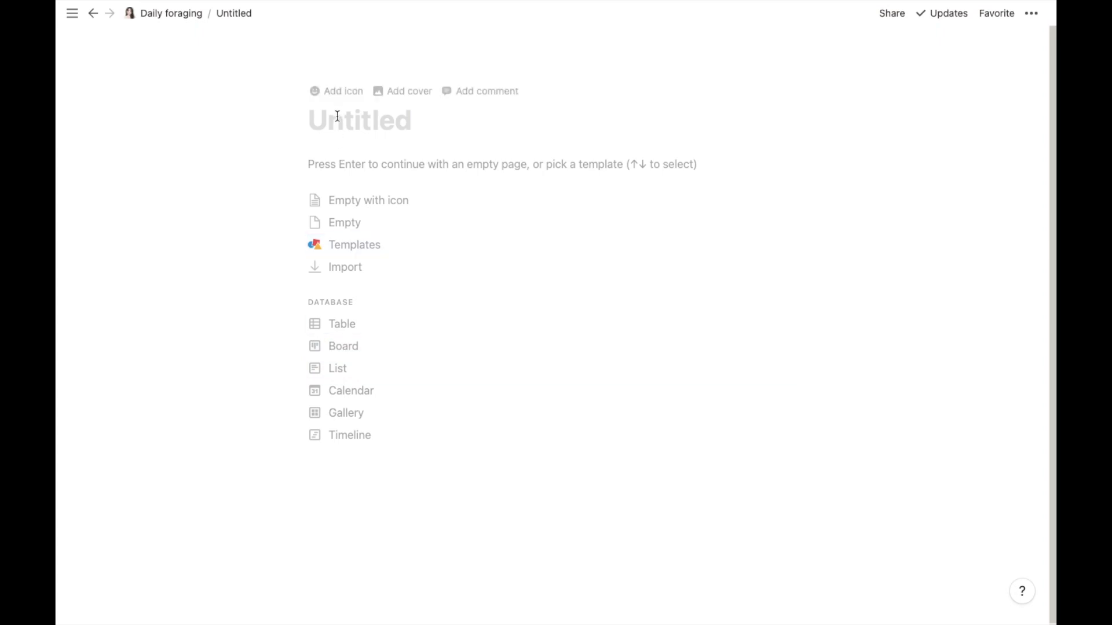
# - Return to the Daily foraging page and copy the address of its pixel-art cover image
pyautogui.click(151, 18)
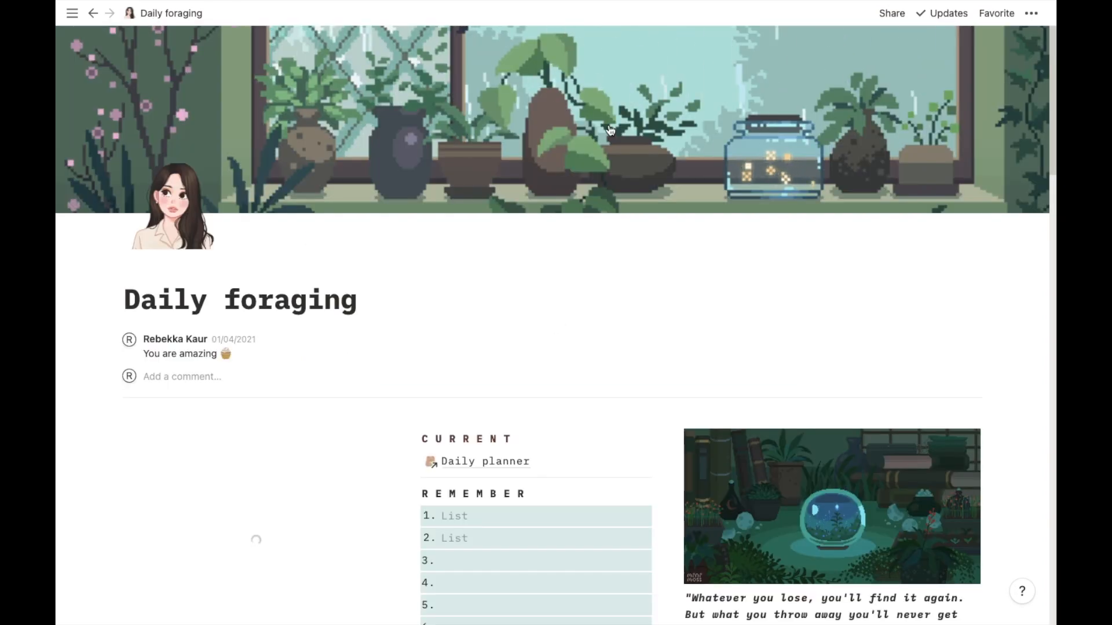
pyautogui.rightClick(693, 116)
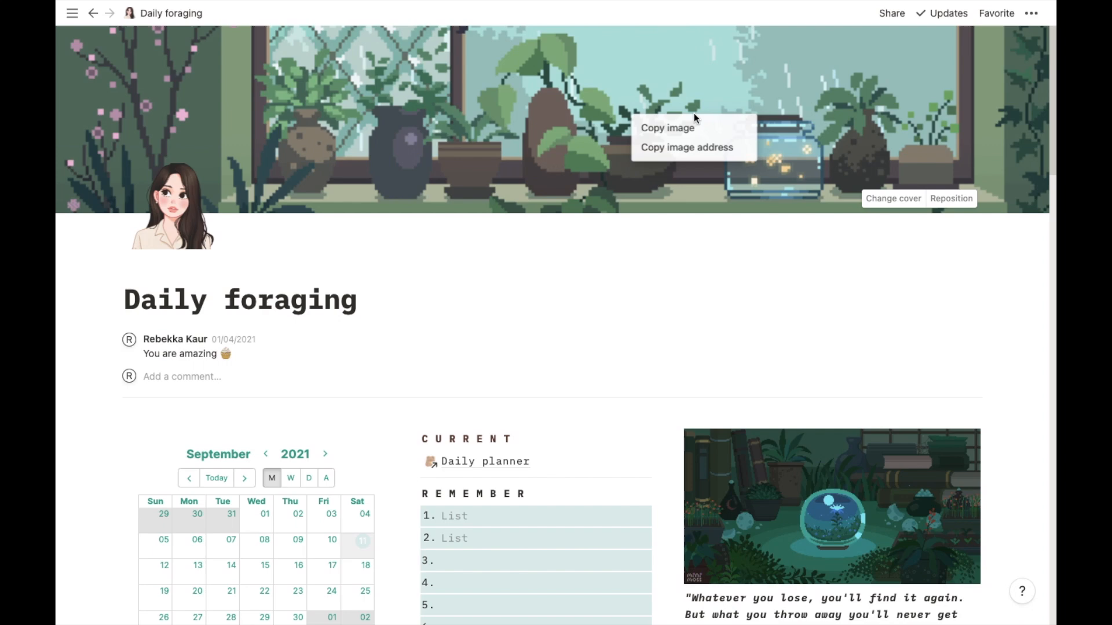
pyautogui.click(706, 148)
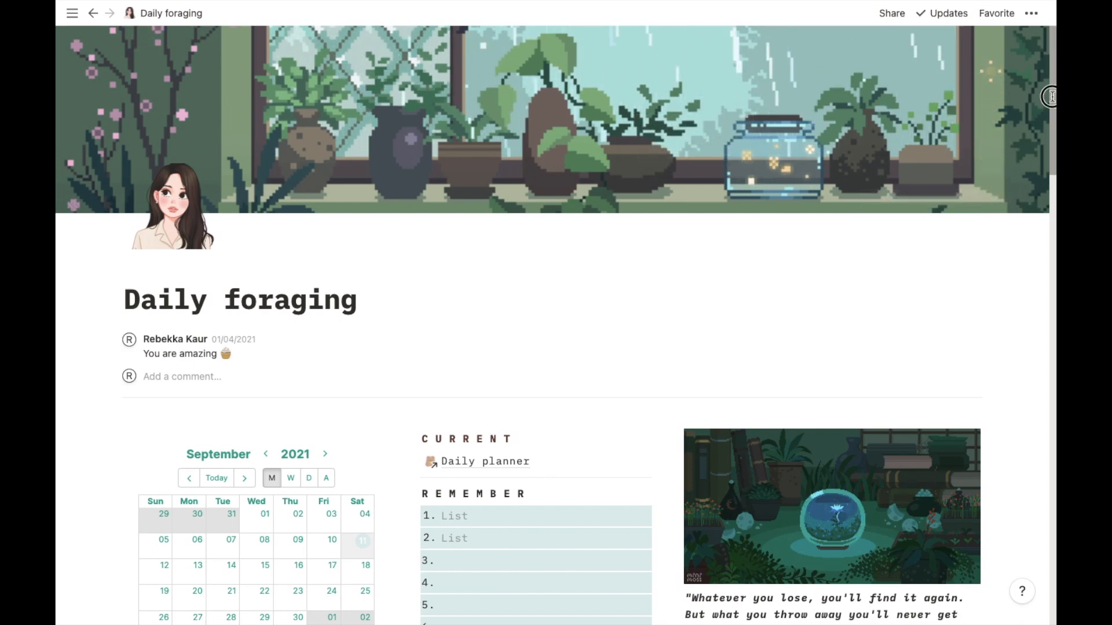
# - Open the new Untitled sub-page and add a cover from the copied Daily foraging cover image link
pyautogui.scroll(-1, 800, 126)
pyautogui.scroll(-20, 667, 341)
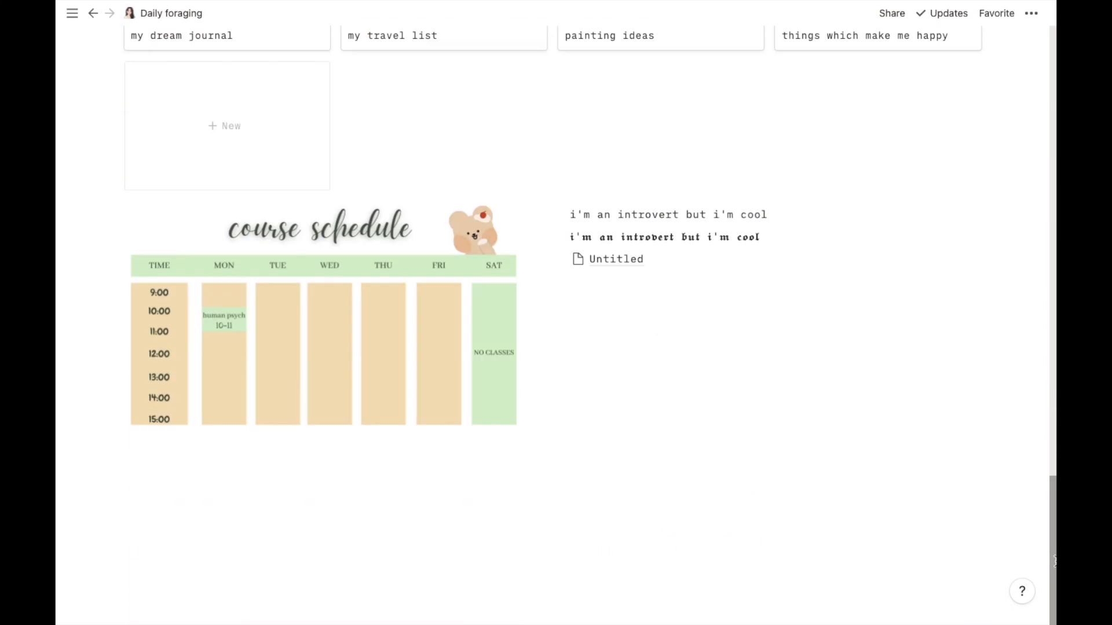
pyautogui.click(609, 268)
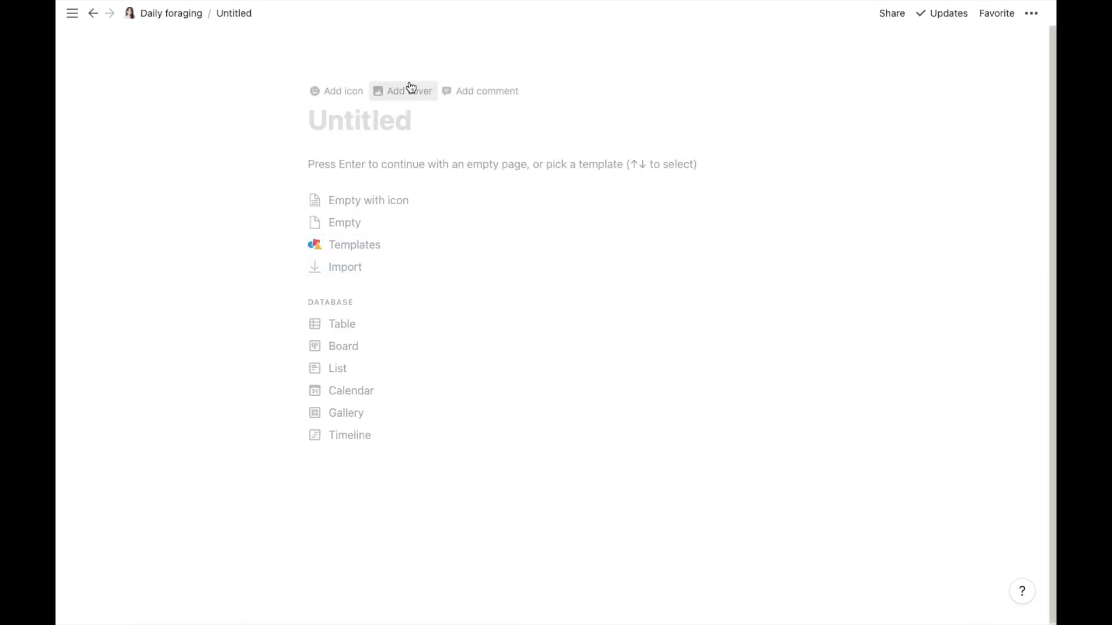
pyautogui.click(410, 90)
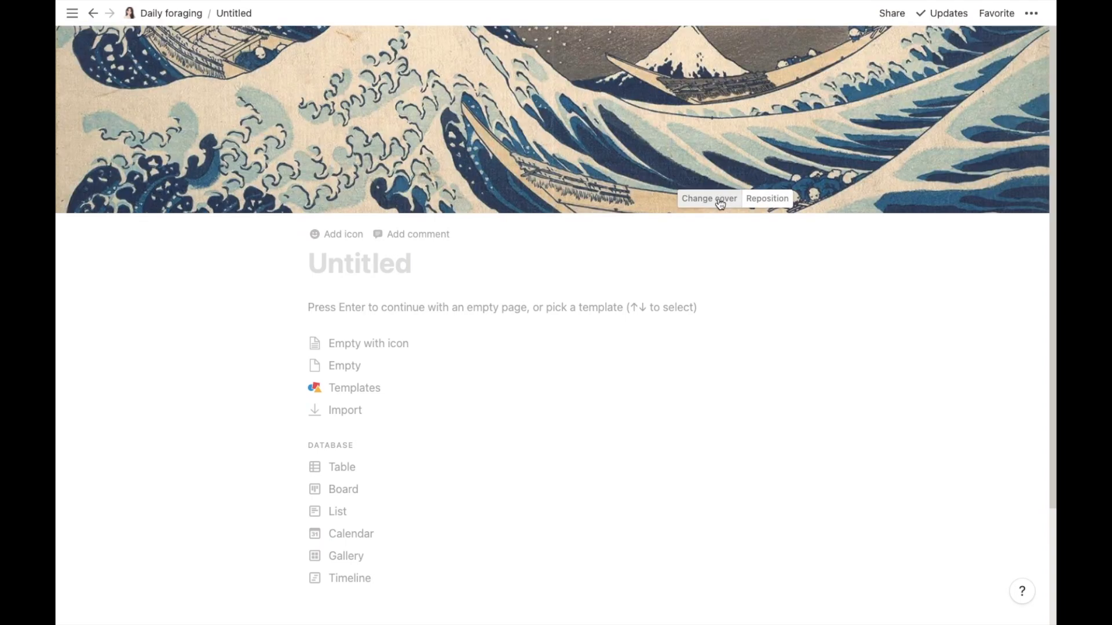
pyautogui.click(708, 199)
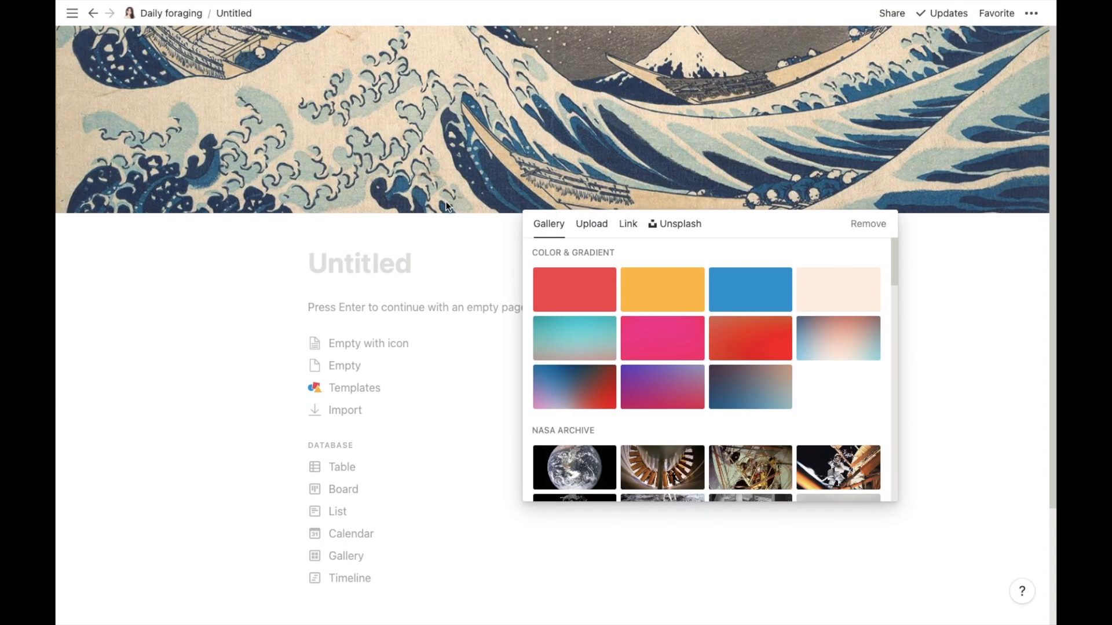
pyautogui.click(625, 226)
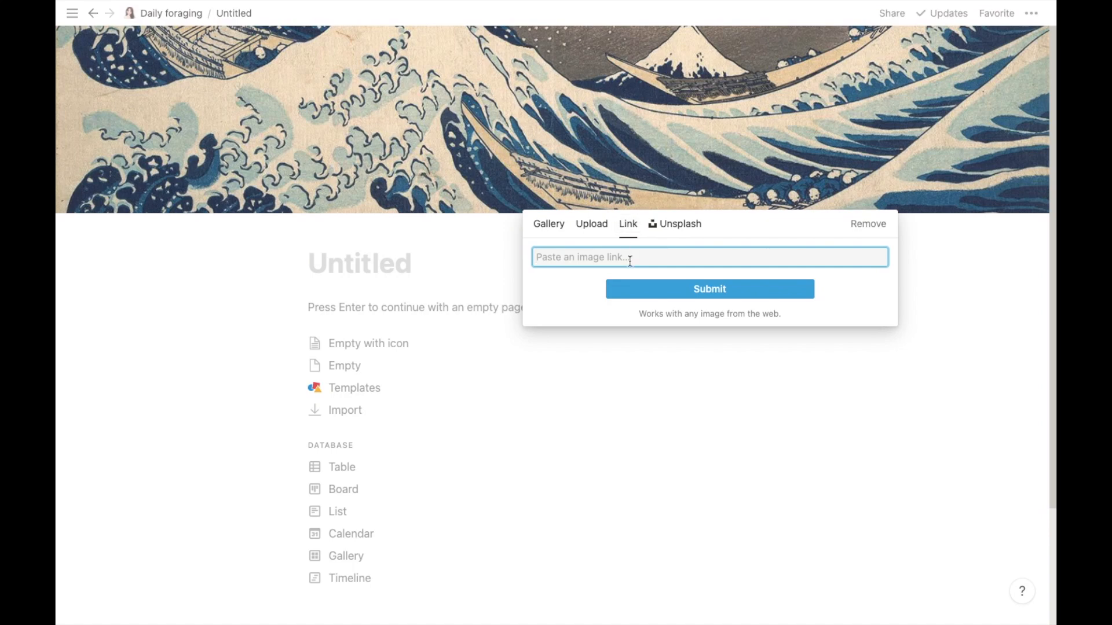
pyautogui.press('super+v')
pyautogui.click(652, 289)
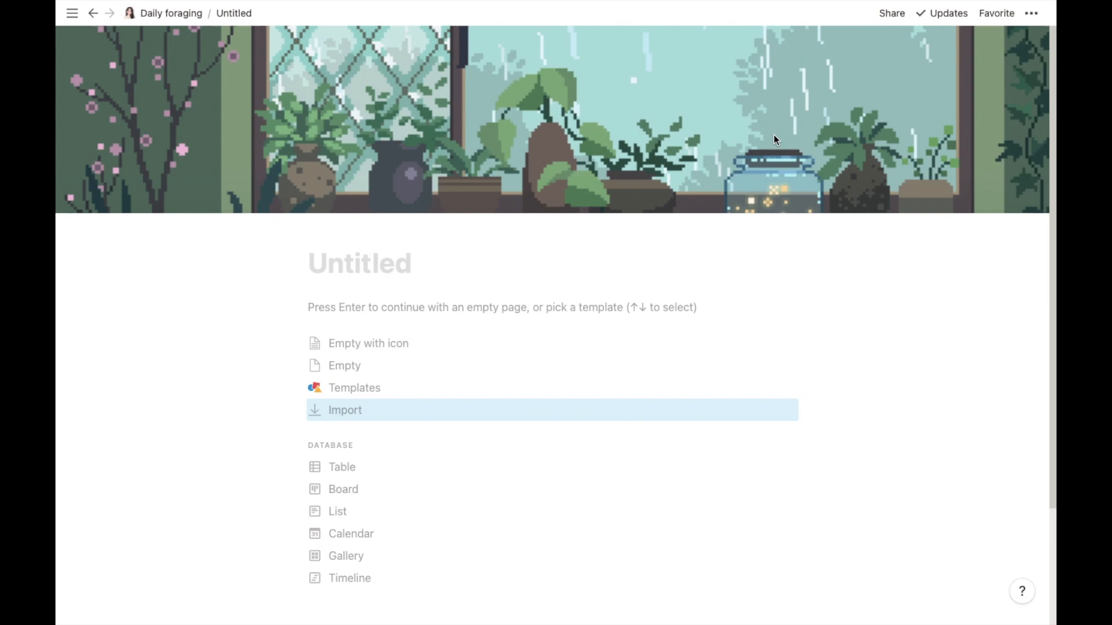
# - Reposition the sub-page's cover image slightly upward and save the position
pyautogui.moveTo(717, 202)
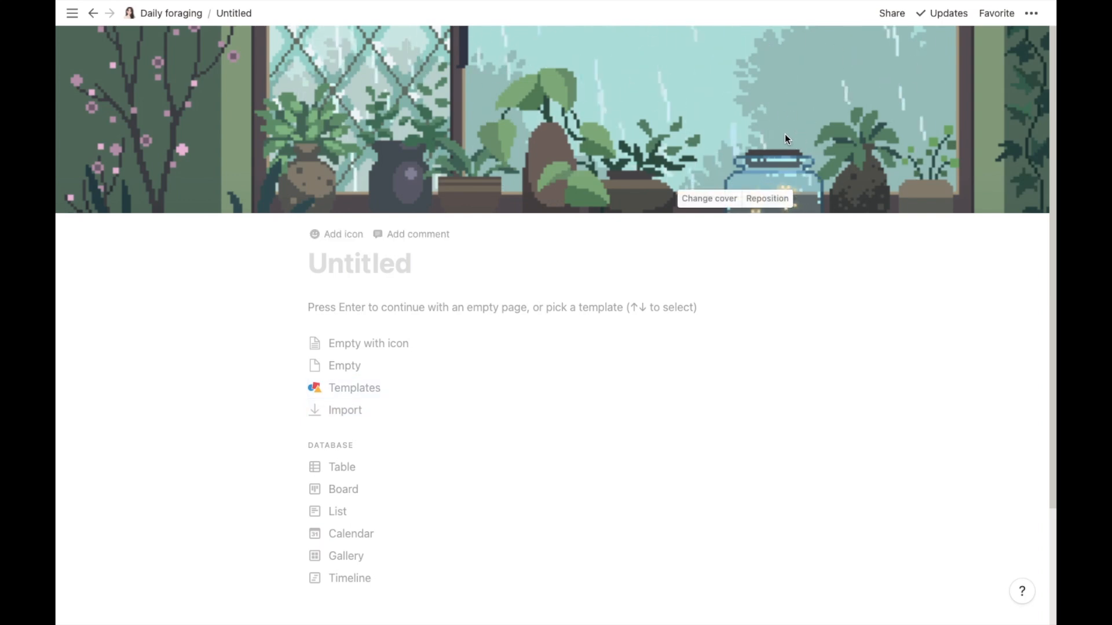
pyautogui.click(767, 198)
pyautogui.moveTo(635, 117); pyautogui.dragTo(630, 55)
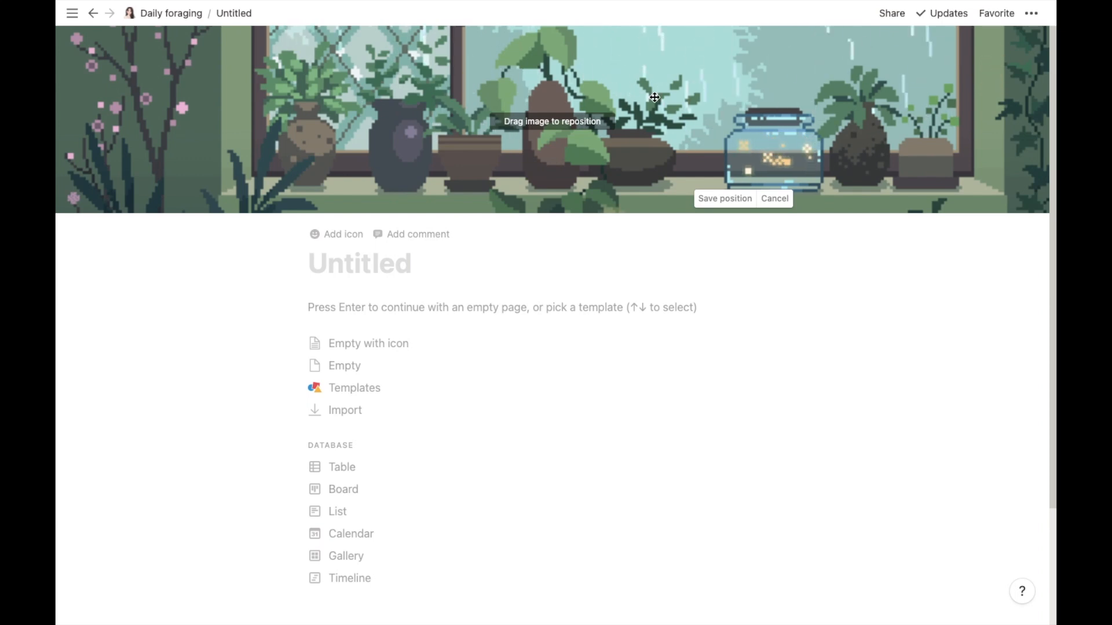
pyautogui.click(707, 199)
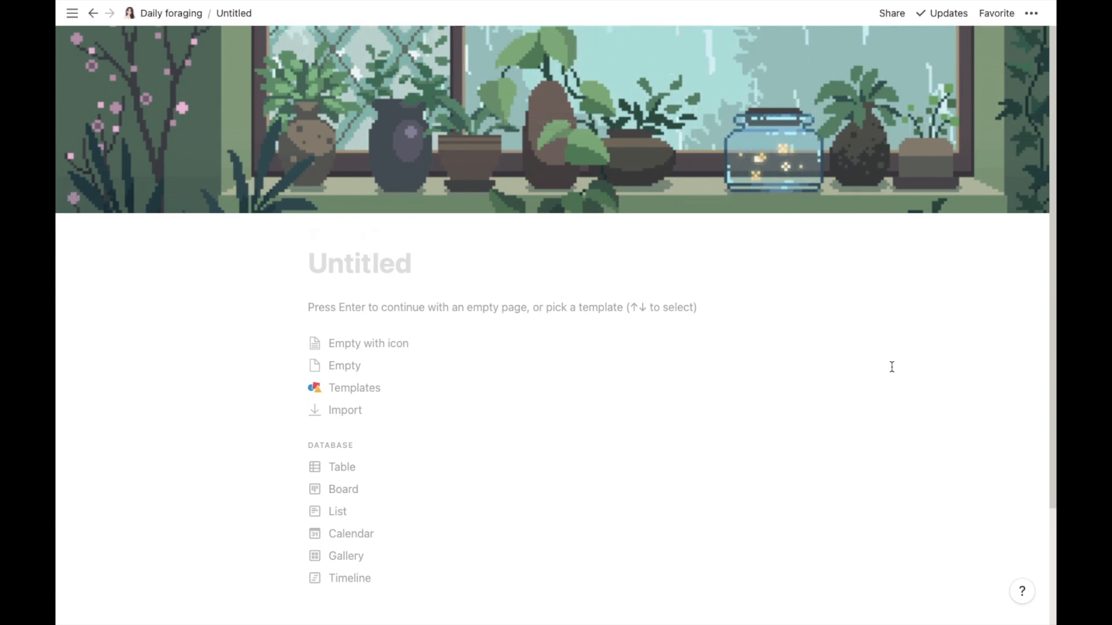
# - Open the content planner page and copy the image address of its bear page icon
pyautogui.click(179, 14)
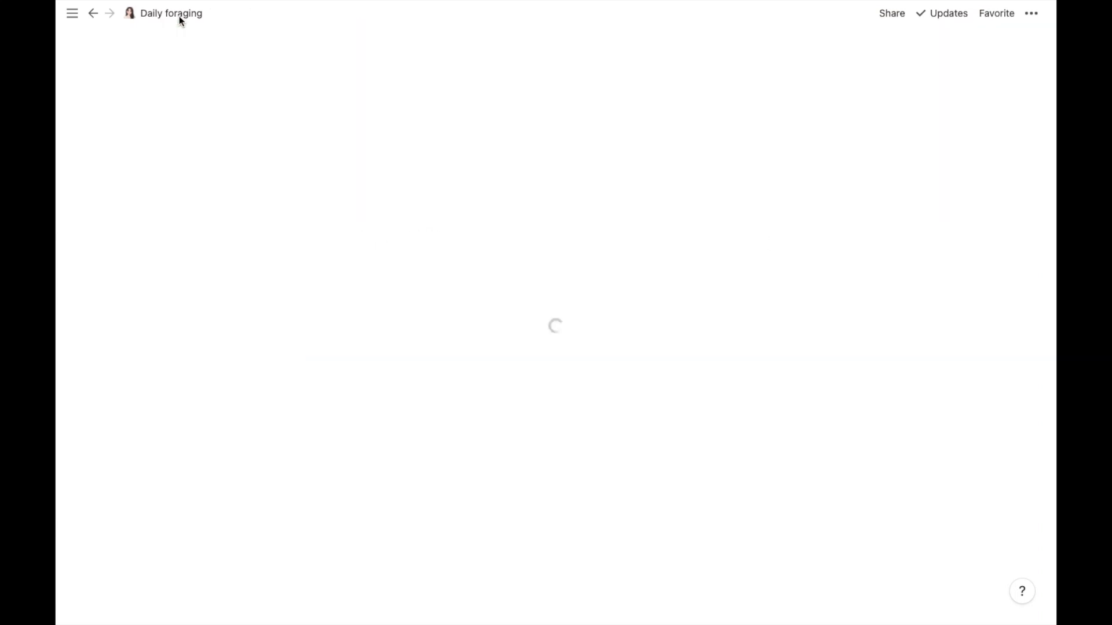
pyautogui.moveTo(1054, 102); pyautogui.dragTo(1054, 197)
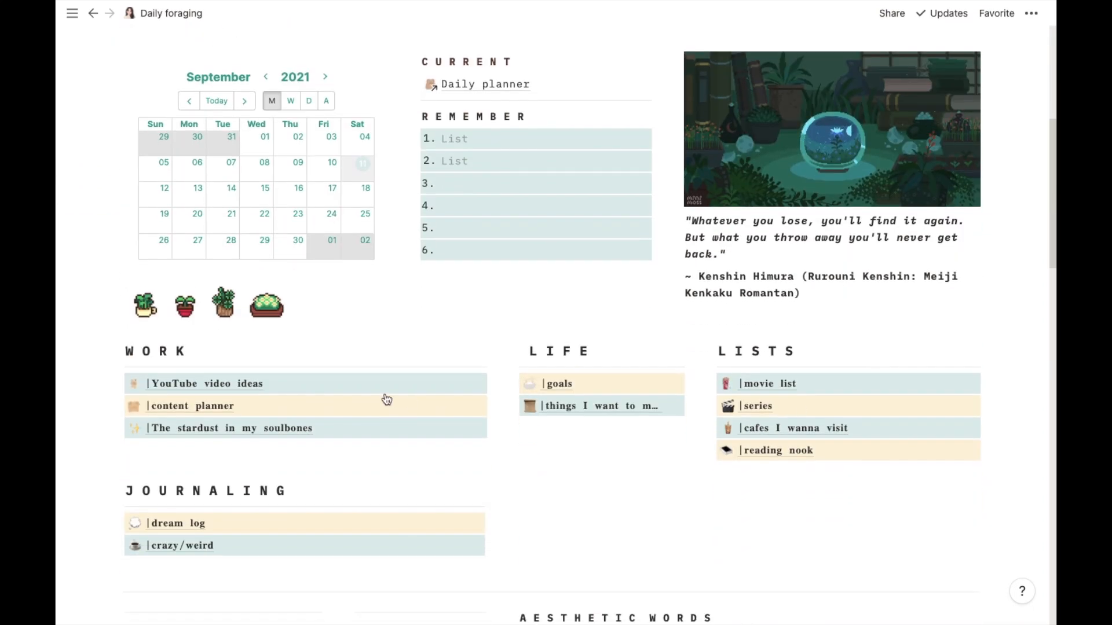
pyautogui.click(205, 409)
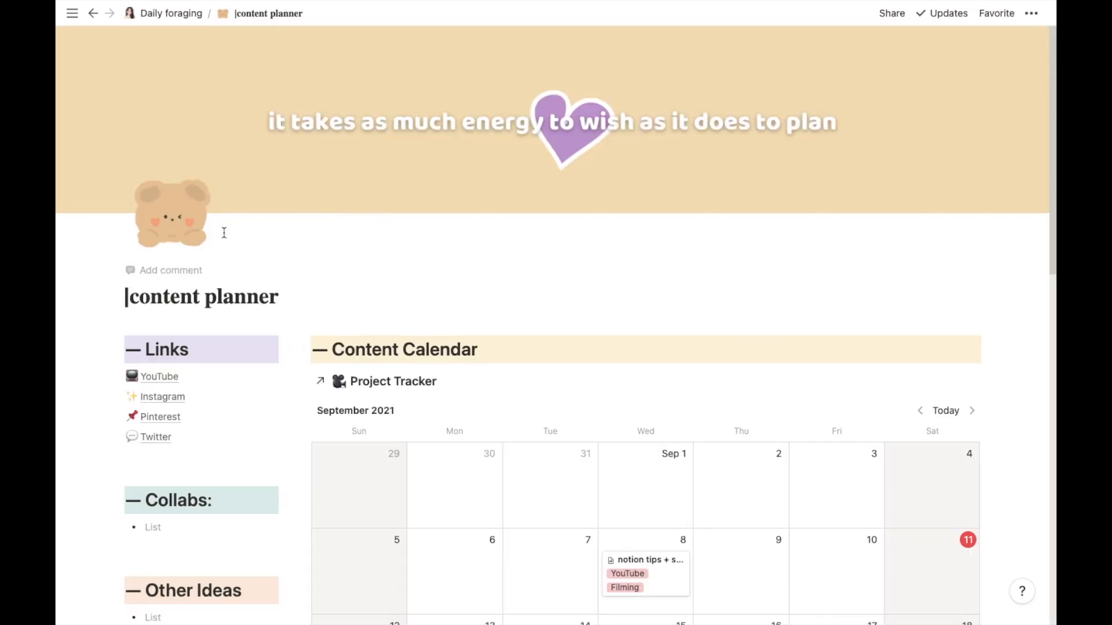
pyautogui.rightClick(180, 222)
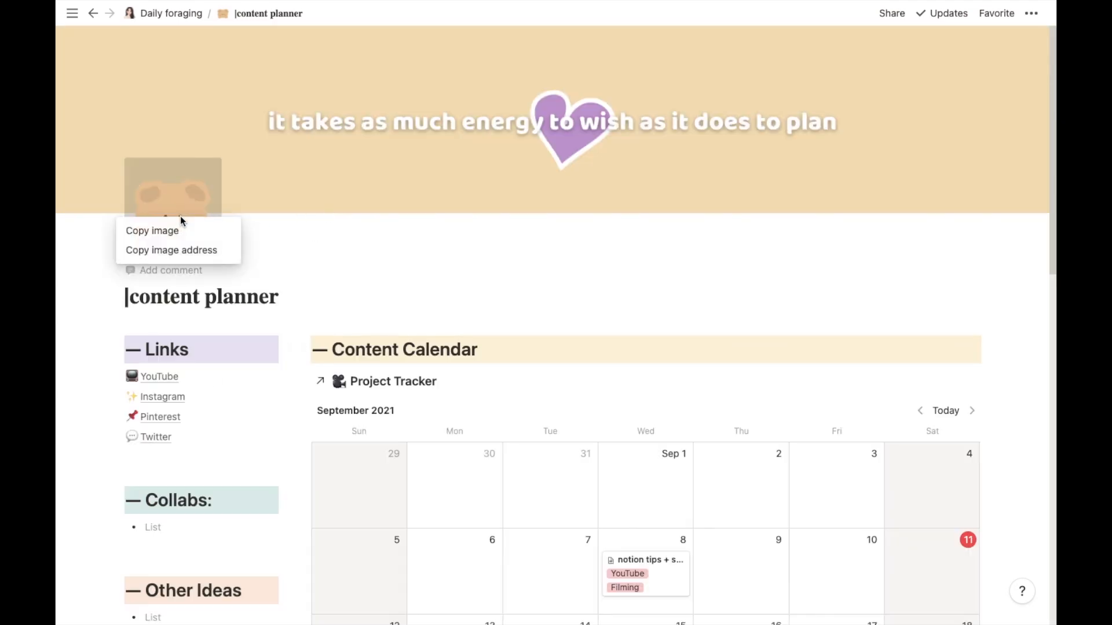
pyautogui.click(186, 248)
# - Open the Untitled sub-page again and set its icon from the copied bear image link
pyautogui.click(162, 14)
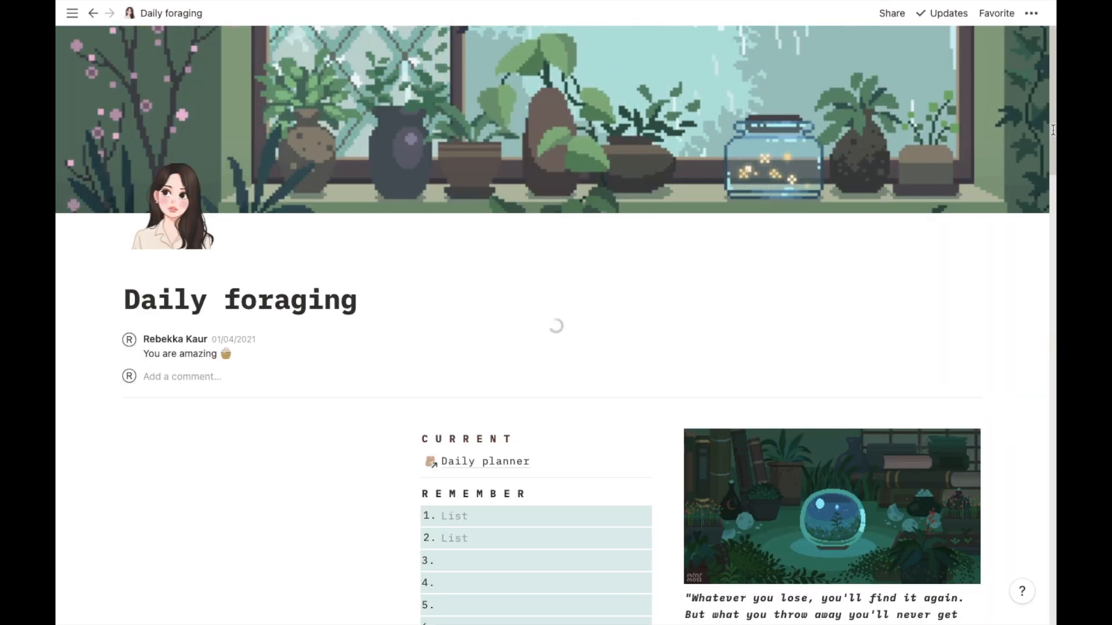
pyautogui.moveTo(1052, 293); pyautogui.dragTo(1053, 581)
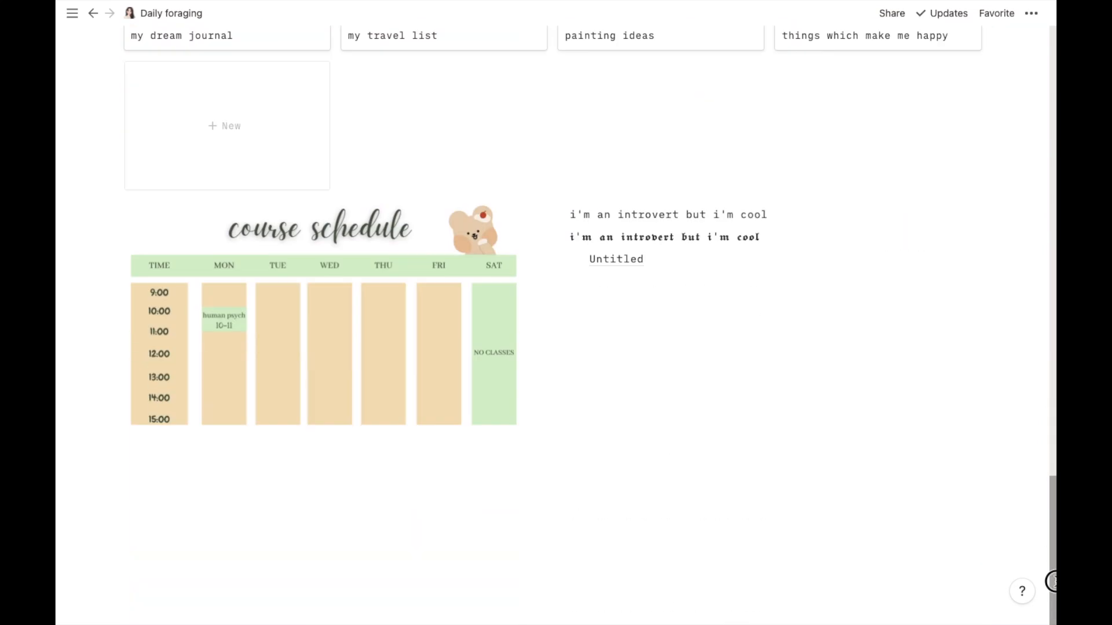
pyautogui.click(628, 271)
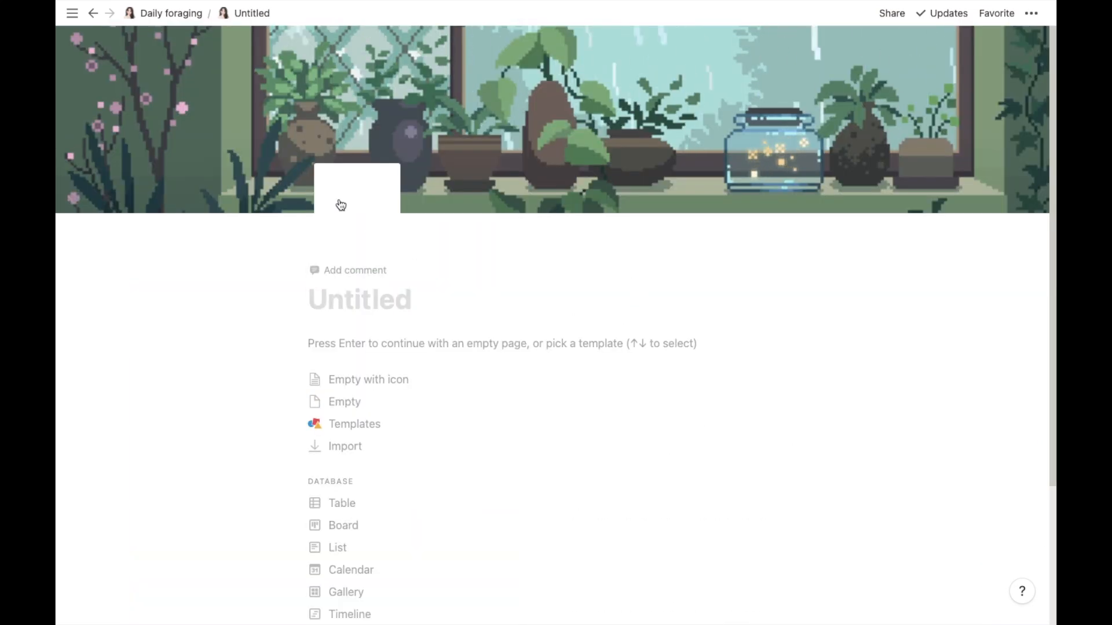
pyautogui.click(341, 204)
pyautogui.click(351, 271)
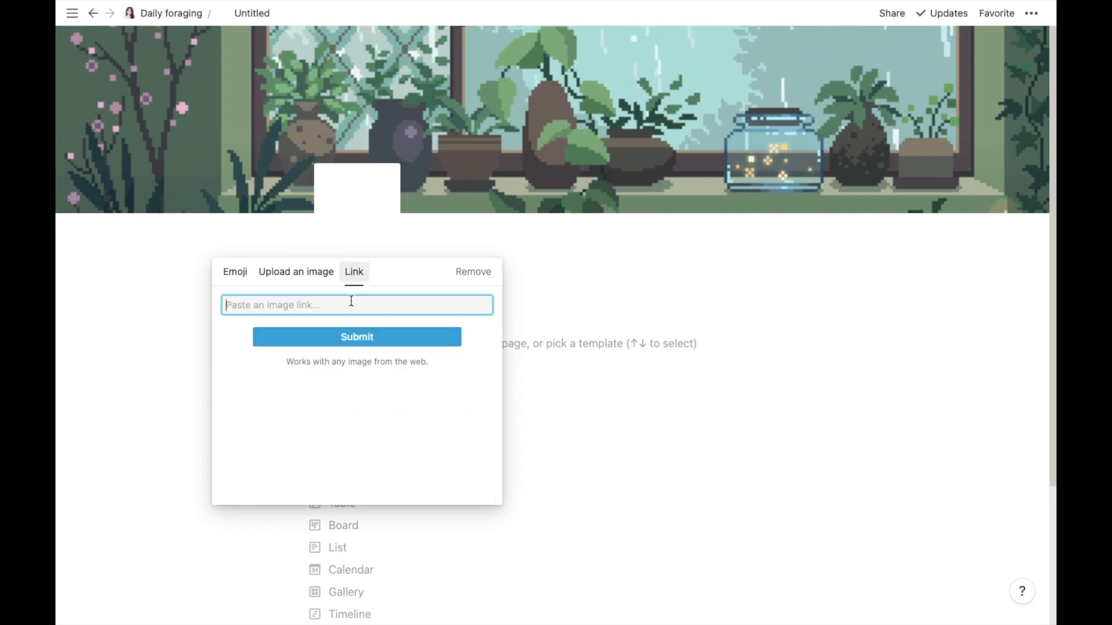
pyautogui.hotkey('ctrl', 'v')
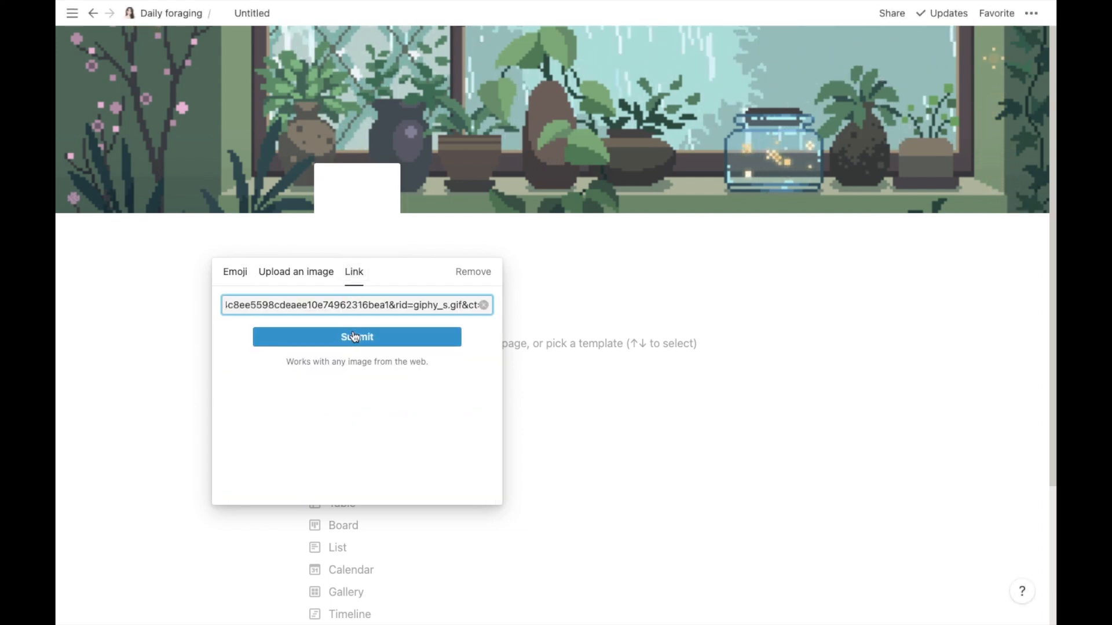
pyautogui.click(354, 336)
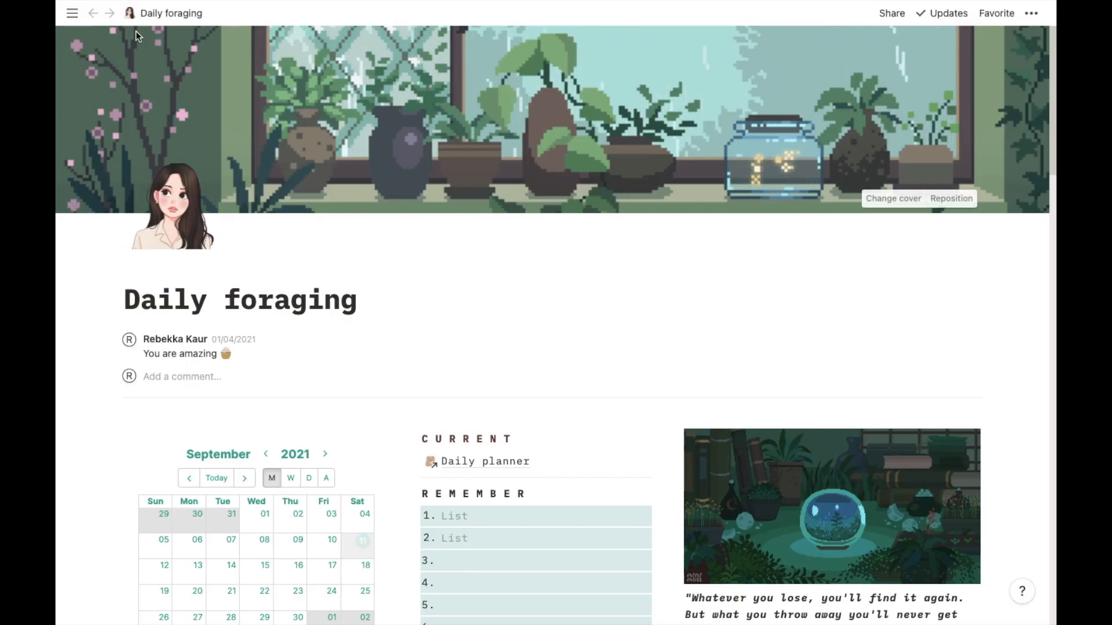
pyautogui.click(72, 13)
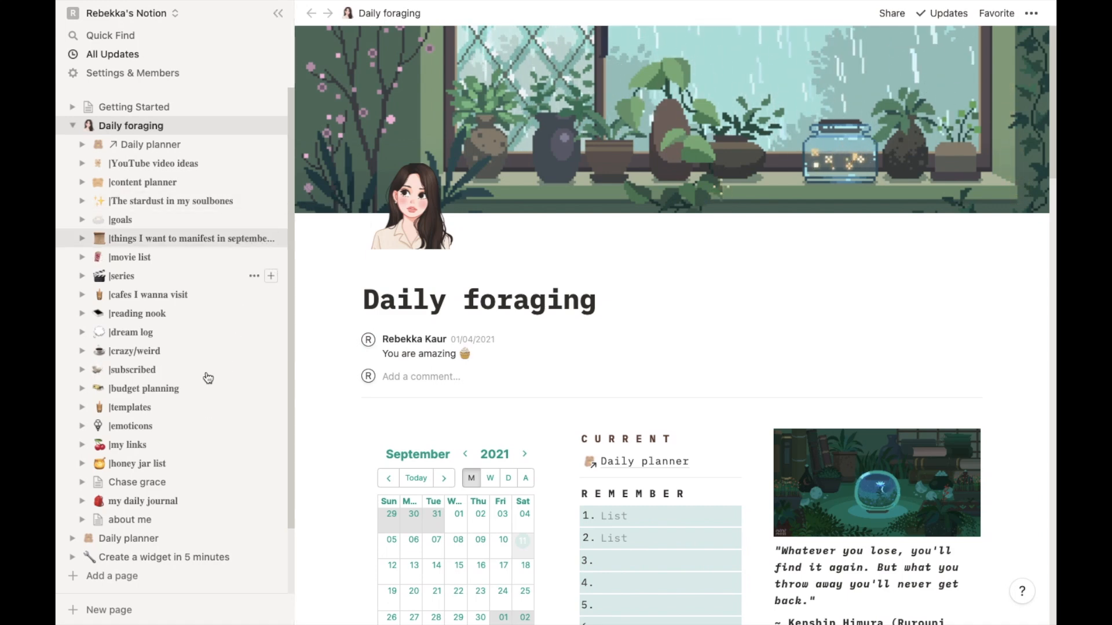
pyautogui.click(278, 13)
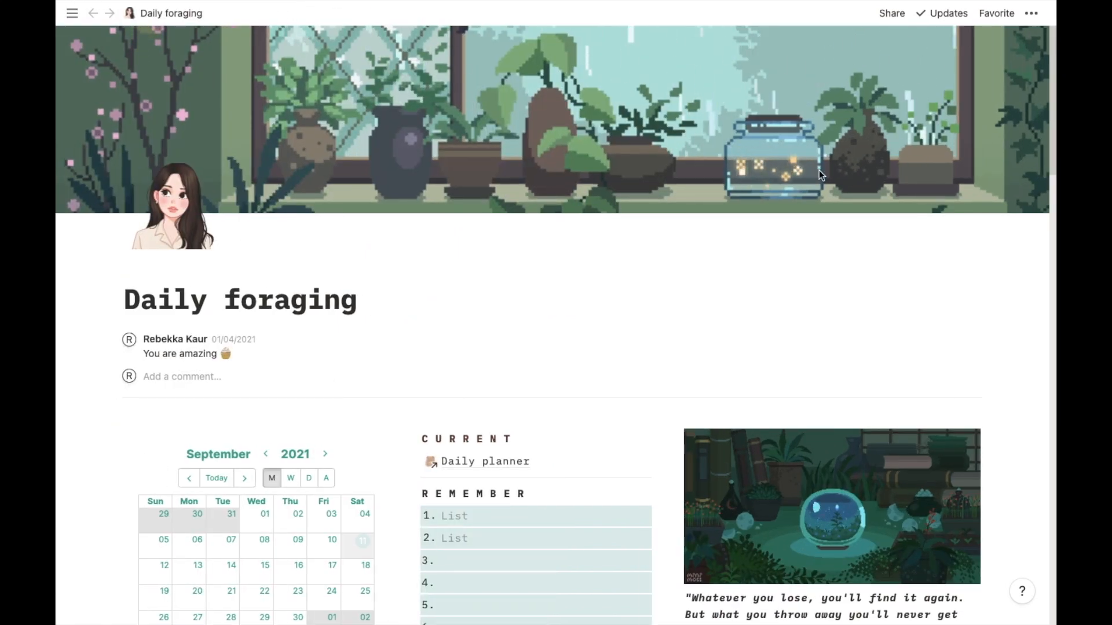
pyautogui.click(72, 14)
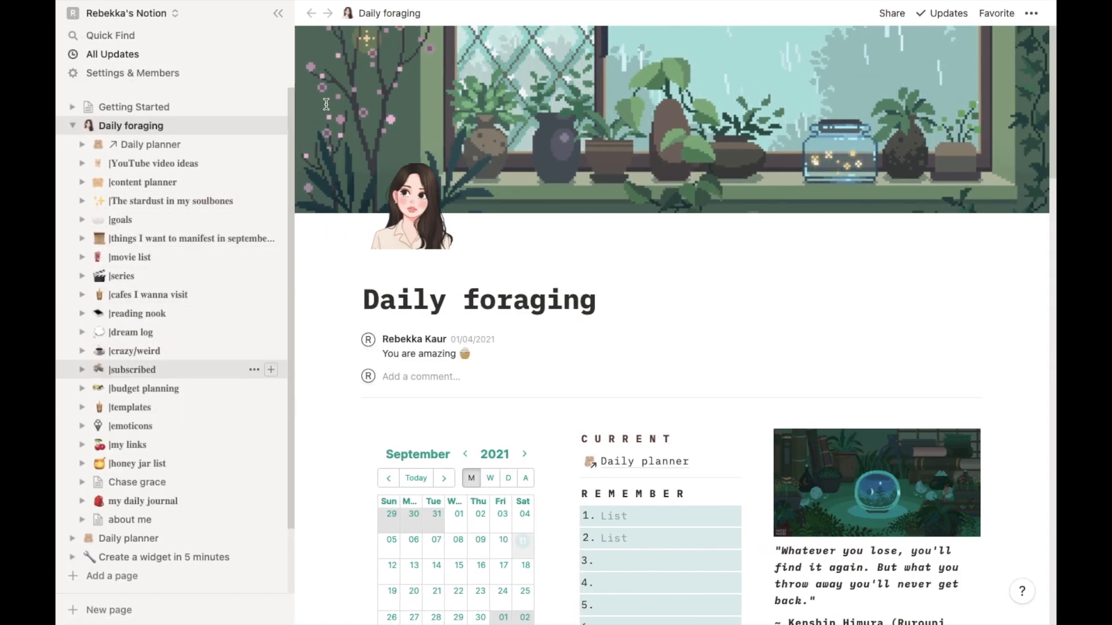
pyautogui.click(281, 17)
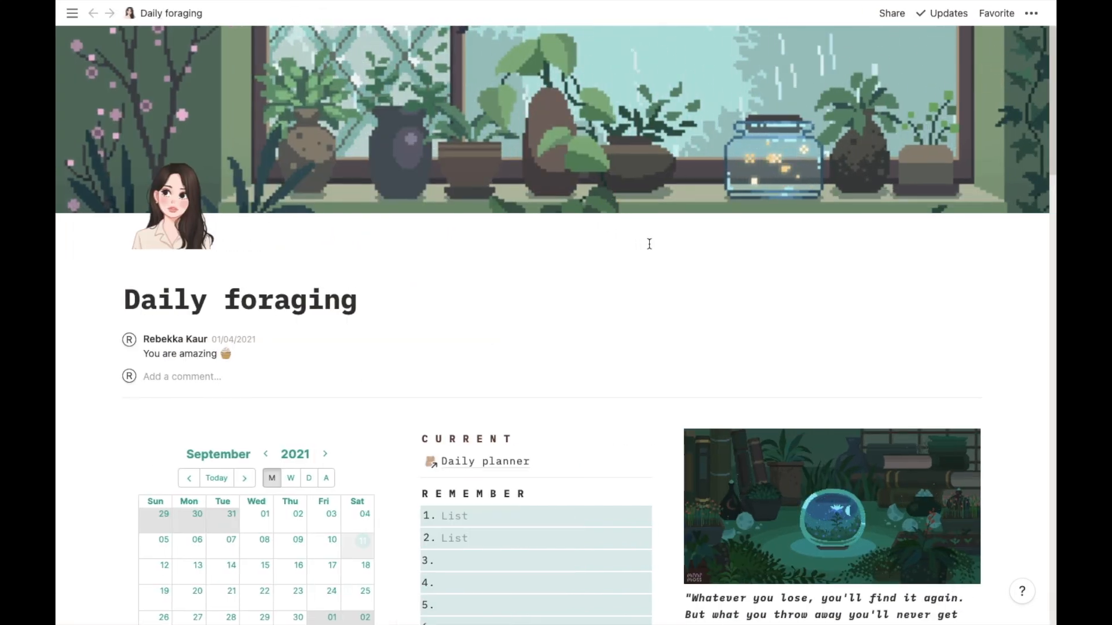
# - Search the workspace for pages matching "dream" and "pla", then close the search without opening anything
pyautogui.press('super+p')
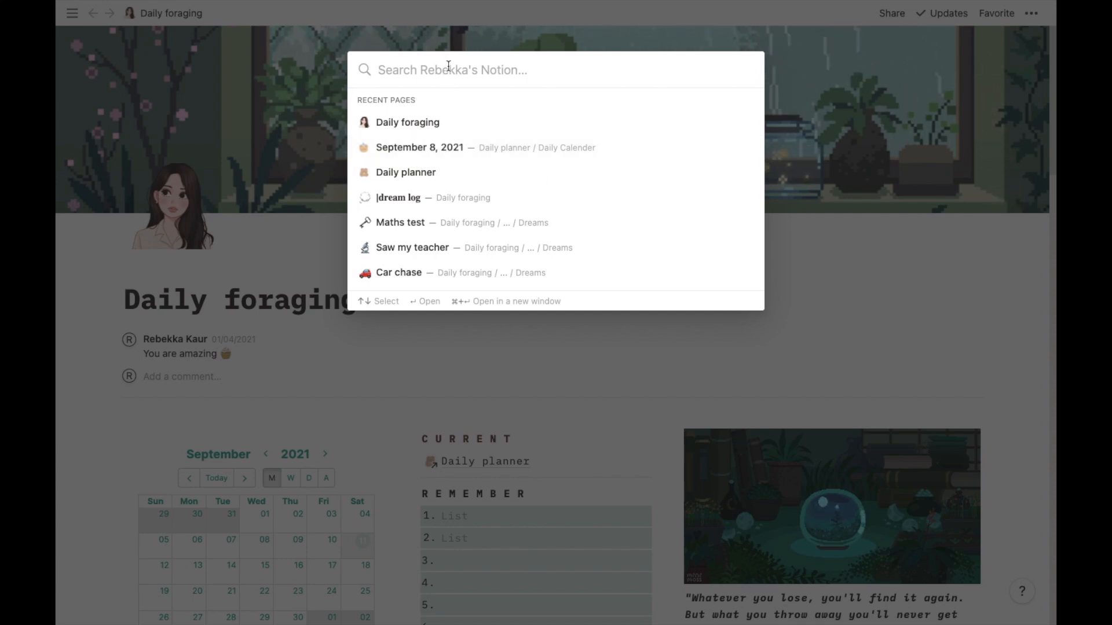
pyautogui.write('dream')
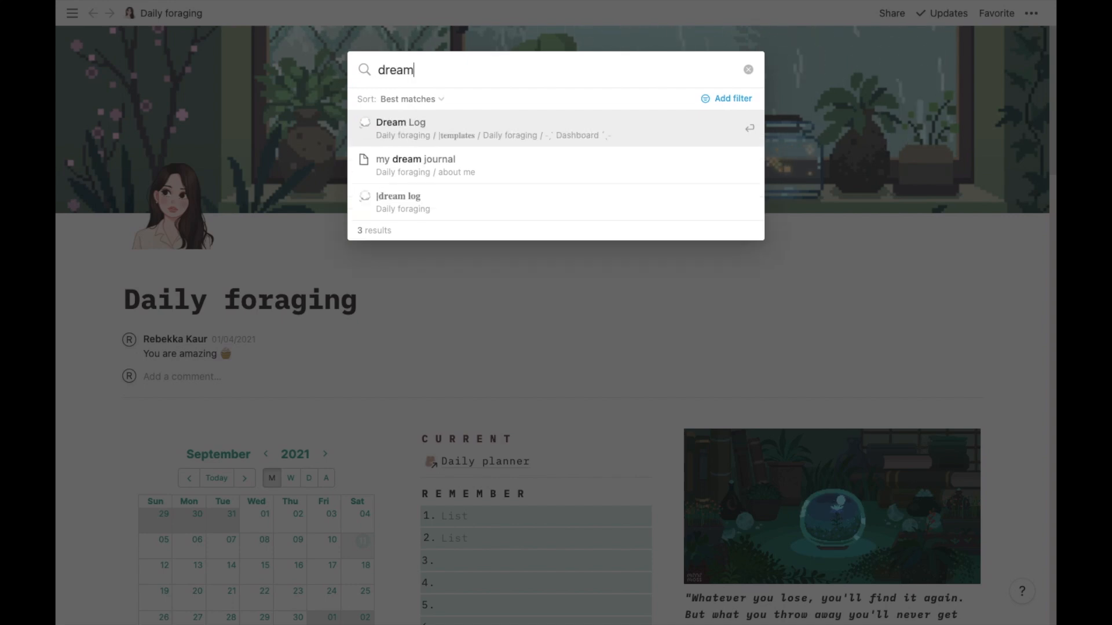
pyautogui.press('BackSpace')
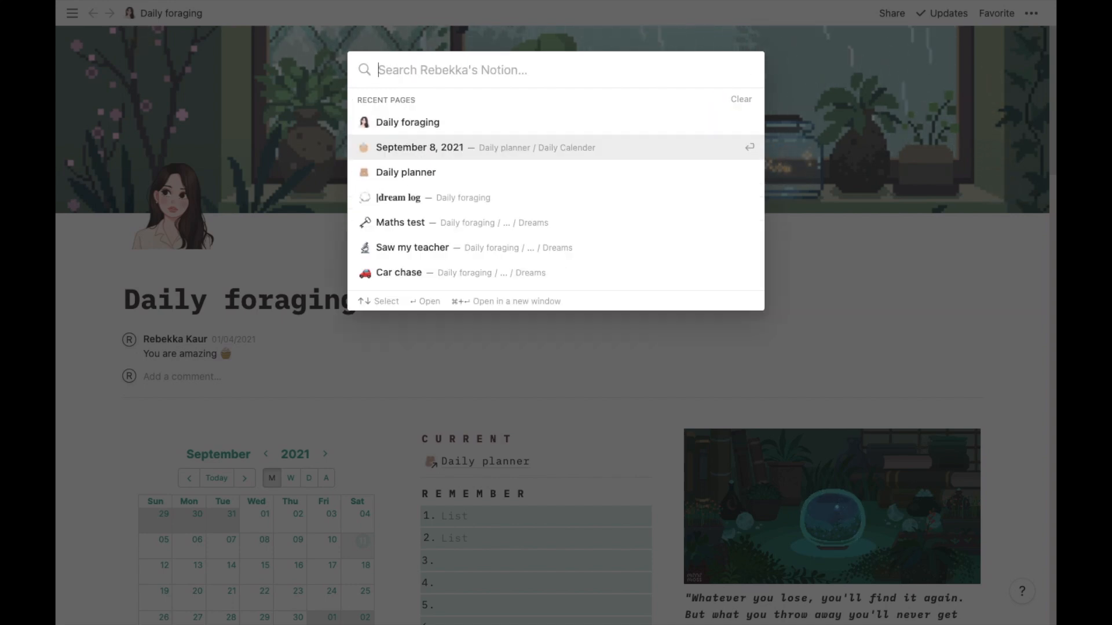
pyautogui.write('pla')
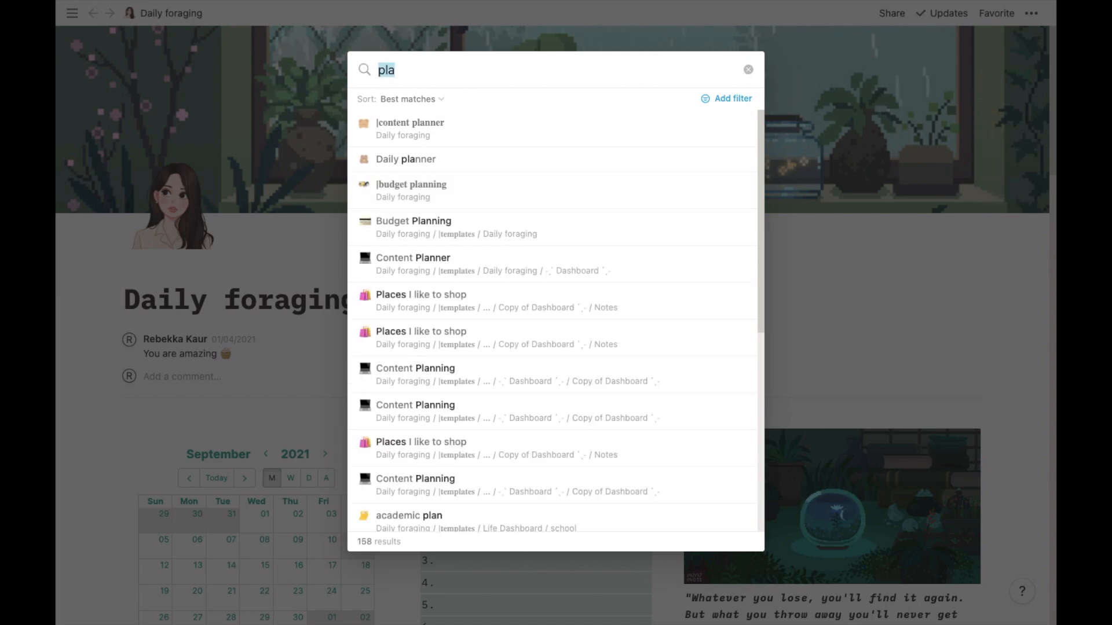
pyautogui.press('BackSpace')
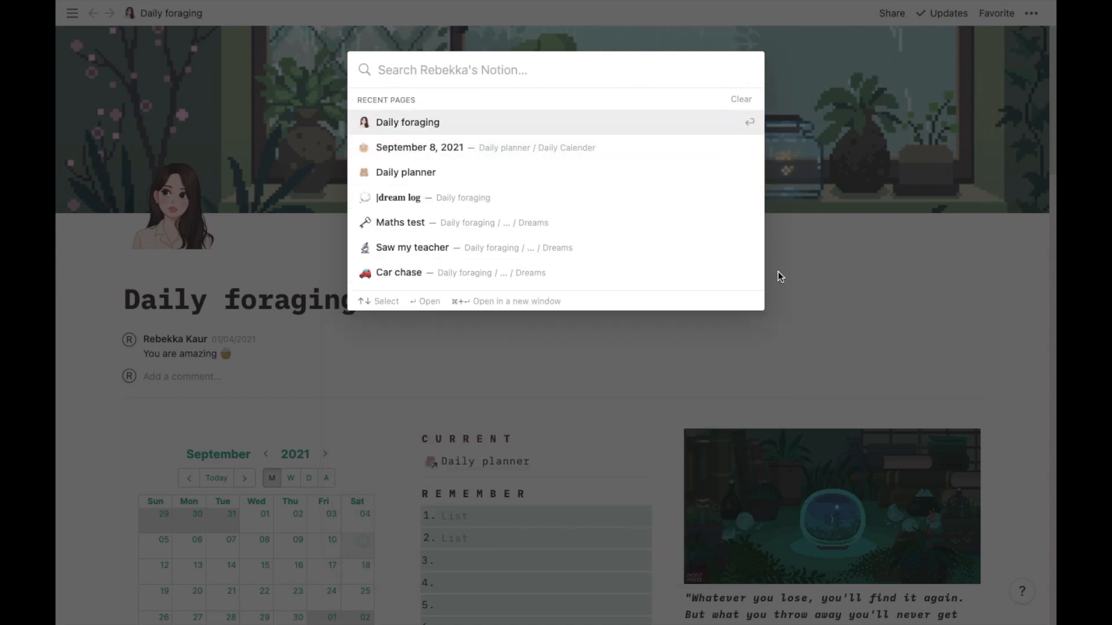
pyautogui.click(809, 275)
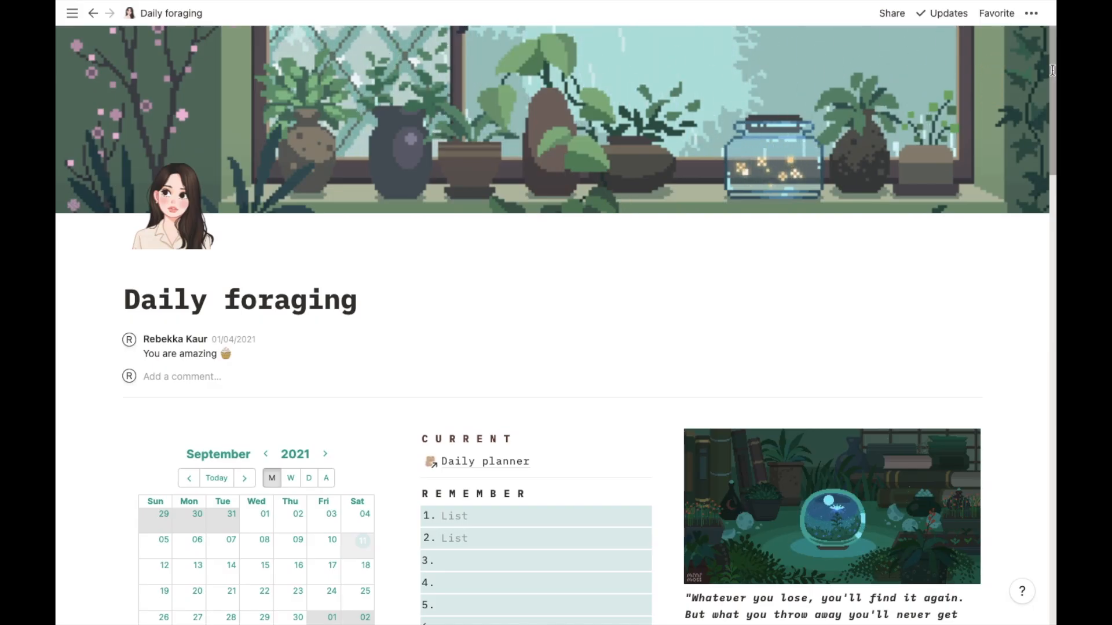
# - Scroll down the Daily foraging page and open the Untitled sub-page
pyautogui.scroll(-2, 1052, 173)
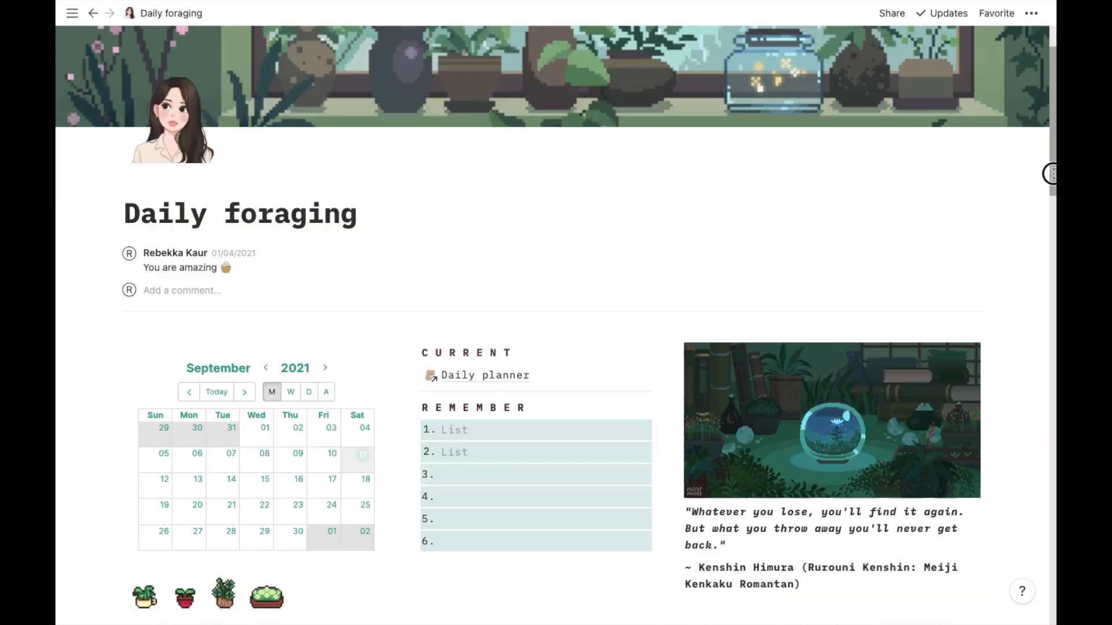
pyautogui.moveTo(1052, 173); pyautogui.dragTo(1052, 527)
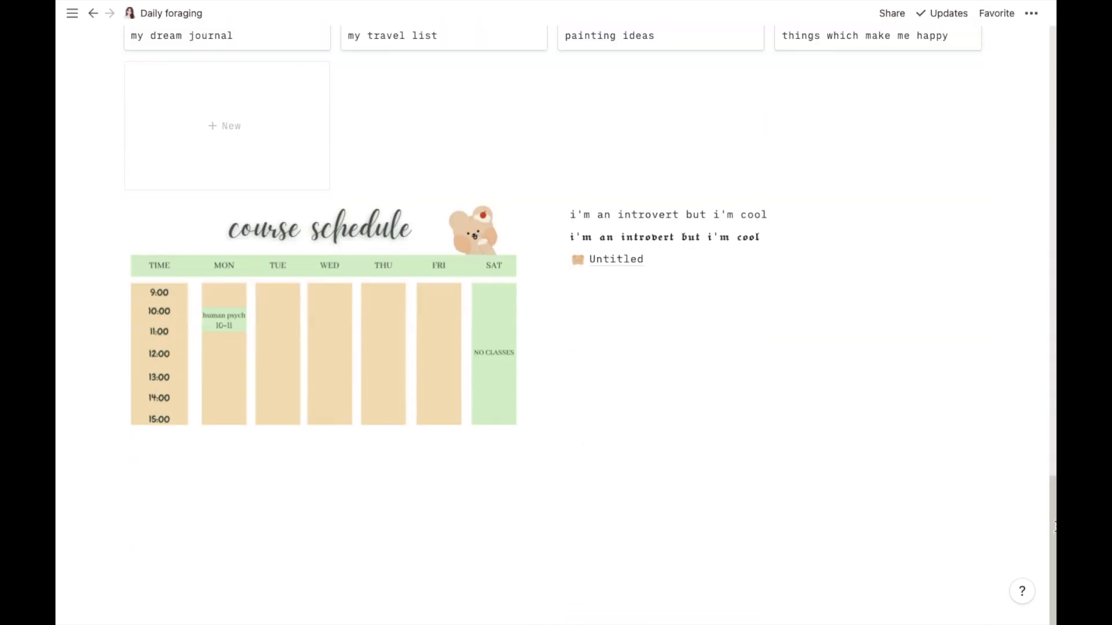
pyautogui.click(609, 265)
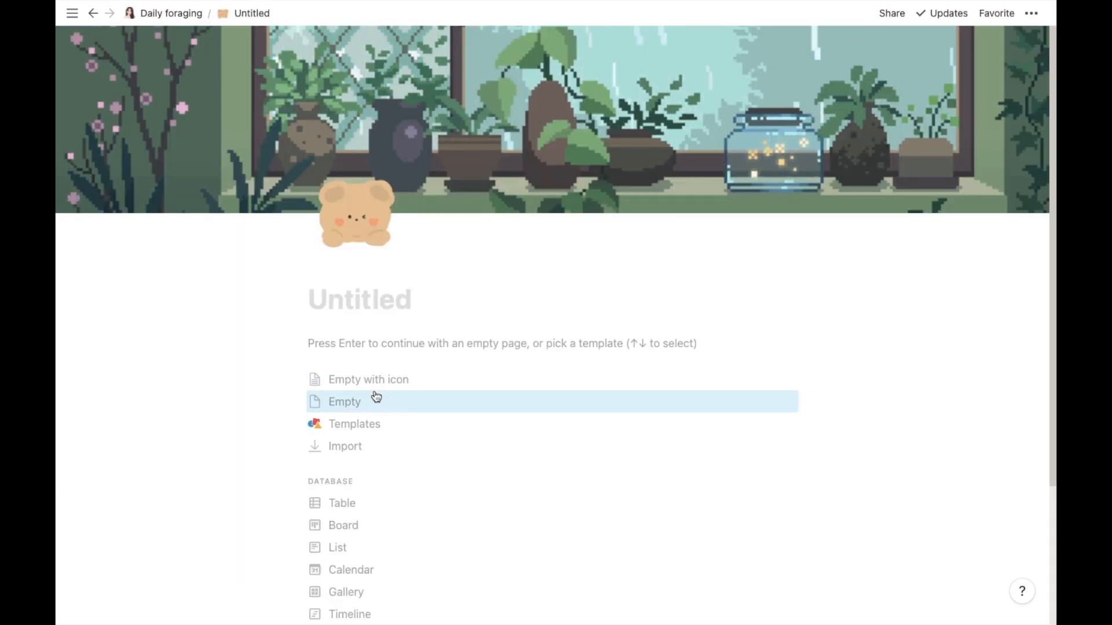
# - Start the sub-page as an empty page and write "hi! i'm an introvert but around some people I feel like I can be myself and that's when you see my crazy side."
pyautogui.click(363, 347)
pyautogui.write('h')
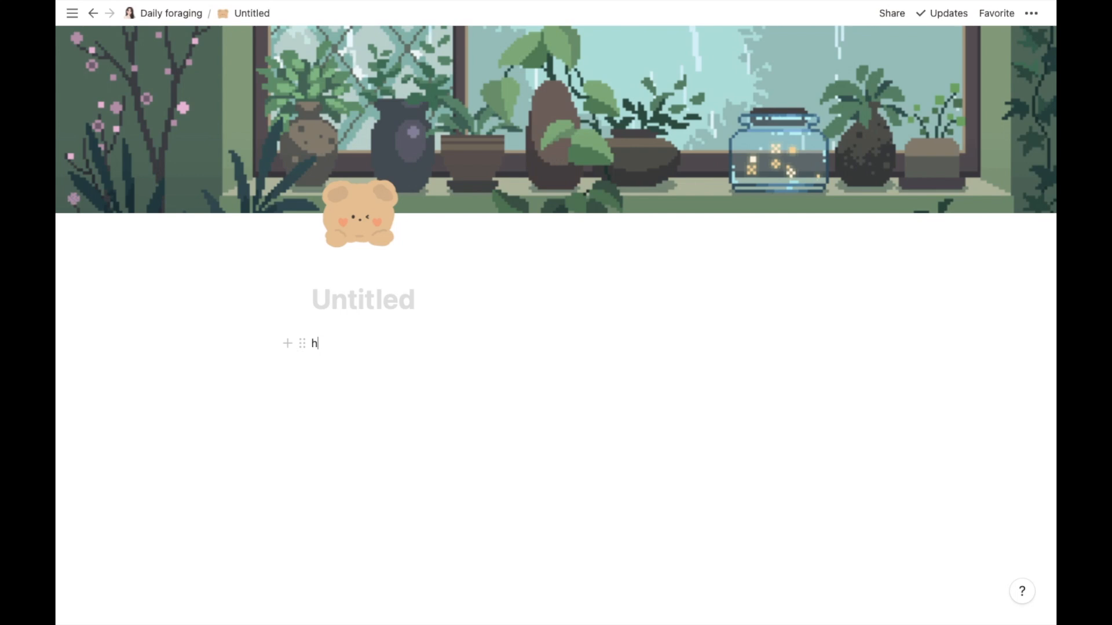
pyautogui.write("i! i'm a")
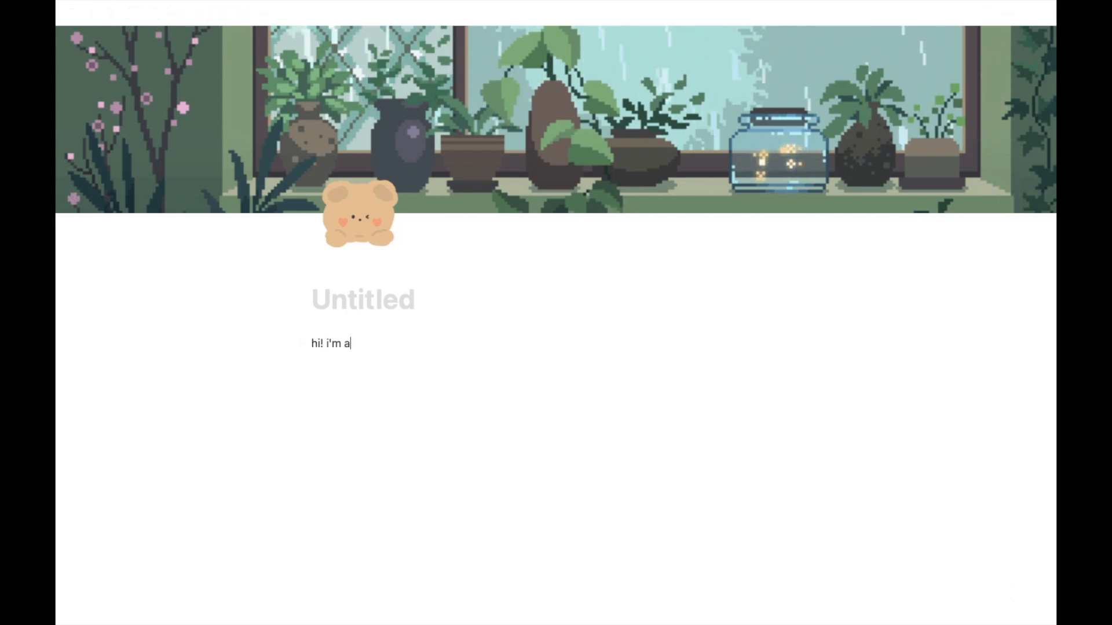
pyautogui.write('n introvert but around some p')
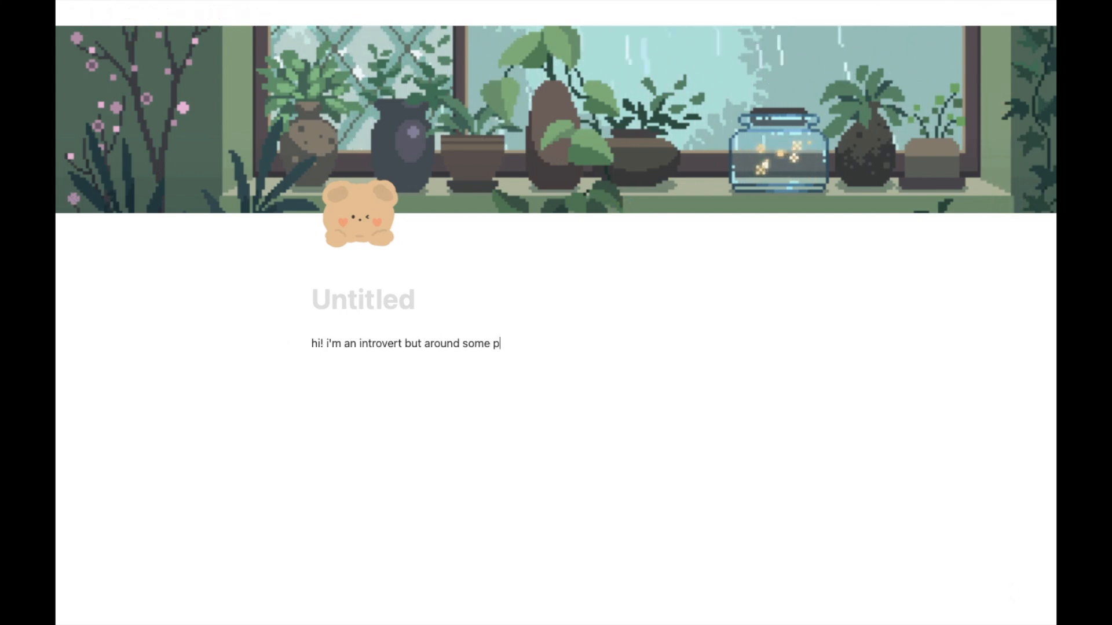
pyautogui.write("eople I'm")
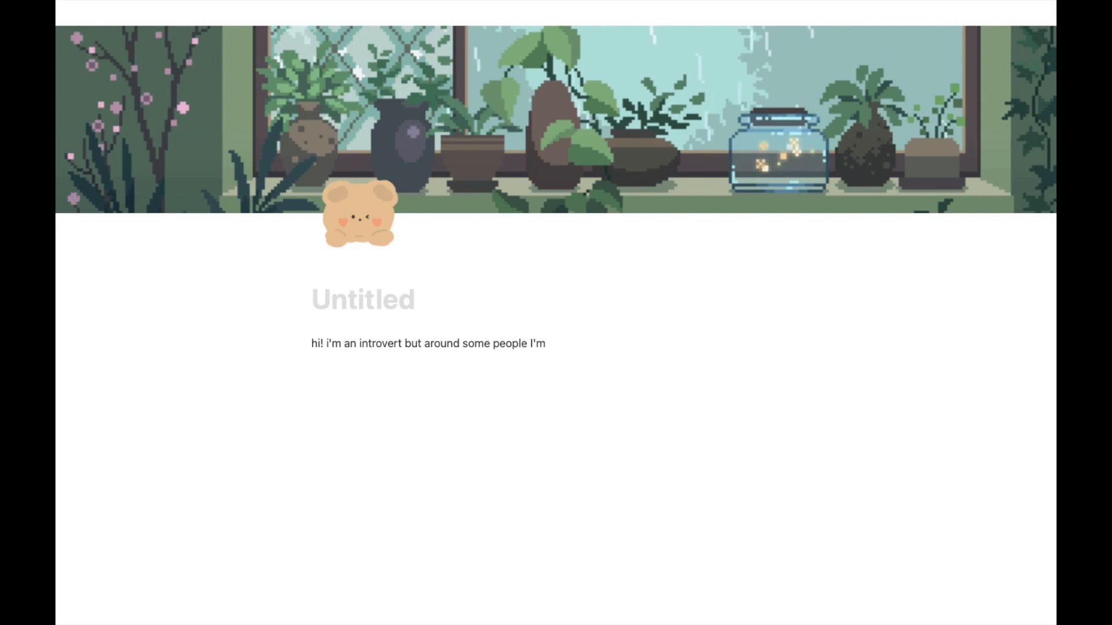
pyautogui.press('BackSpace')
pyautogui.press('BackSpace')
pyautogui.write(' feel like I ca')
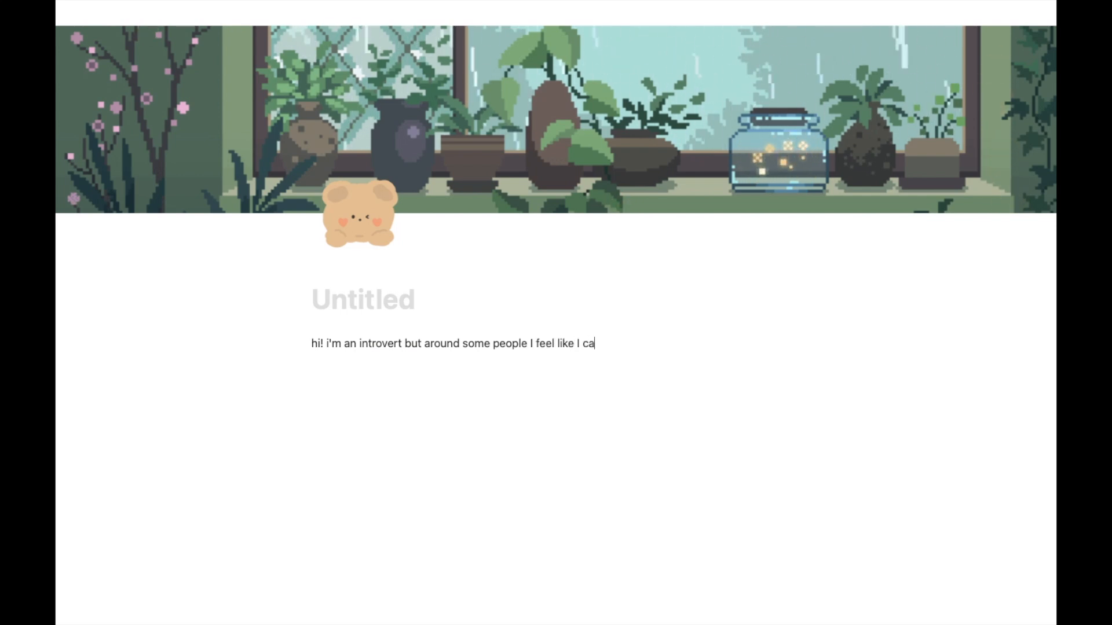
pyautogui.write("n be myself and that's when y")
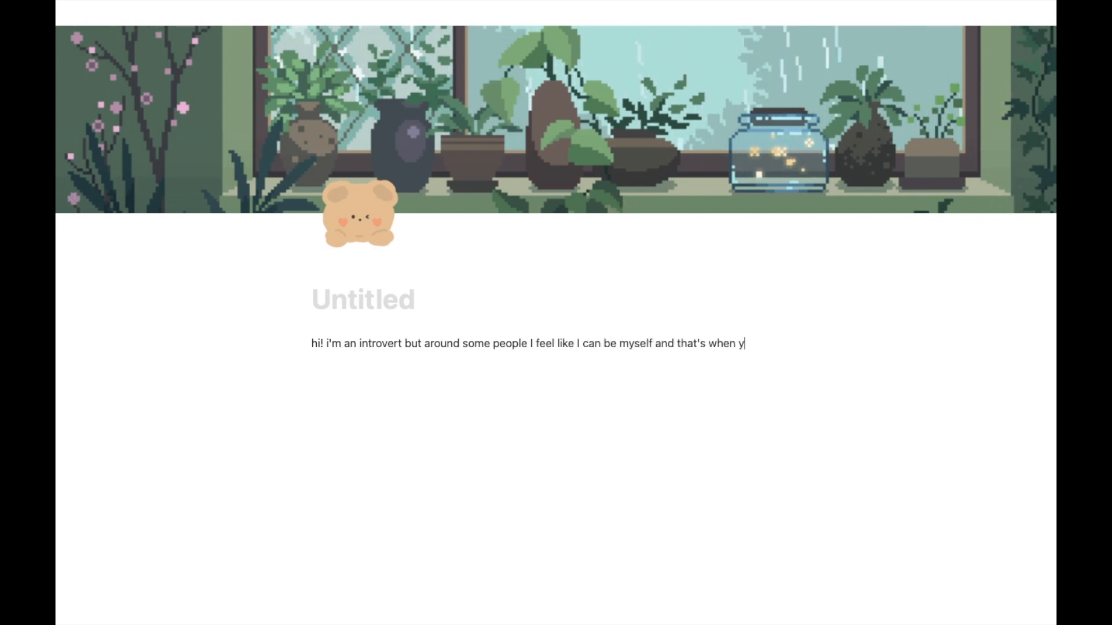
pyautogui.write('ou see my crazy side.')
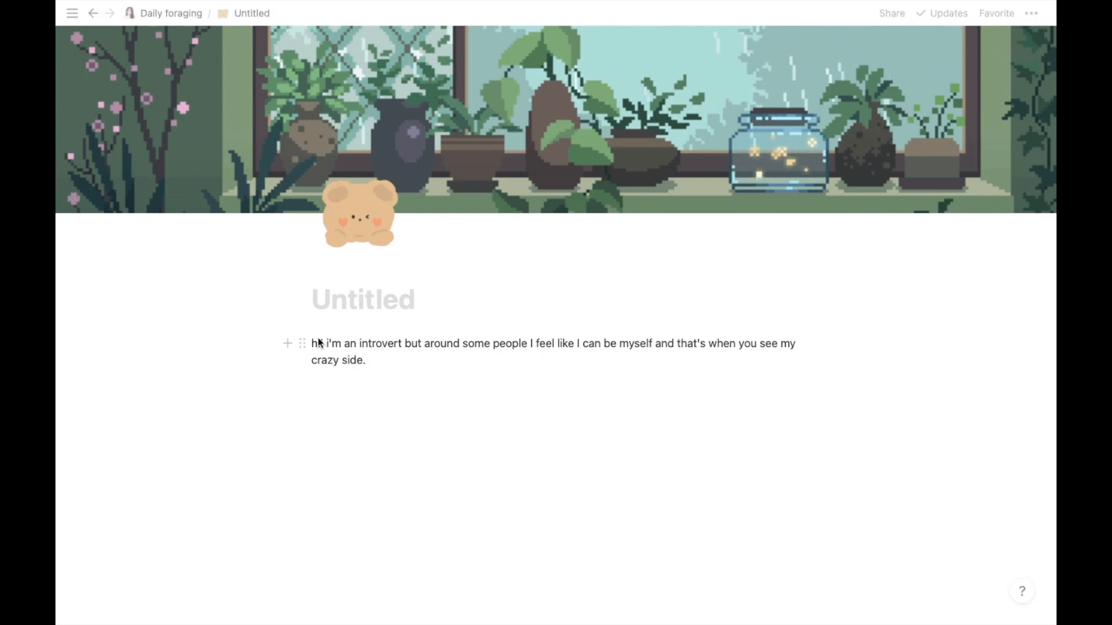
# - Add a second line reading "I think that means i'm an ambivert" below the first paragraph
pyautogui.click(1032, 13)
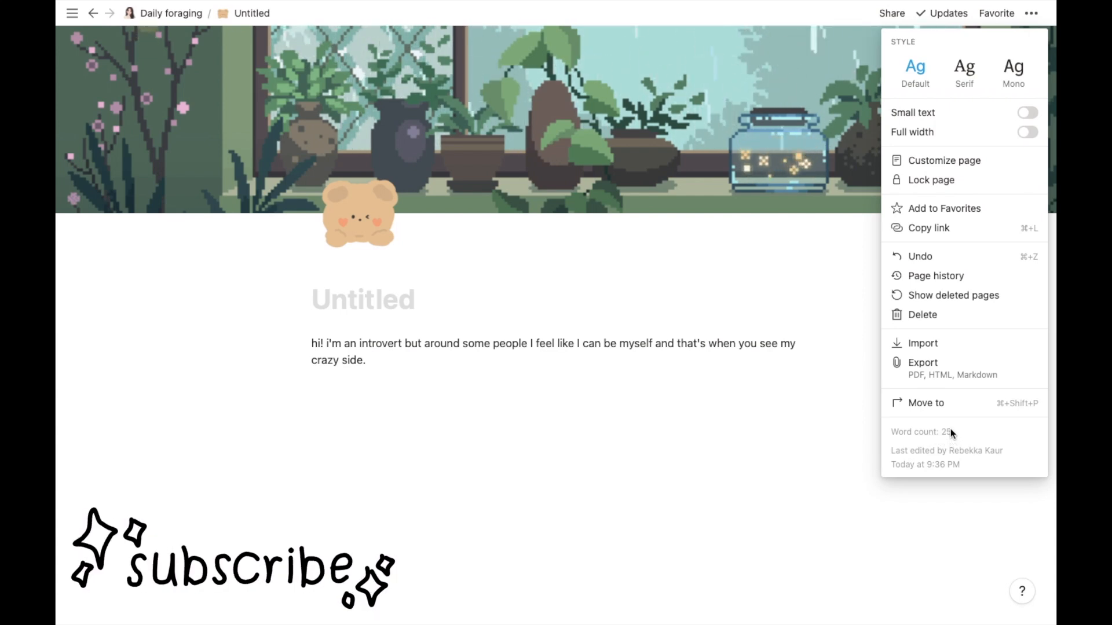
pyautogui.click(453, 388)
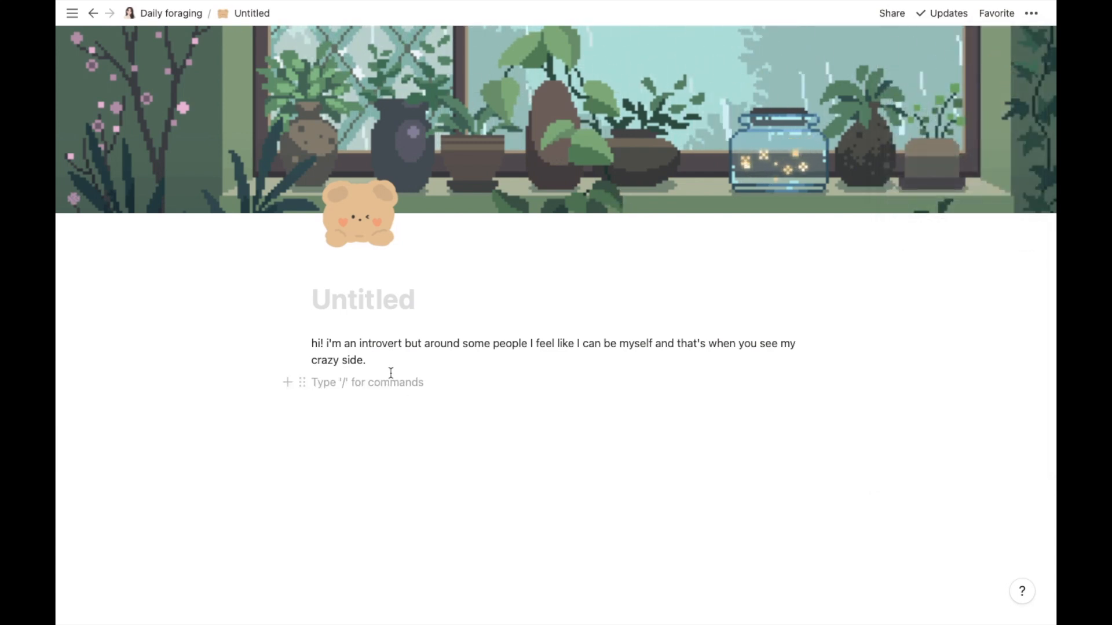
pyautogui.write('I')
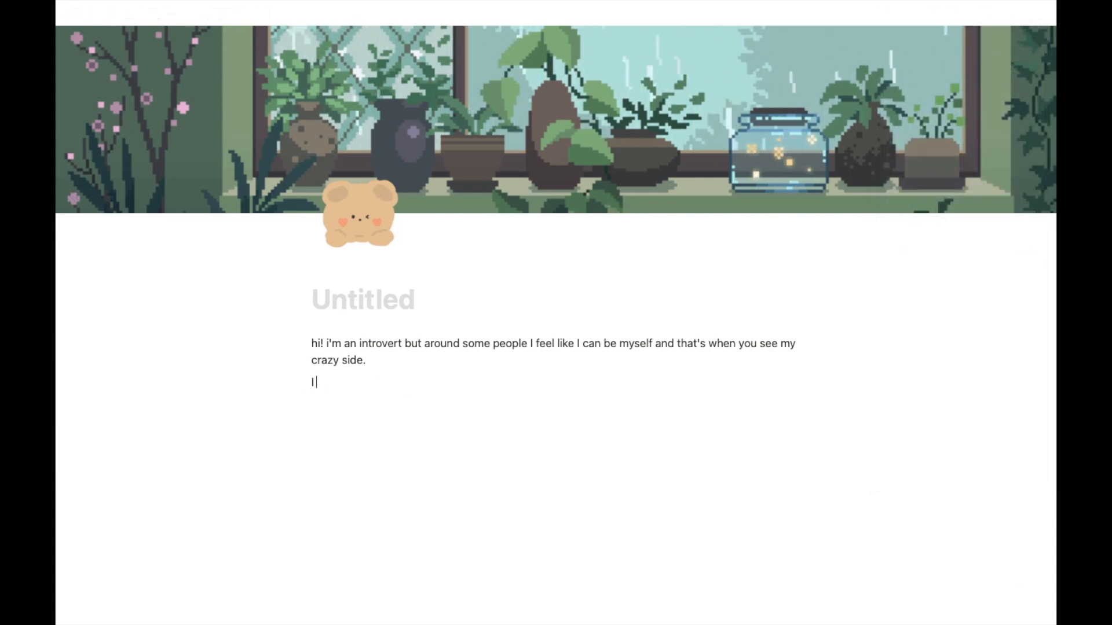
pyautogui.write(" think that means i'm an ambivert")
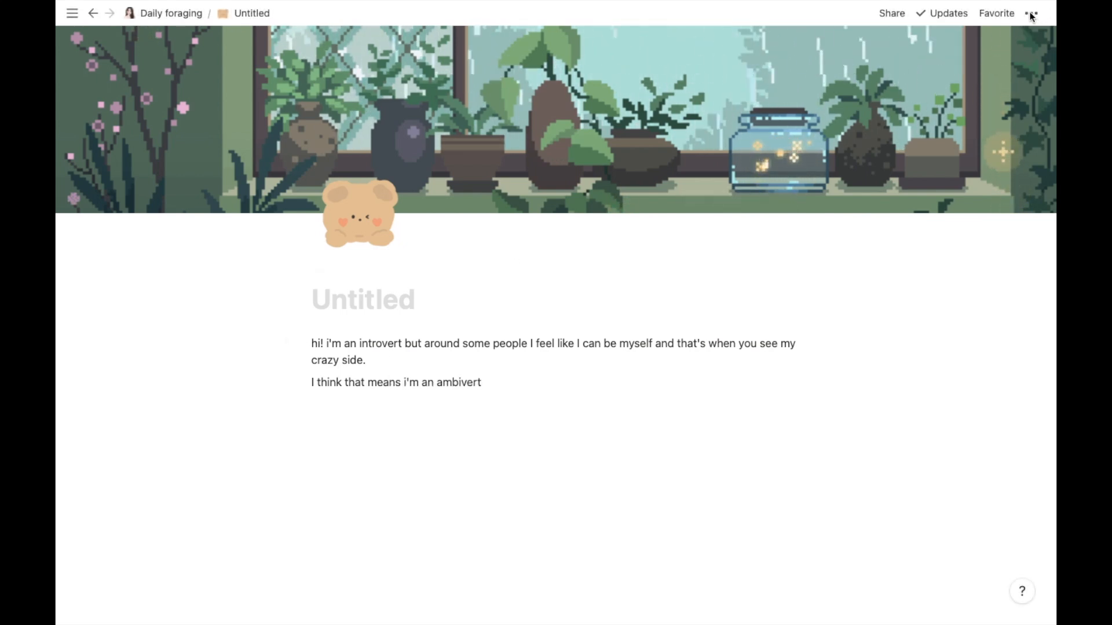
pyautogui.click(1030, 13)
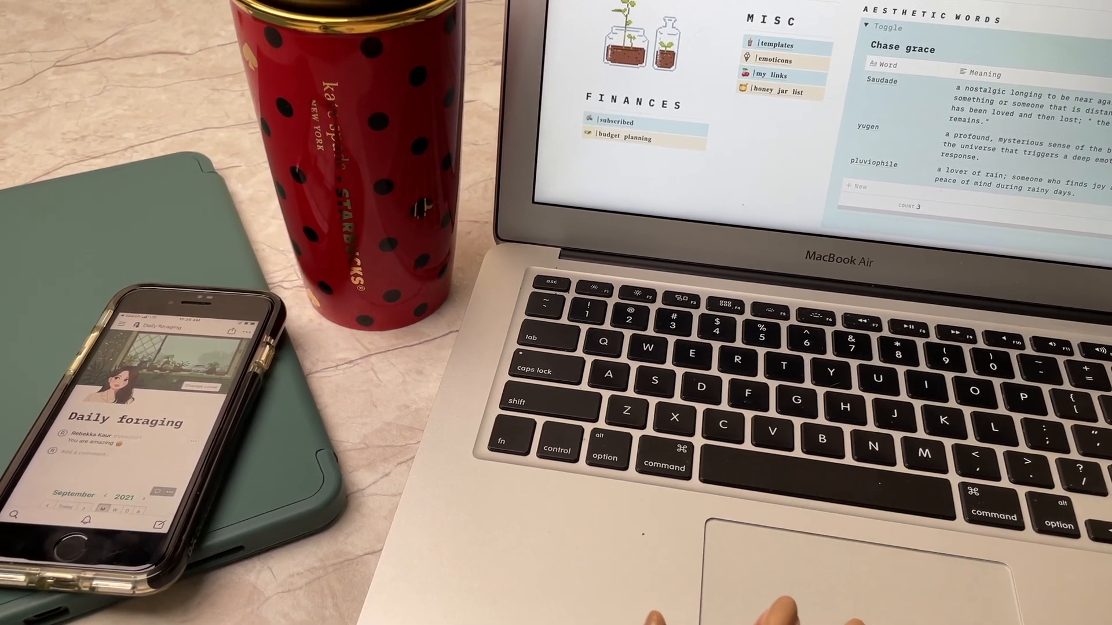
pyautogui.scroll(5, 811, 127)
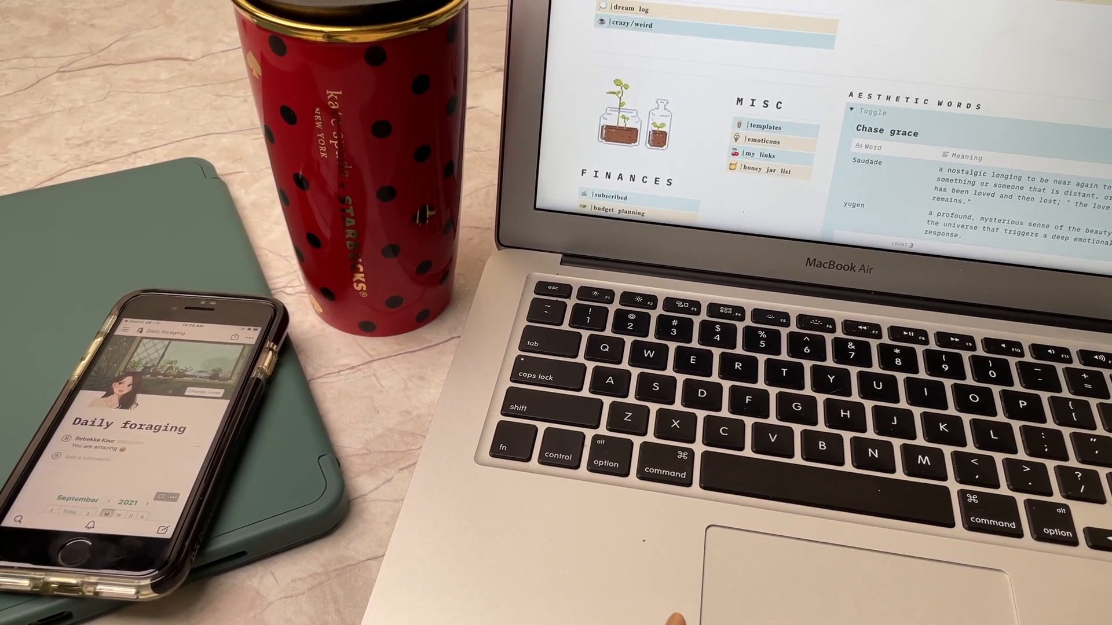